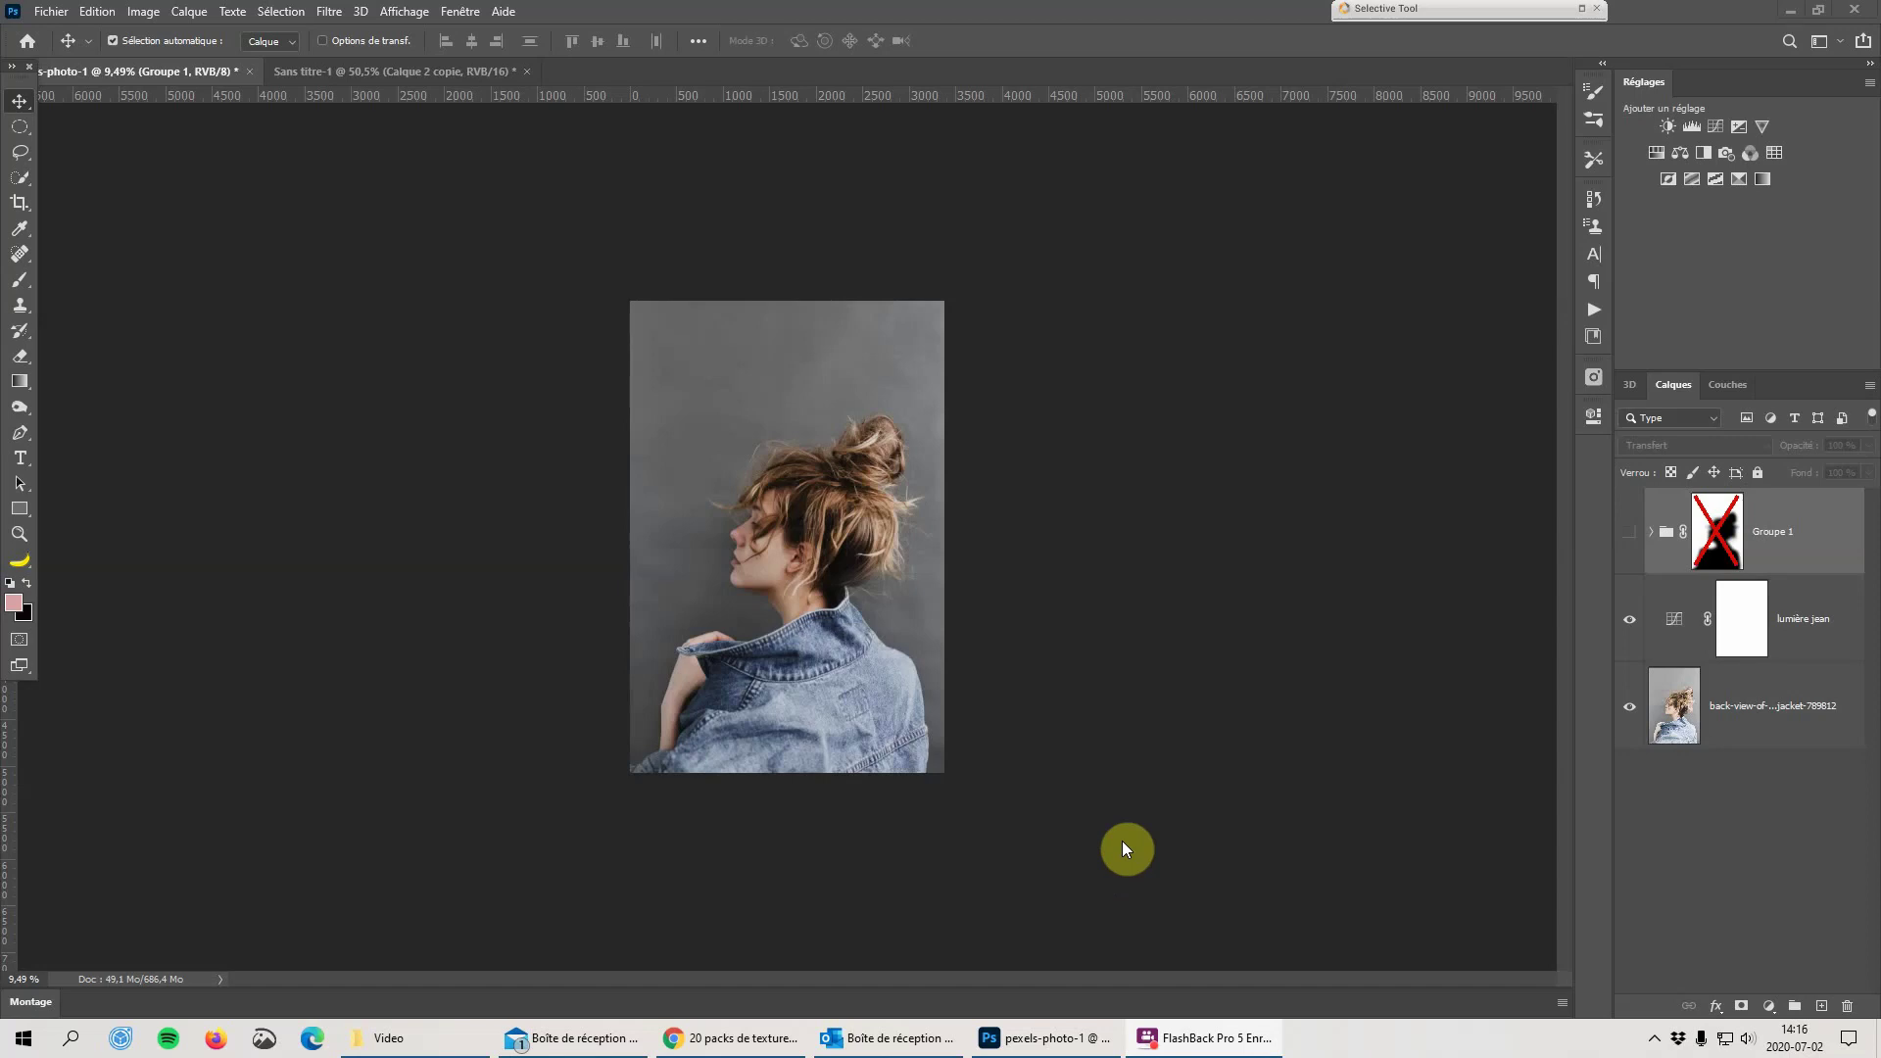
Show the Groupe 1 layer group and enable its layer mask
scroll(883, 664, "up", 5)
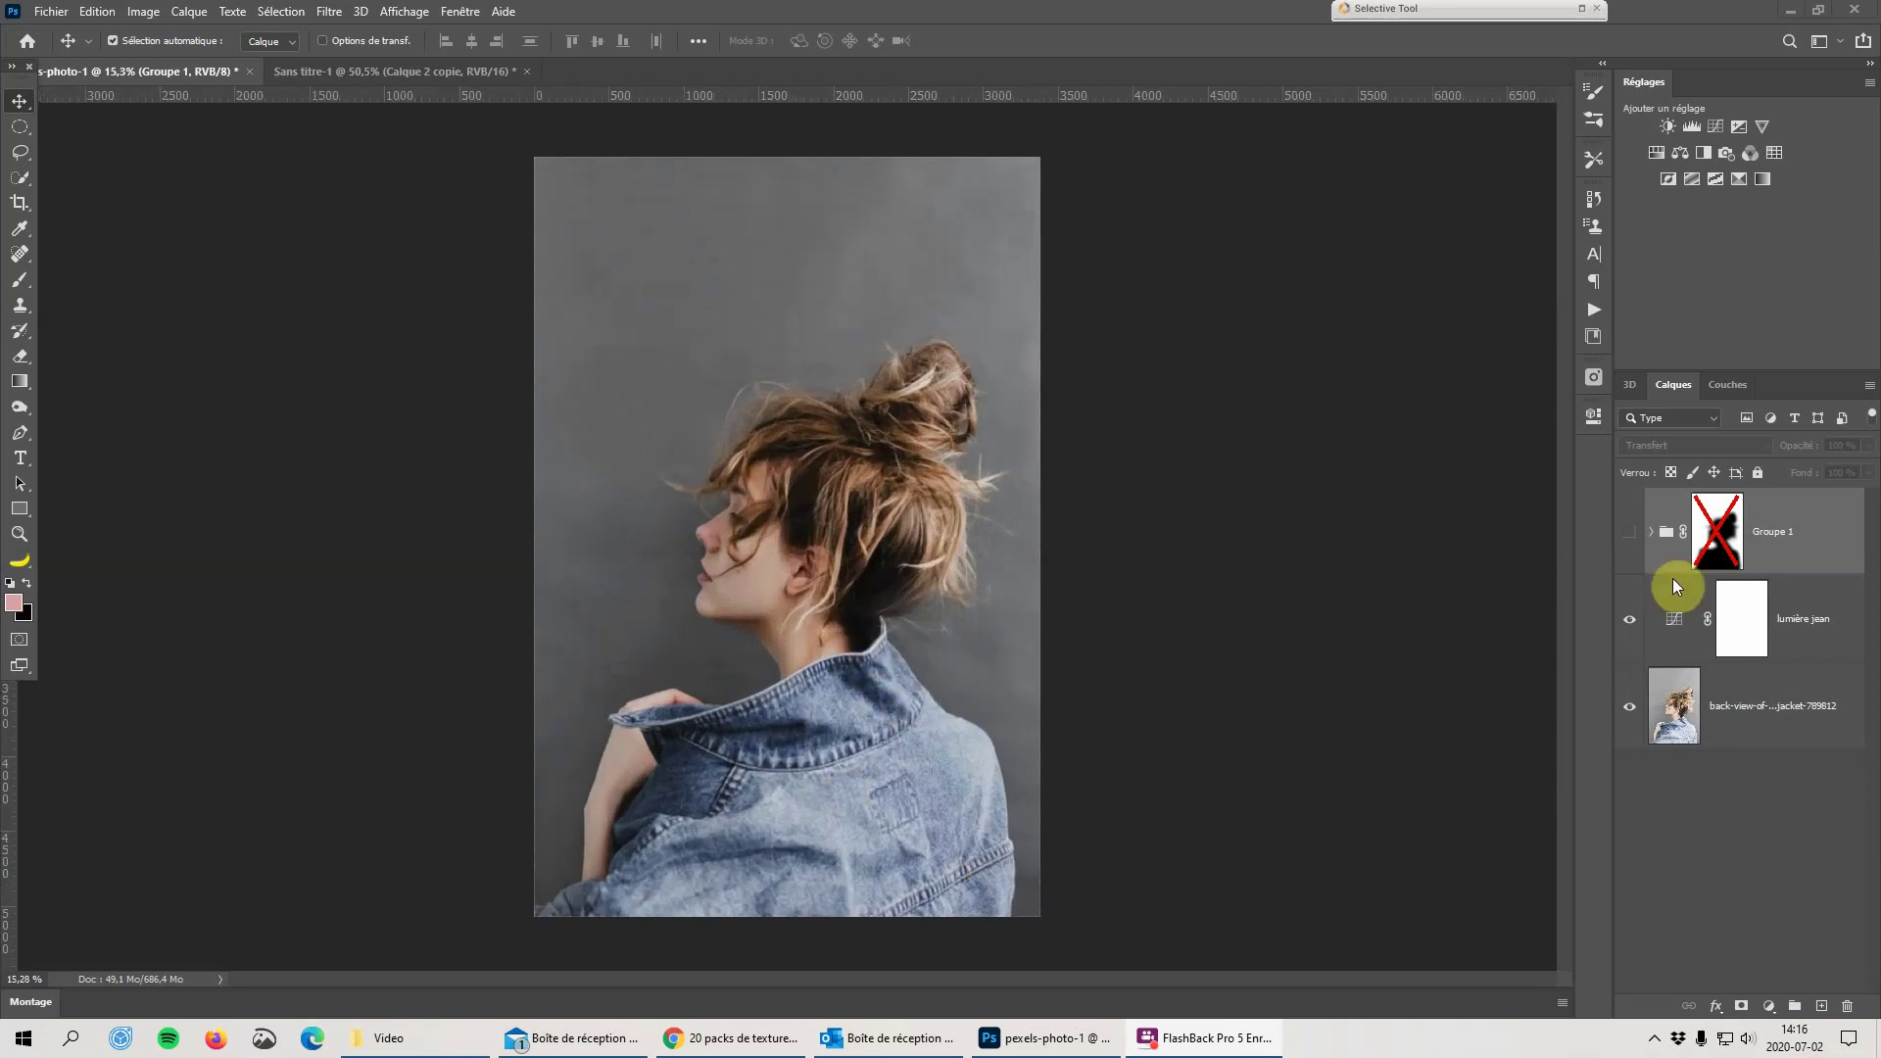
left_click(1632, 544)
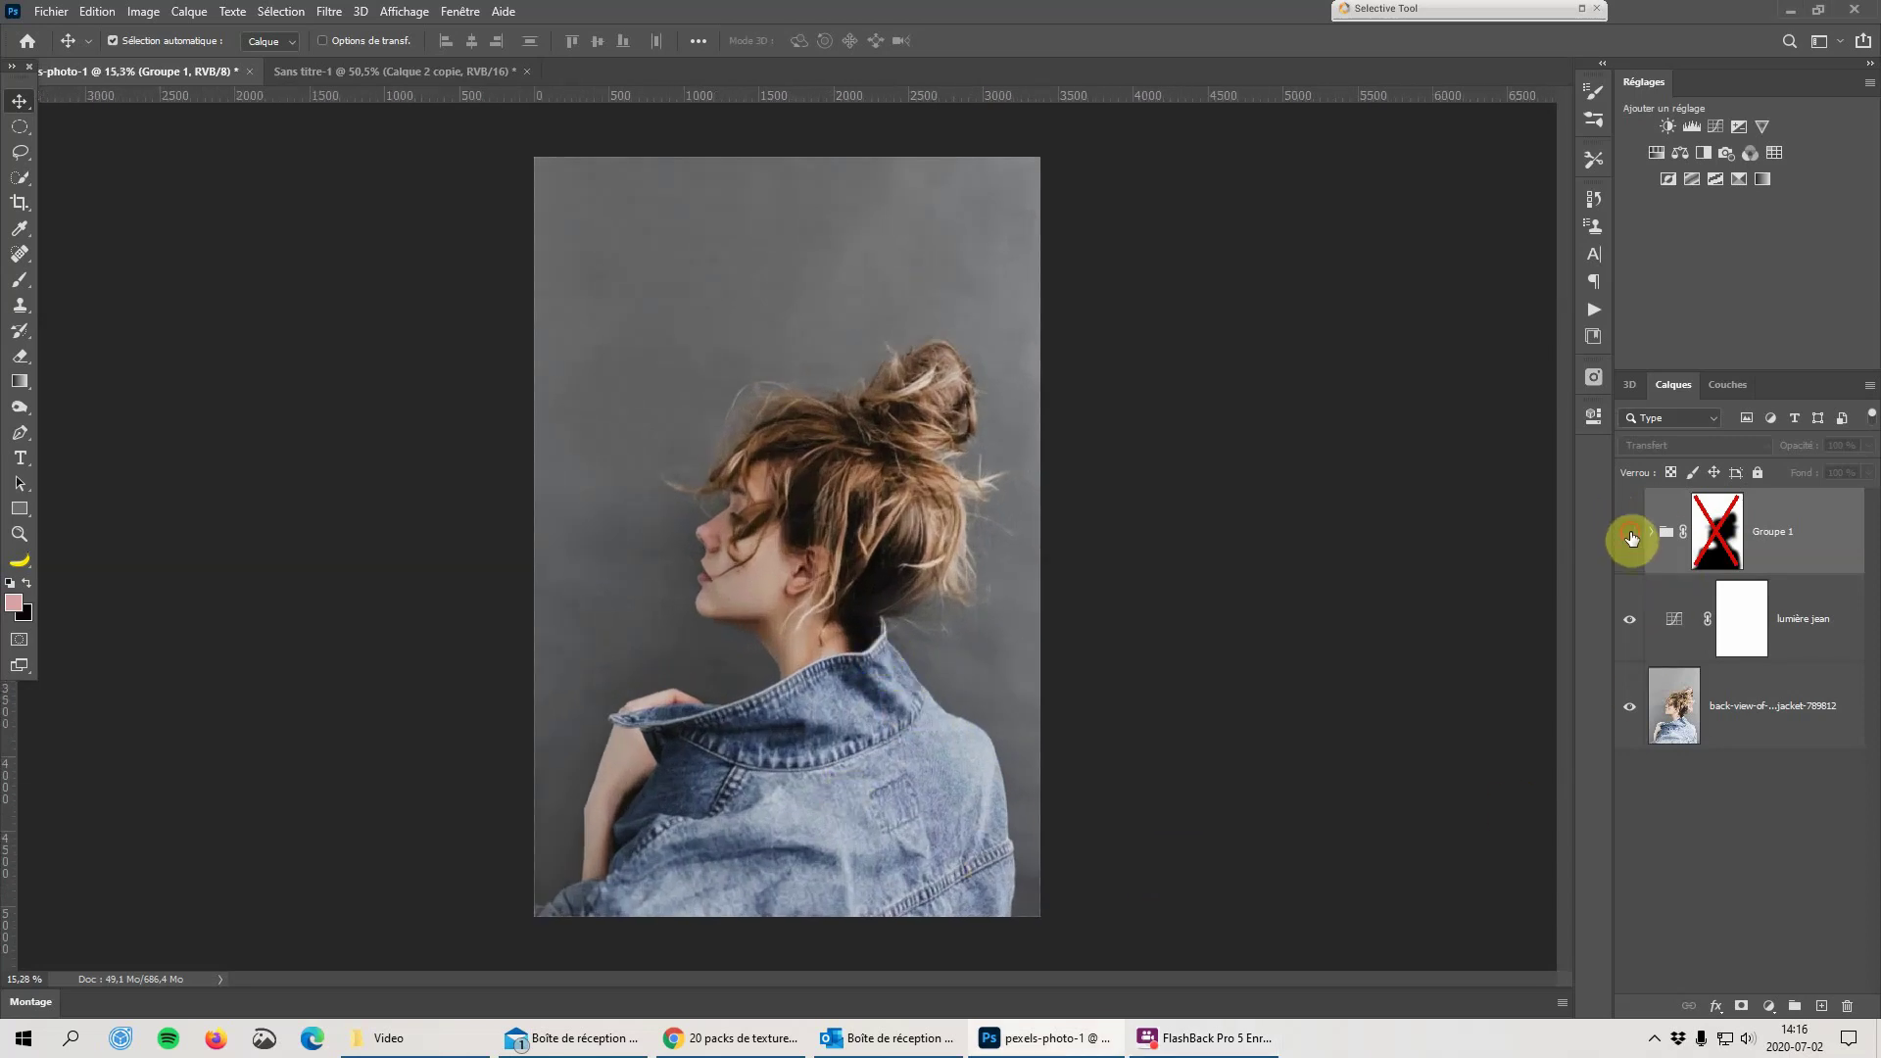
left_click(1737, 544, "shift")
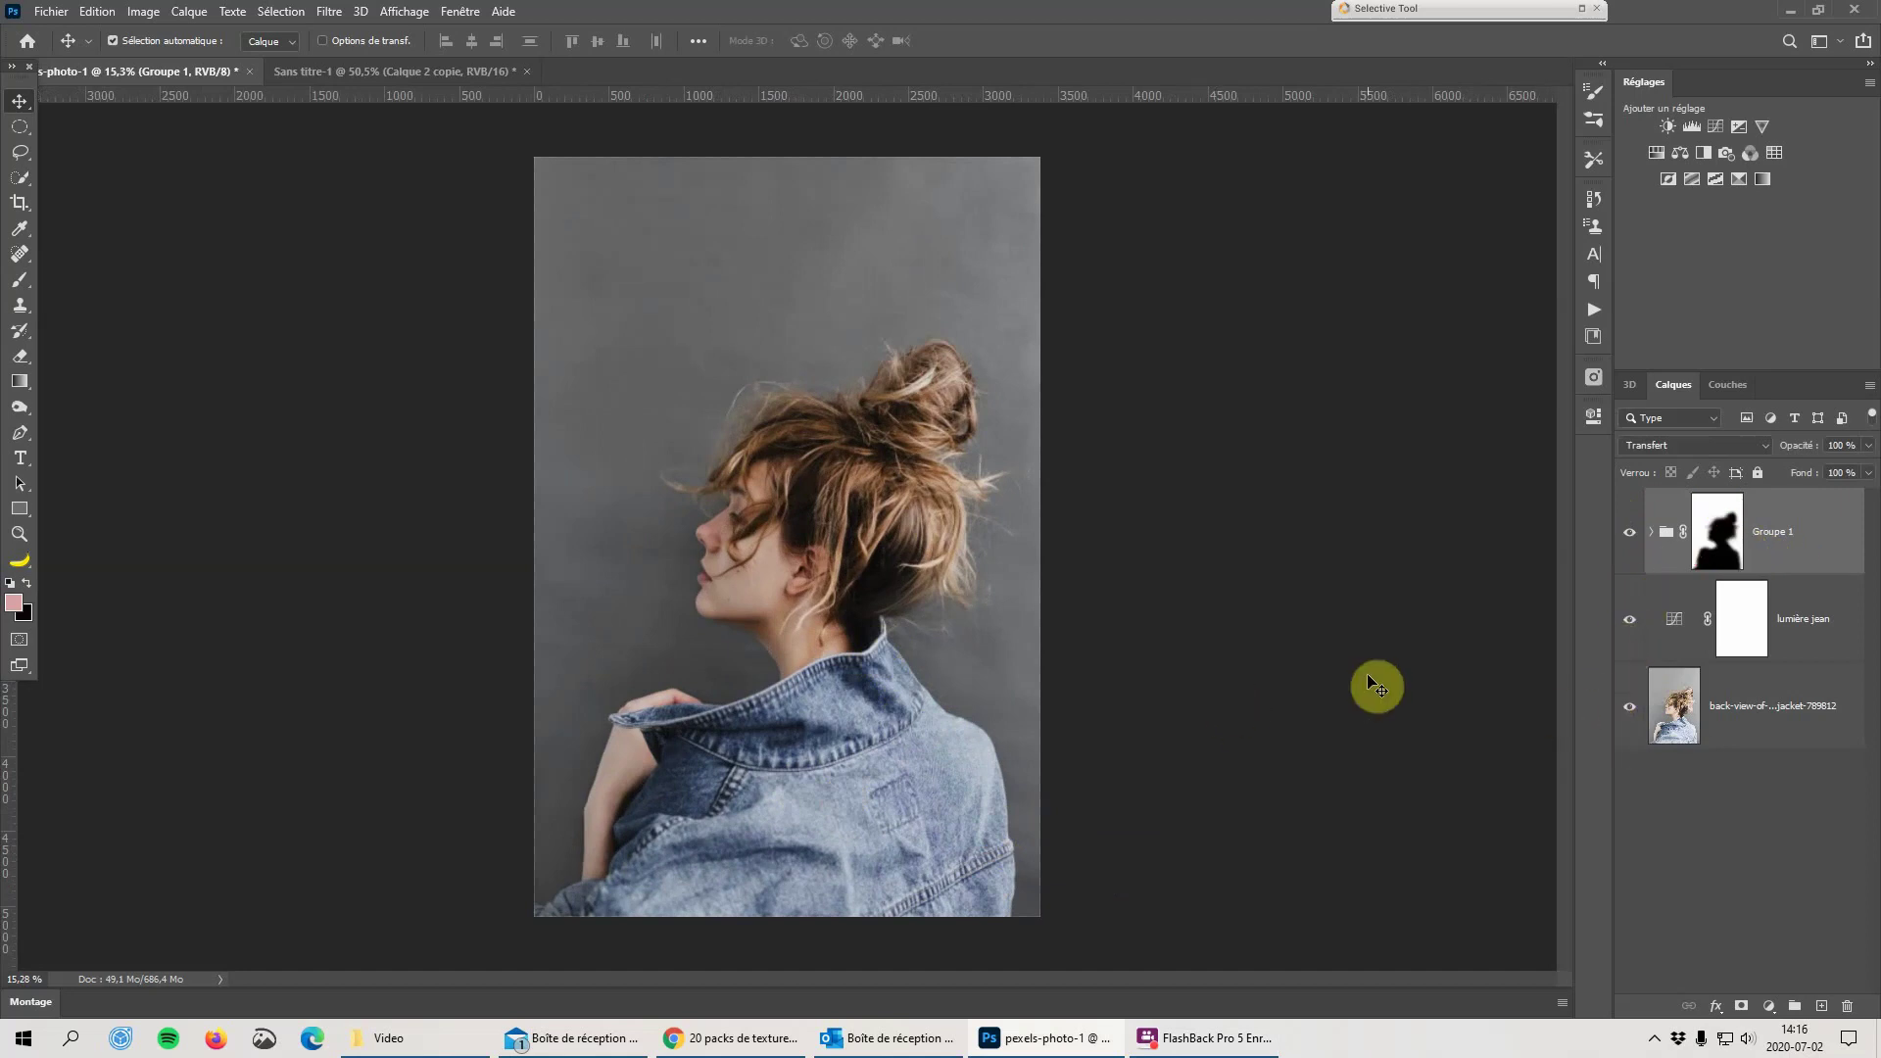
scroll(1375, 685, "up", 3)
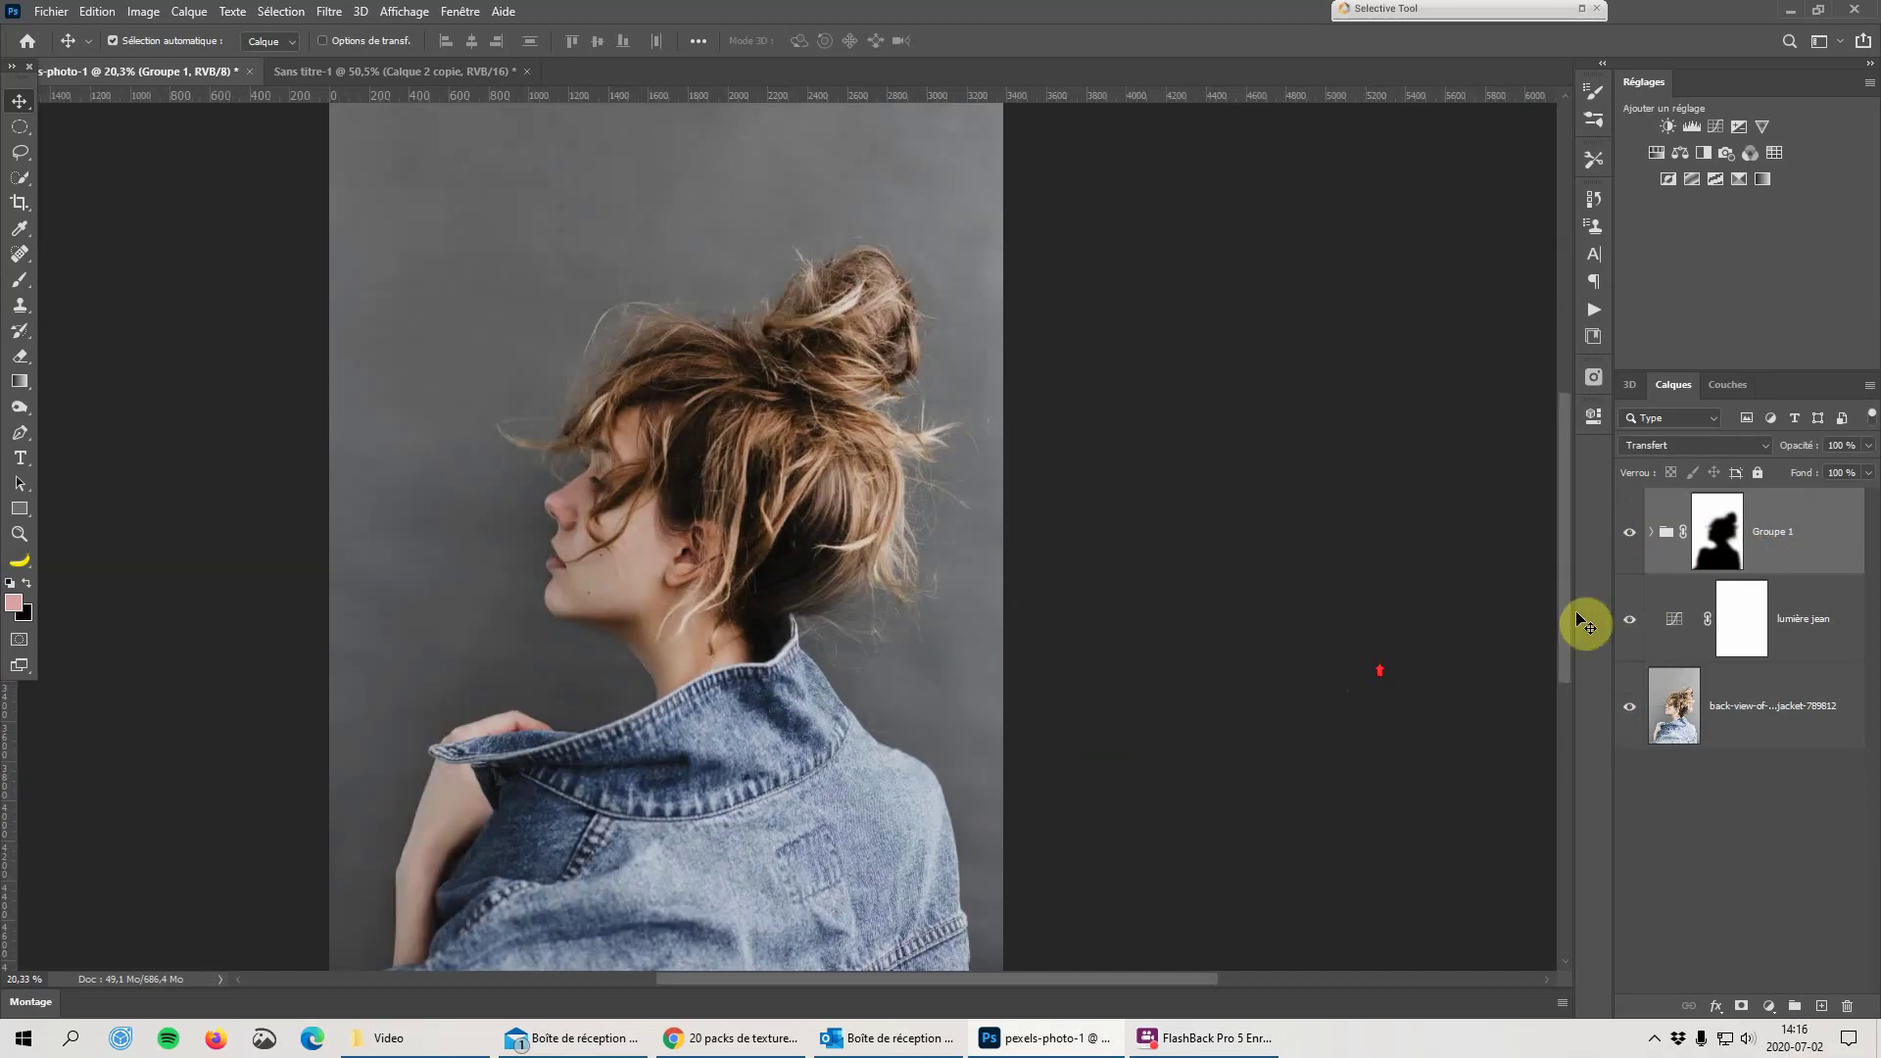
Expand Groupe 1 and show the Calque 2 texture layer to preview the textured background behind the woman
left_click(1650, 537)
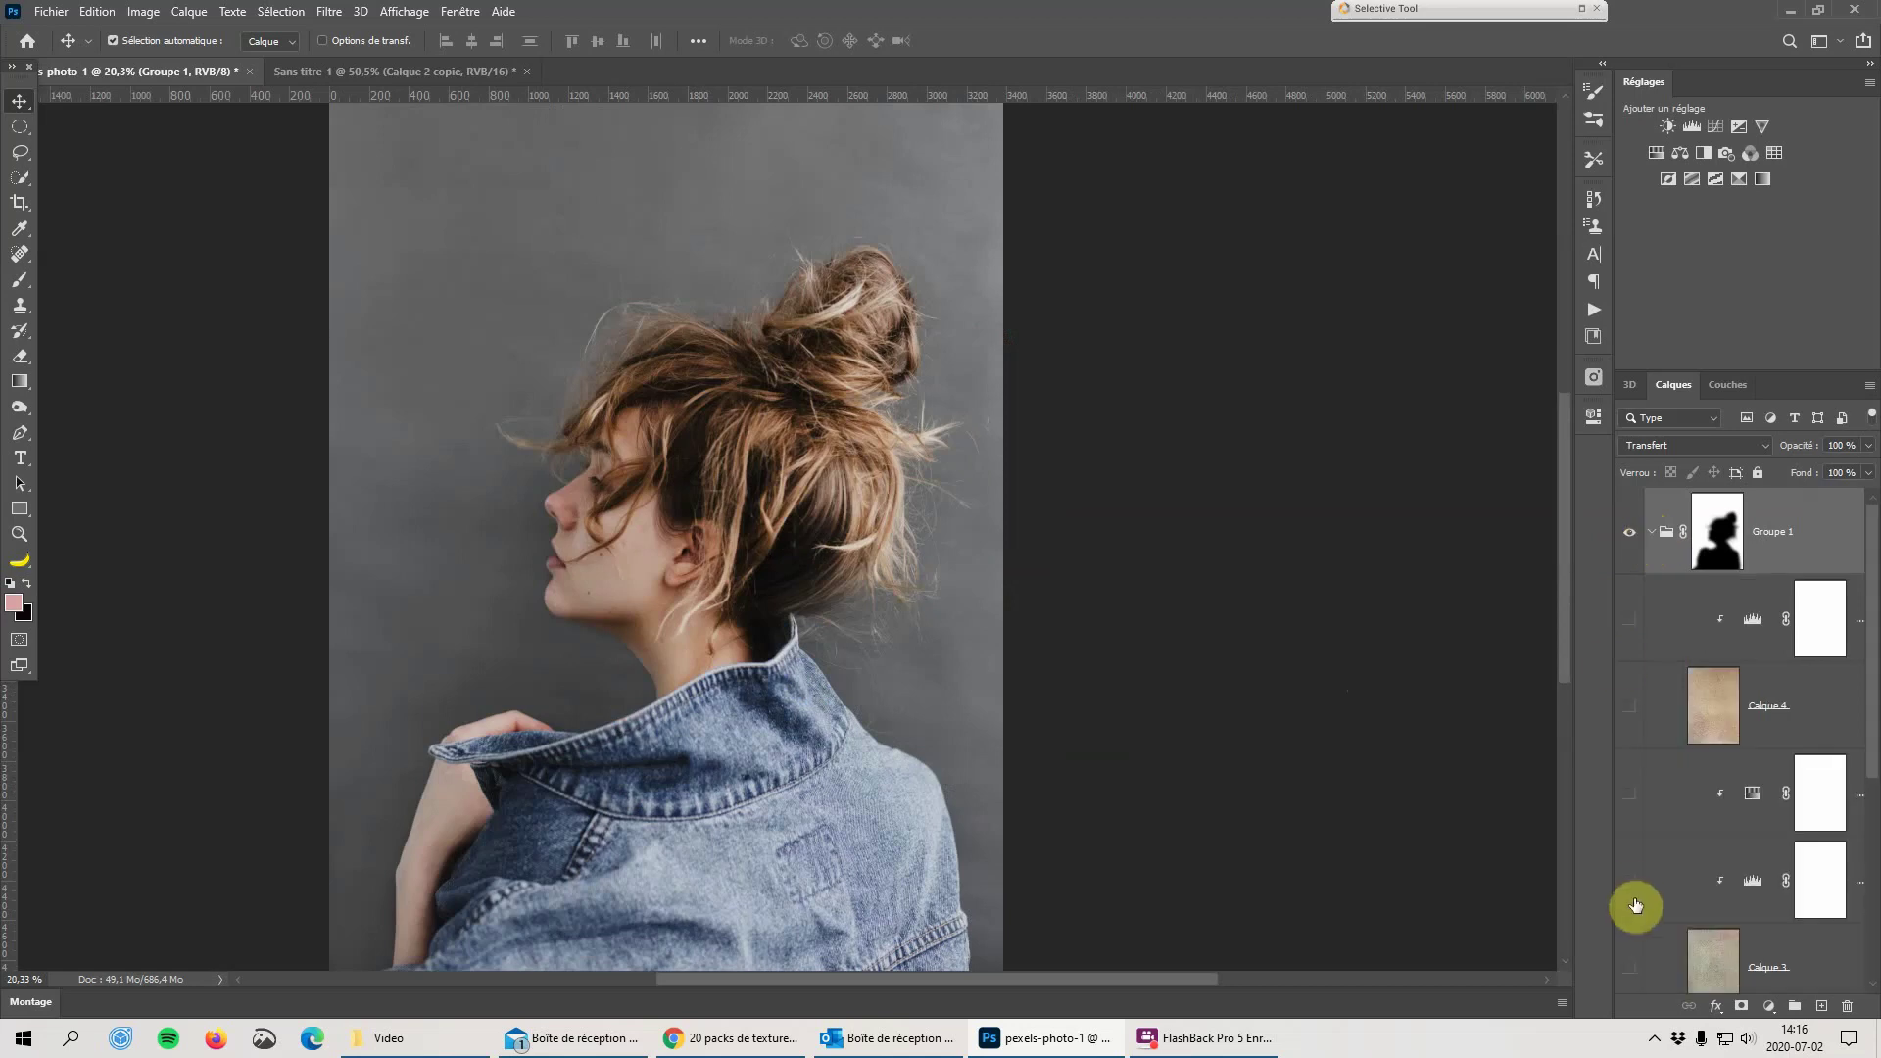
scroll(1668, 823, "down", 2)
left_click(1629, 794)
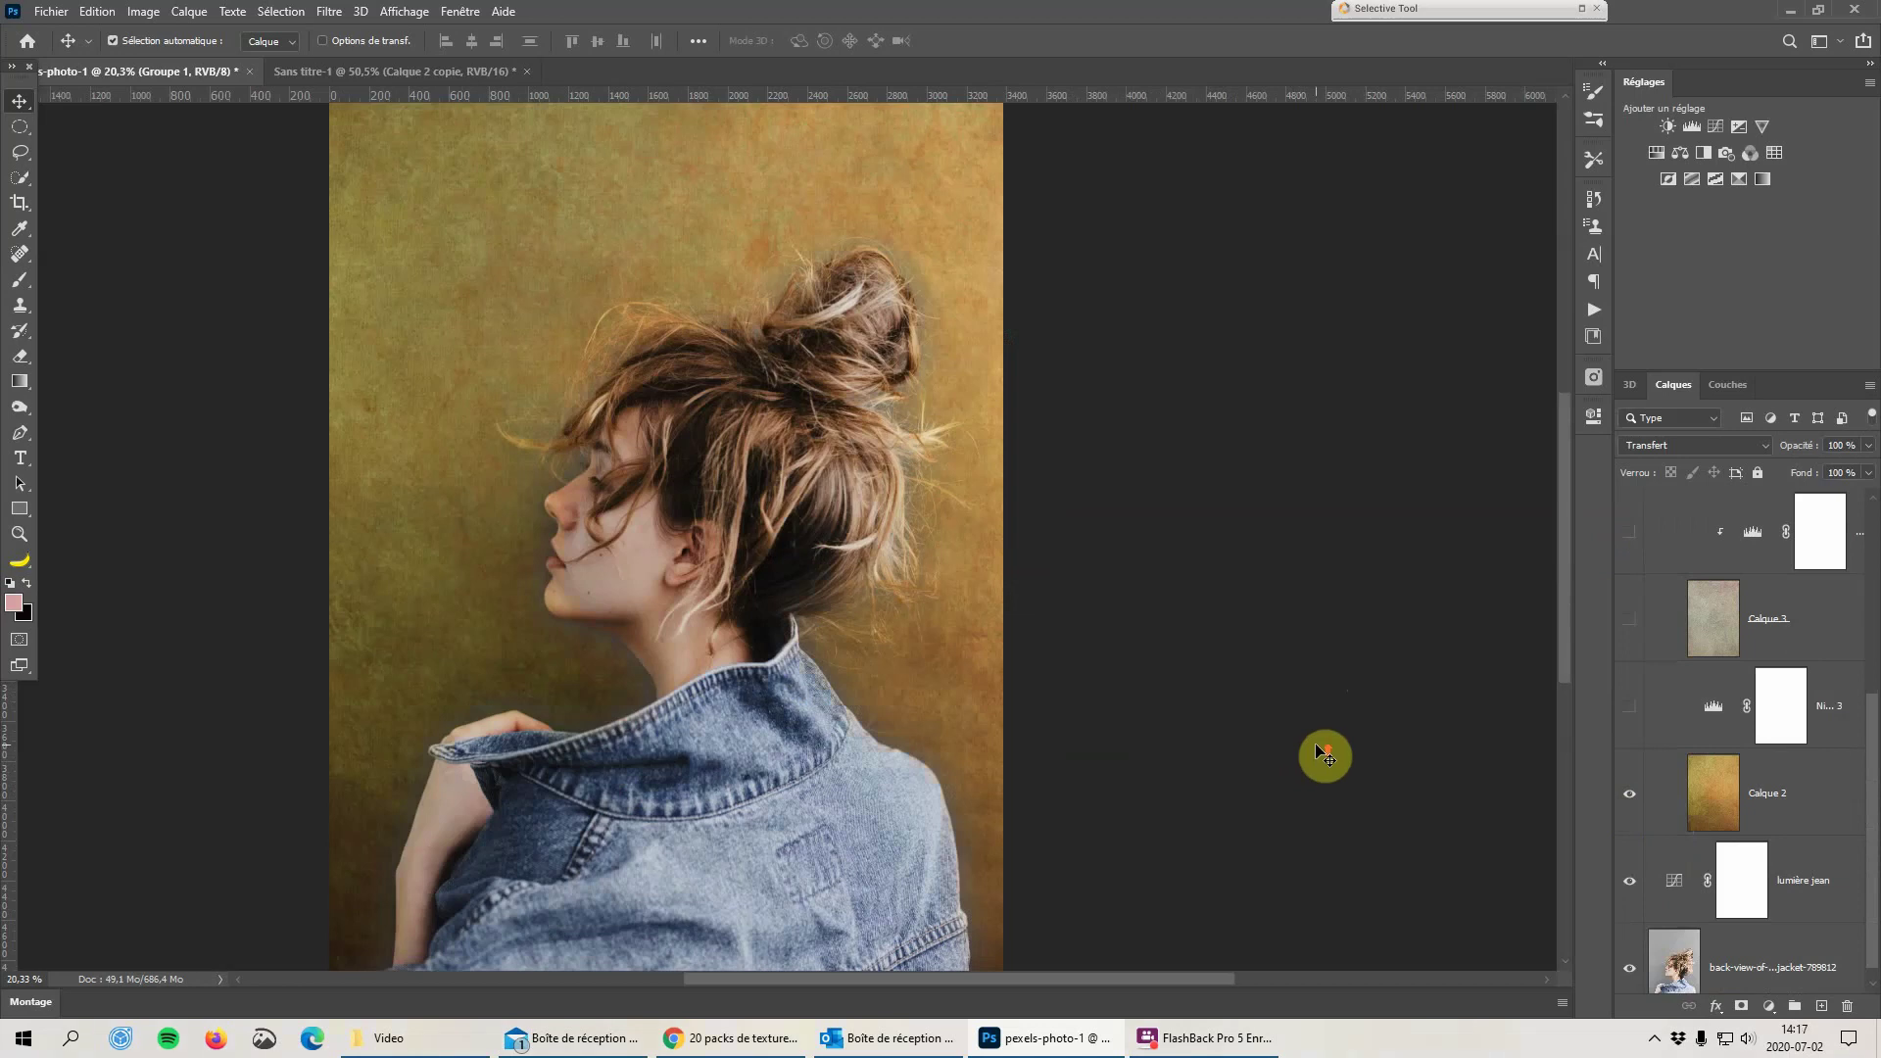
scroll(1314, 745, "up", 3)
scroll(1314, 745, "down", 3)
scroll(1323, 757, "down", 2)
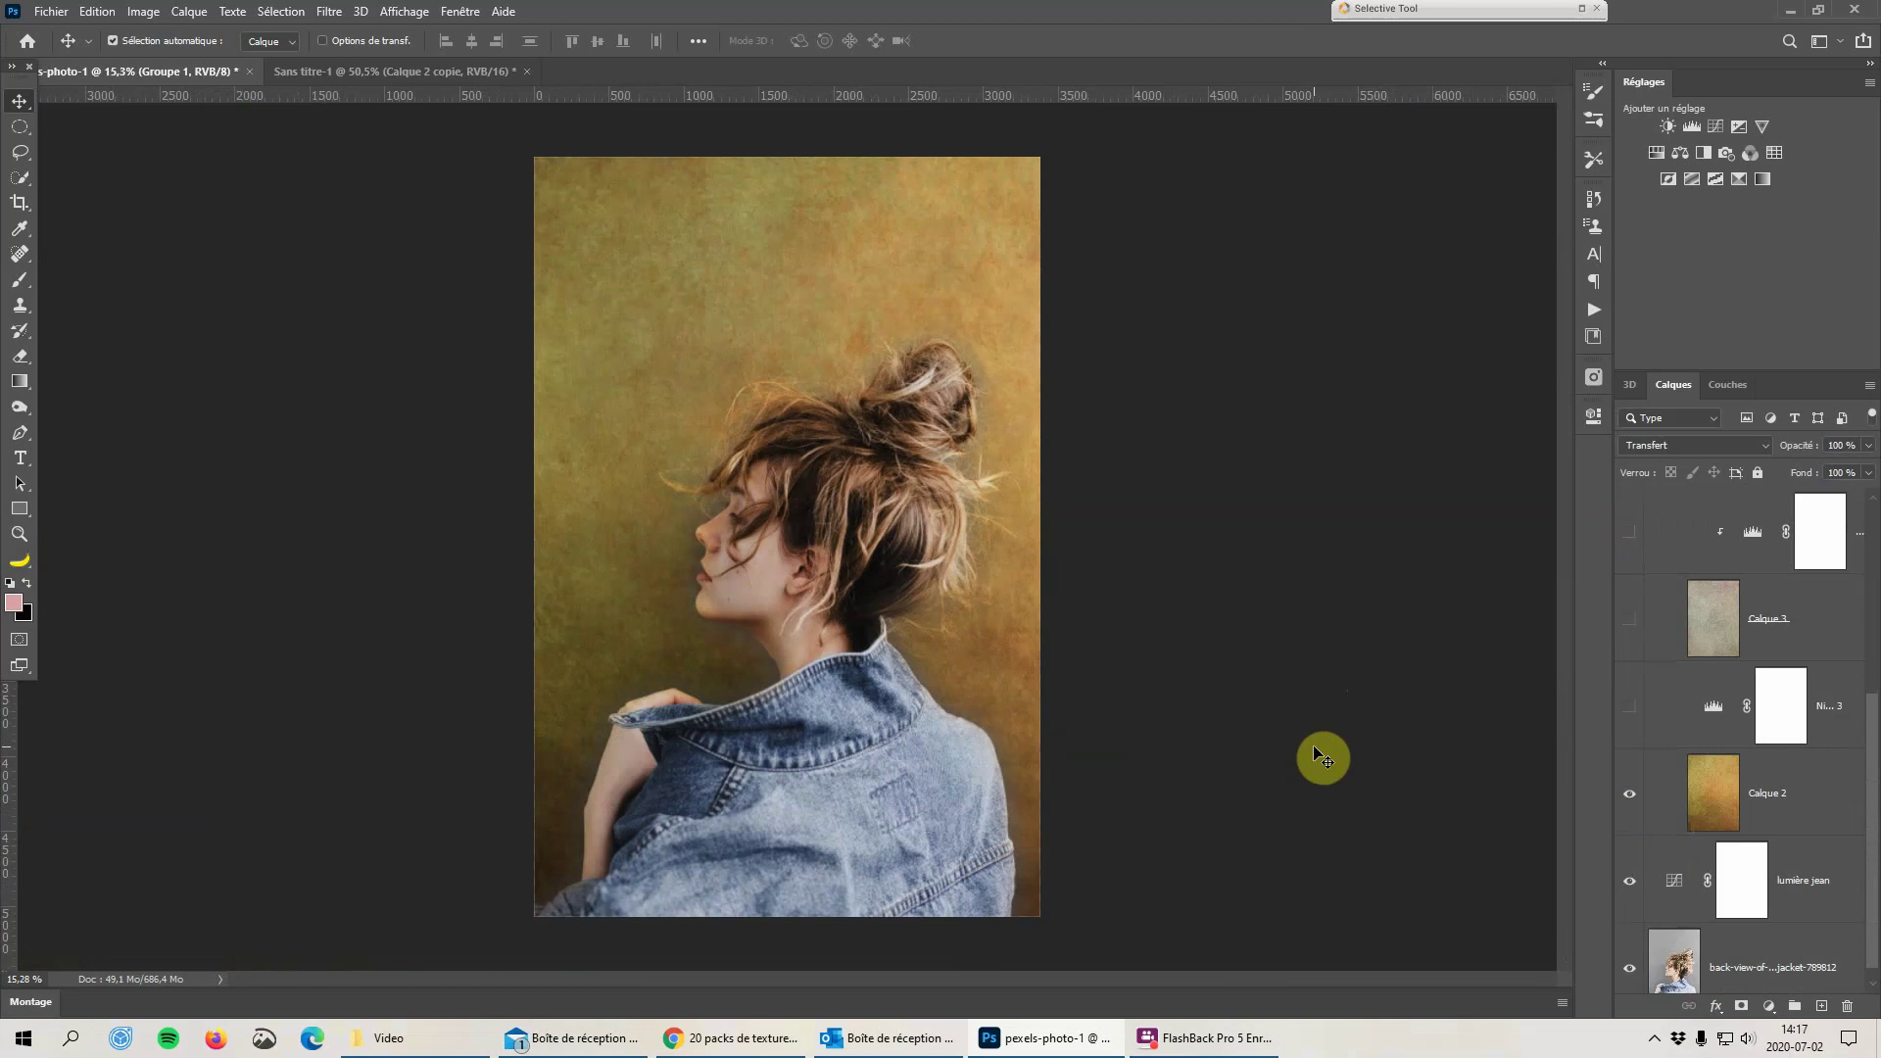
Switch to Chrome, close the fr.tuto.com texture page, and browse the Google results for "textures gratuites pour photoshop" before returning to Photoshop
left_click(730, 1046)
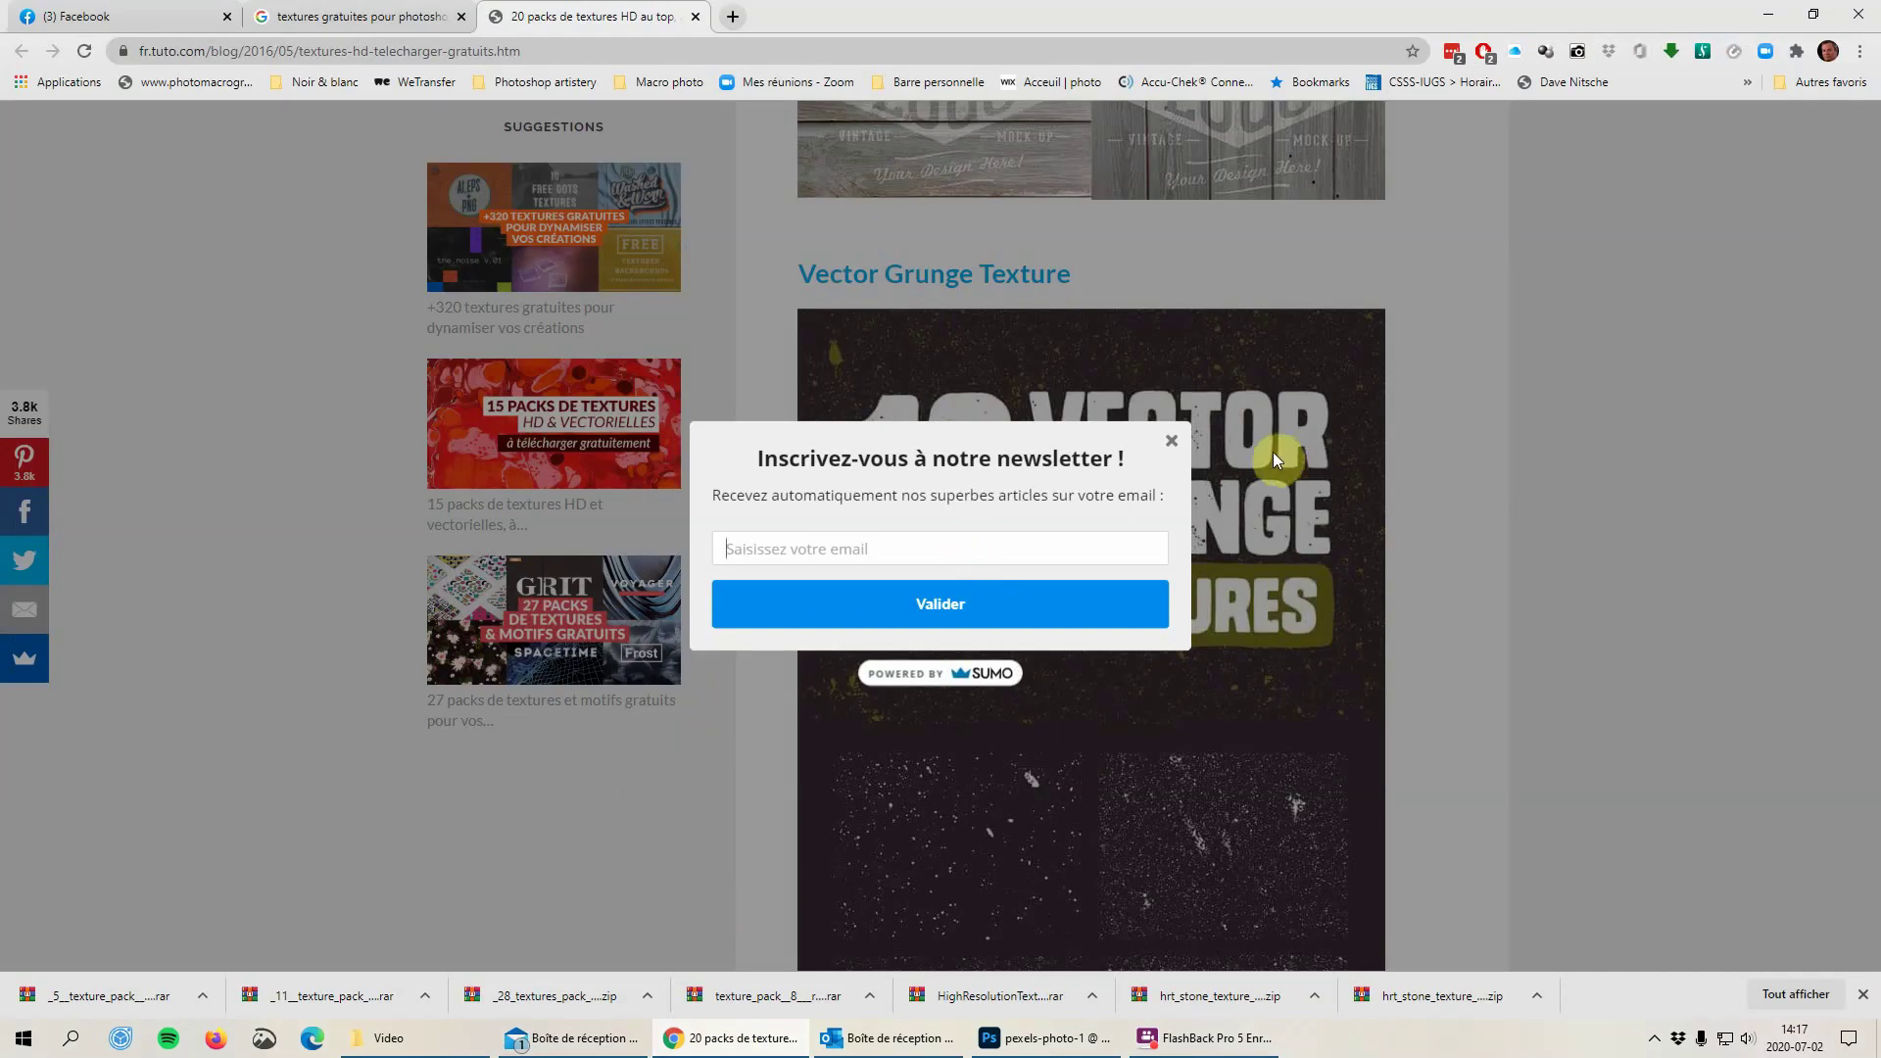
double_click(1173, 443)
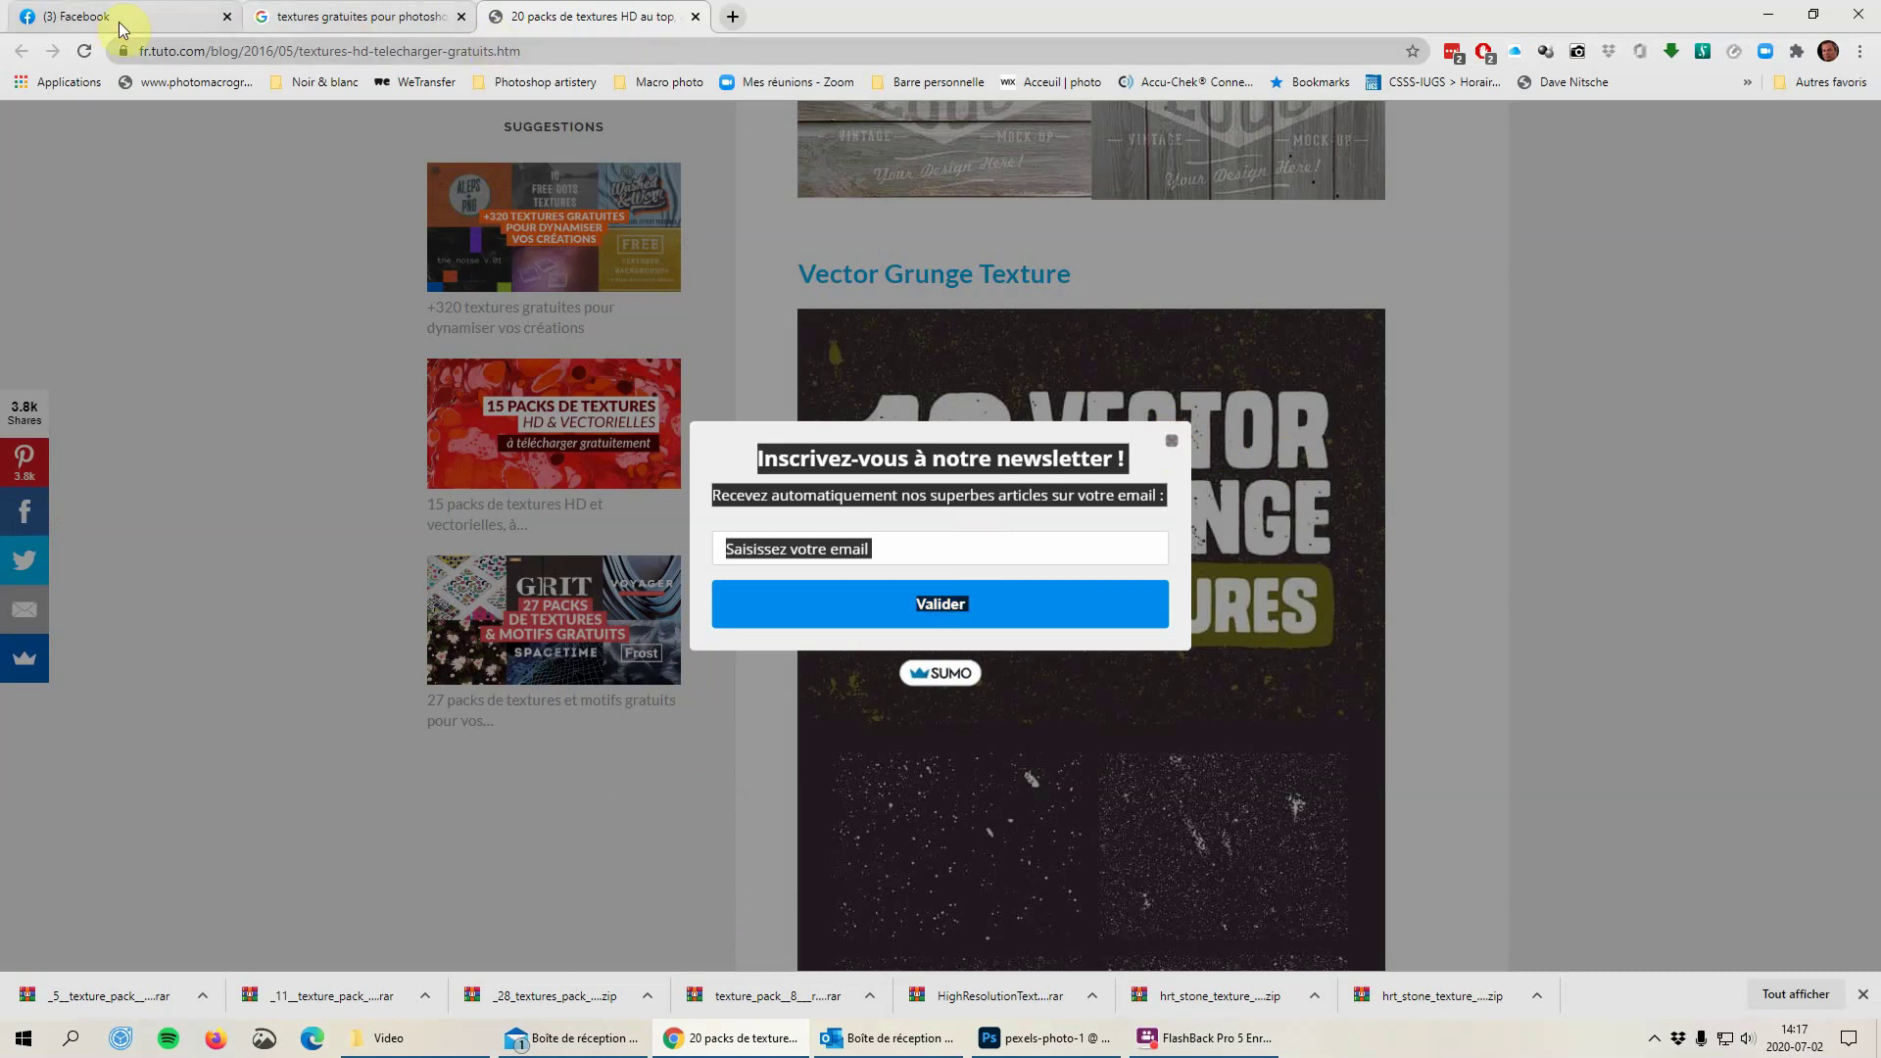
left_click(697, 17)
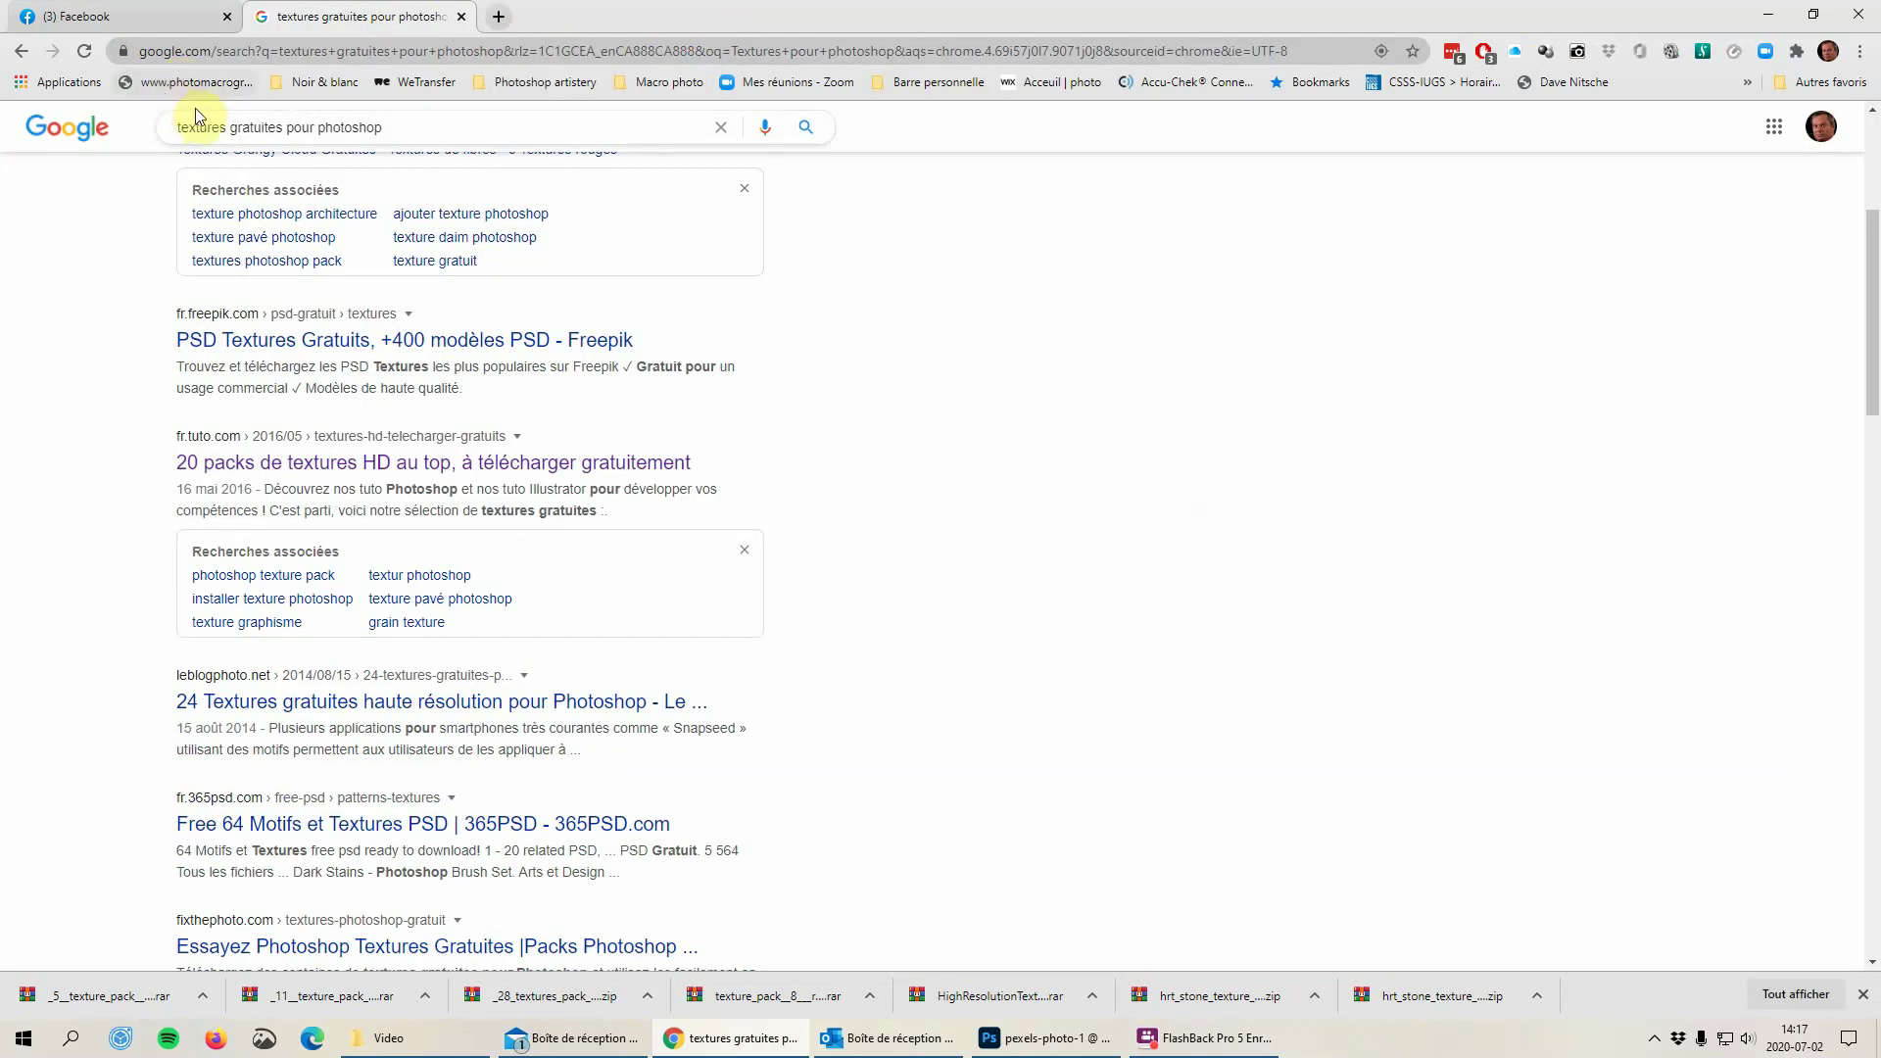
scroll(472, 637, "down", 7)
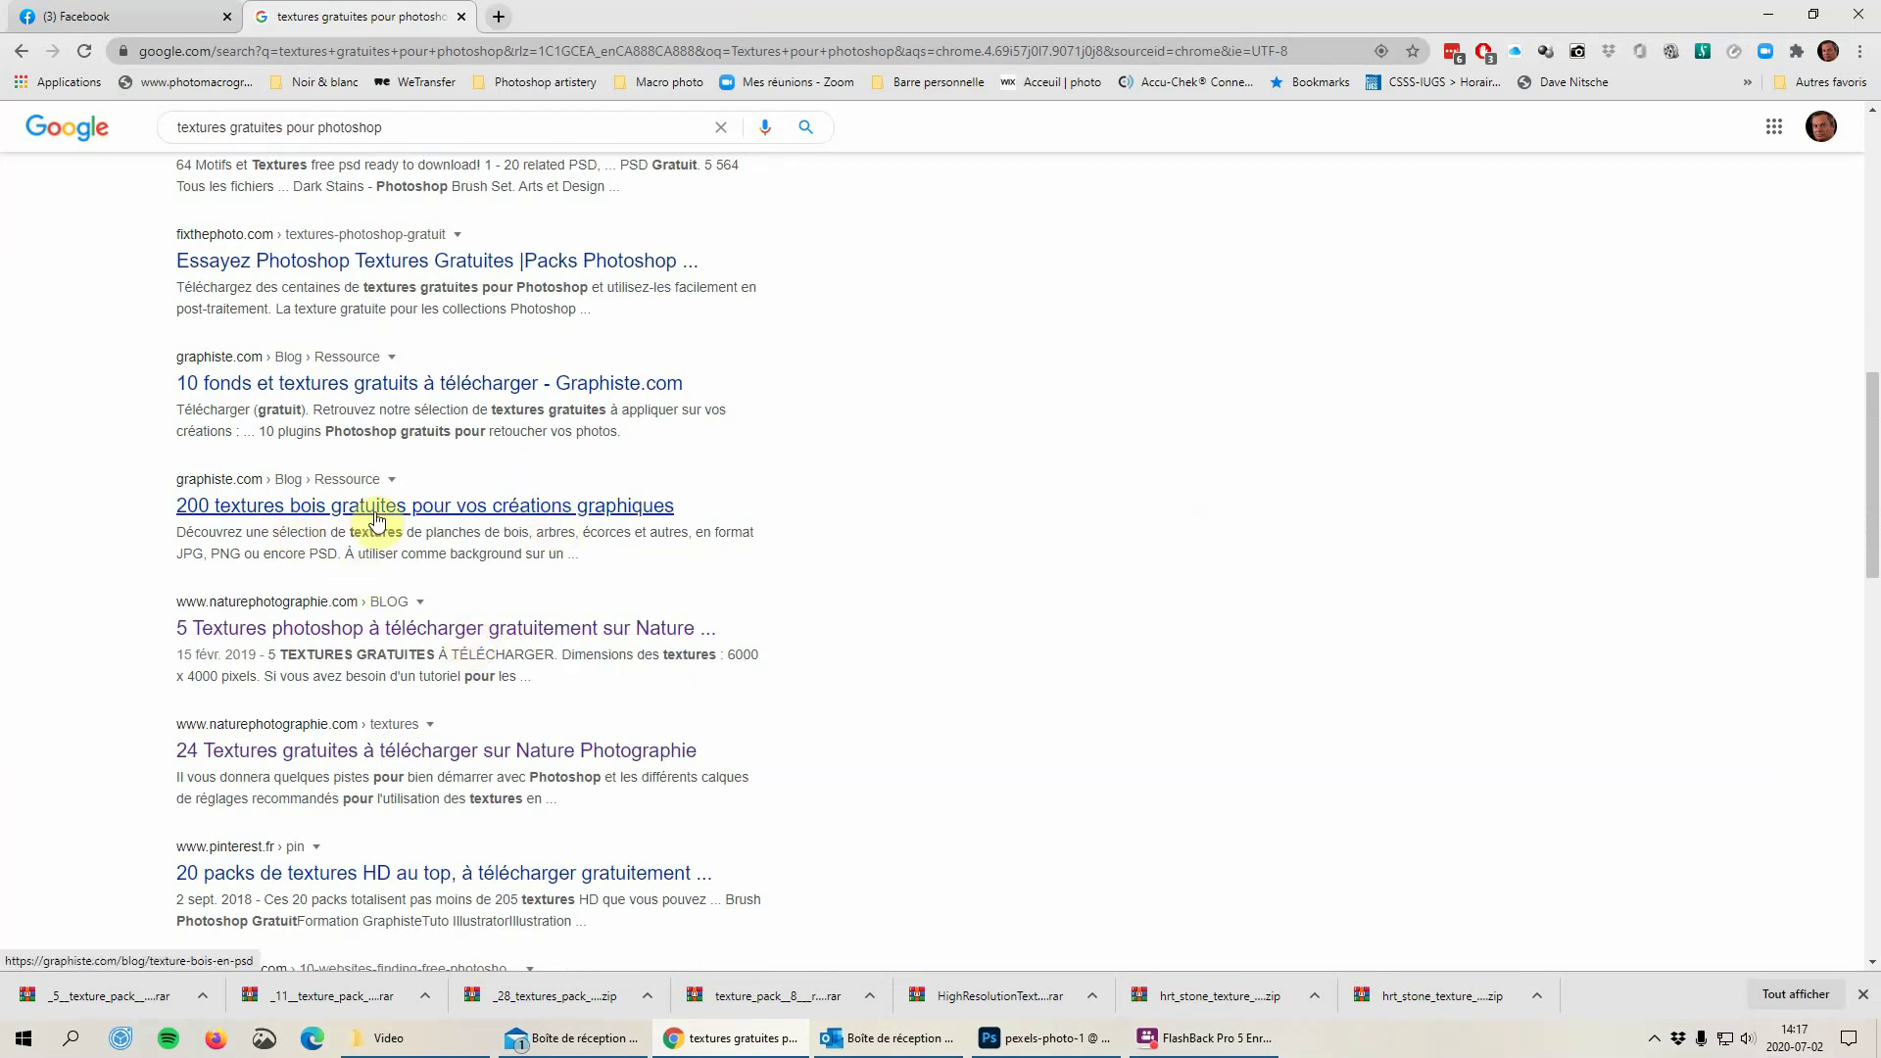
scroll(377, 519, "up", 4)
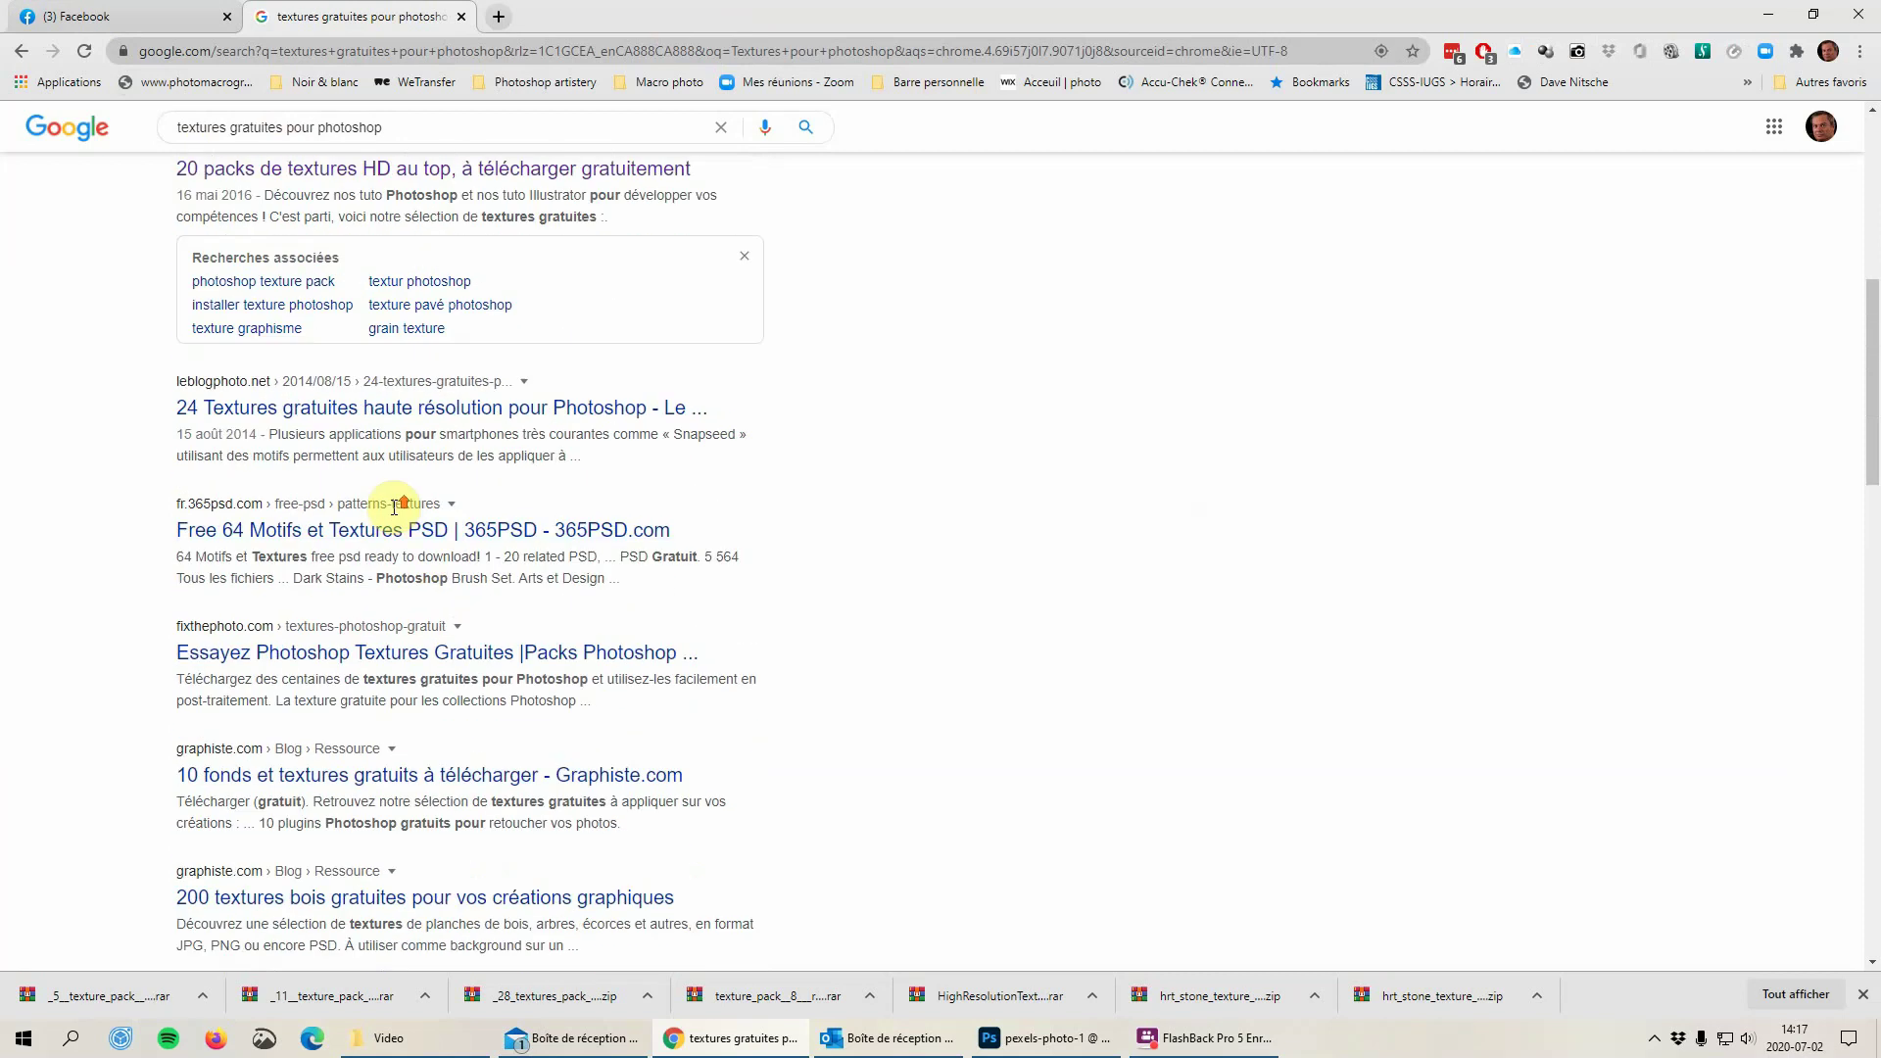
scroll(407, 519, "down", 1)
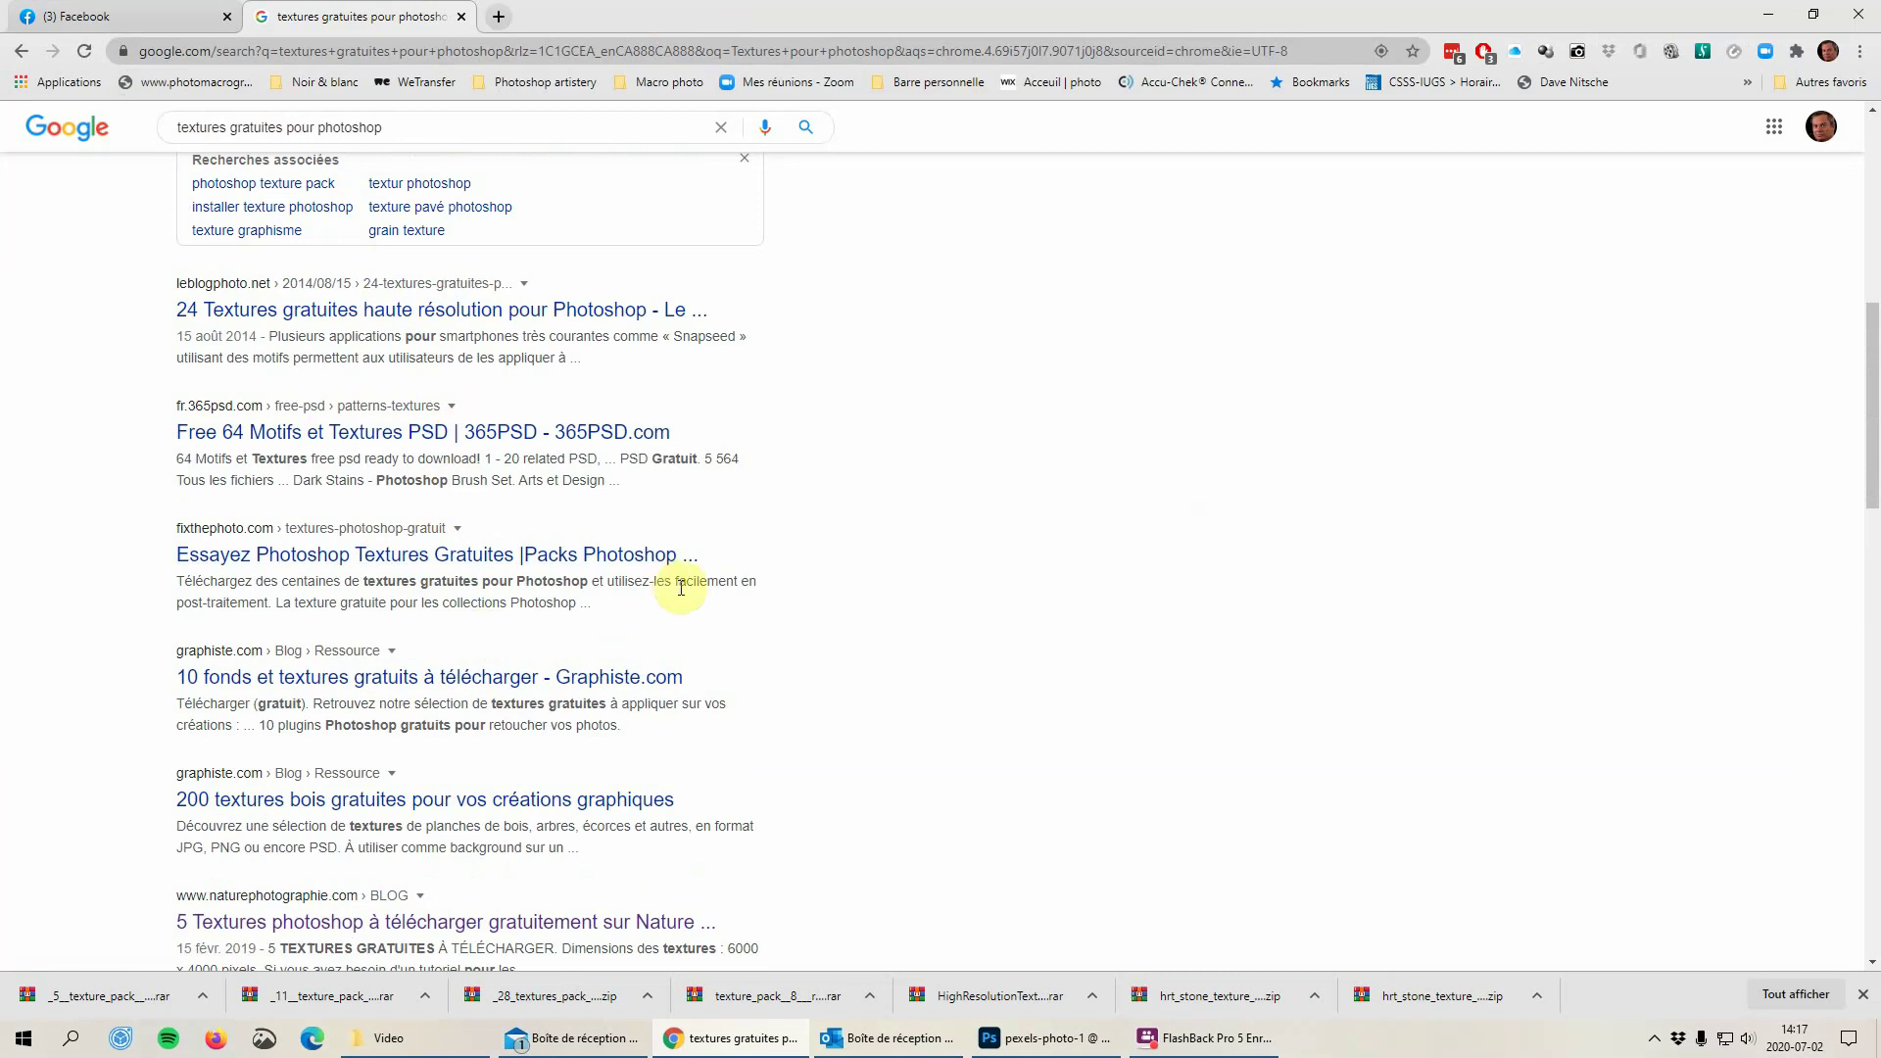
left_click(1768, 14)
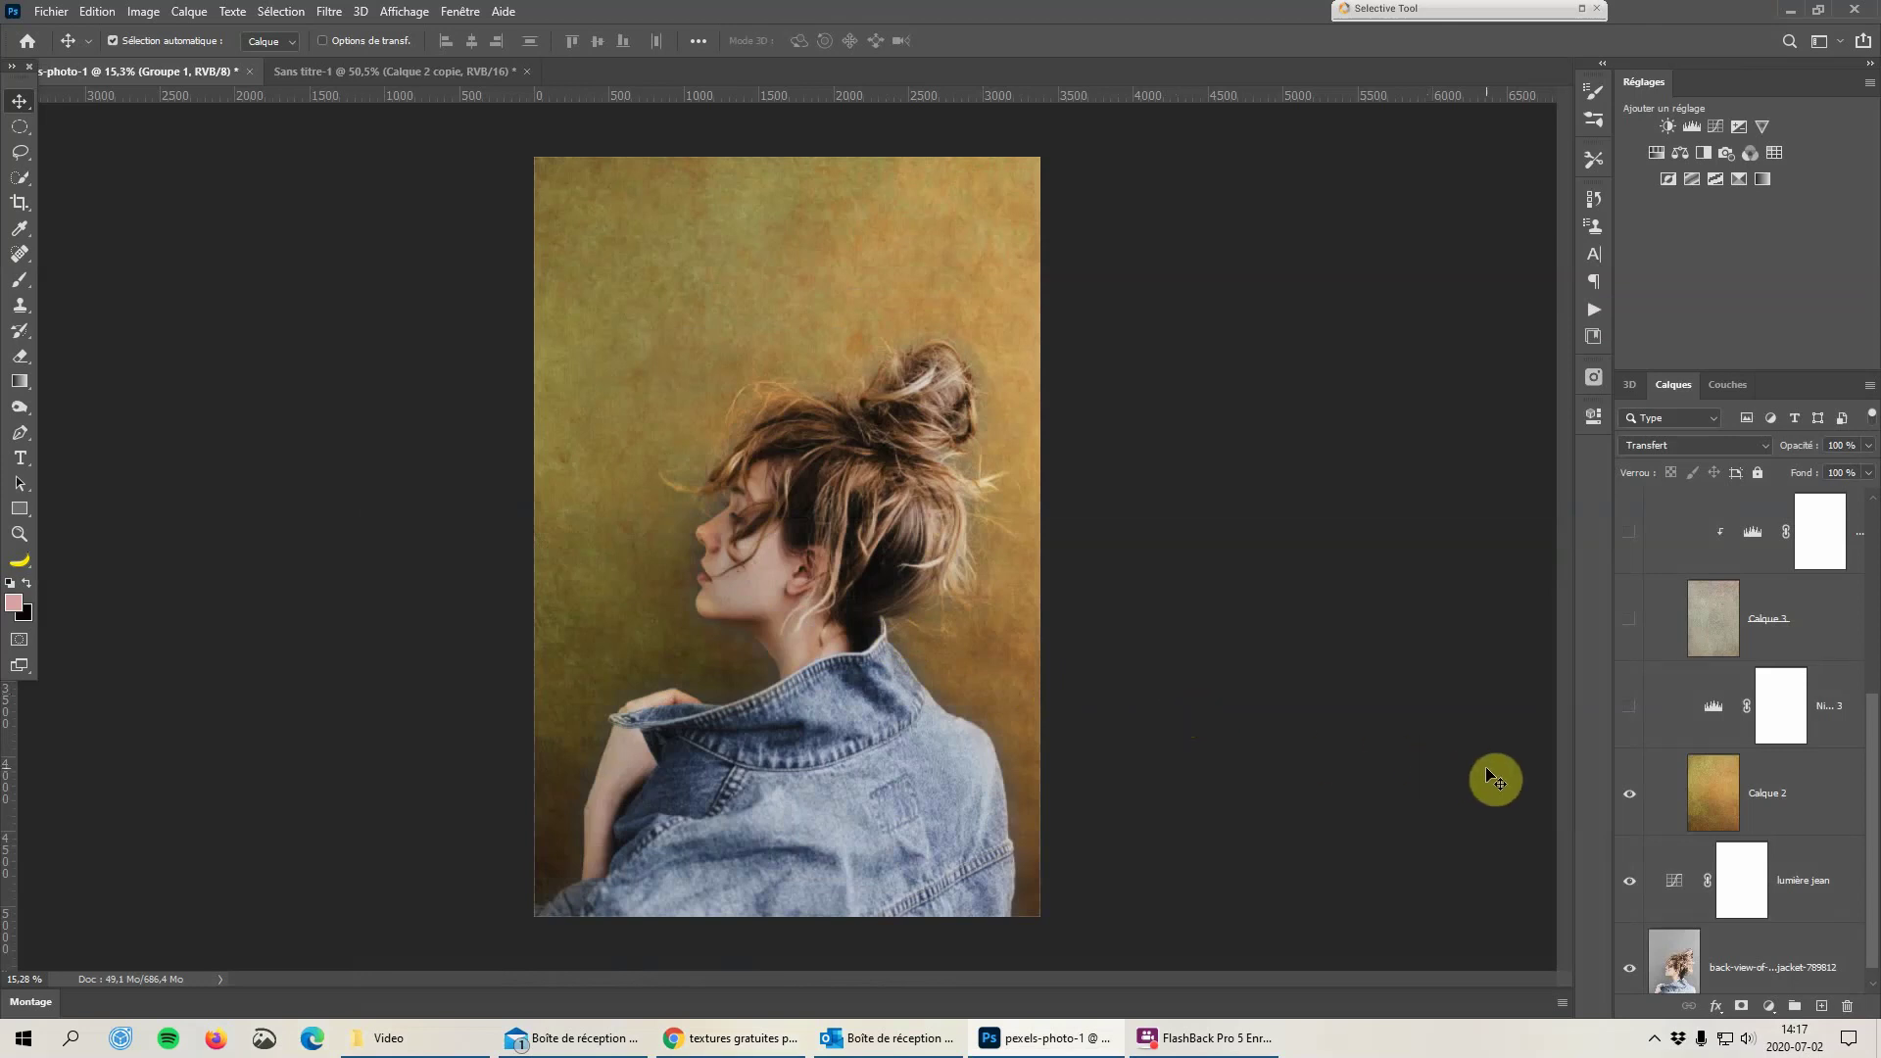
Disable the Groupe 1 mask, hide the Calque 2 texture layer inside it, and collapse the group
scroll(1646, 784, "up", 4)
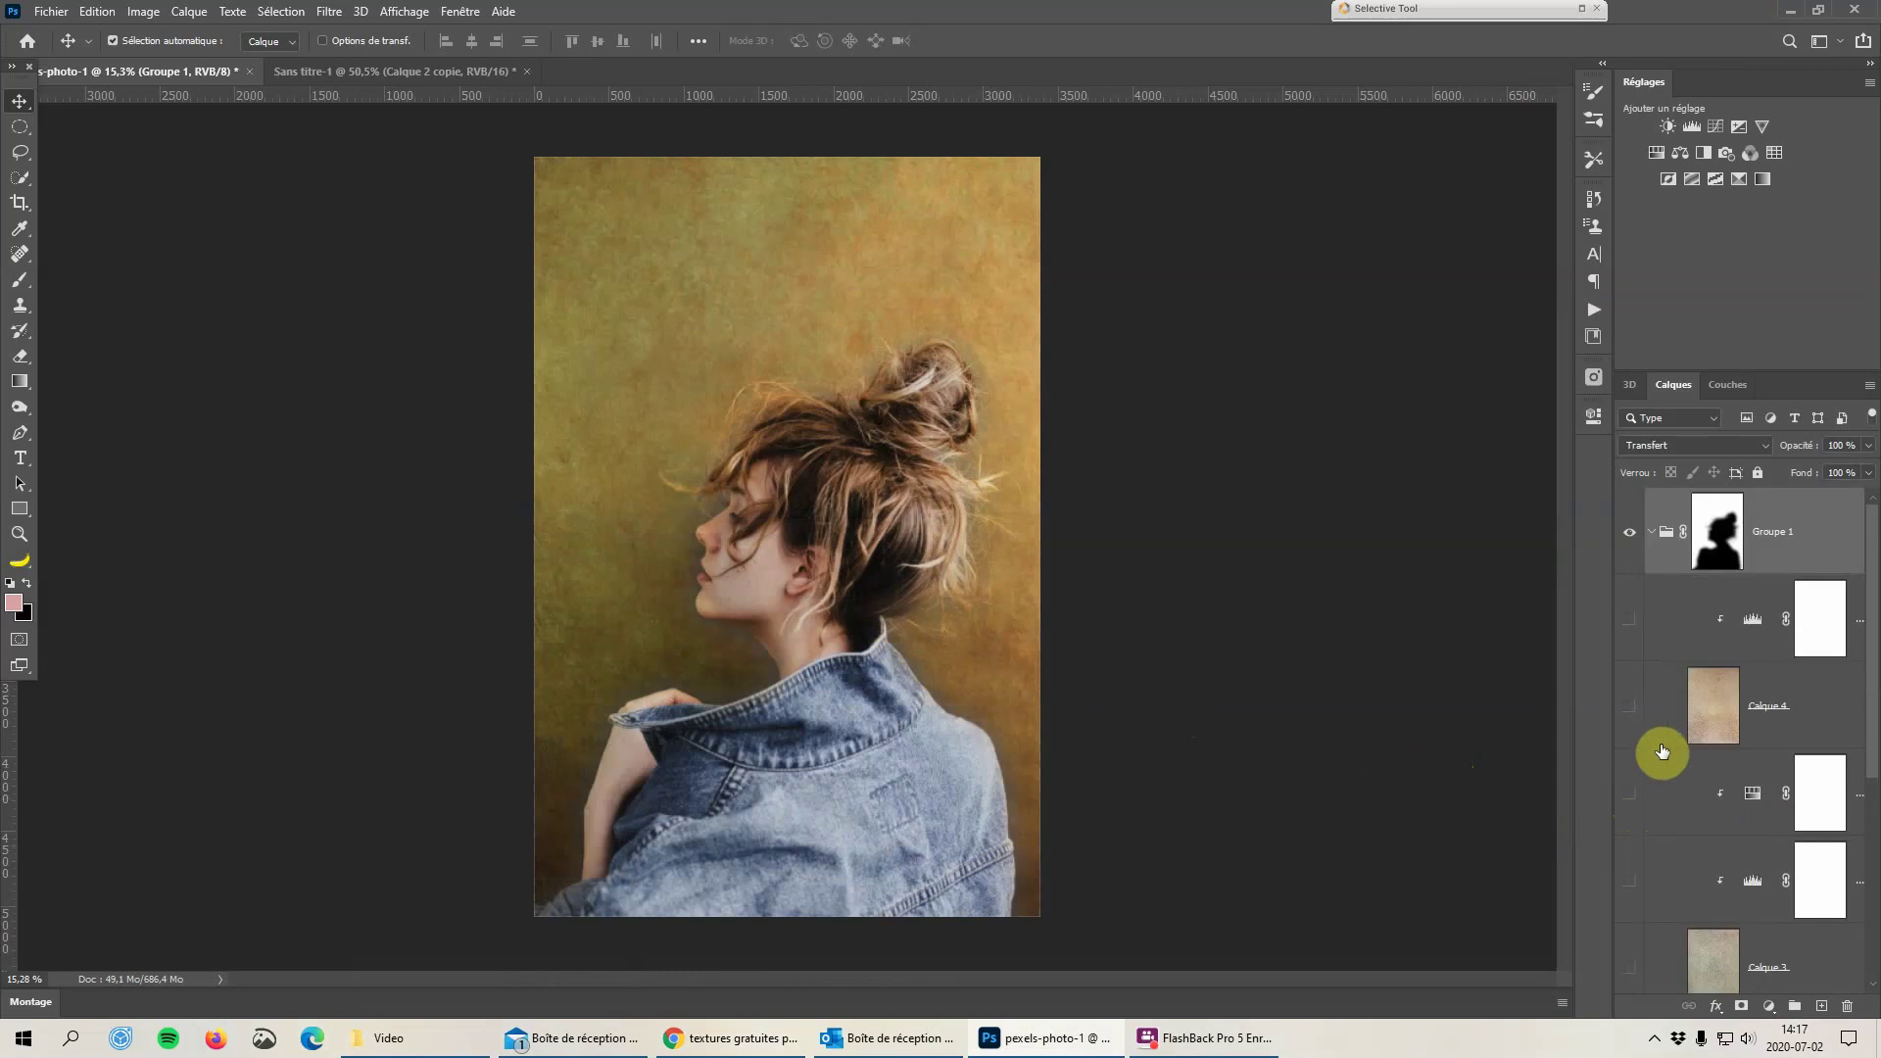
left_click(1720, 538, "shift")
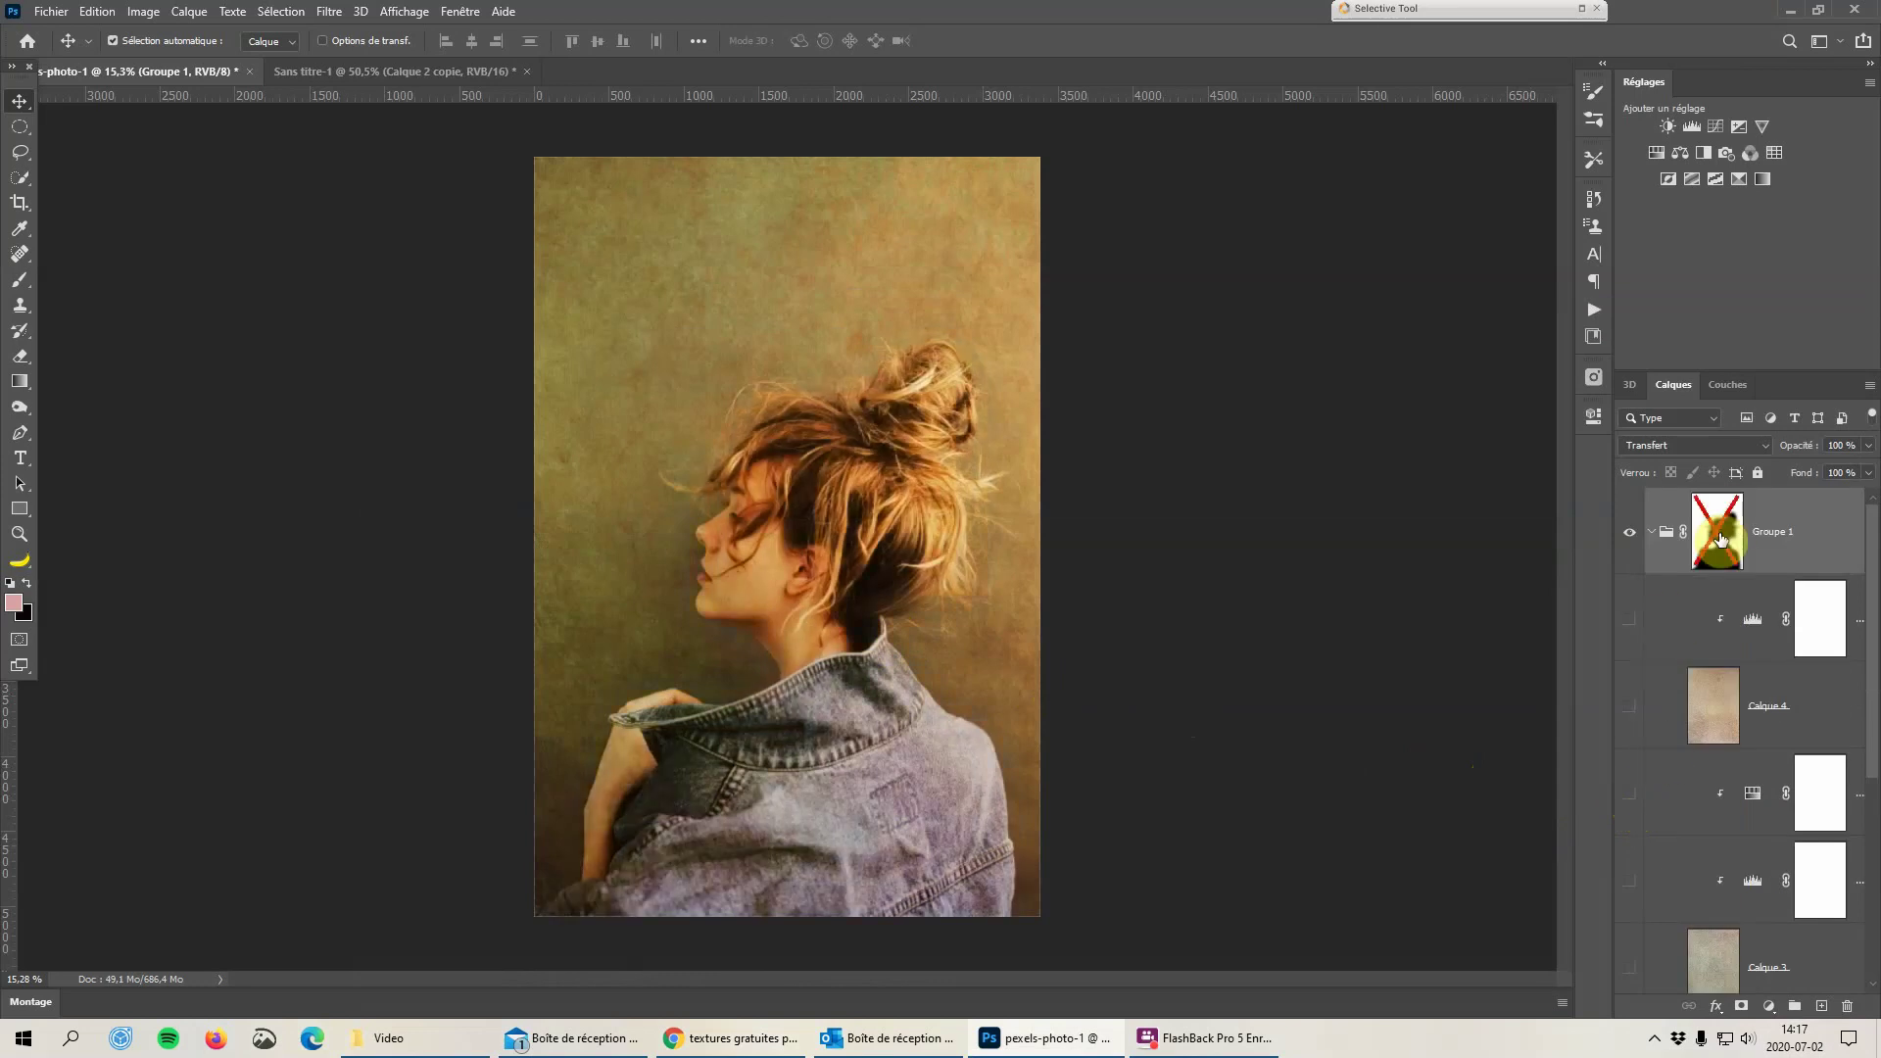
scroll(1657, 838, "down", 3)
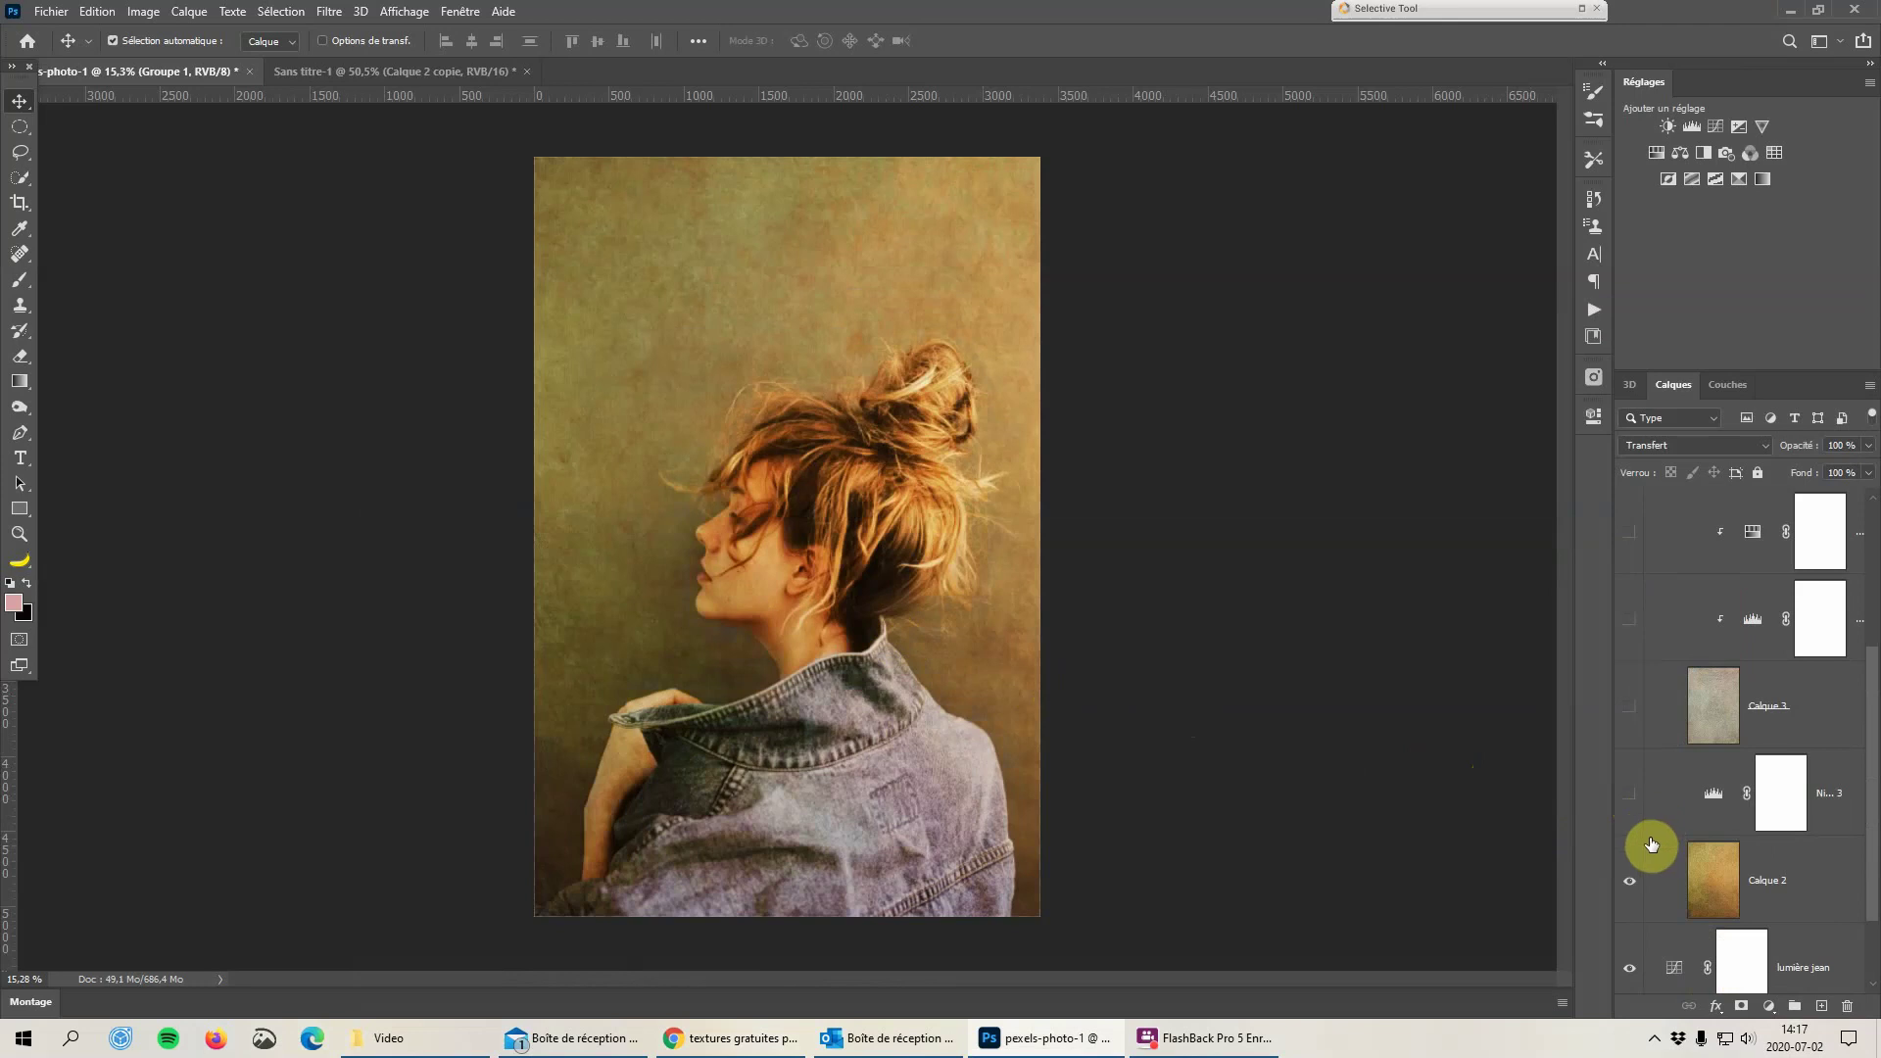
left_click(1629, 881)
scroll(1660, 828, "up", 3)
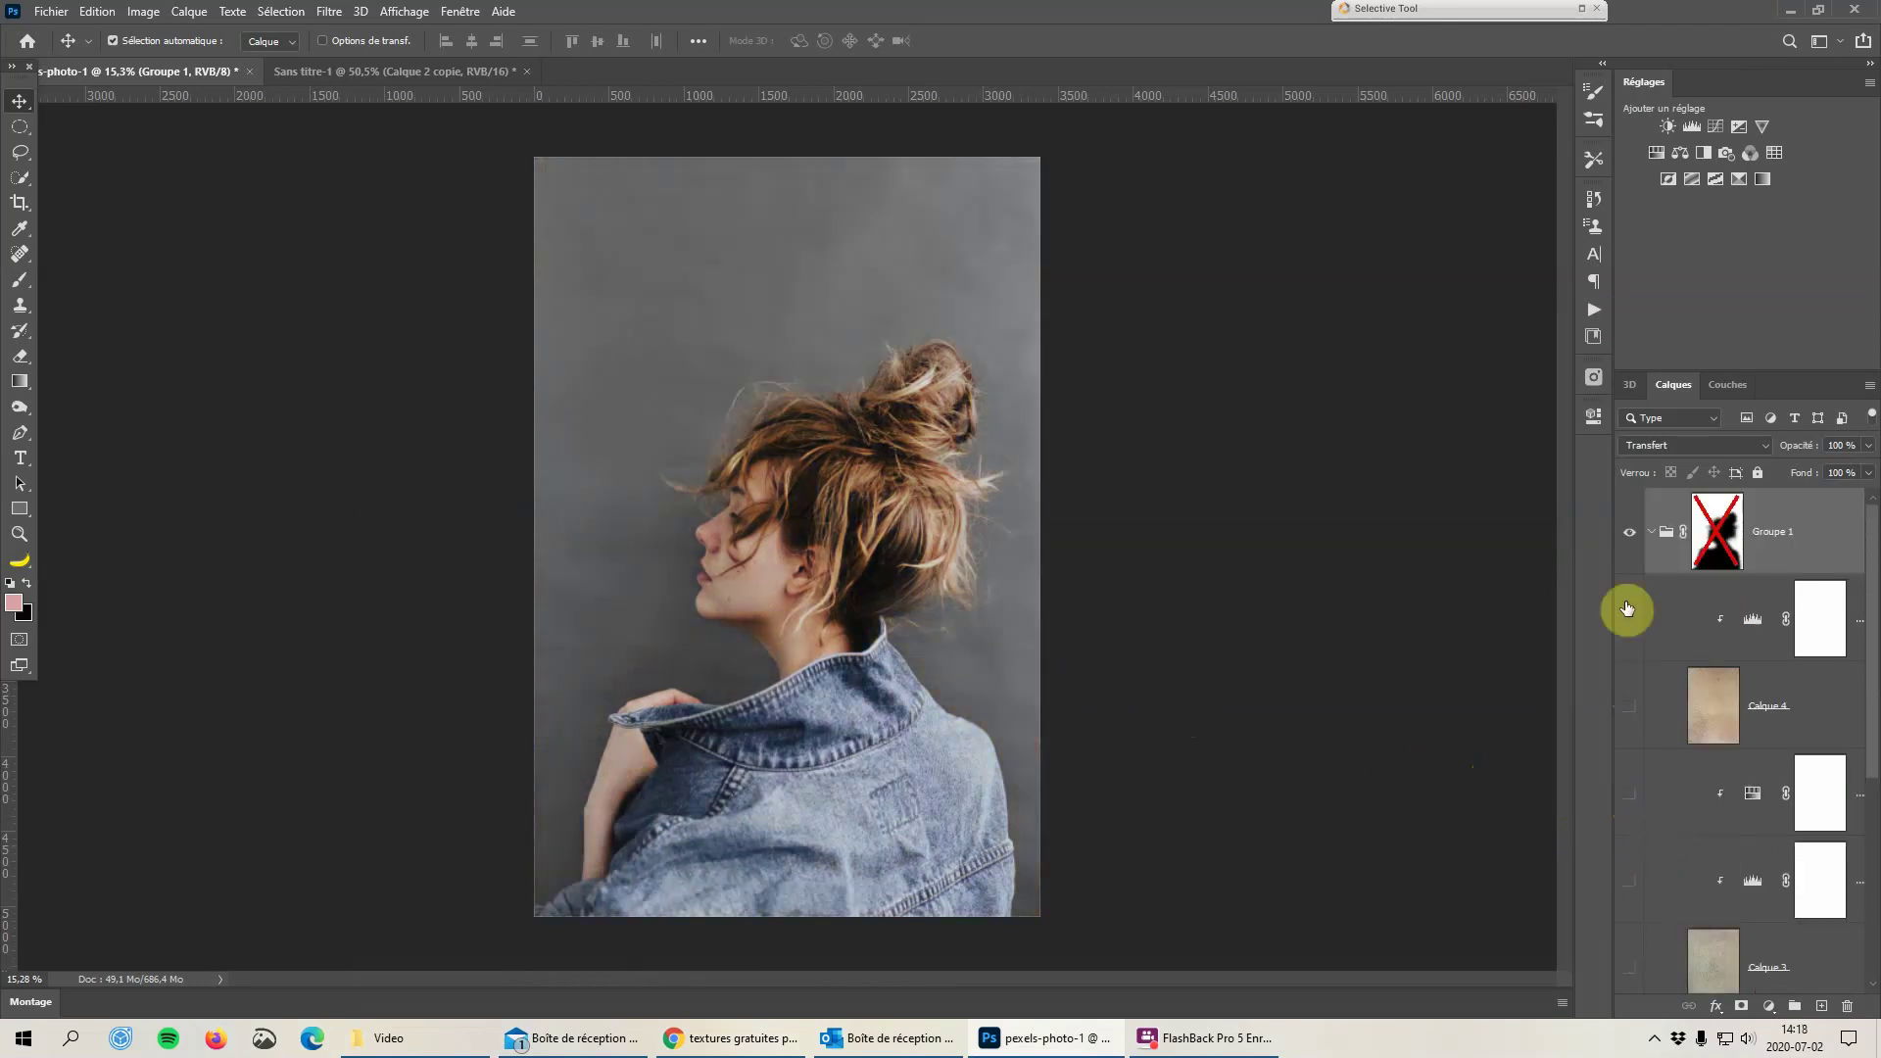
left_click_drag(1873, 654, 1864, 594)
left_click(1649, 533)
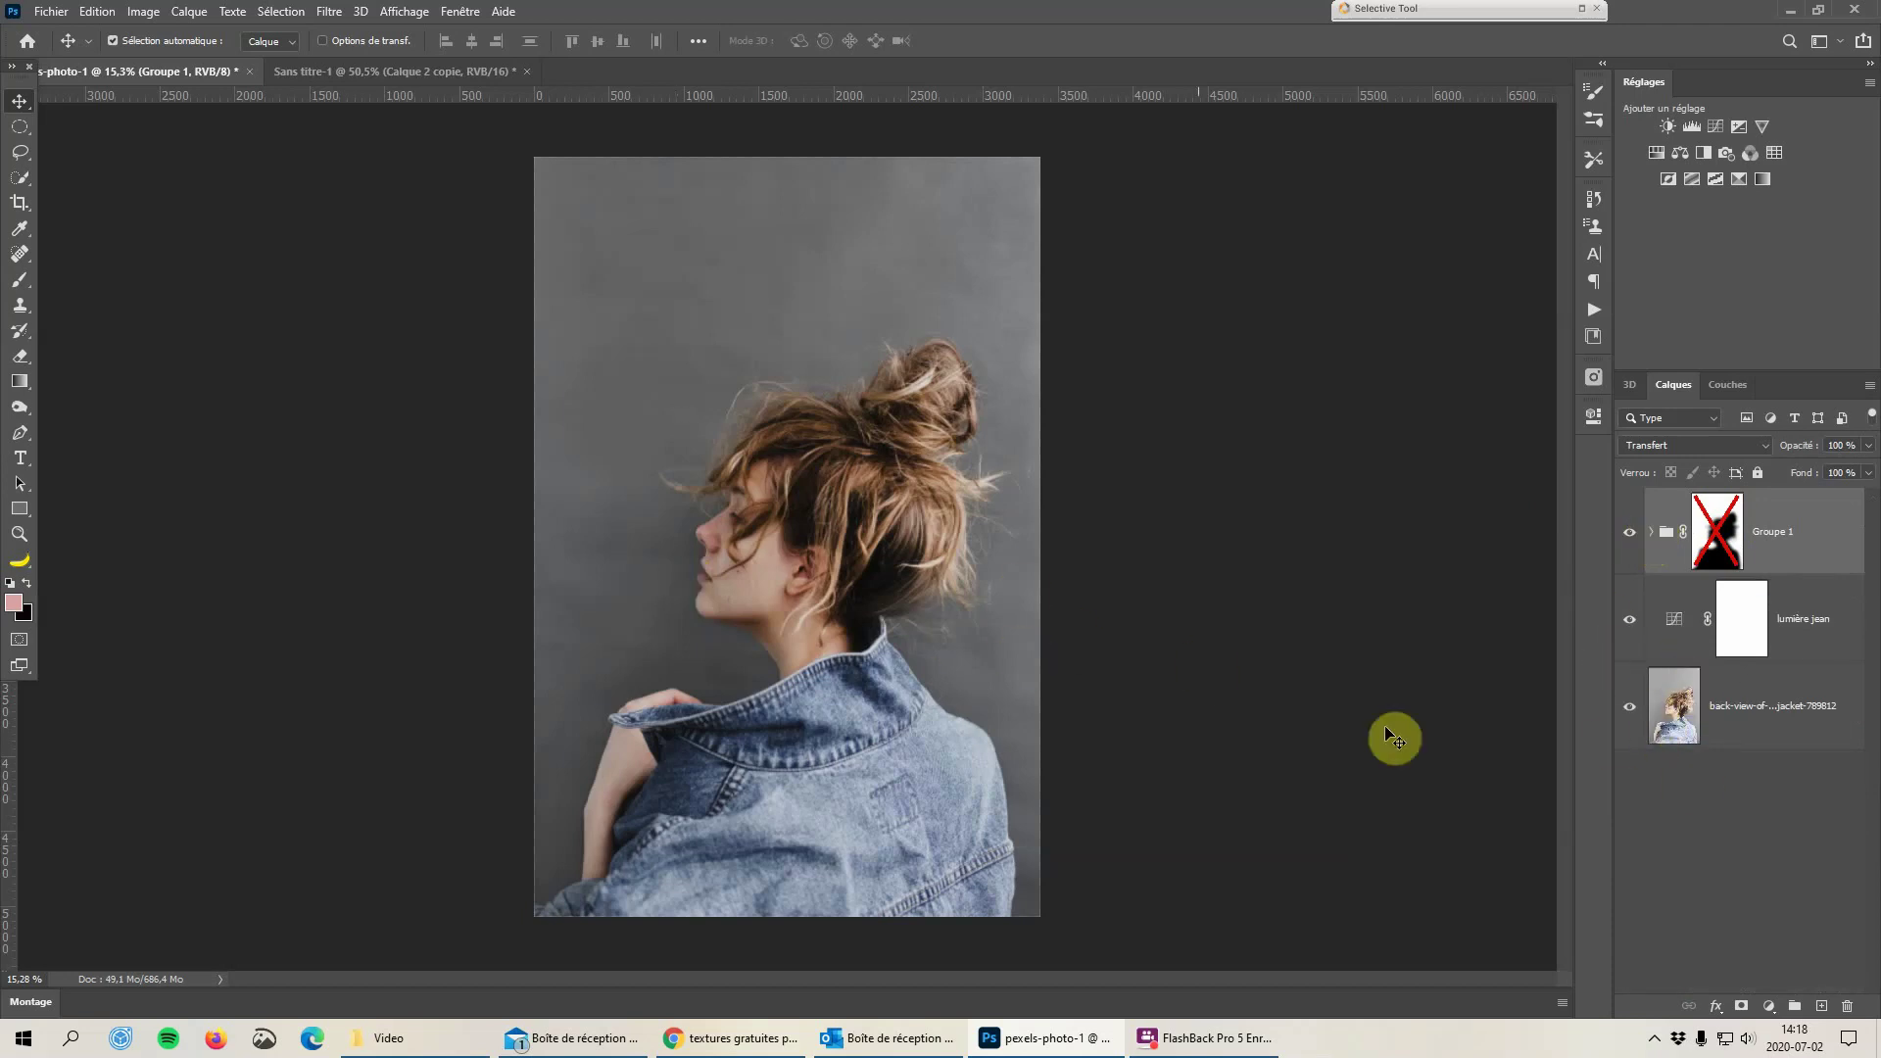
Compare the photo without and with the lumière jean adjustment, and examine its Curves settings
left_click(1631, 620)
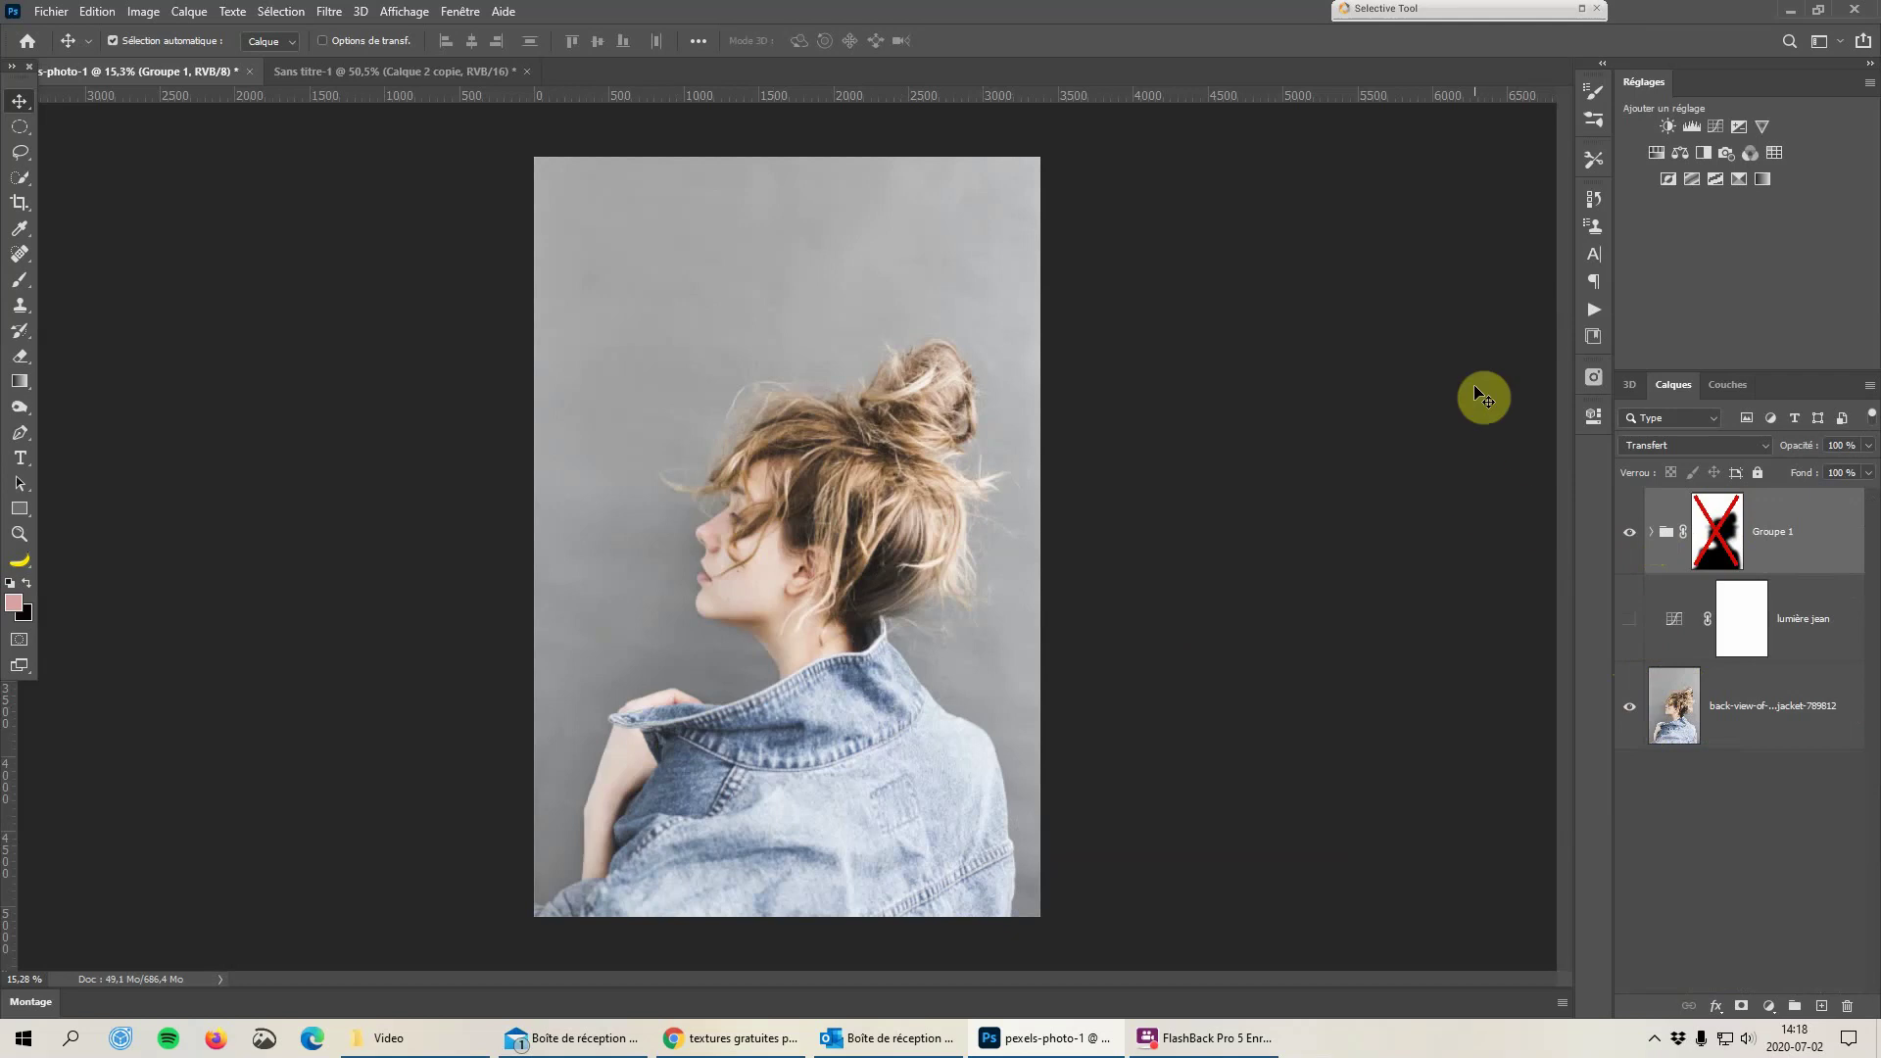
left_click(1631, 619)
double_click(1675, 619)
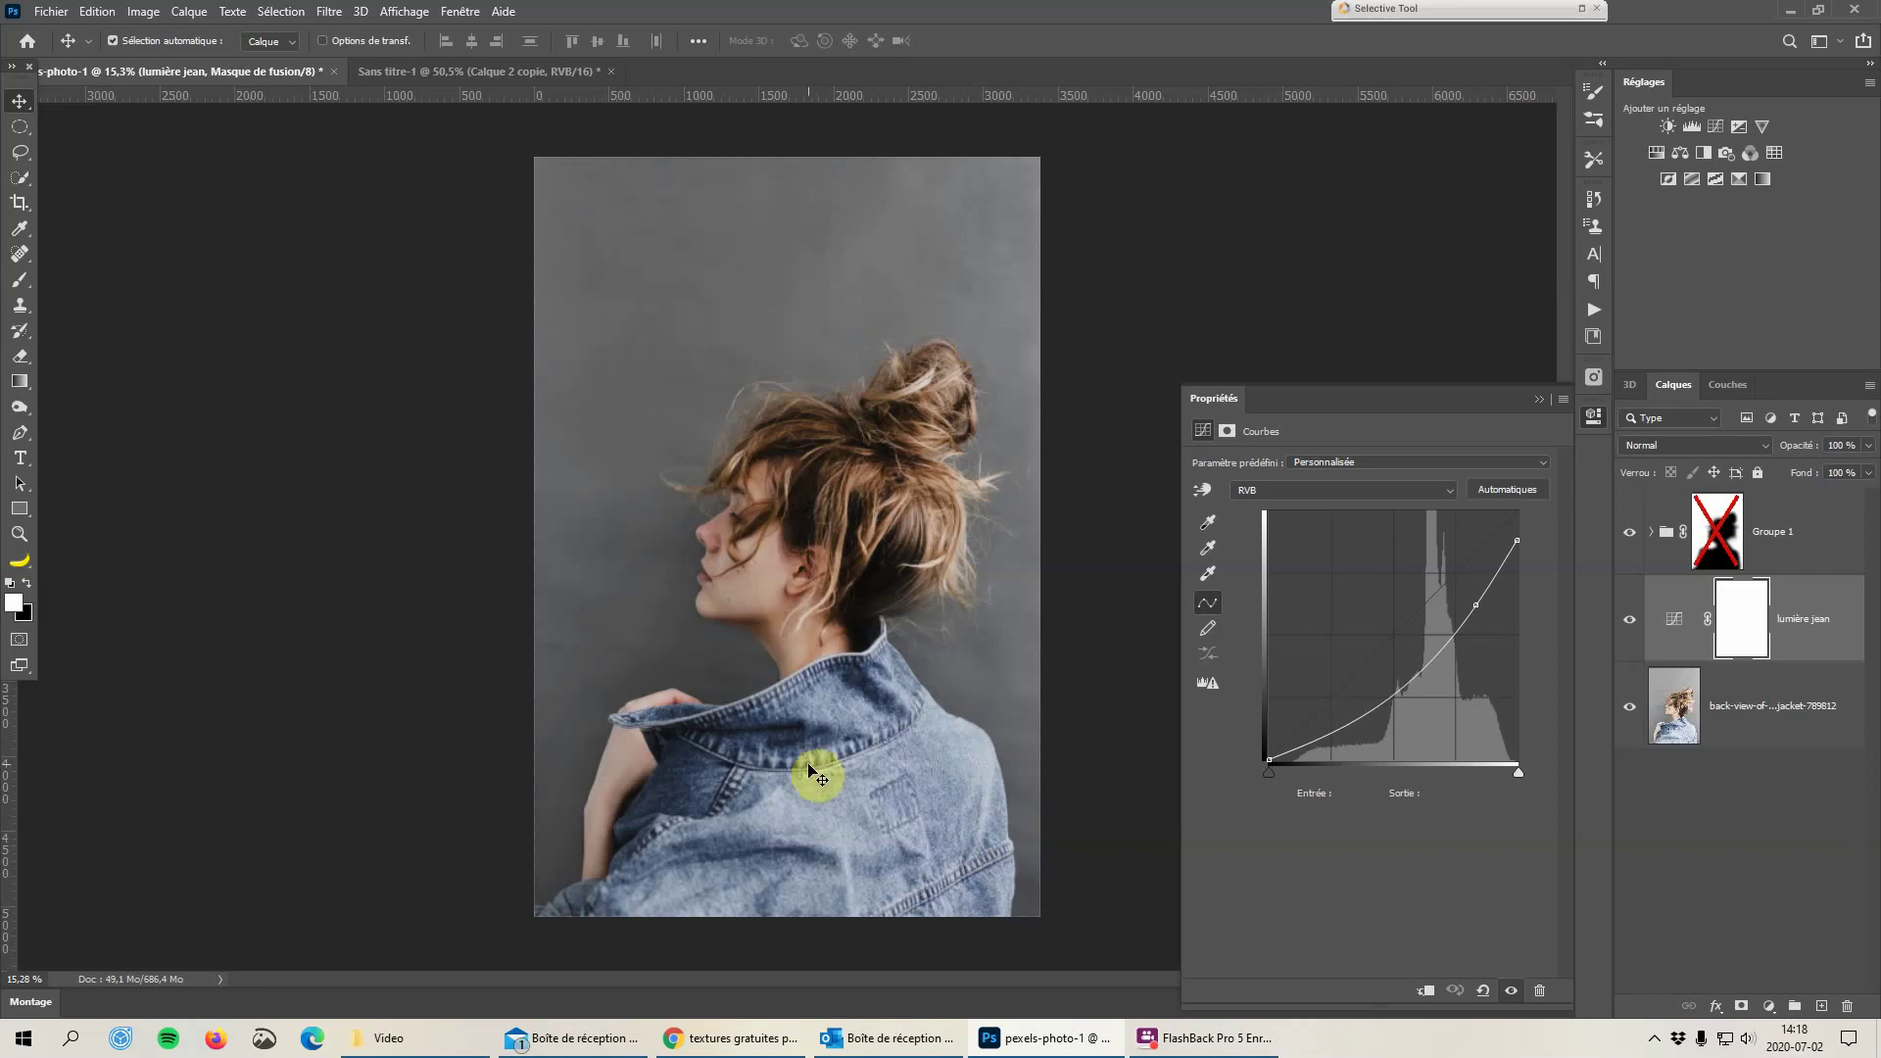
left_click(1543, 401)
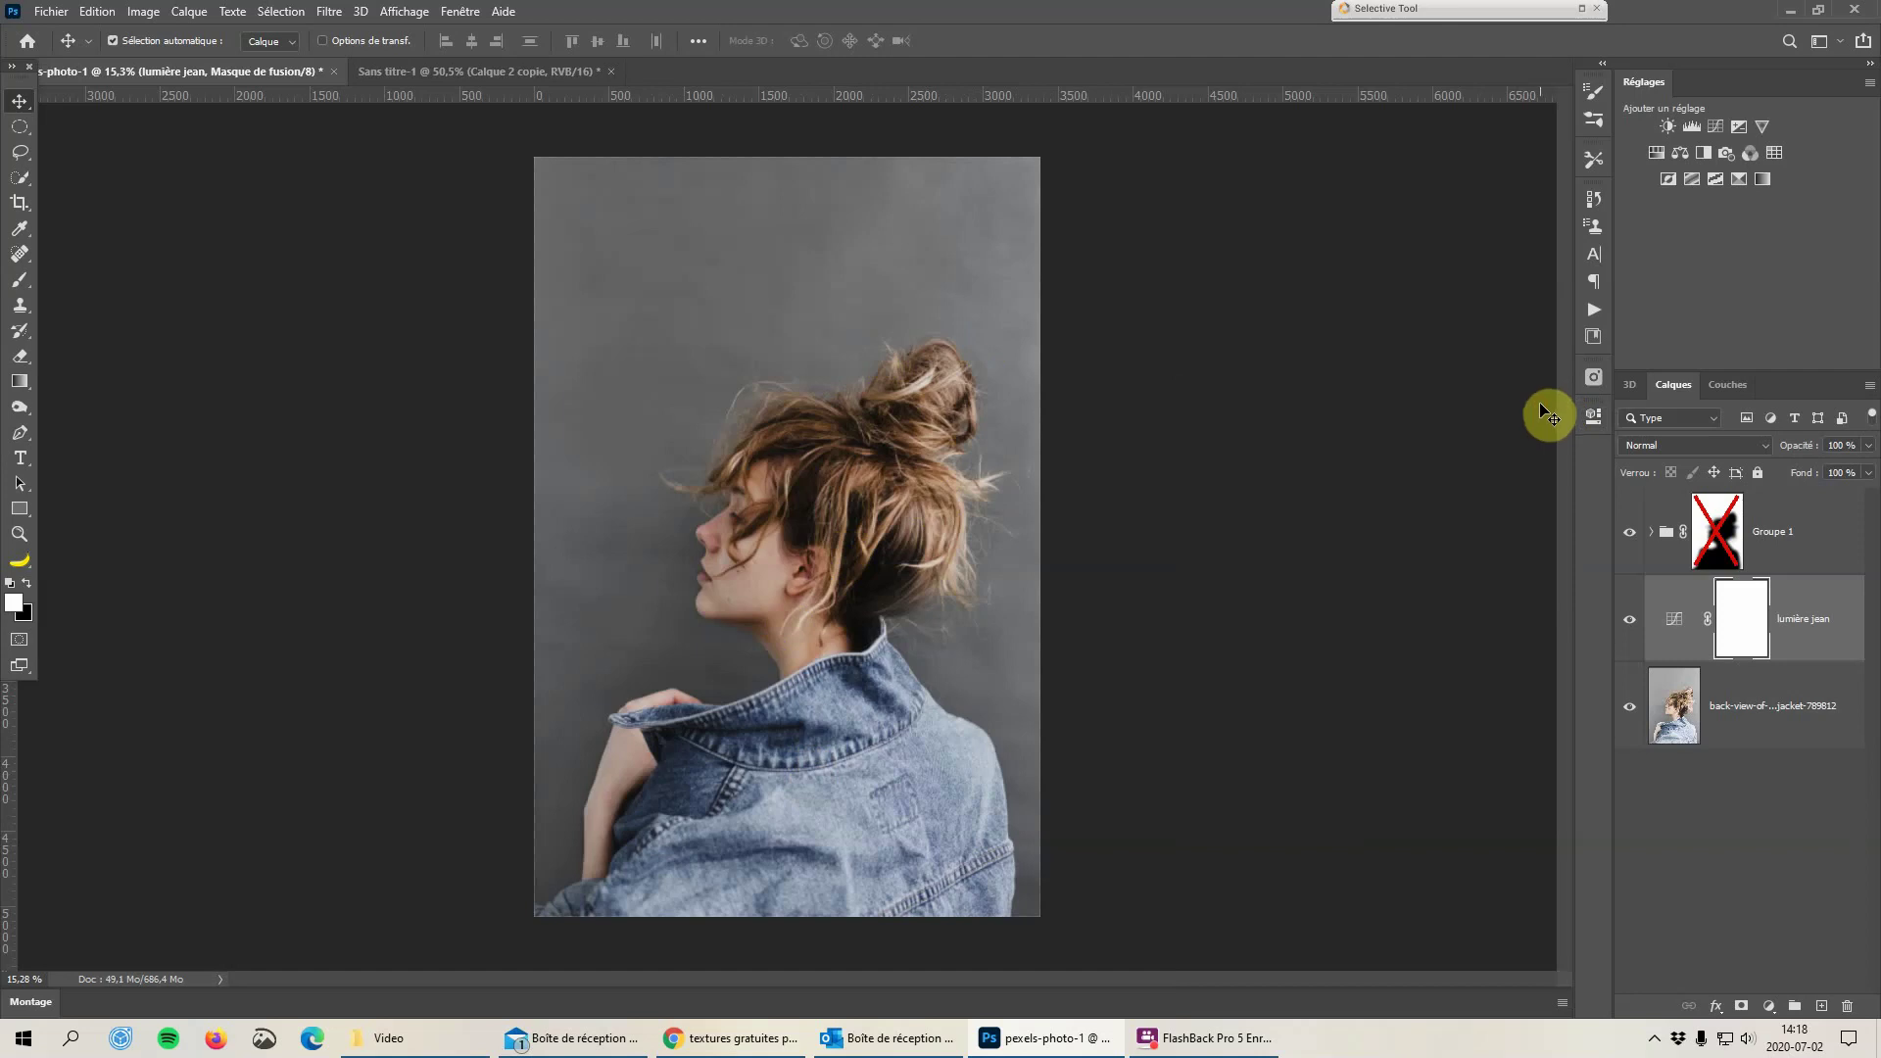
Open Texture 4 from the nature photo folder, keeping its embedded colour profile
left_click(51, 13)
left_click(63, 50)
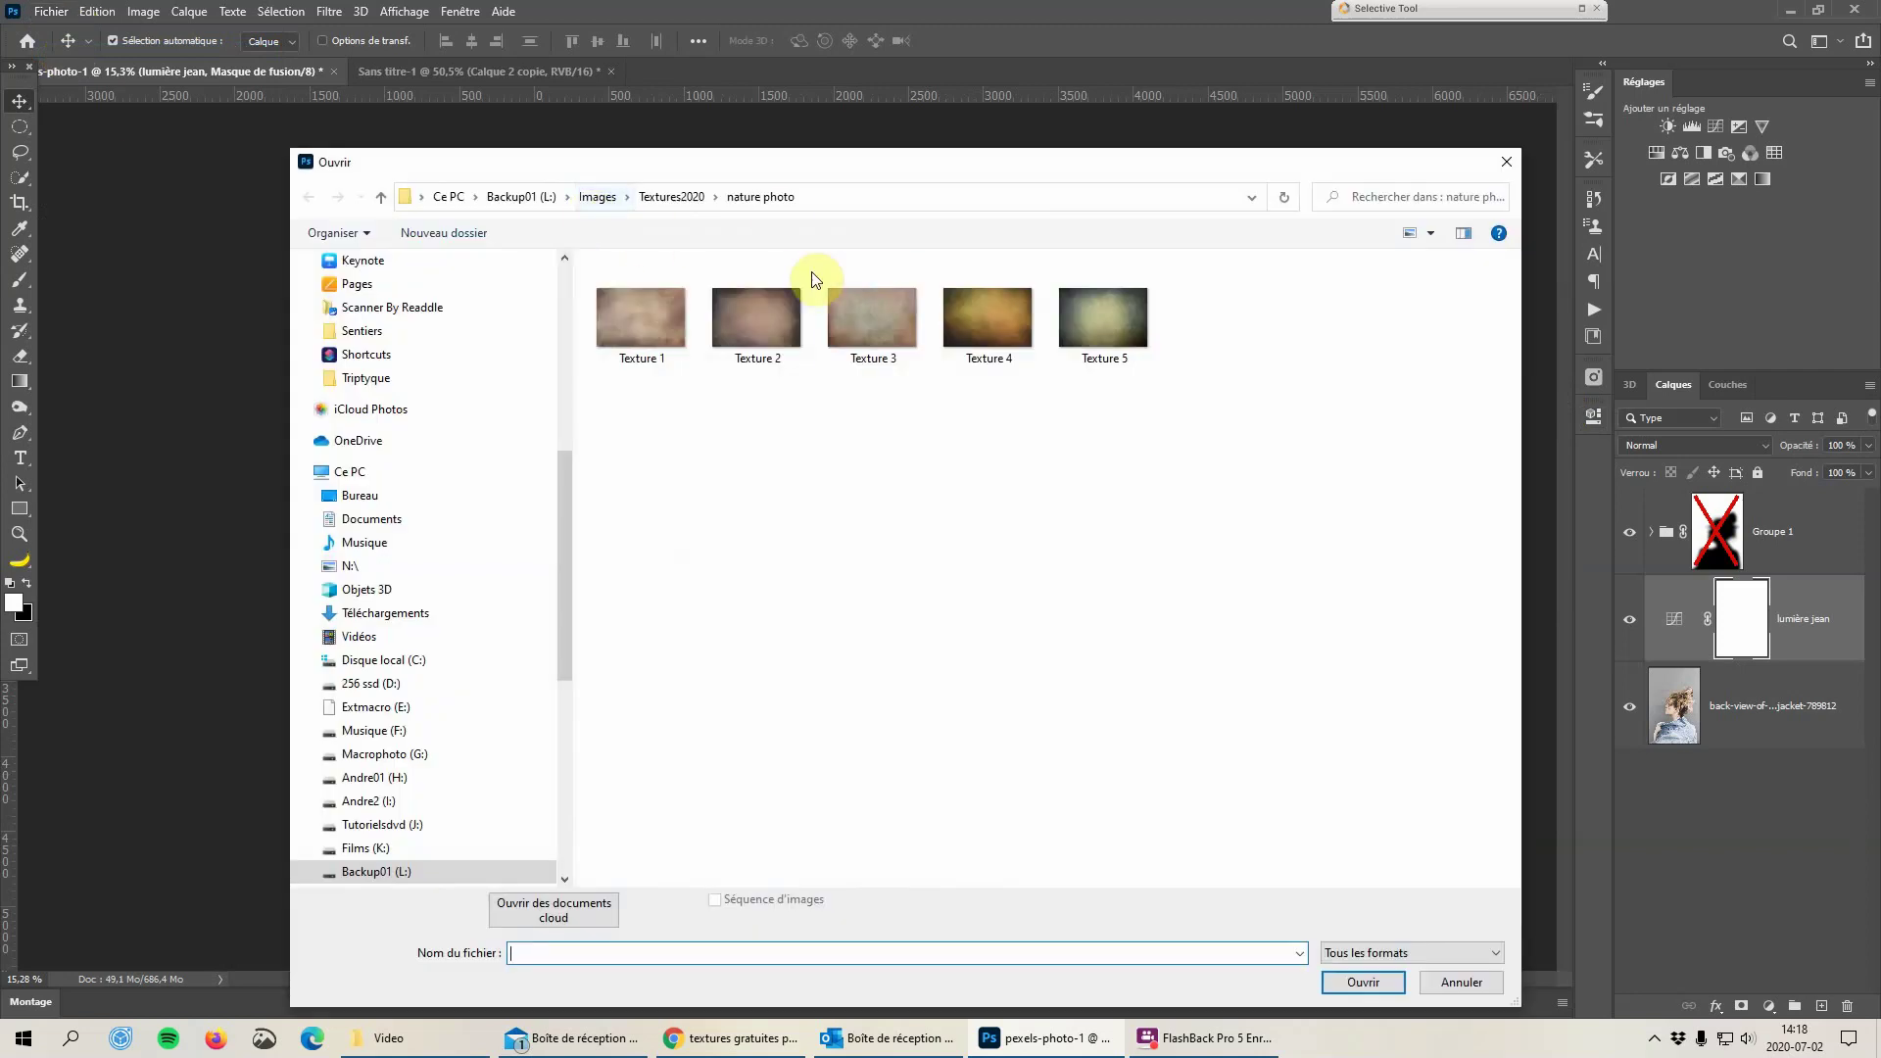
left_click(997, 329)
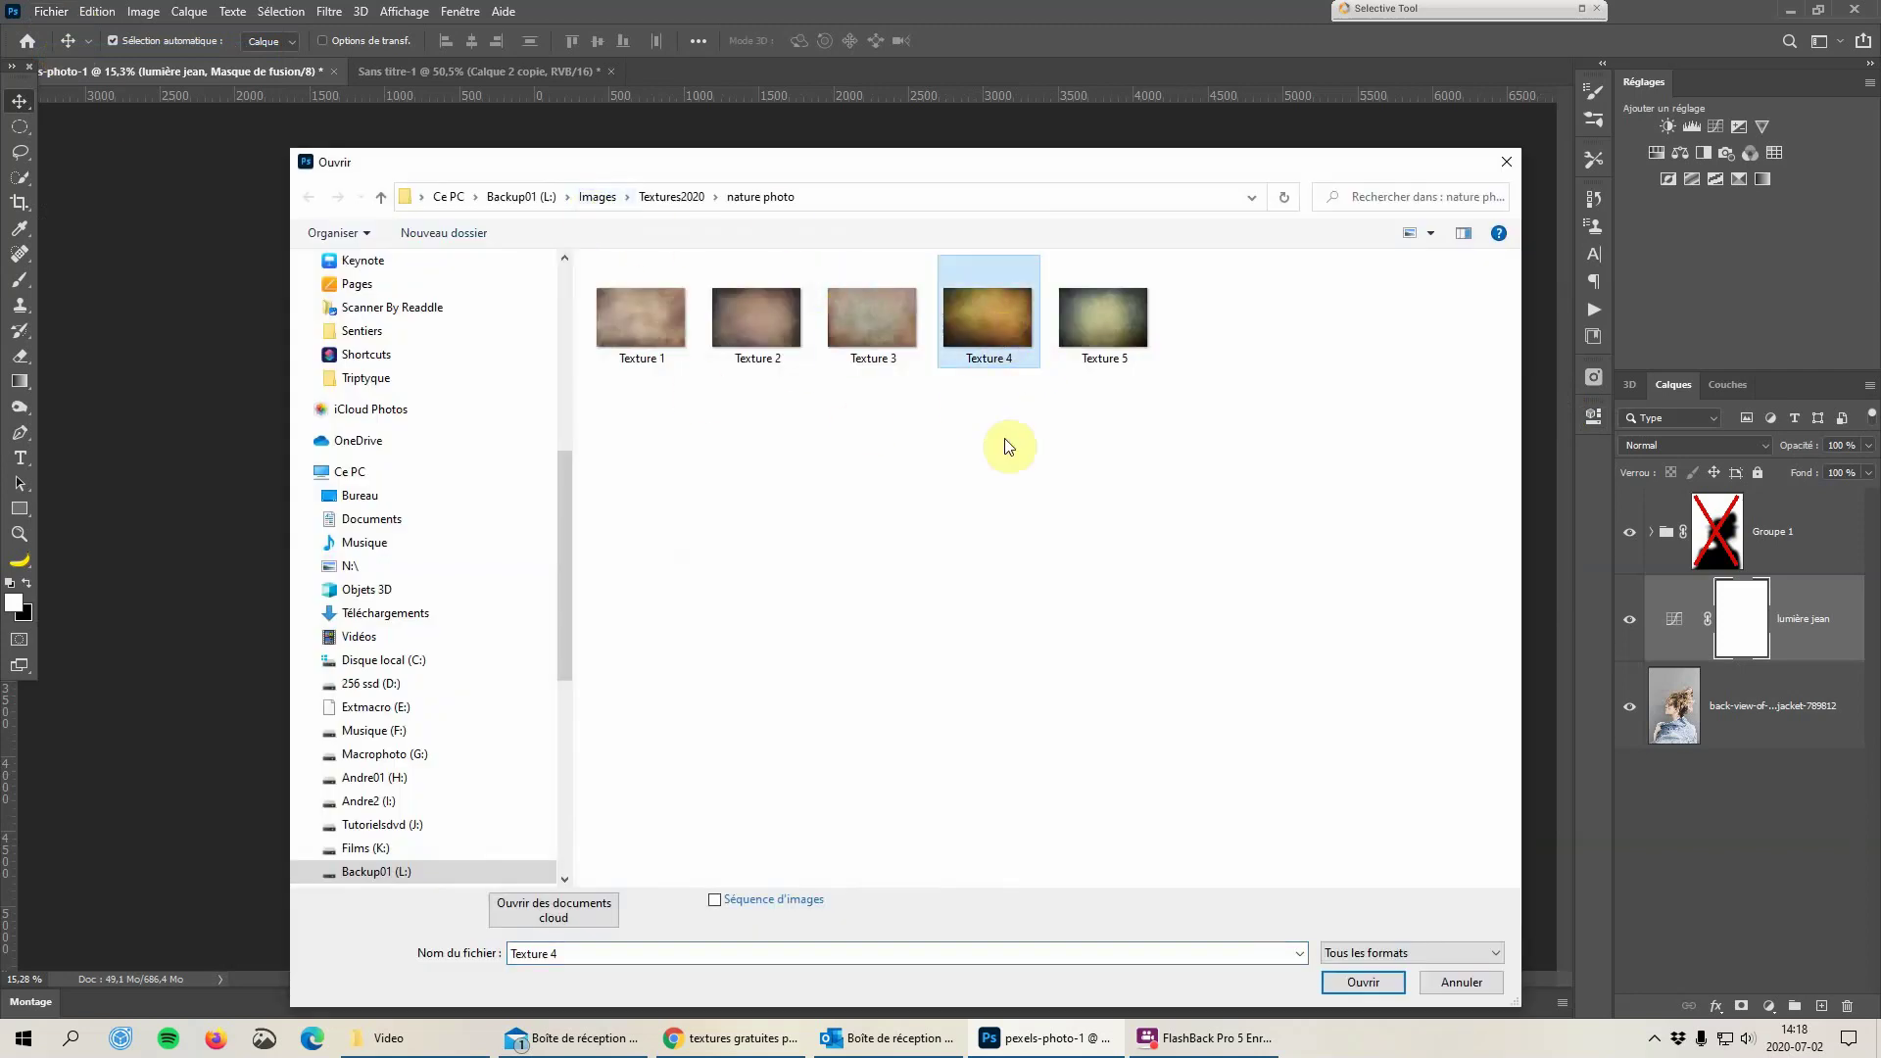
left_click(1363, 980)
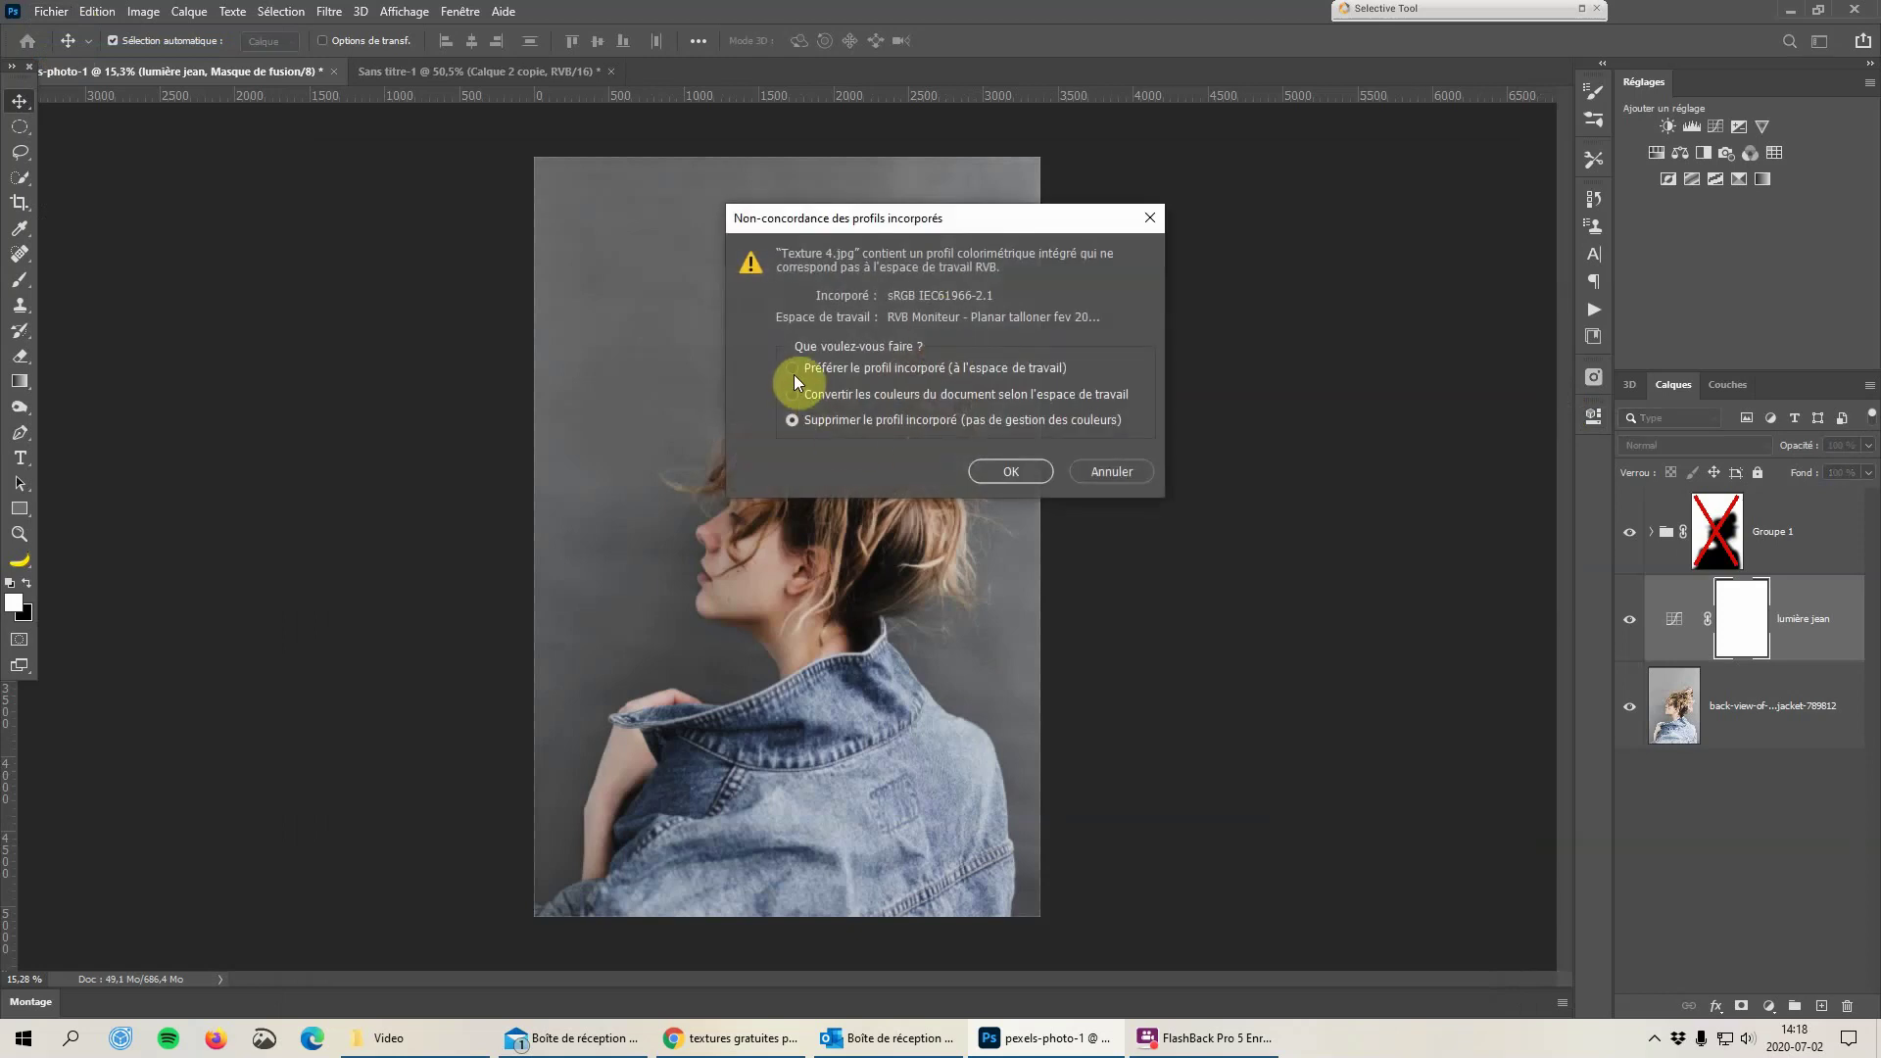
left_click(793, 372)
left_click(1014, 472)
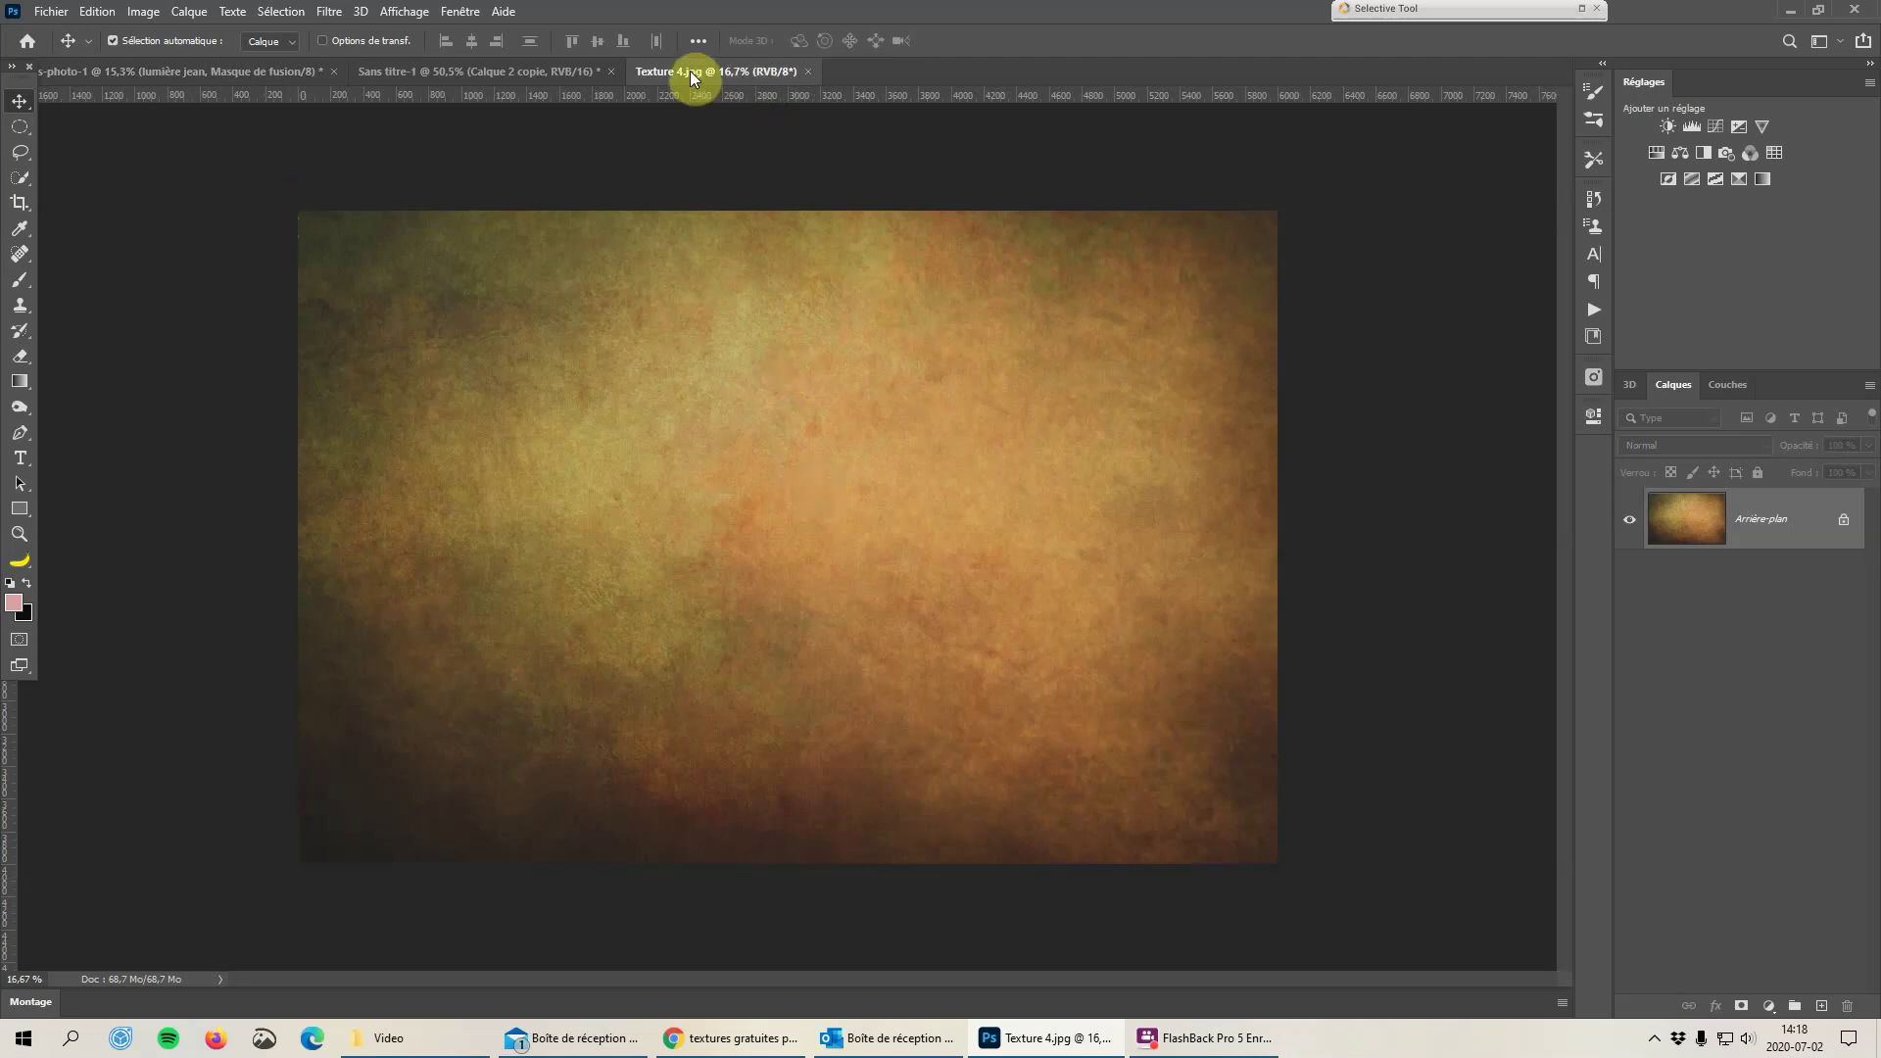
Copy the Texture 4 image into the portrait document as a new layer, and close the Texture 4 document
left_click_drag(689, 70, 957, 251)
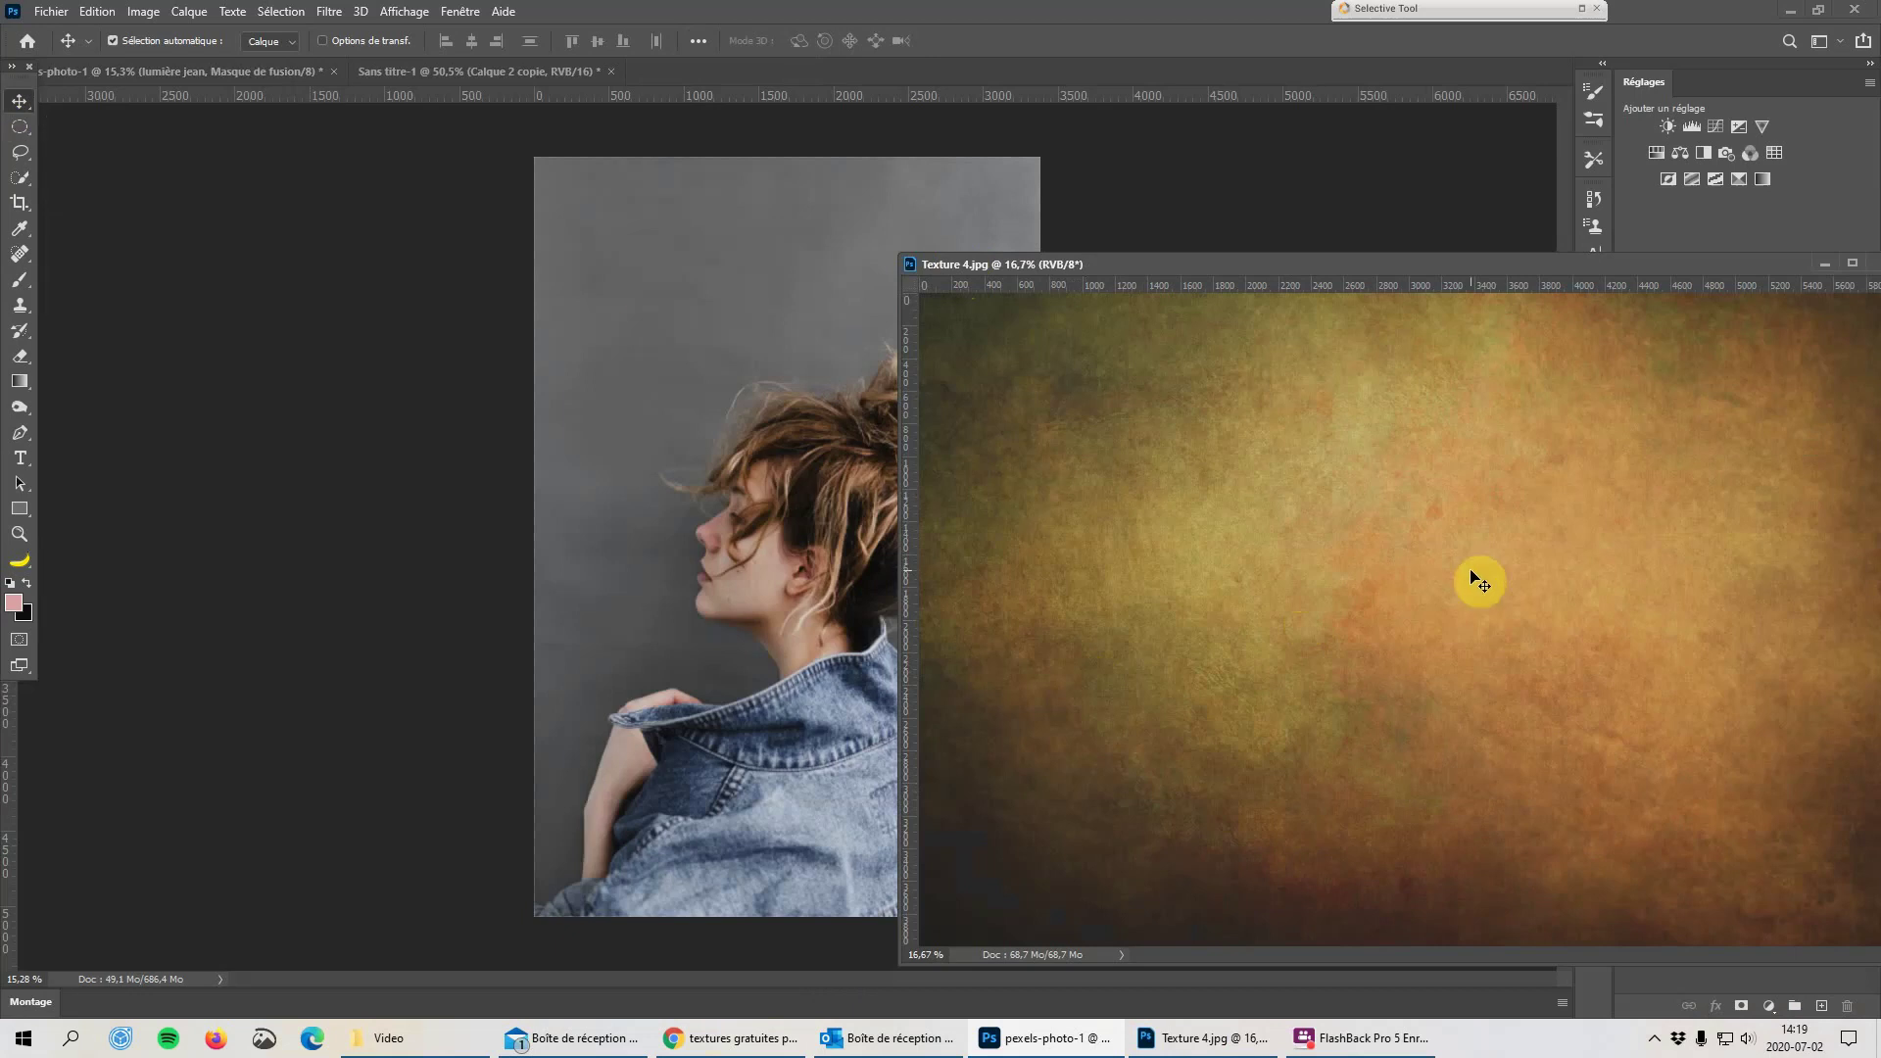
left_click_drag(1477, 581, 774, 492)
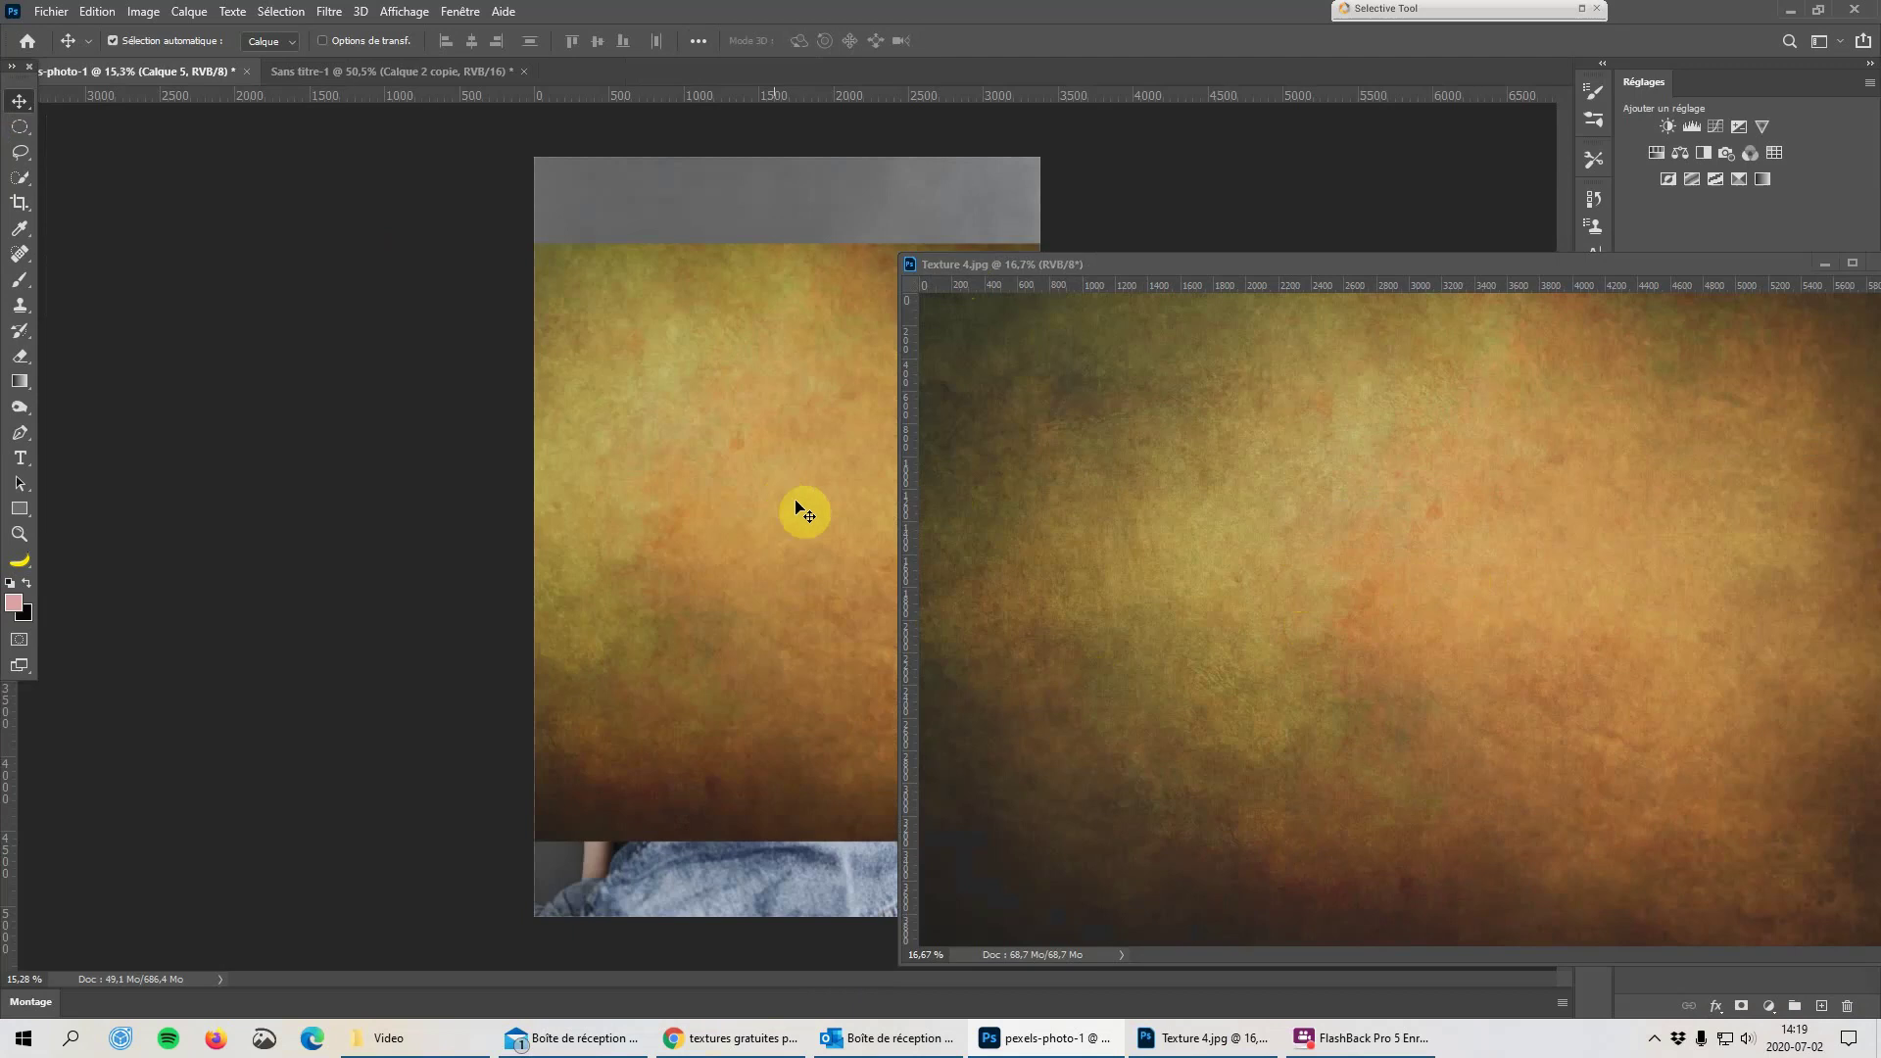
left_click_drag(1467, 280, 1161, 267)
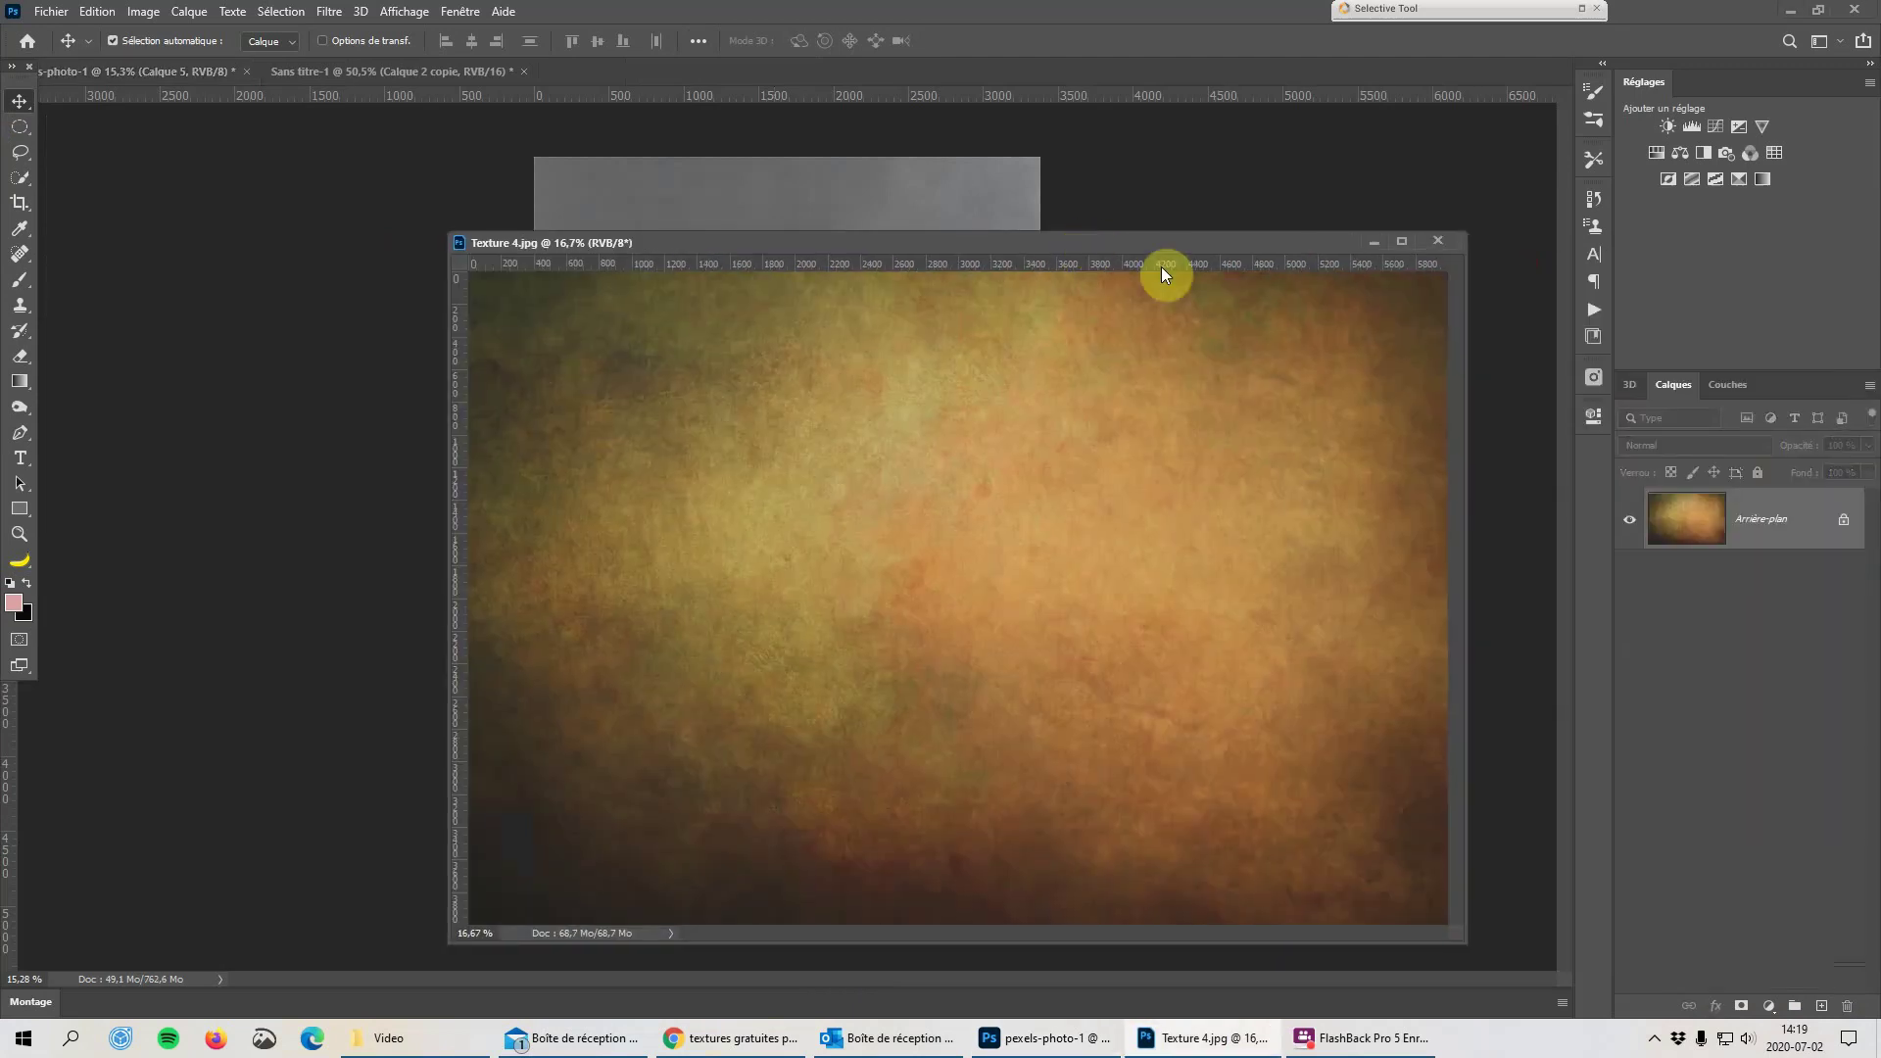
left_click(1438, 242)
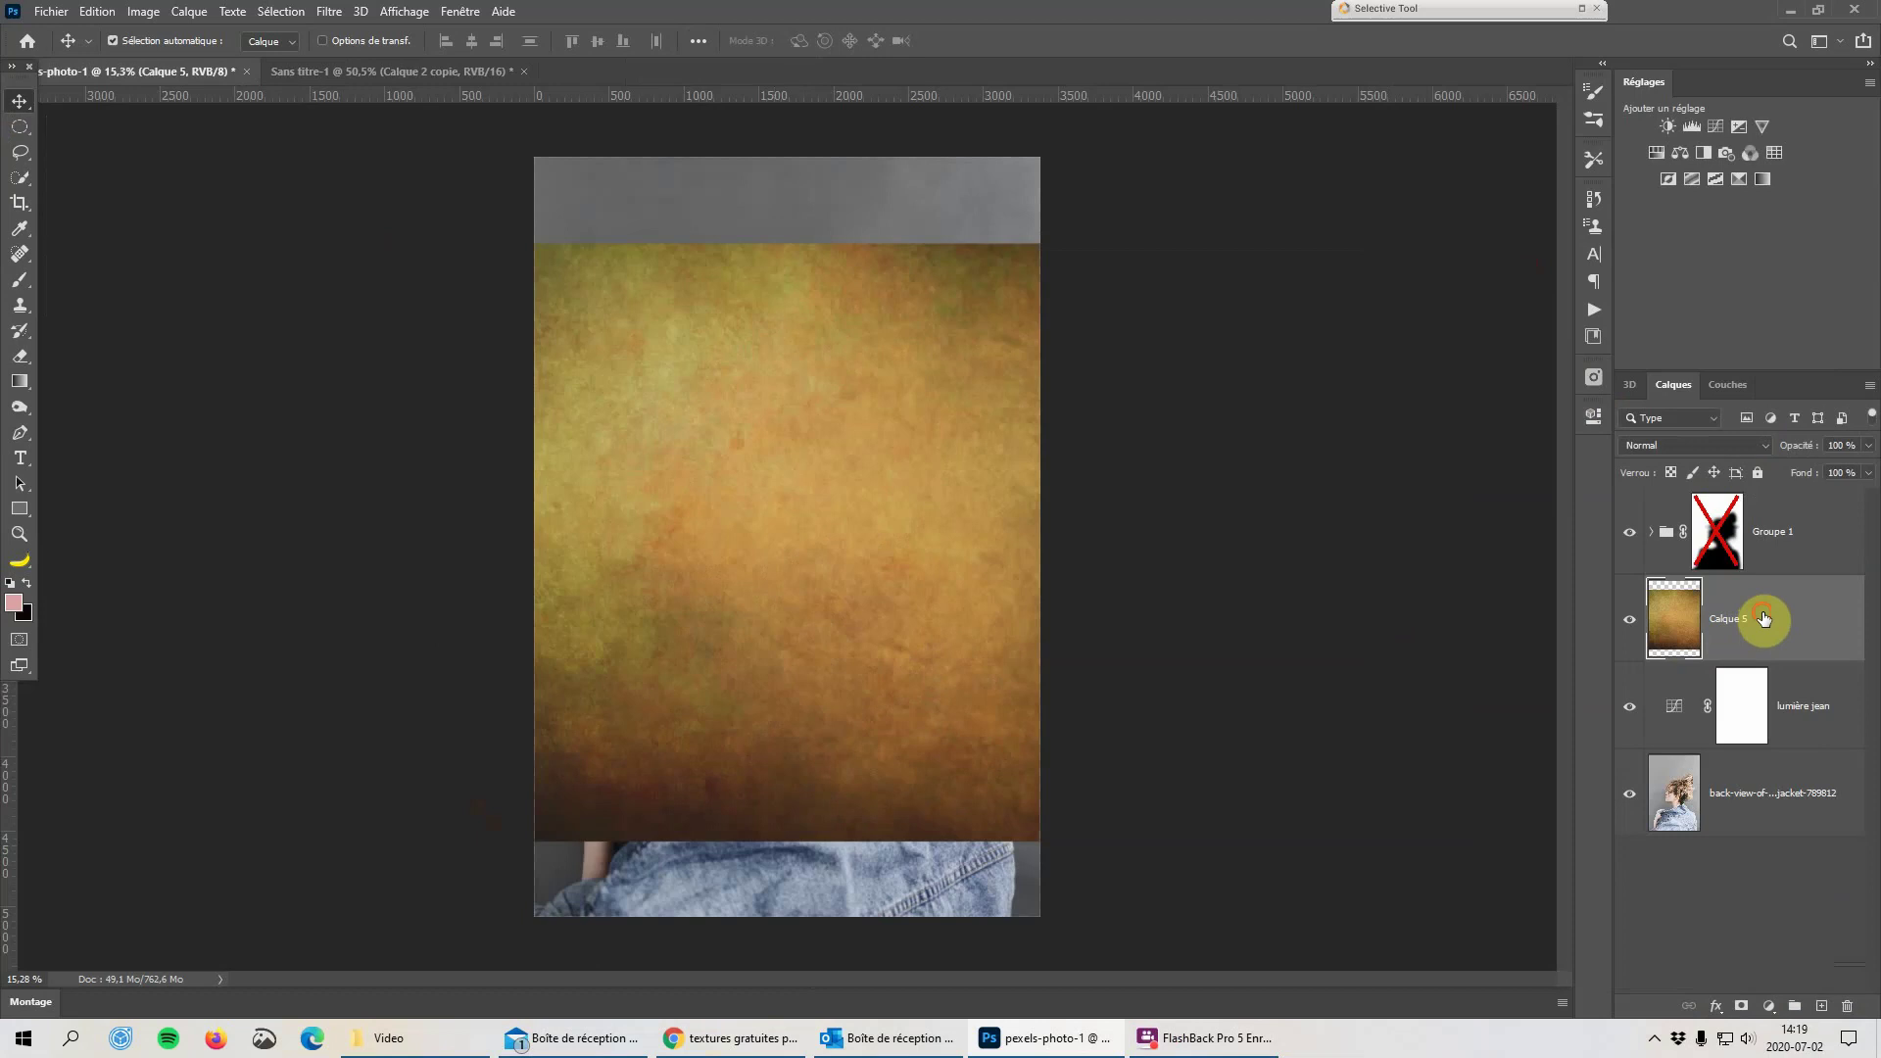
Move the new texture layer above Groupe 1, then hide and collapse that group
left_click_drag(1764, 618, 1739, 514)
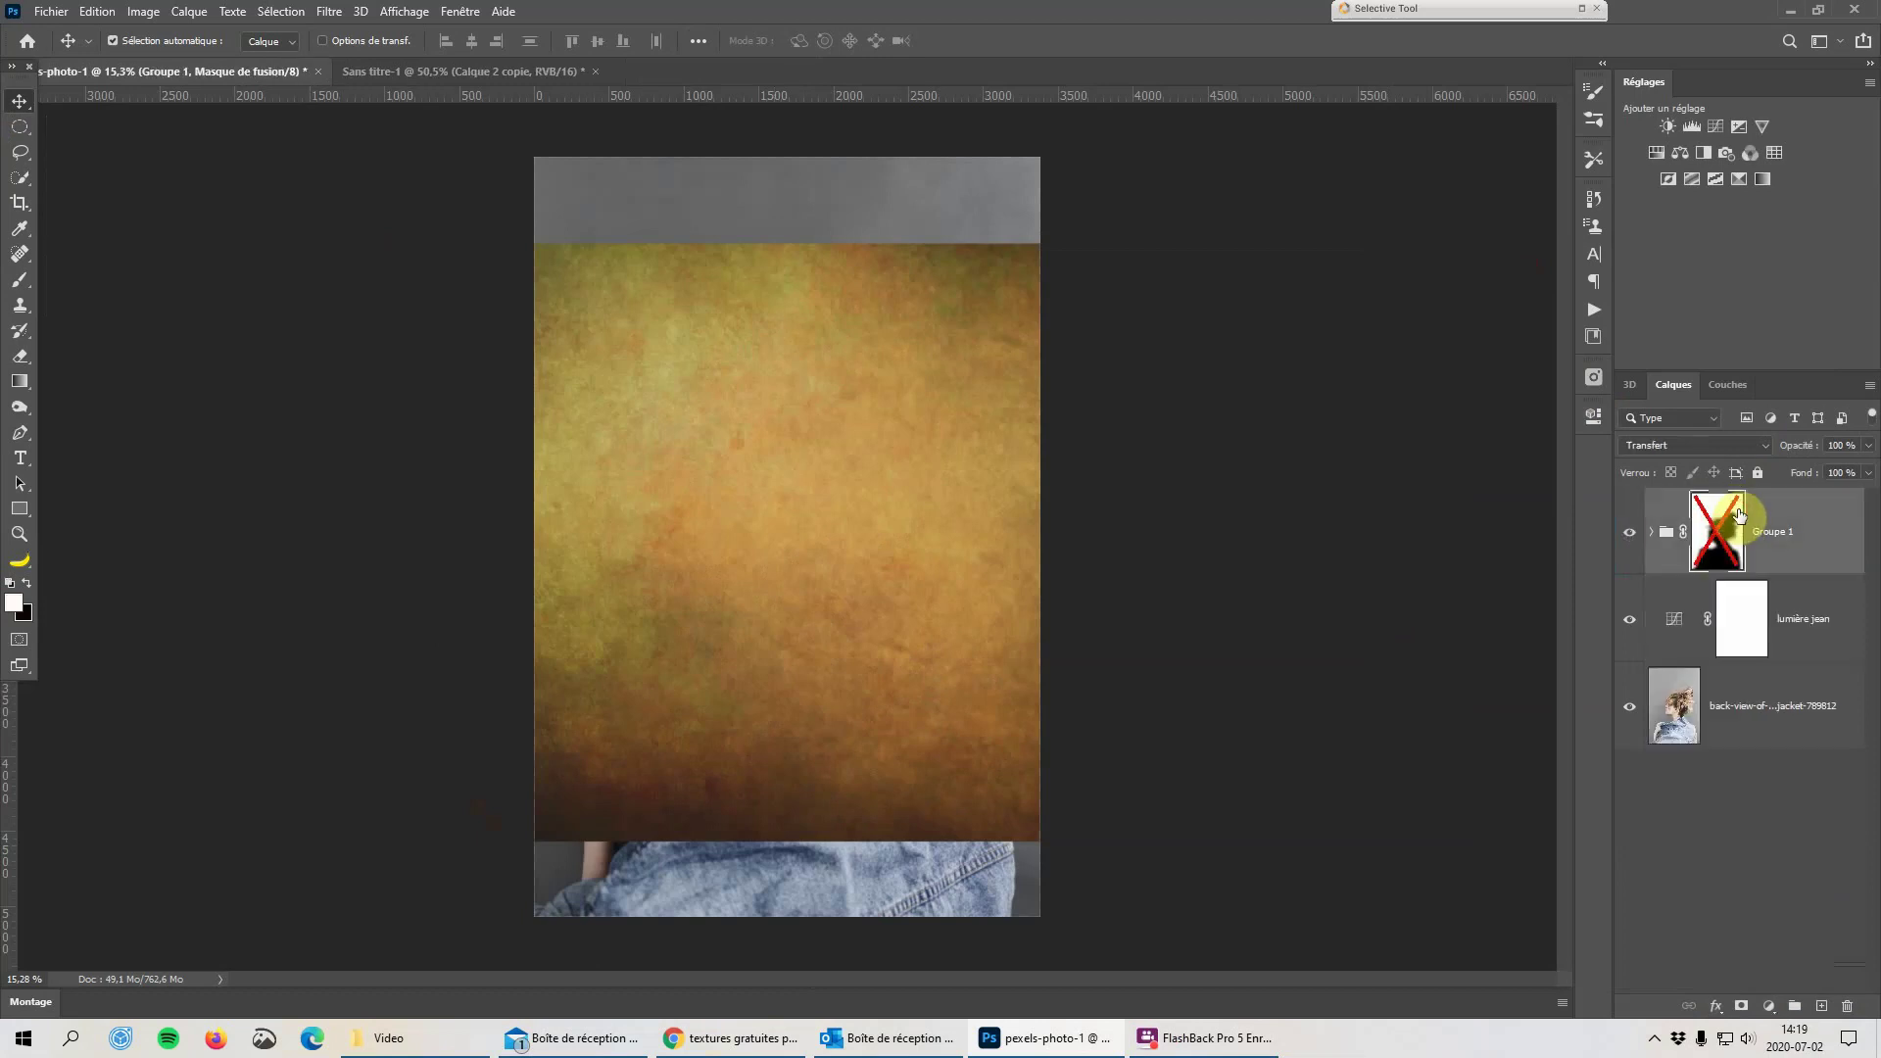
left_click(1646, 532)
left_click_drag(1810, 636, 1722, 504)
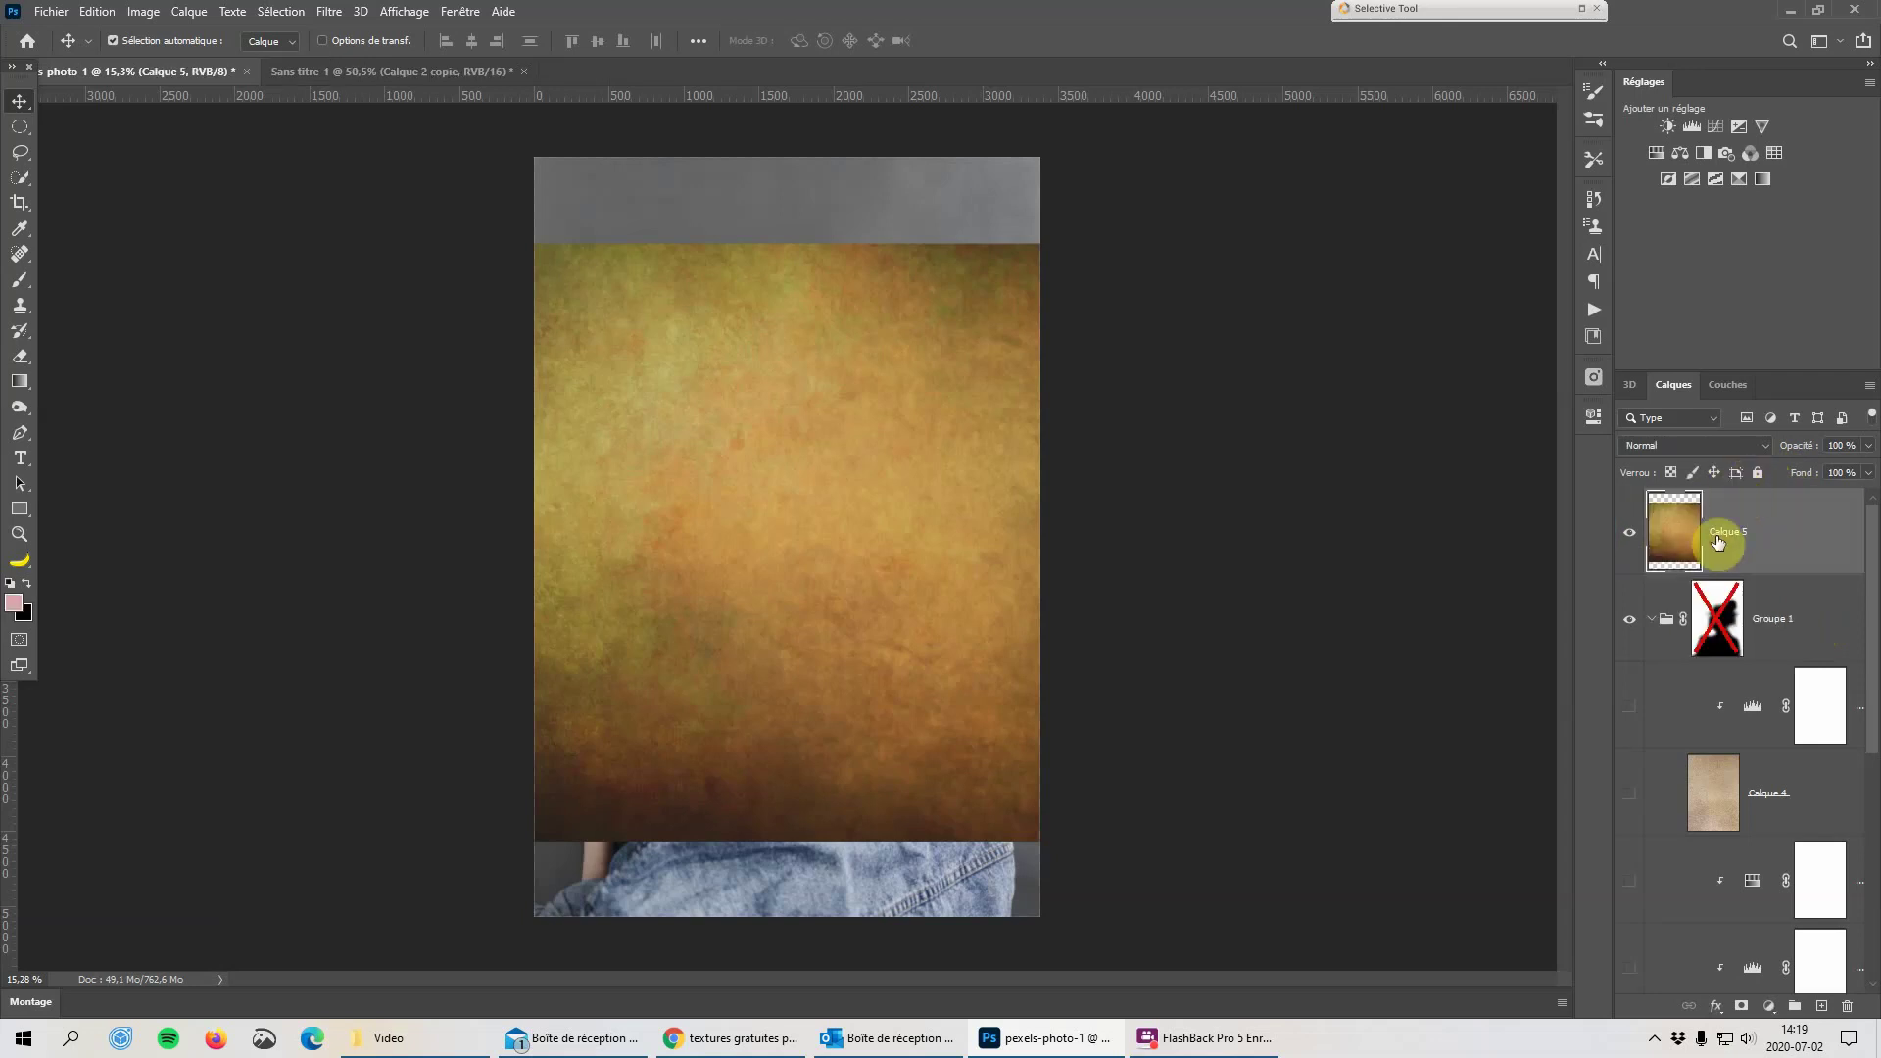
left_click(1631, 621)
left_click(1653, 621)
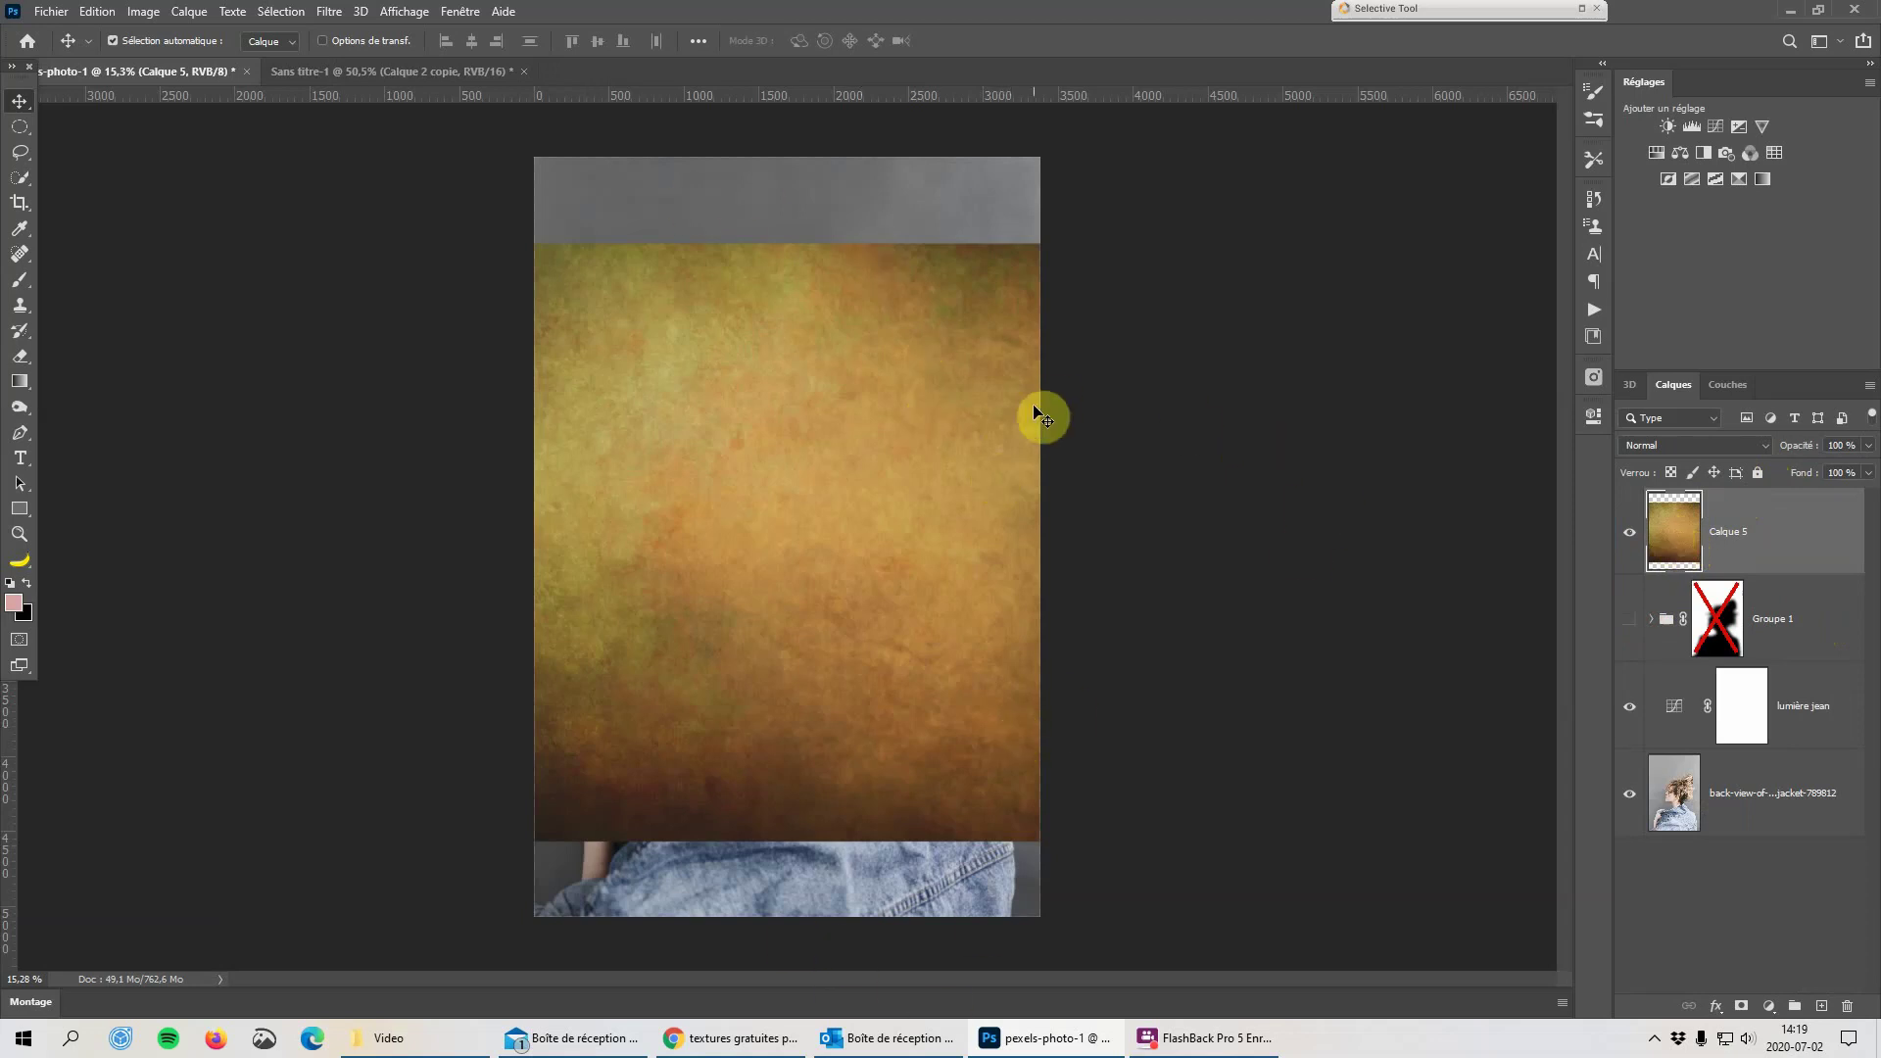
Scale the texture layer up to about 163% so it covers the whole portrait canvas, and apply the transformation
key("ctrl+t")
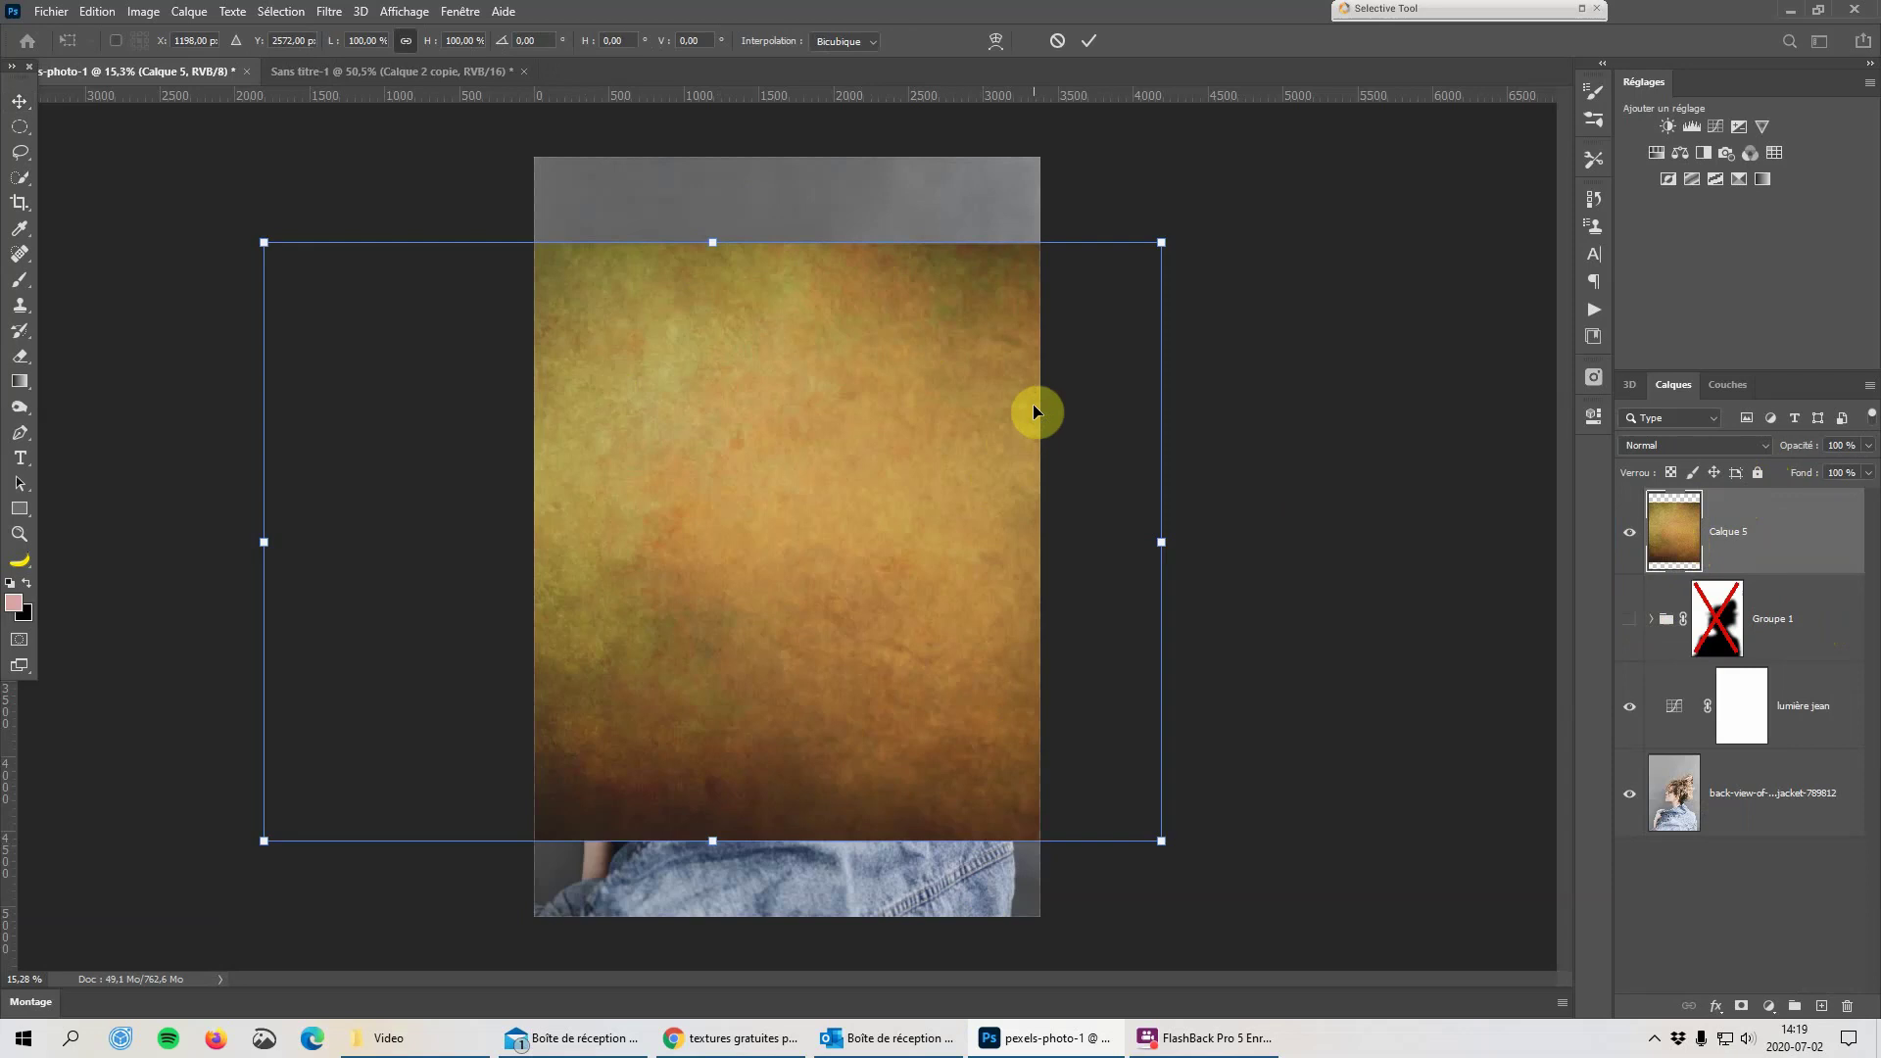
scroll(1027, 421, "down", 8)
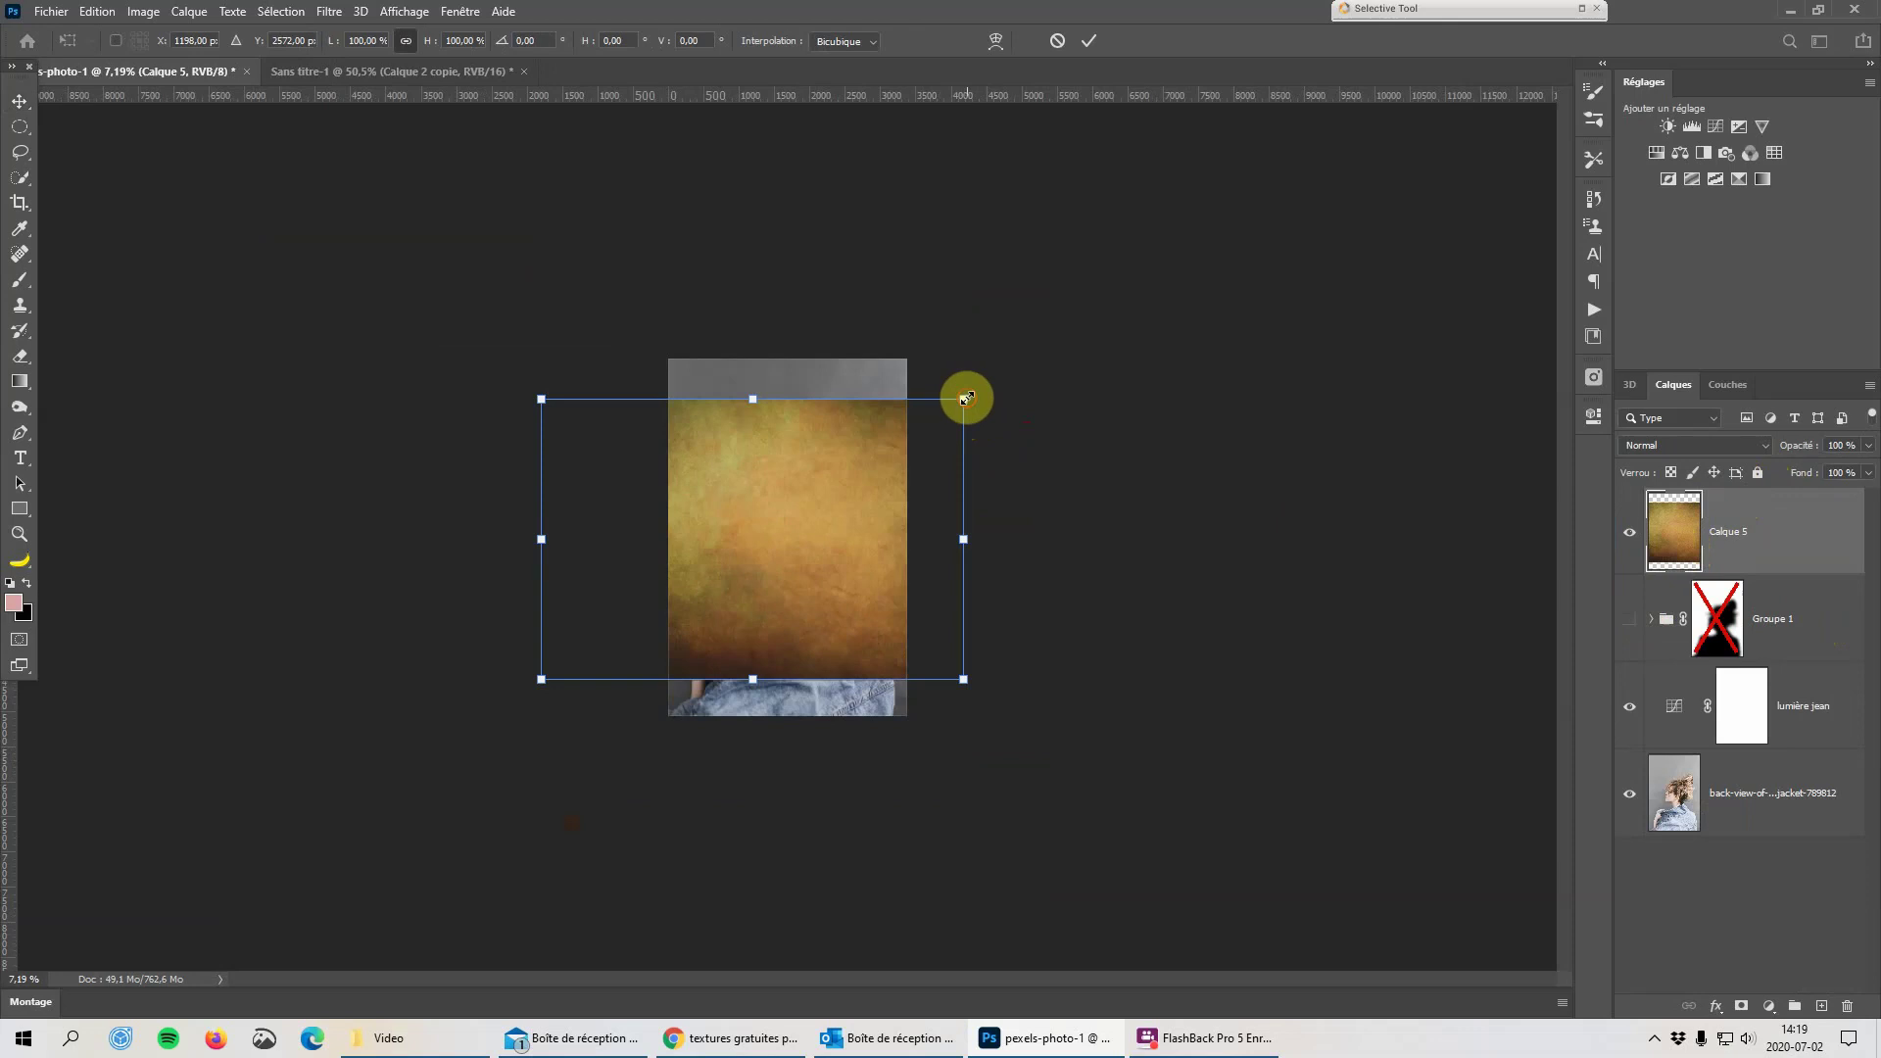
left_click_drag(964, 398, 1113, 305)
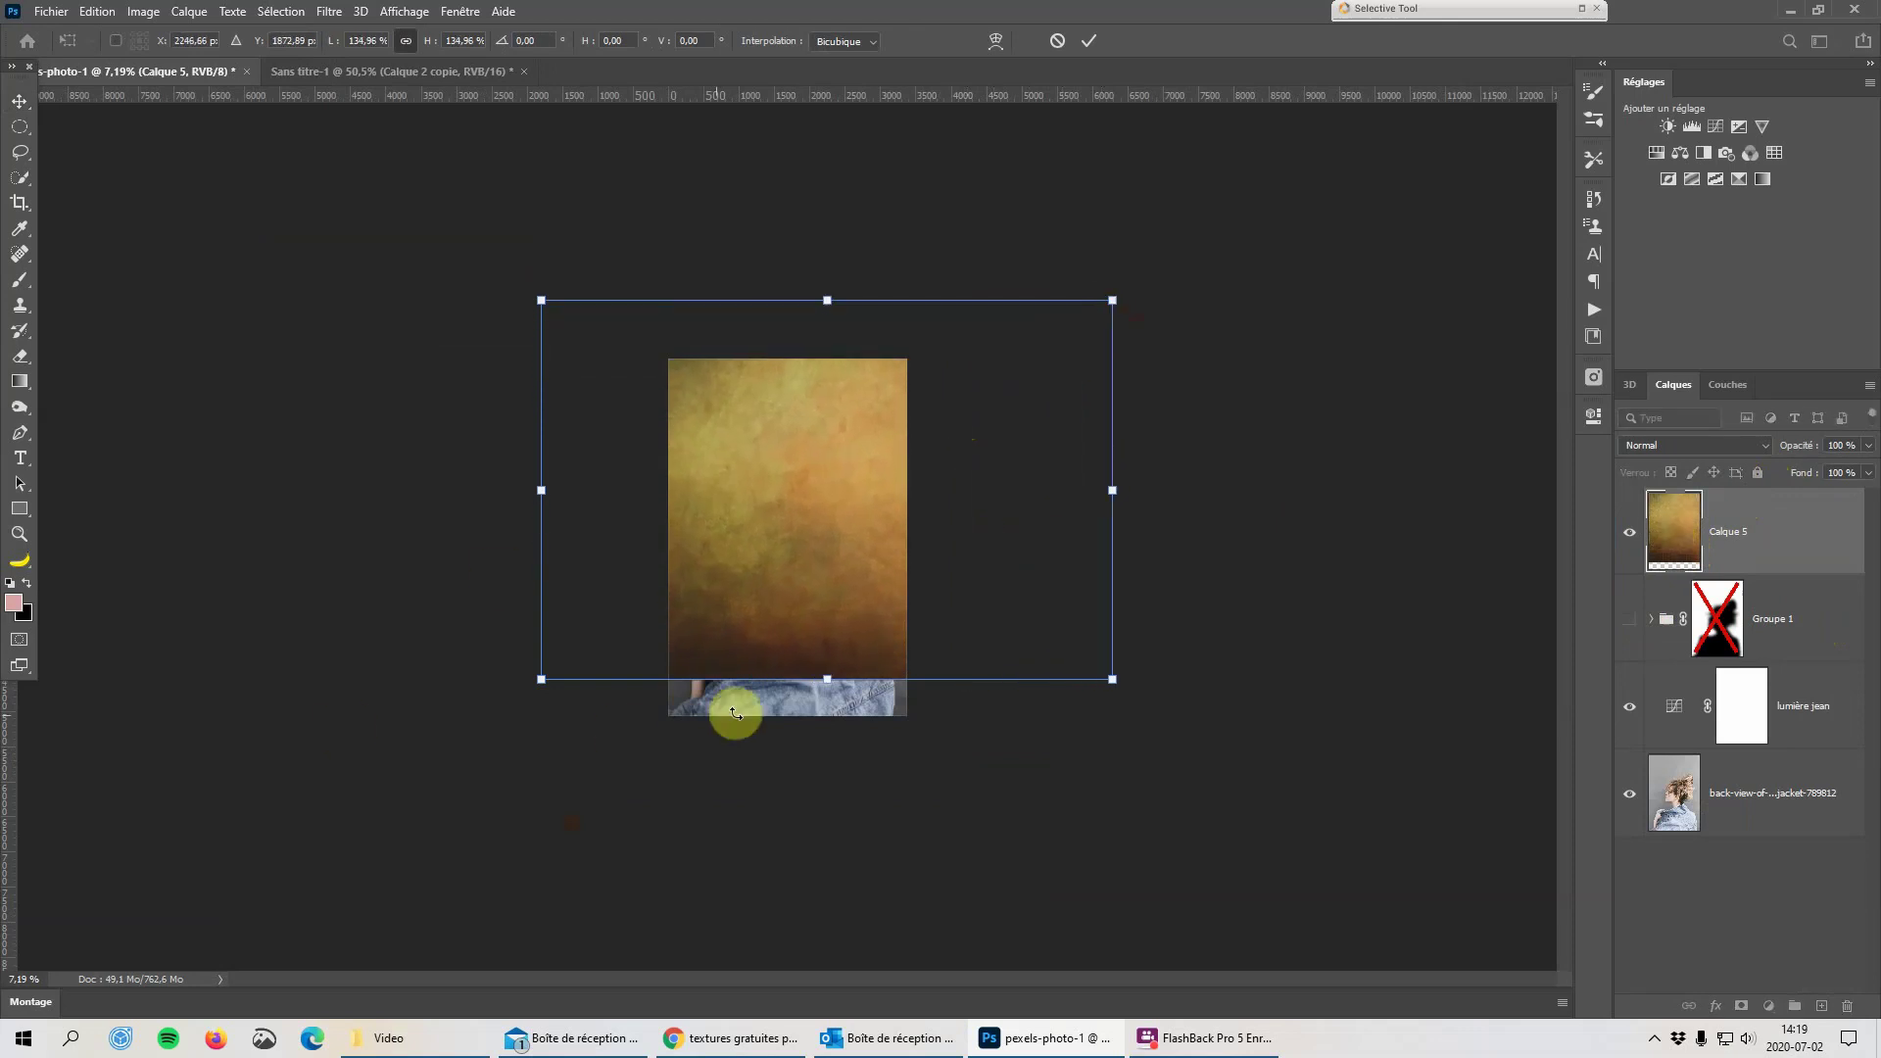
left_click_drag(823, 684, 801, 757)
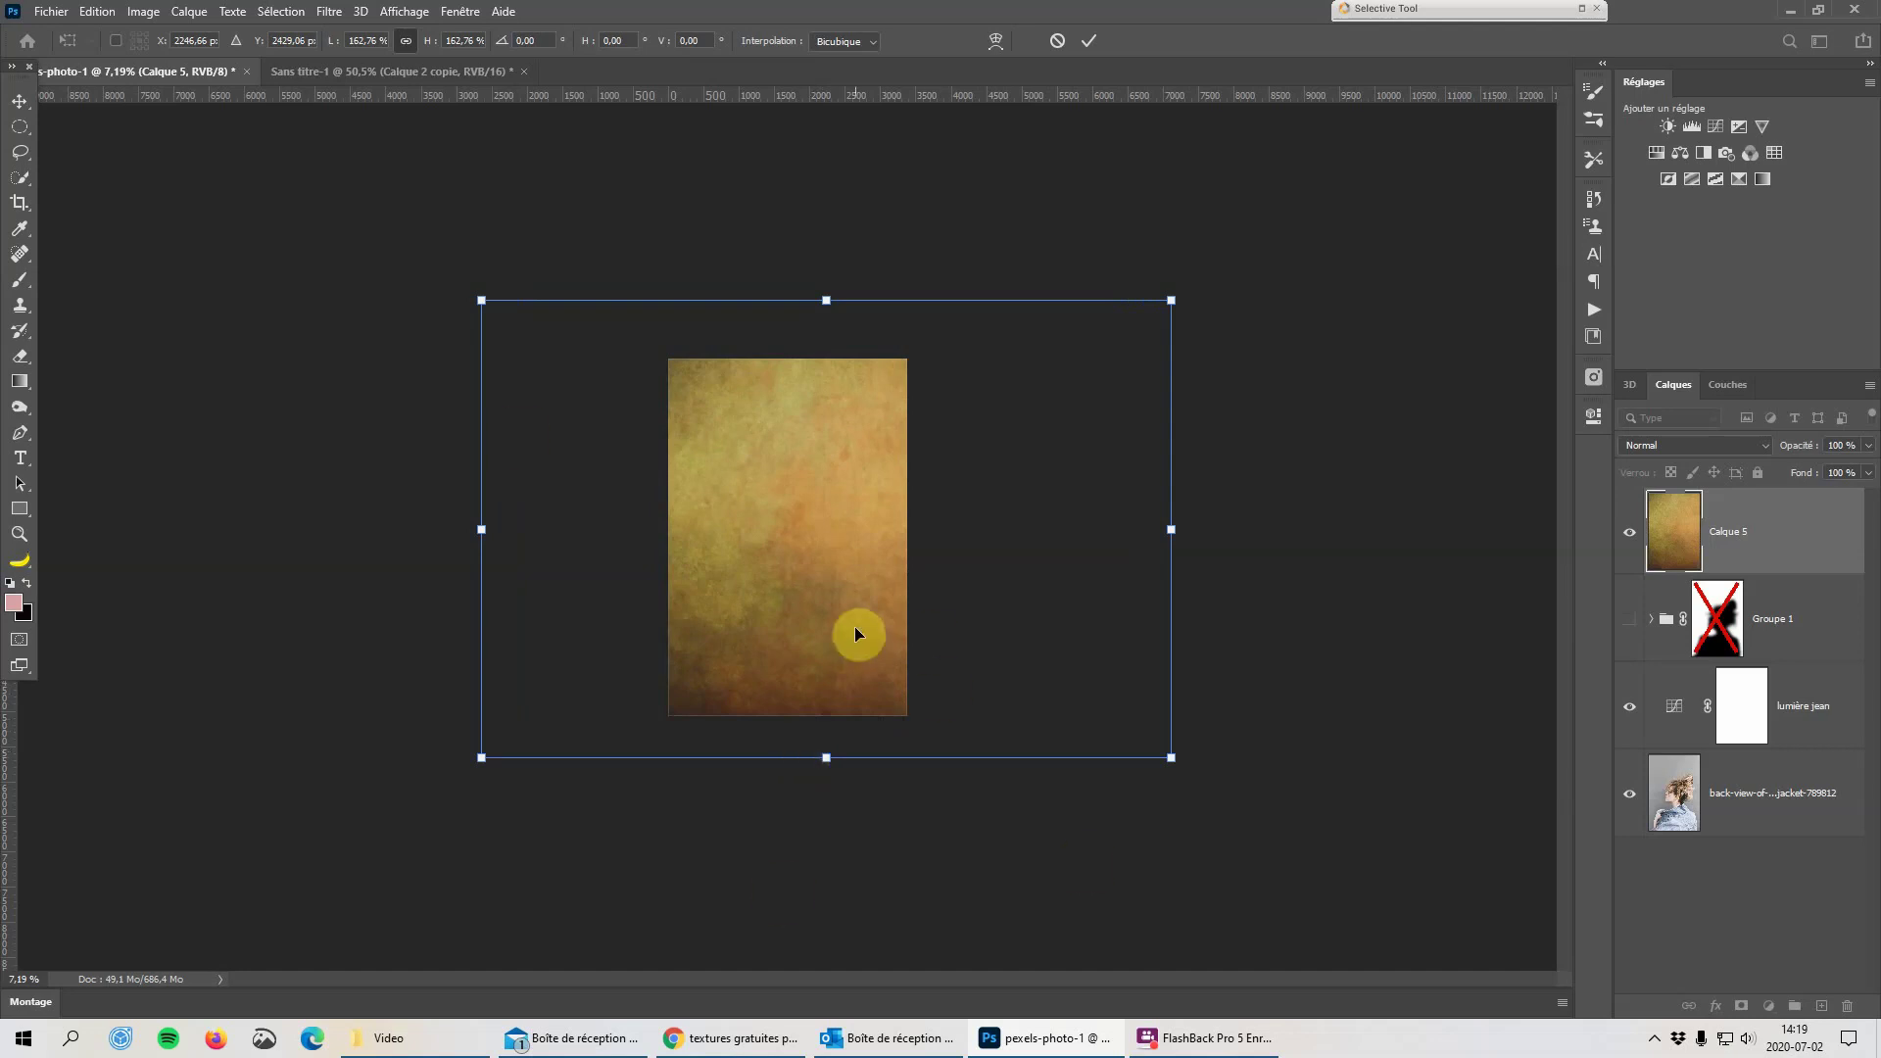
left_click(1088, 44)
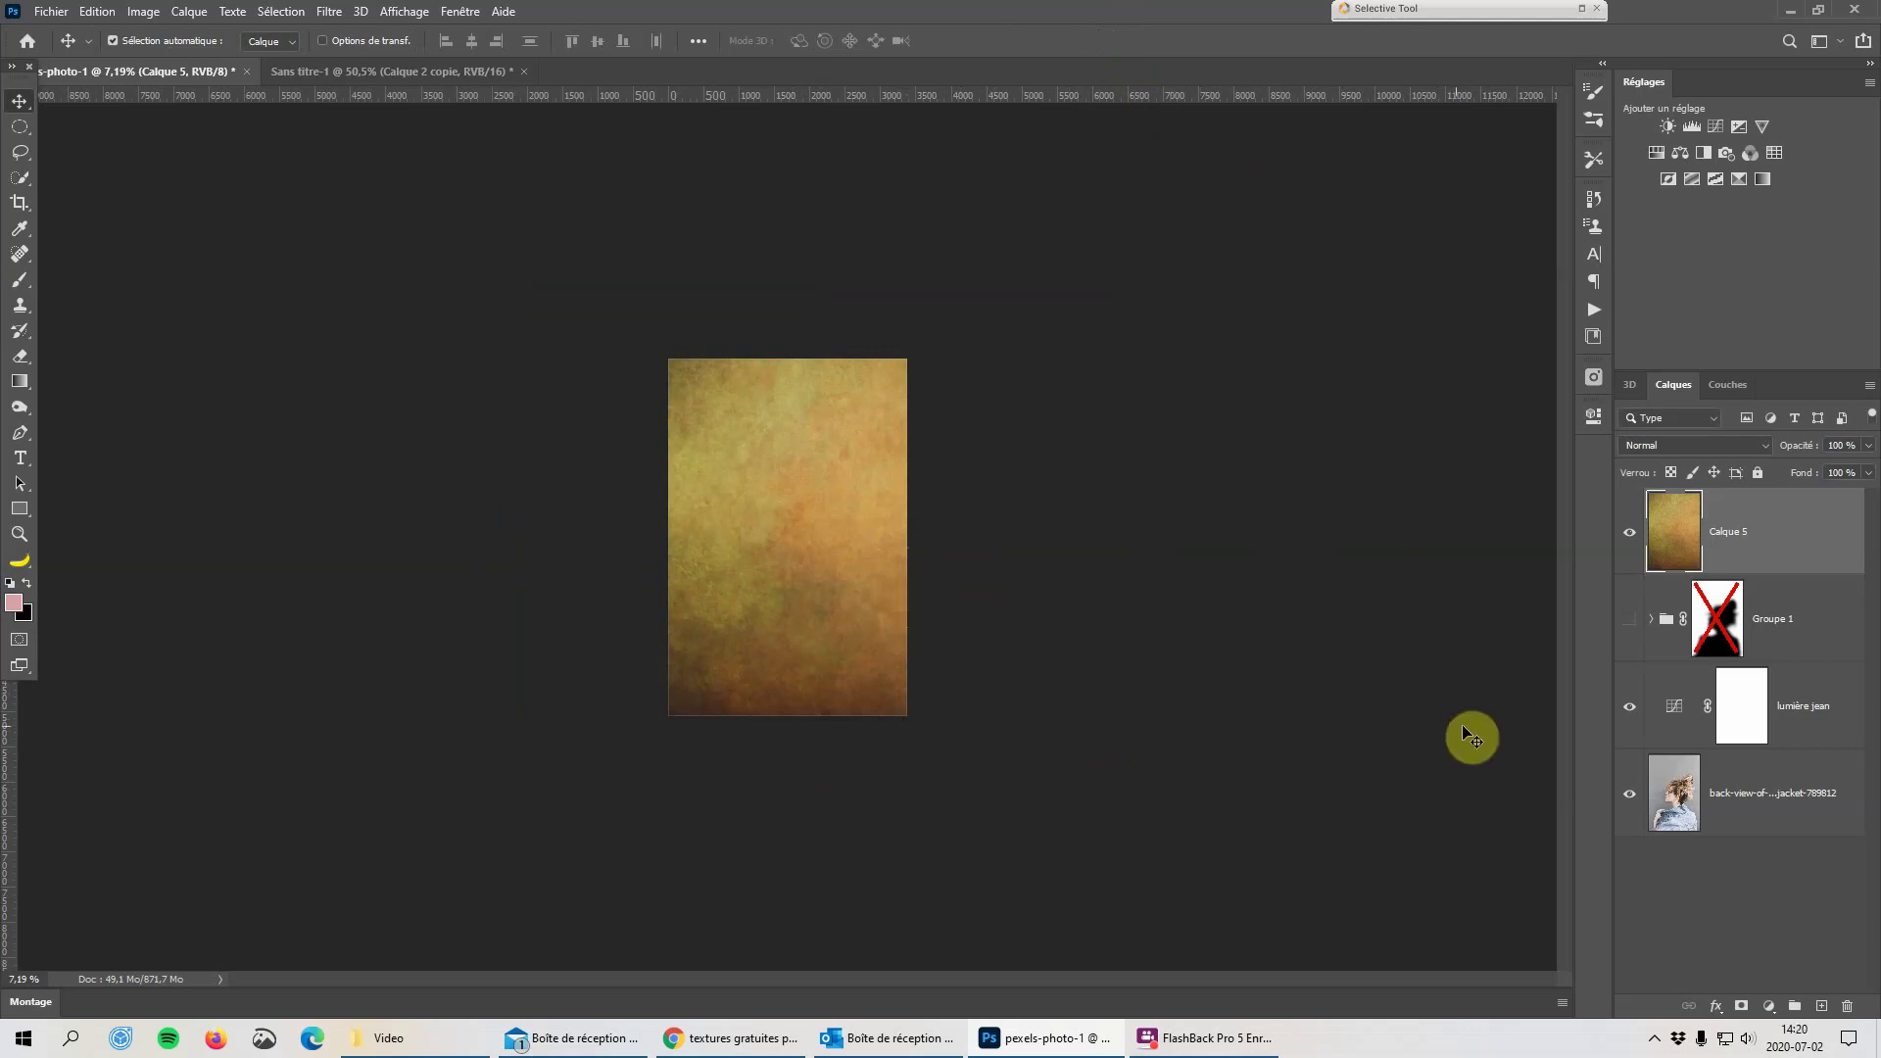
Delete the Calque 5 texture layer, and expand and show Groupe 1 to go through its texture layers
left_click_drag(1791, 530, 1847, 1006)
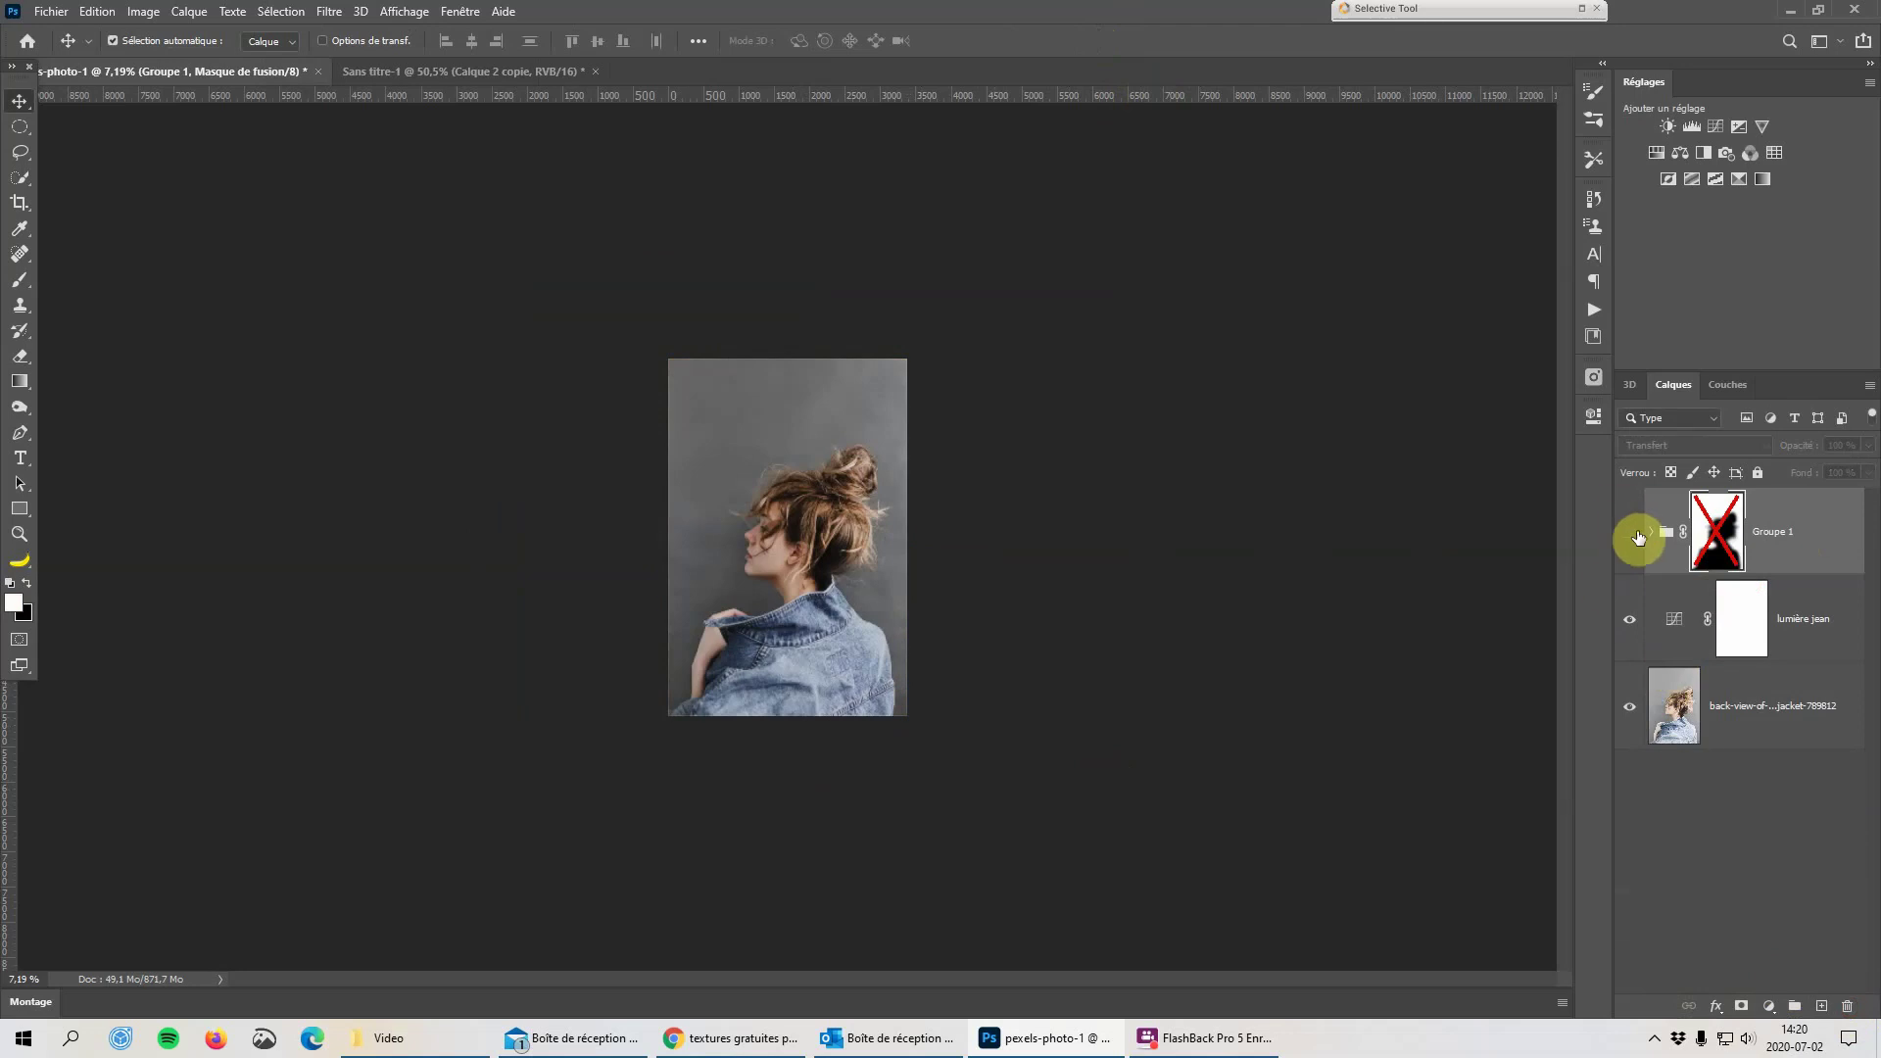
left_click(1652, 531)
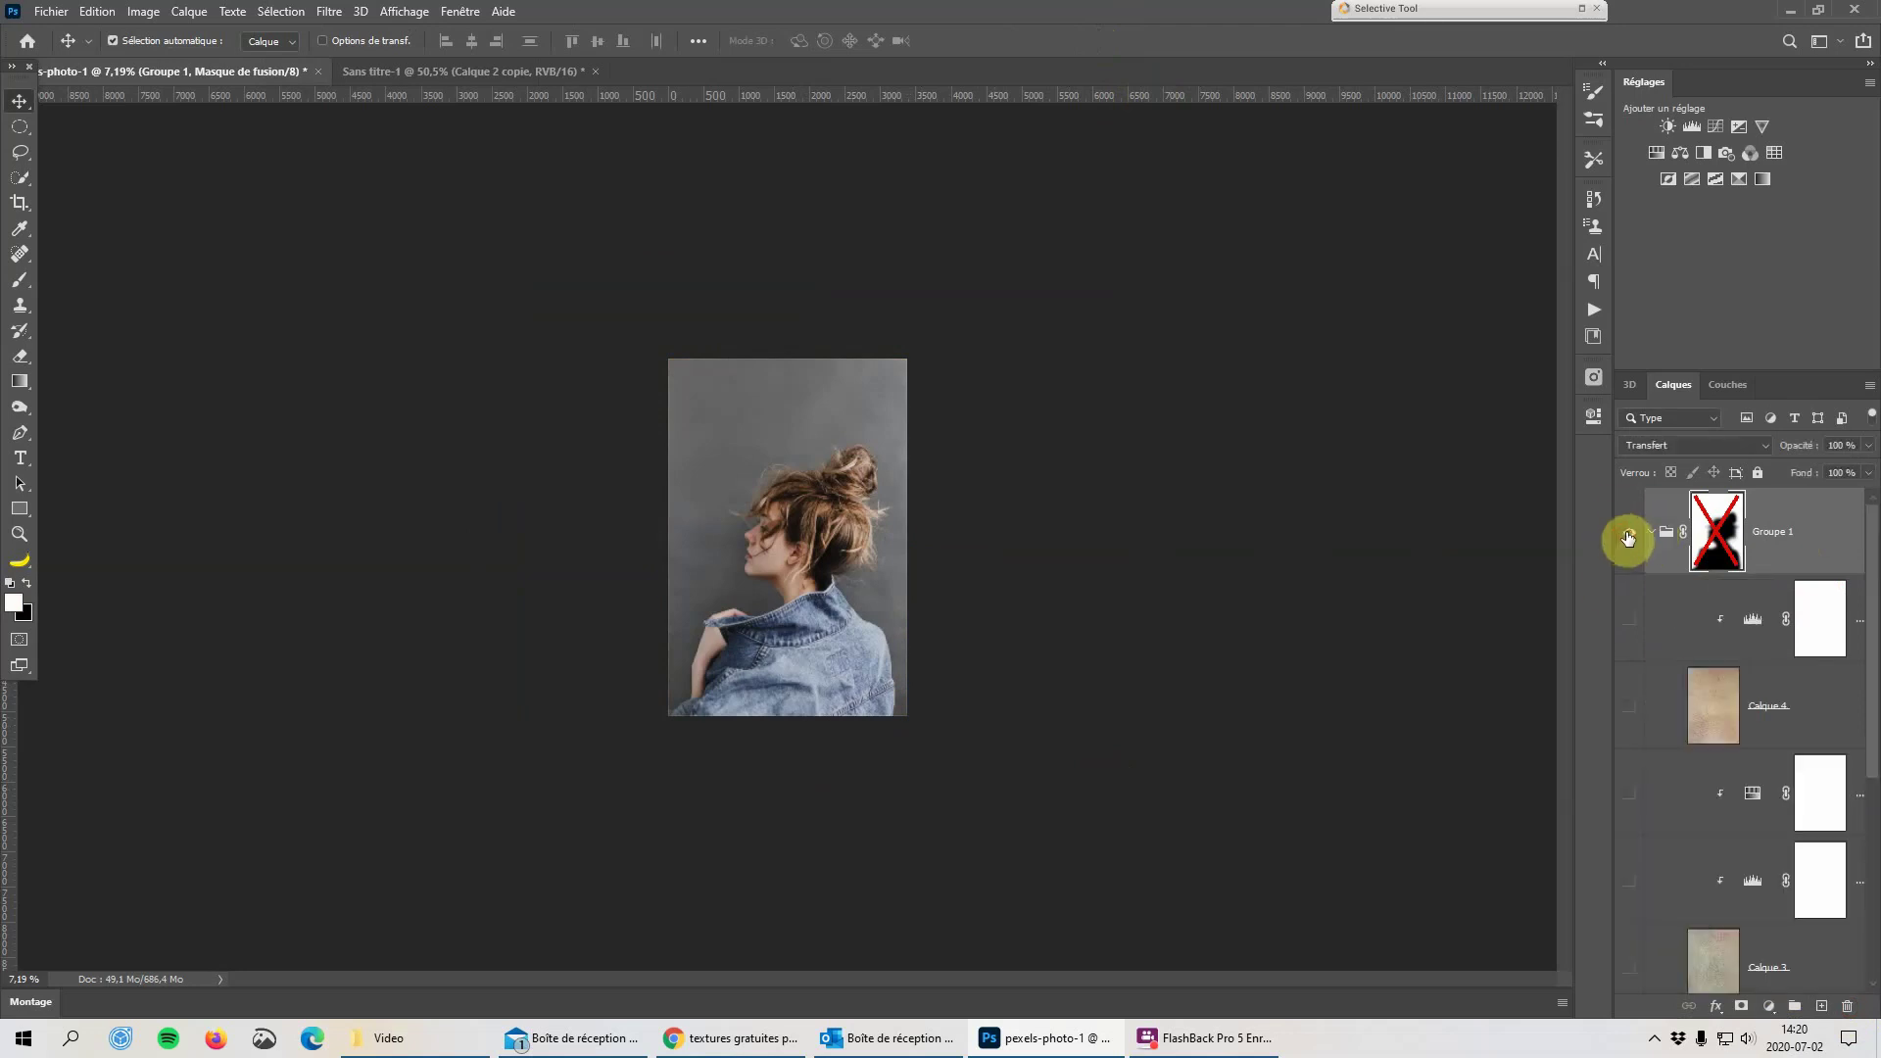
scroll(1732, 749, "down", 2)
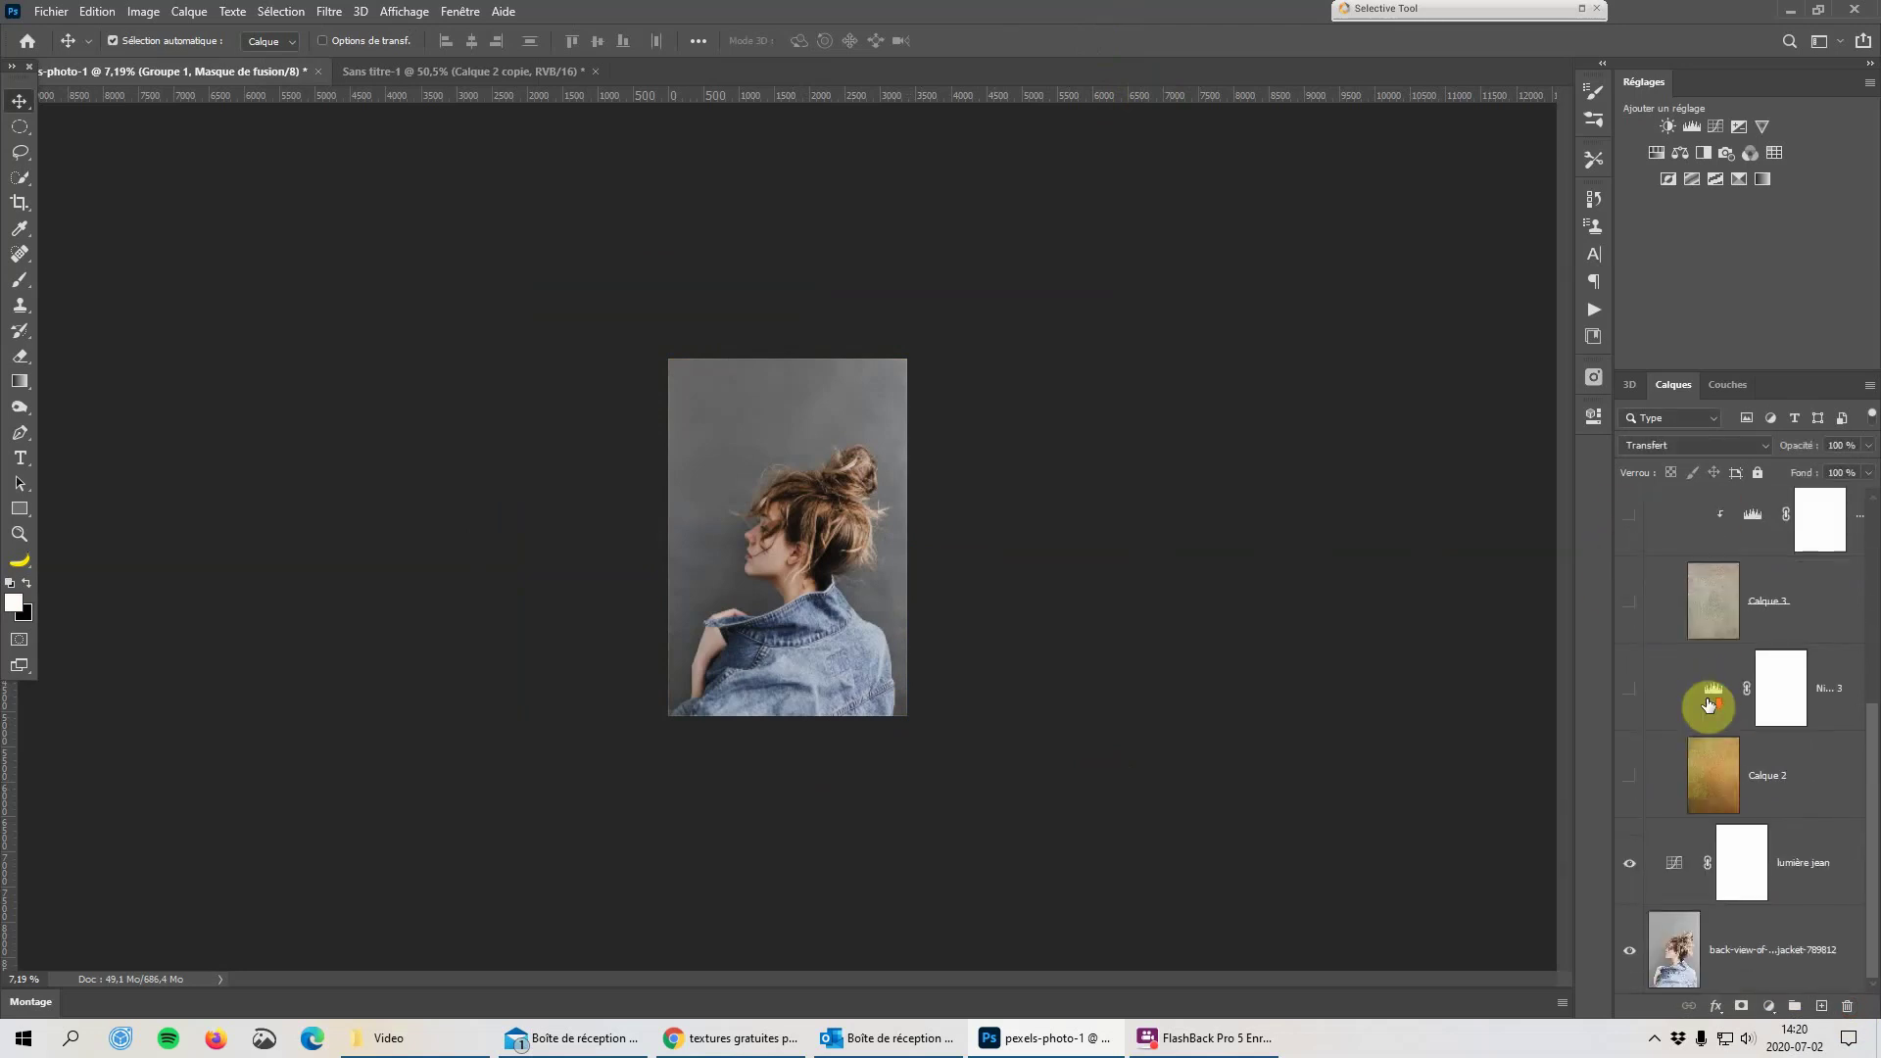
scroll(1715, 725, "up", 2)
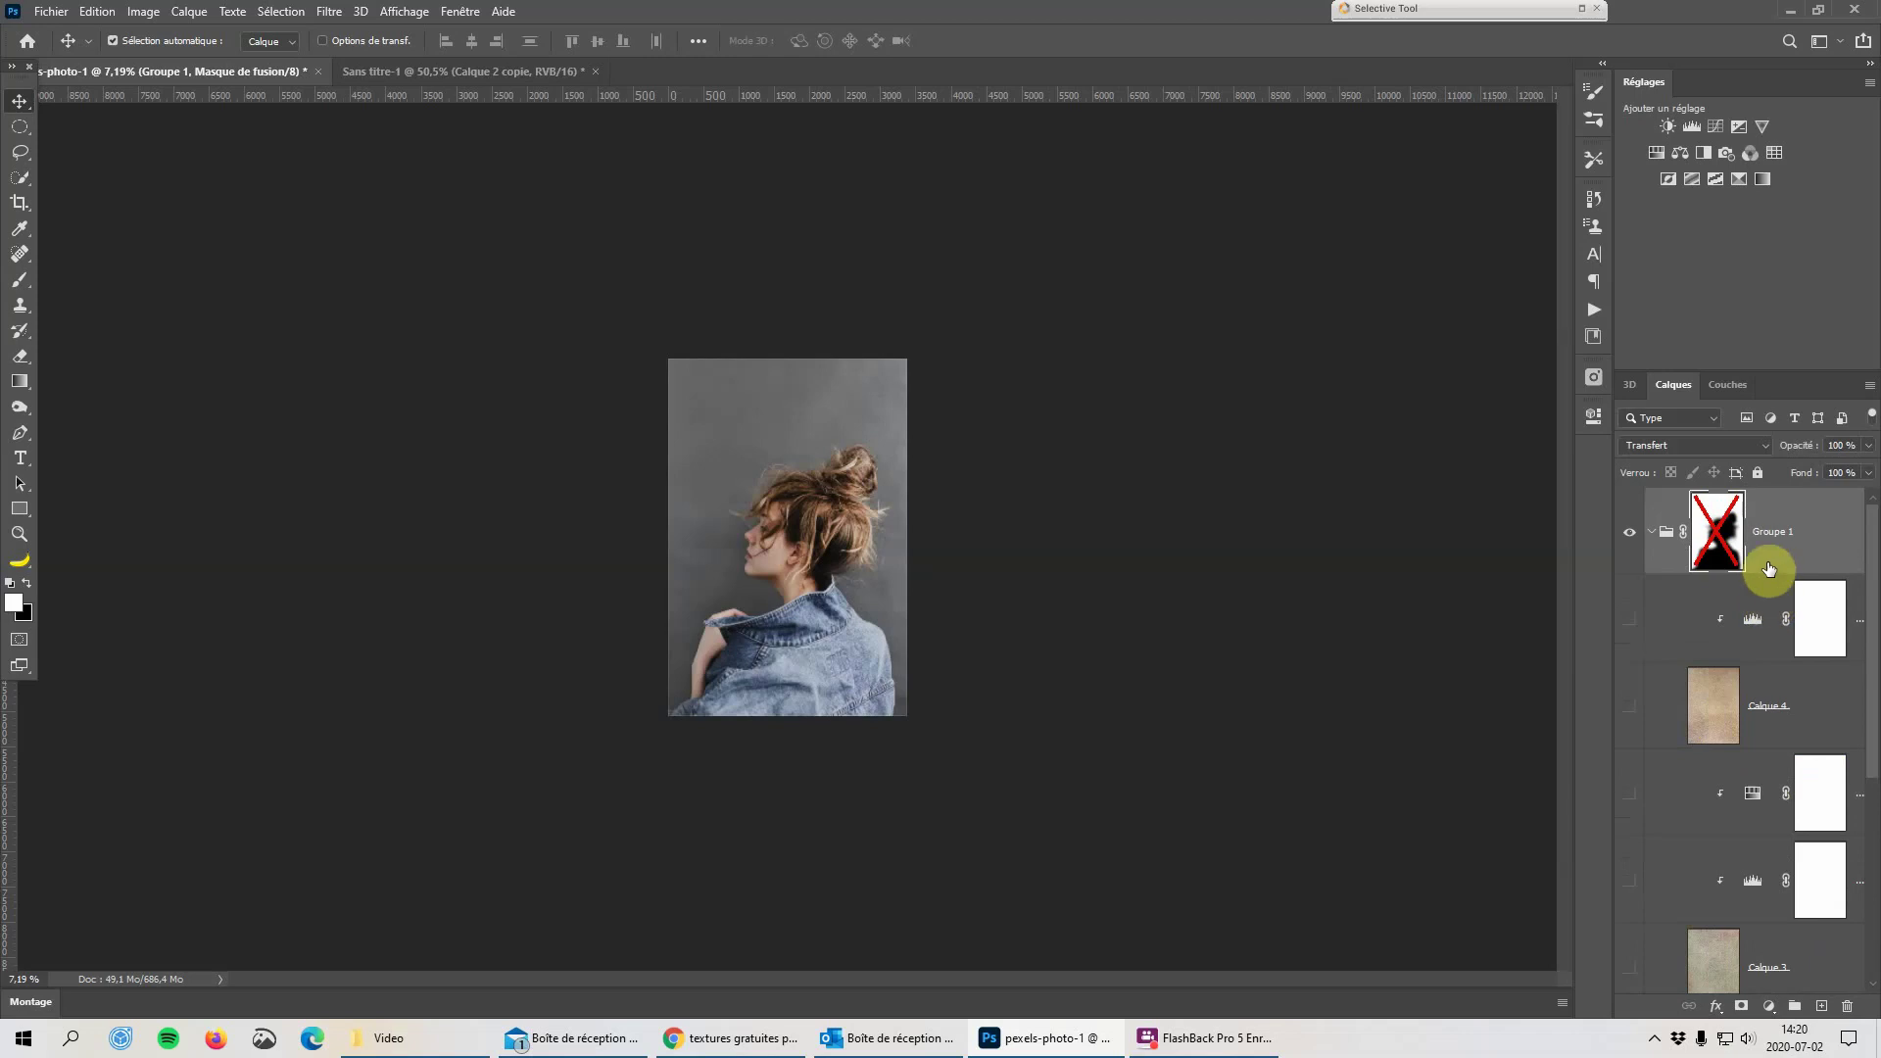
scroll(1766, 558, "down", 4)
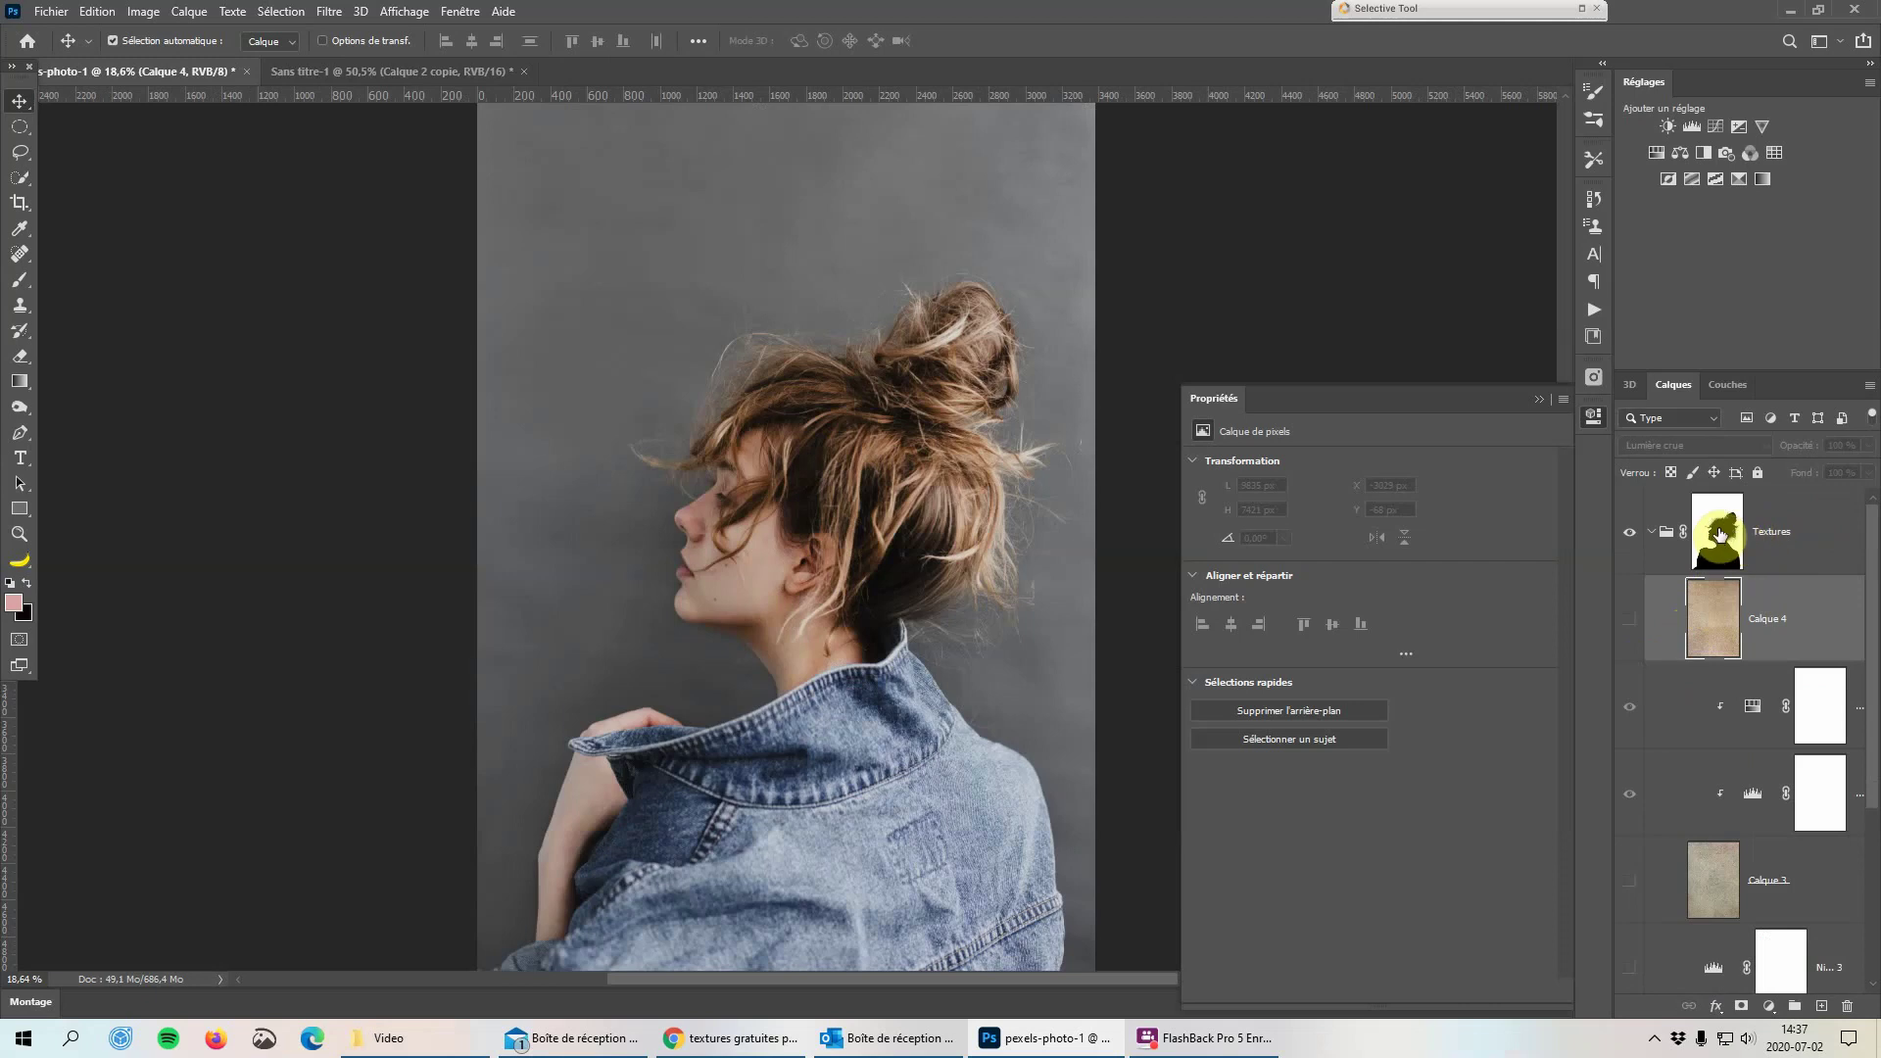
Disable the Textures group's mask, show Calque 4 and set that layer's blend mode to Normal
left_click(1721, 534, "shift")
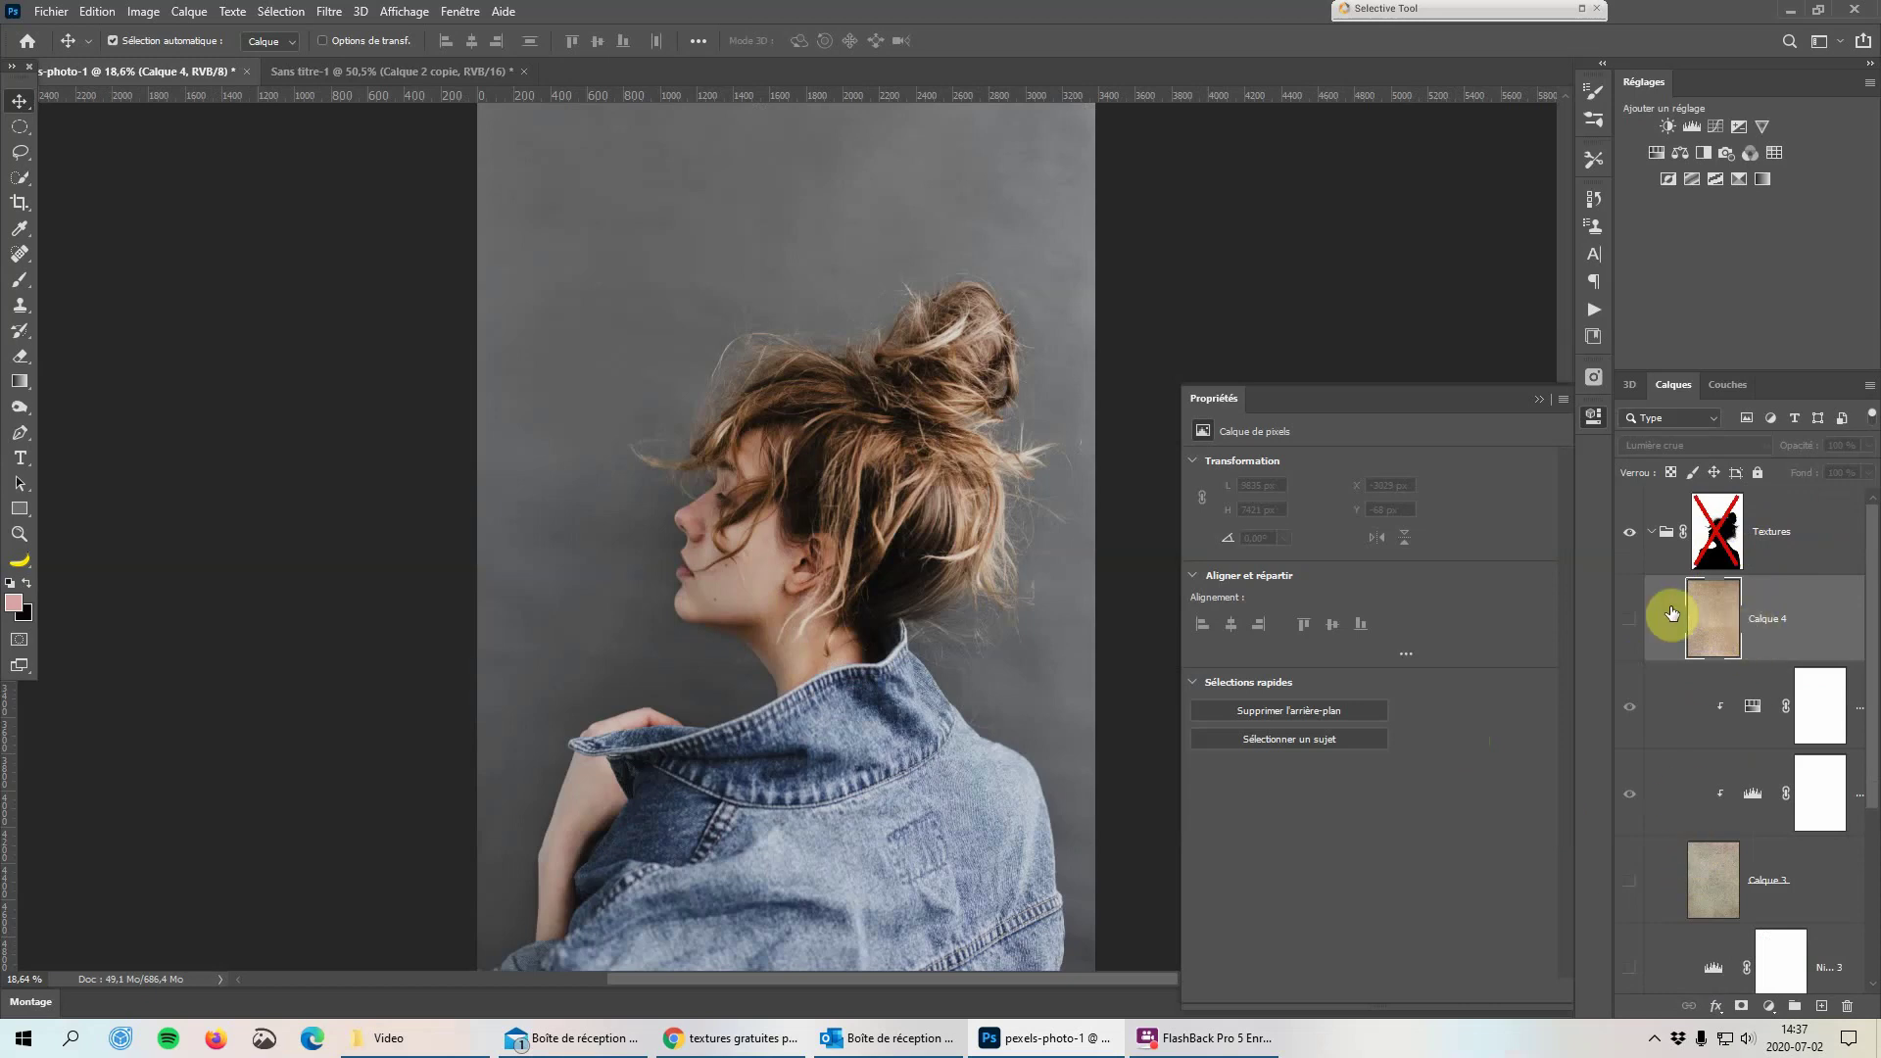
left_click(1627, 623)
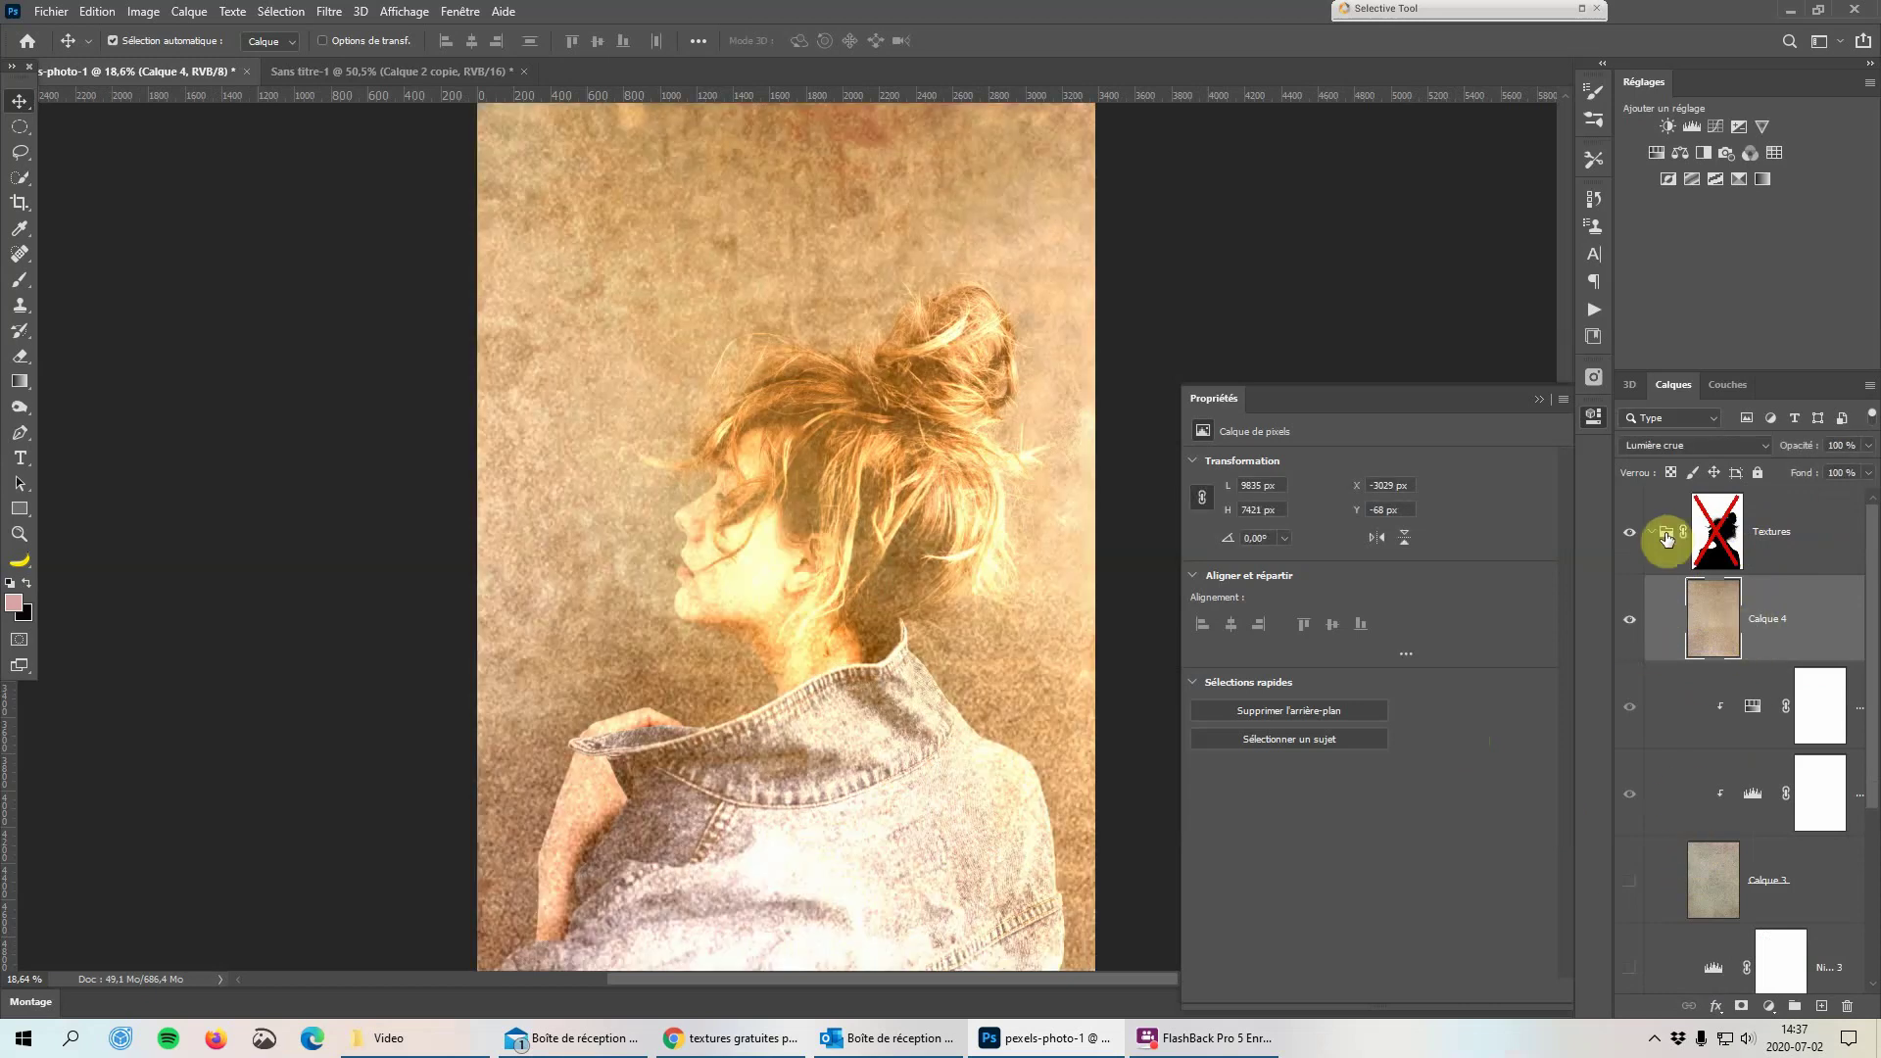
left_click(1690, 447)
left_click(1686, 463)
Collapse the Textures group and compare its blend modes from Transfert onward, ending on Lumière linéaire
left_click(1653, 551)
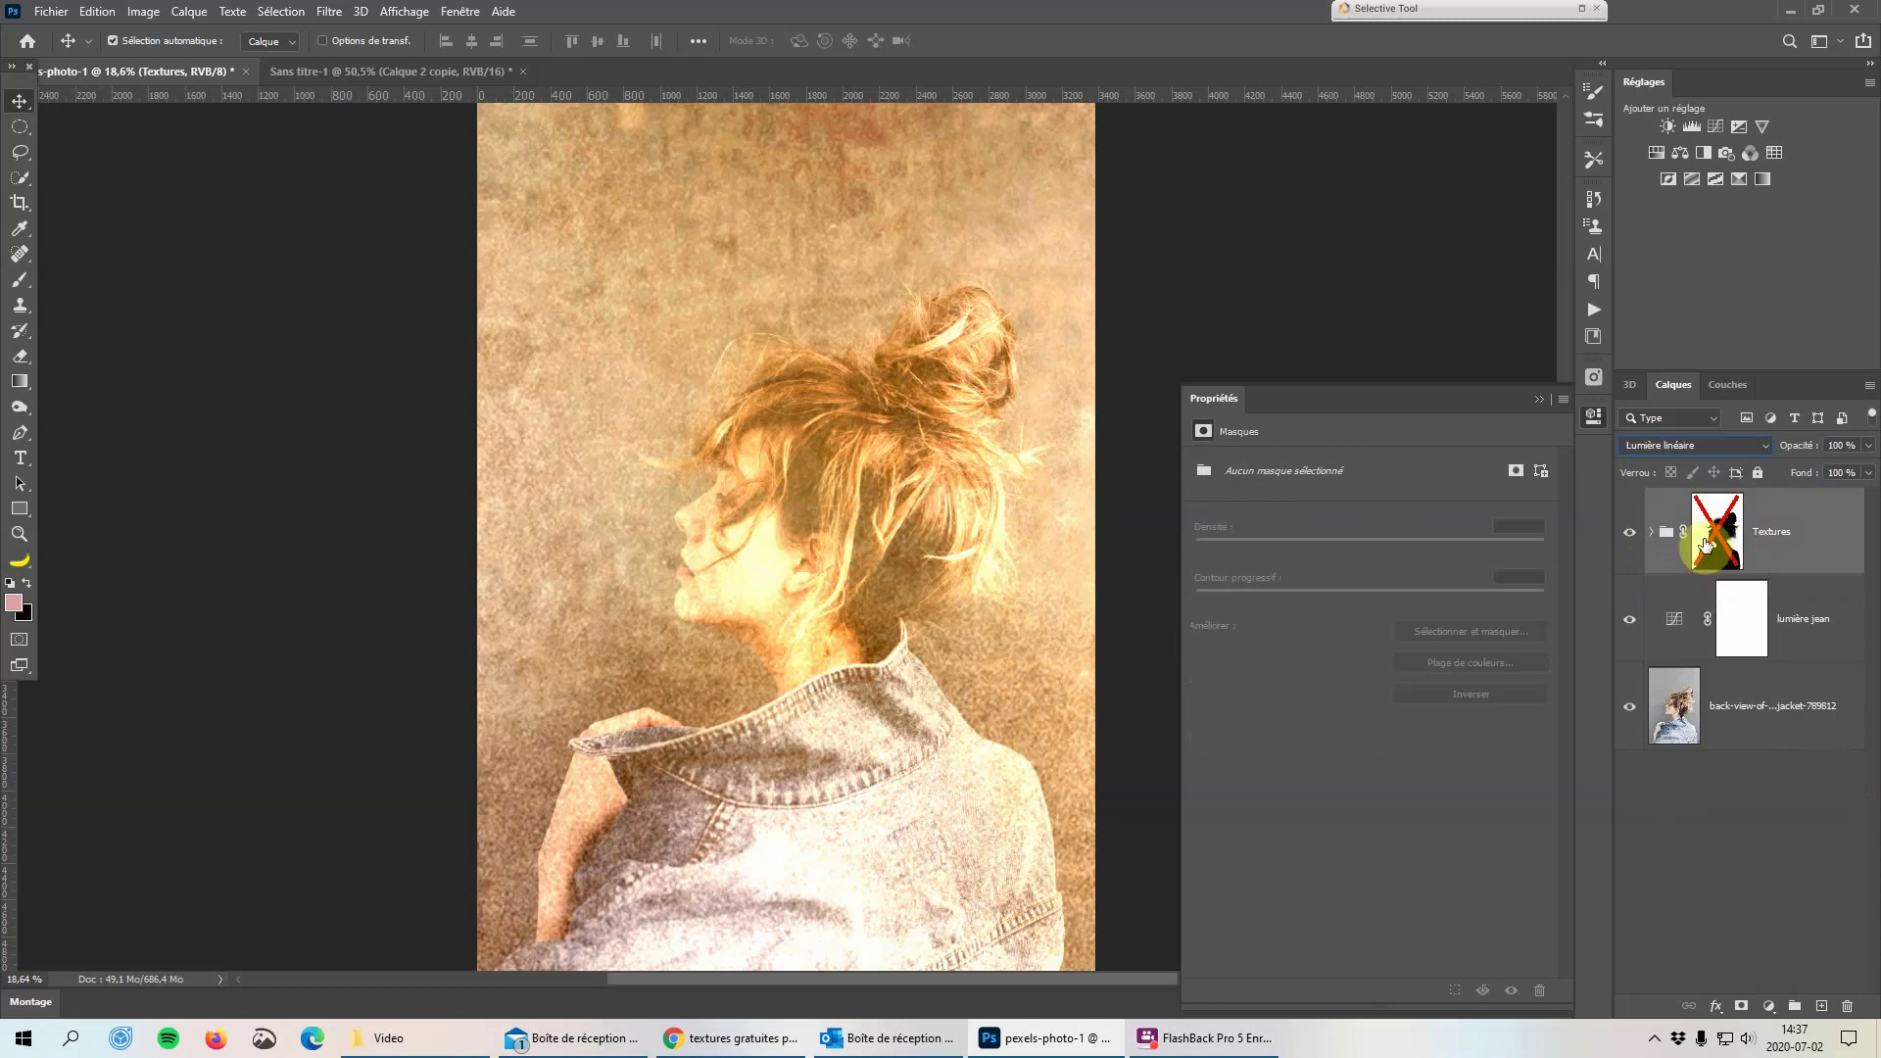
left_click(1715, 446)
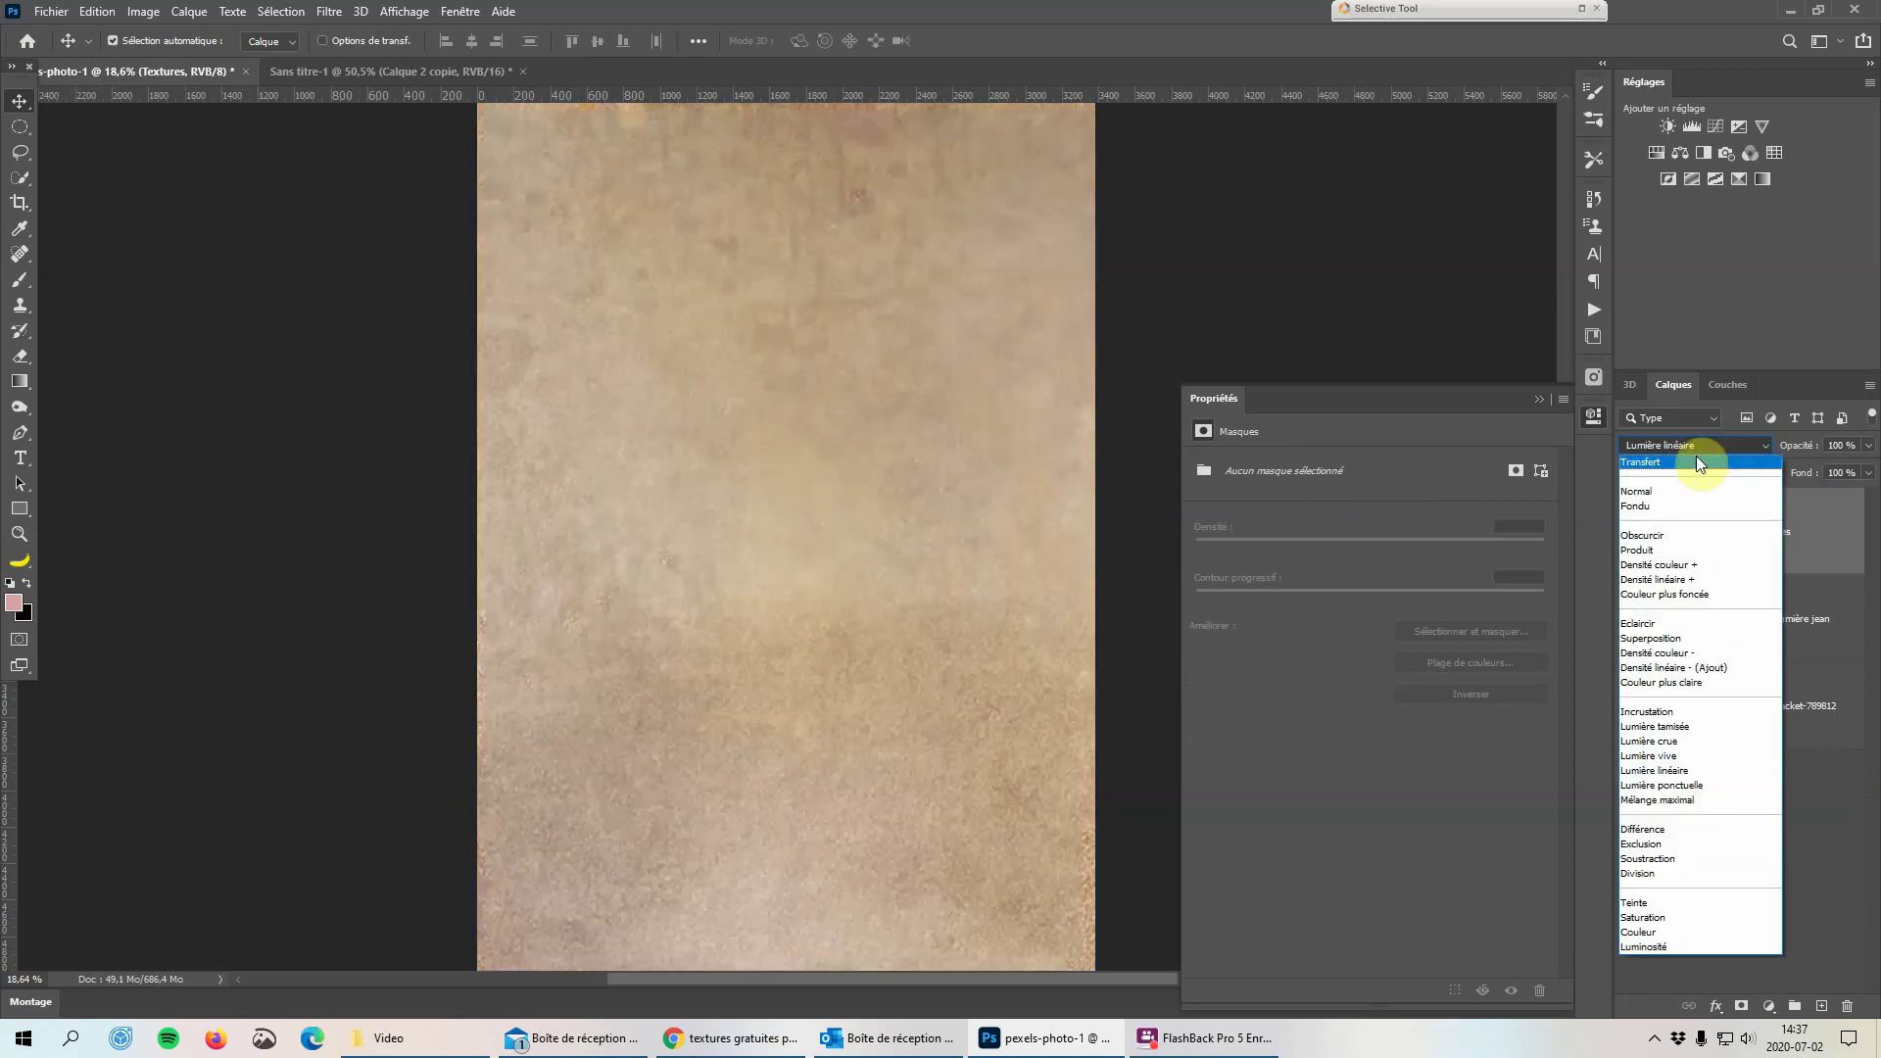
left_click(1696, 456)
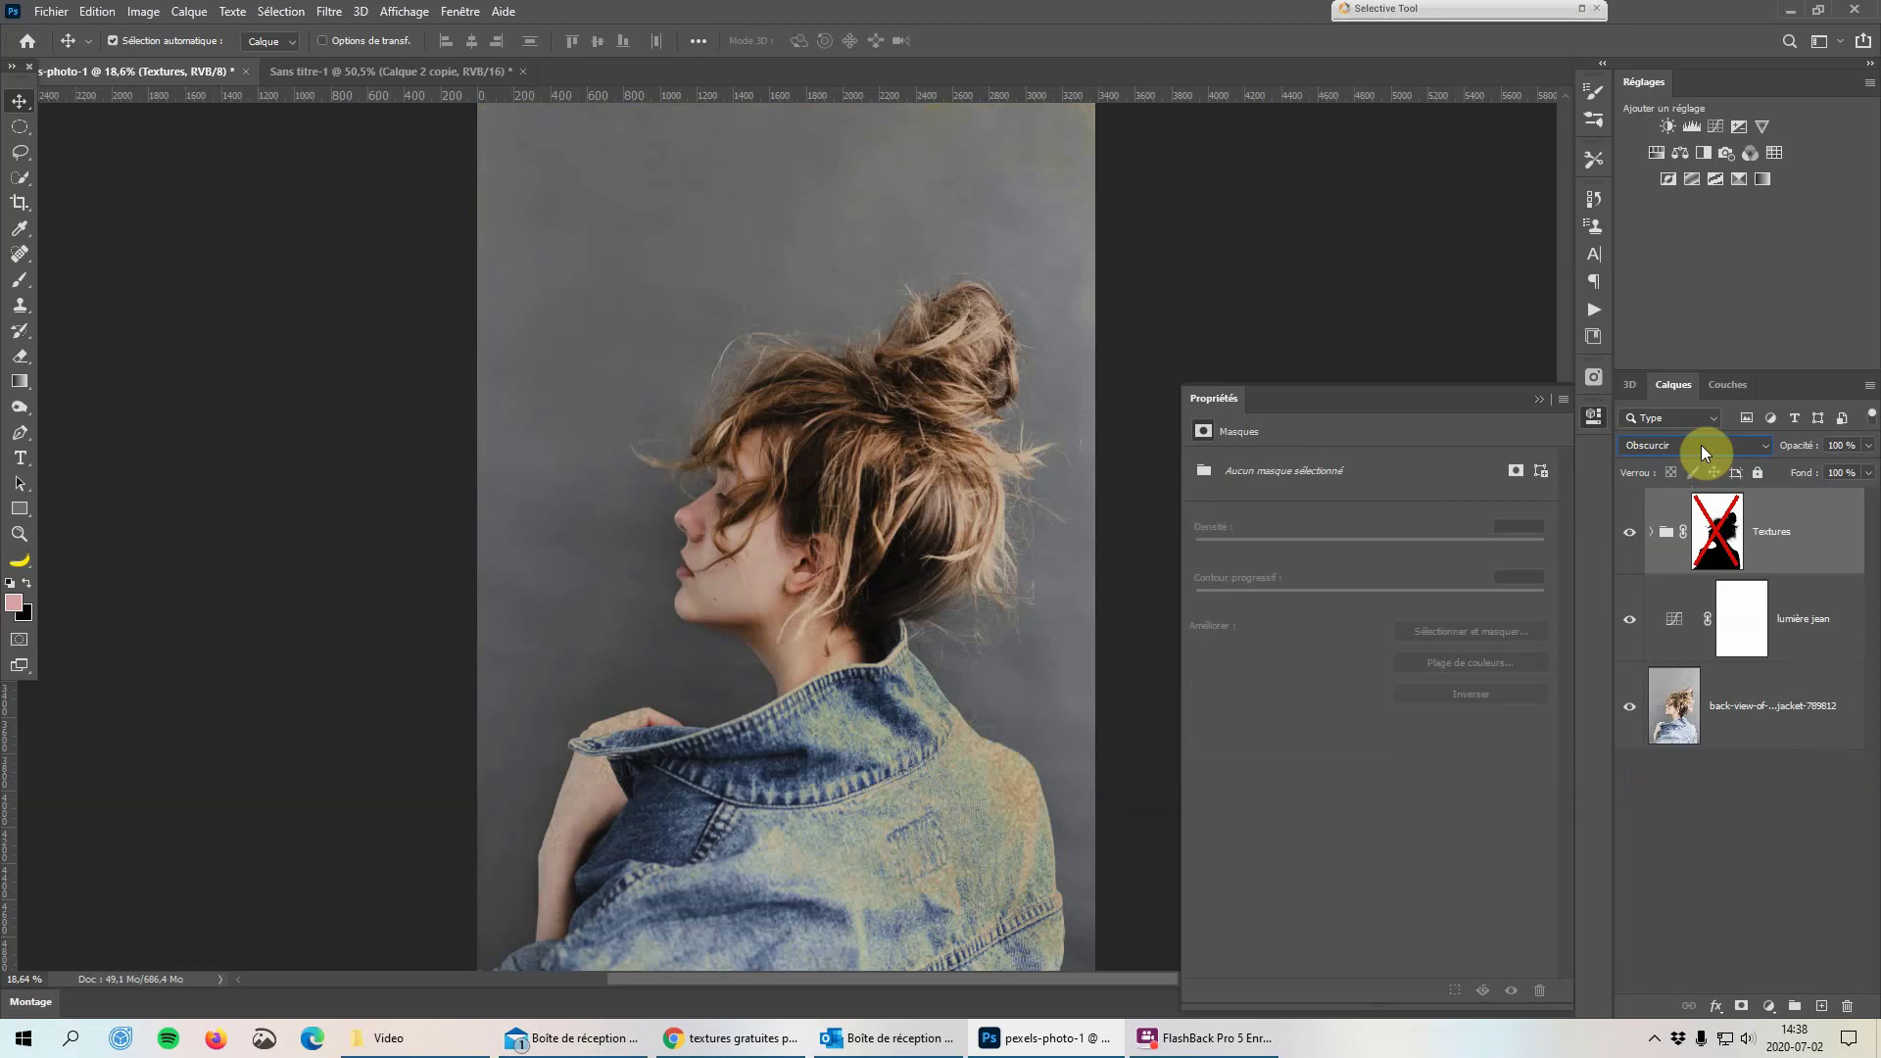
scroll(1702, 447, "down", 1)
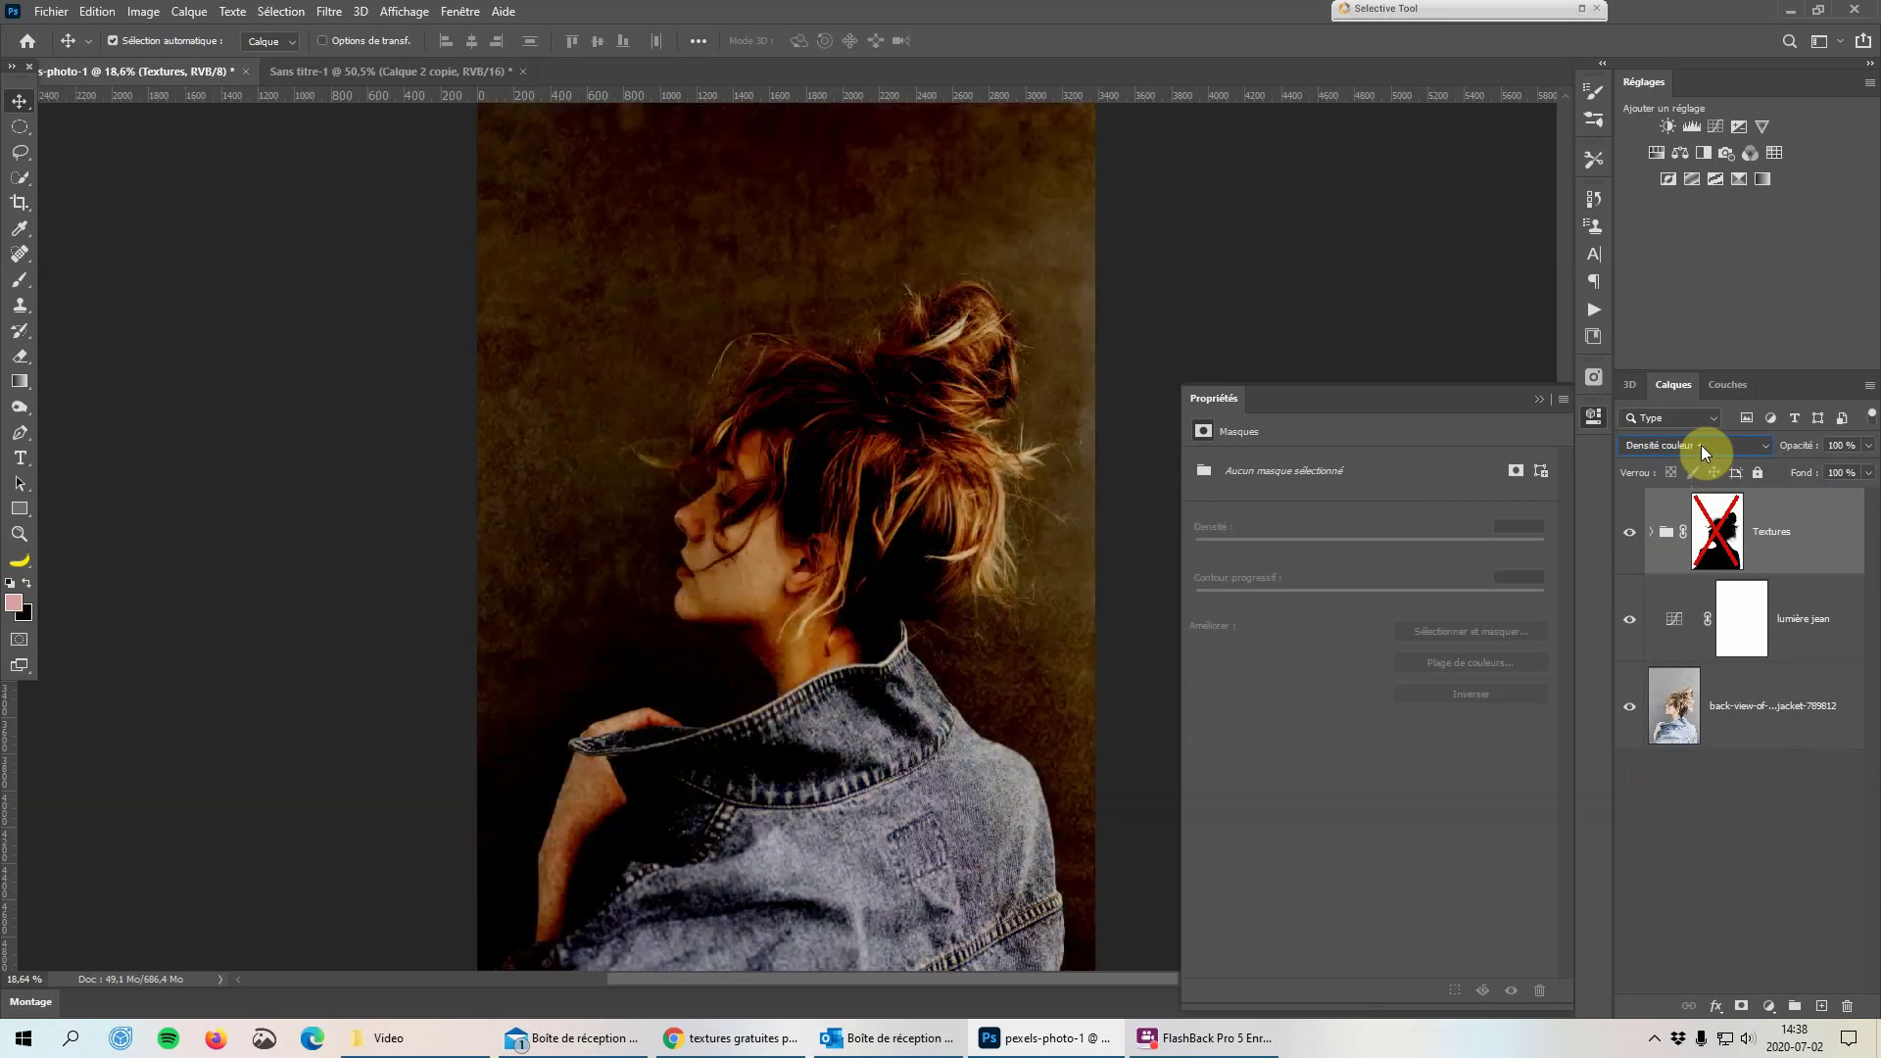
scroll(1707, 449, "down", 3)
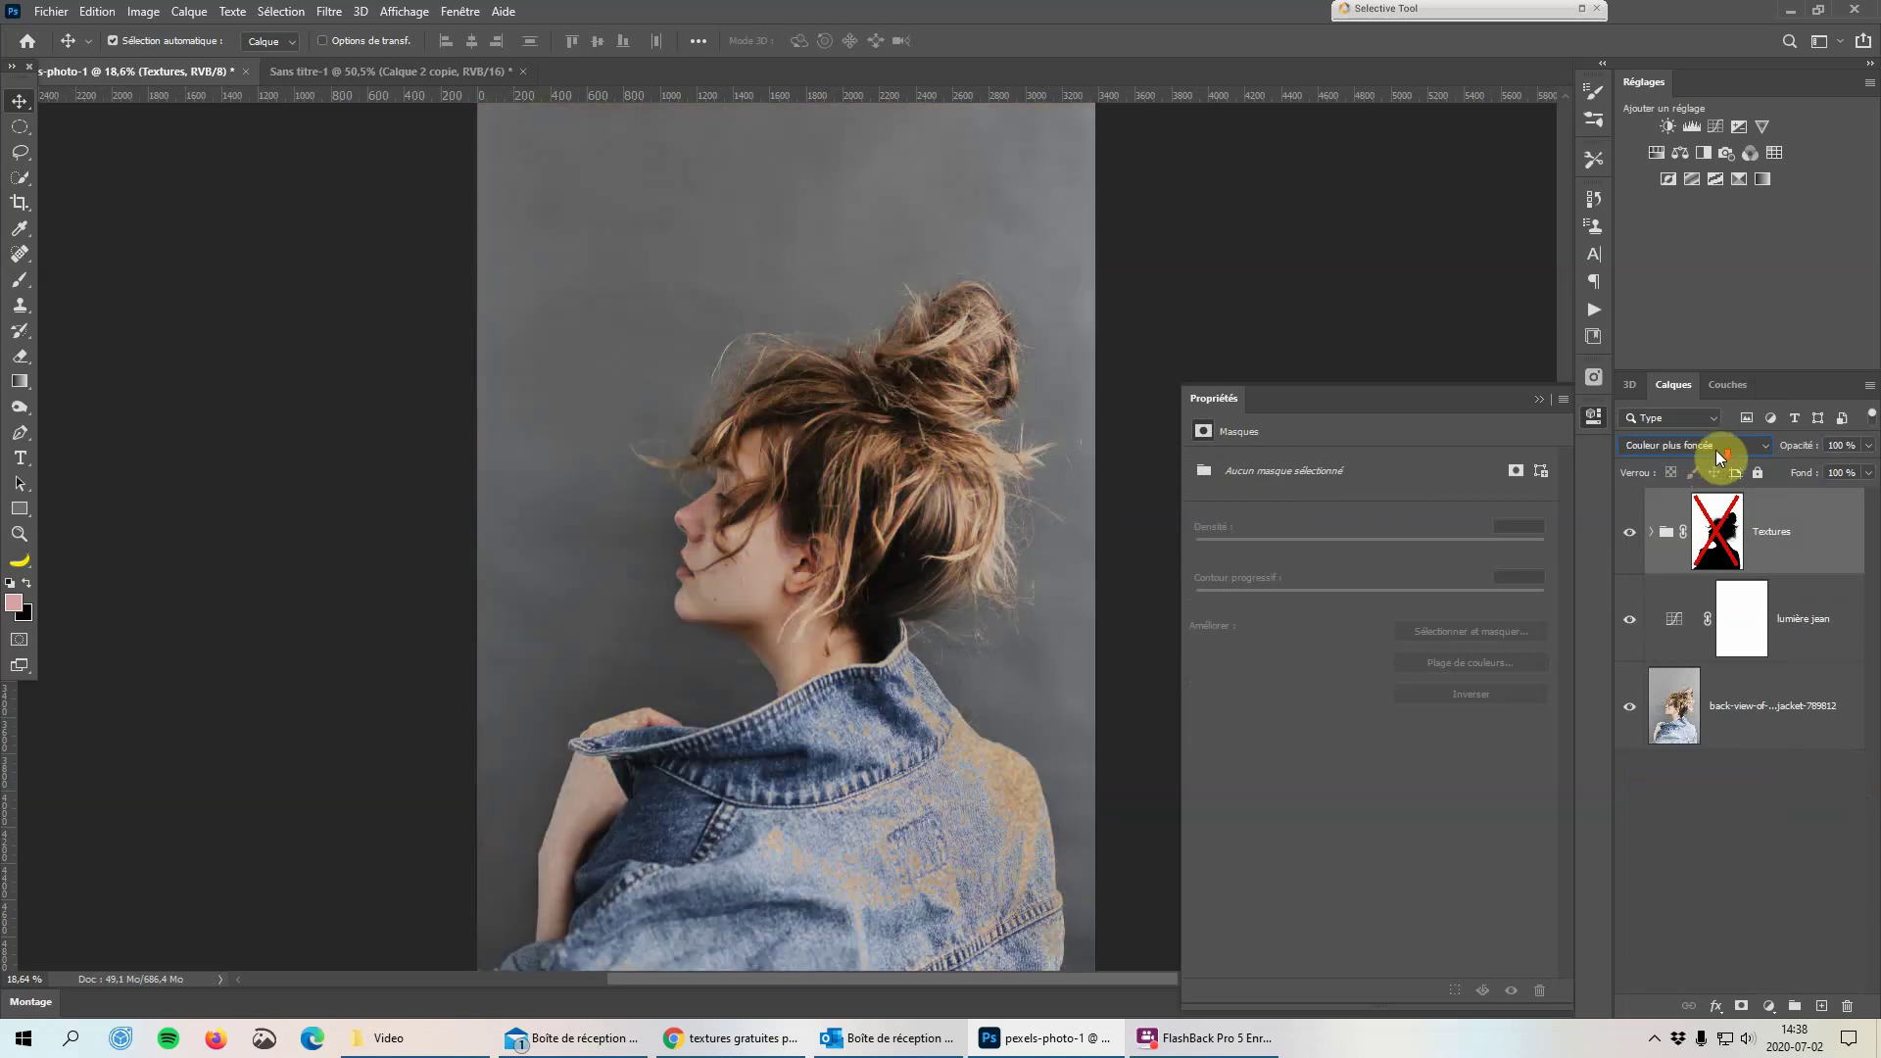
scroll(1717, 456, "down", 1)
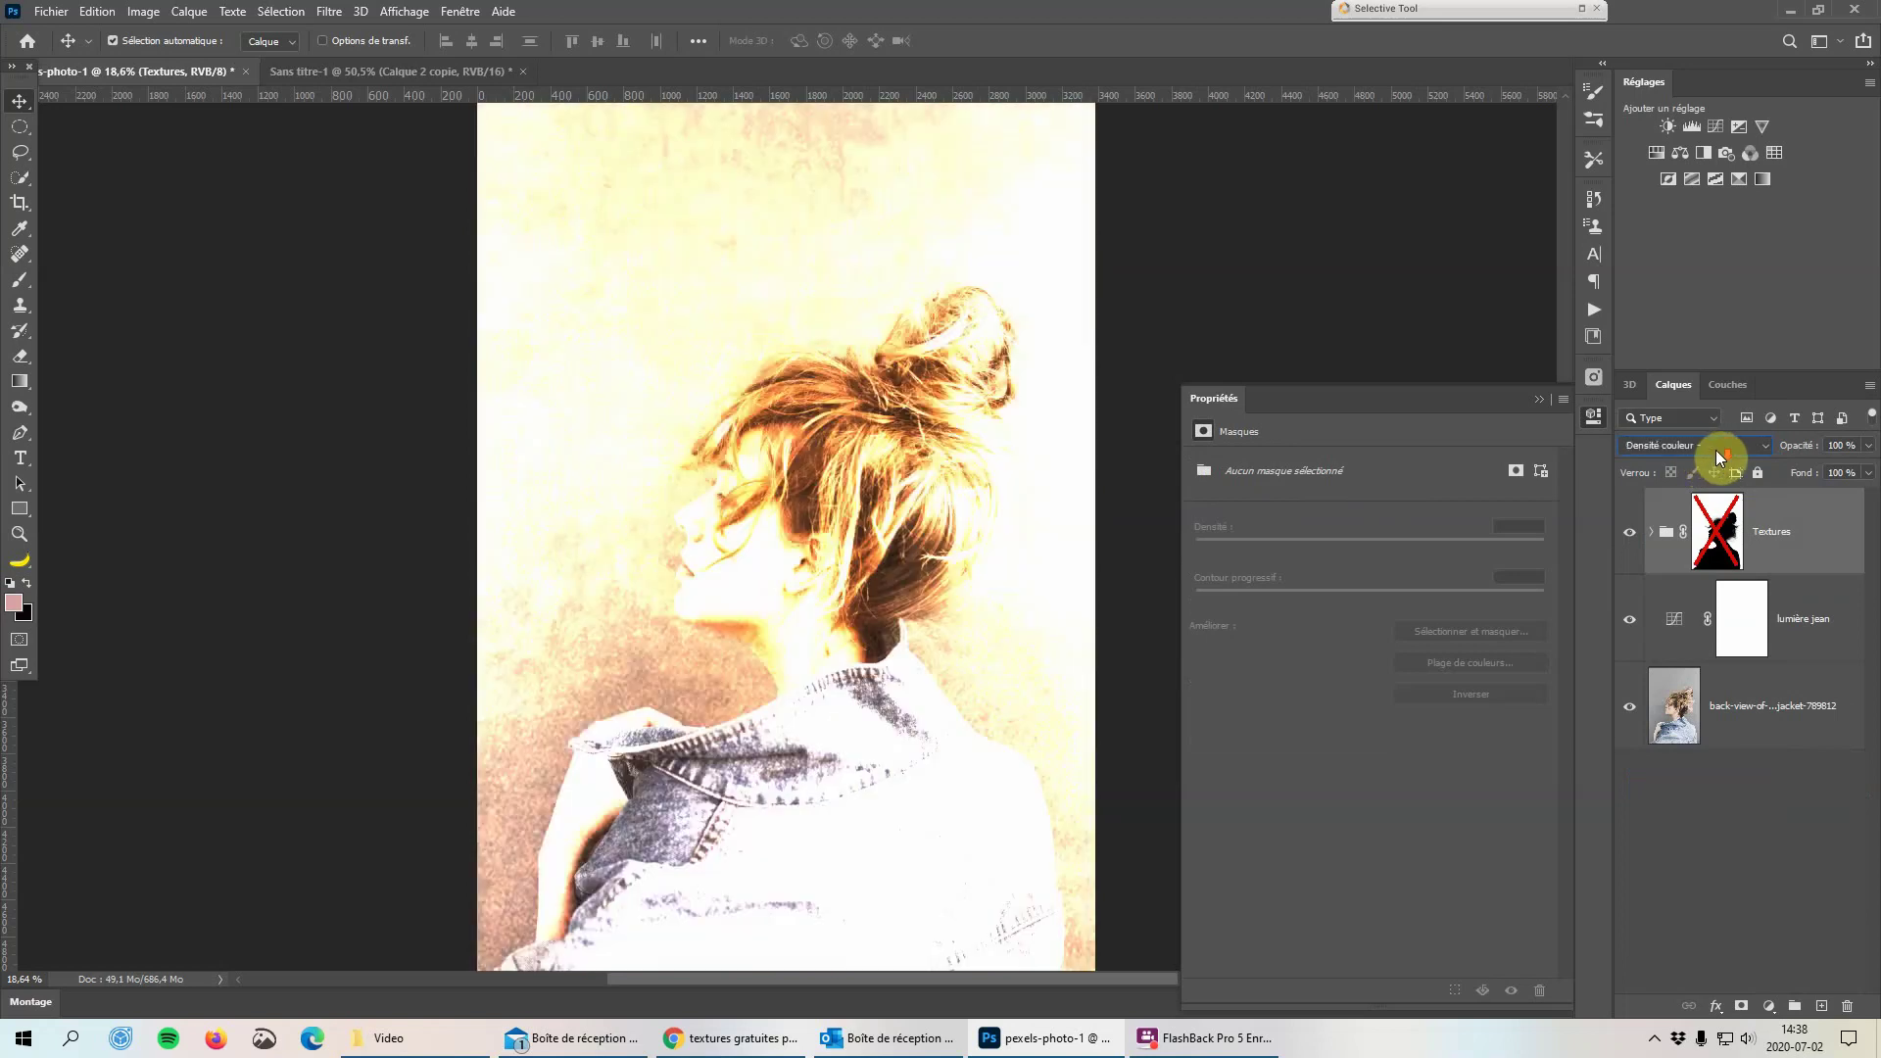
scroll(1714, 450, "down", 2)
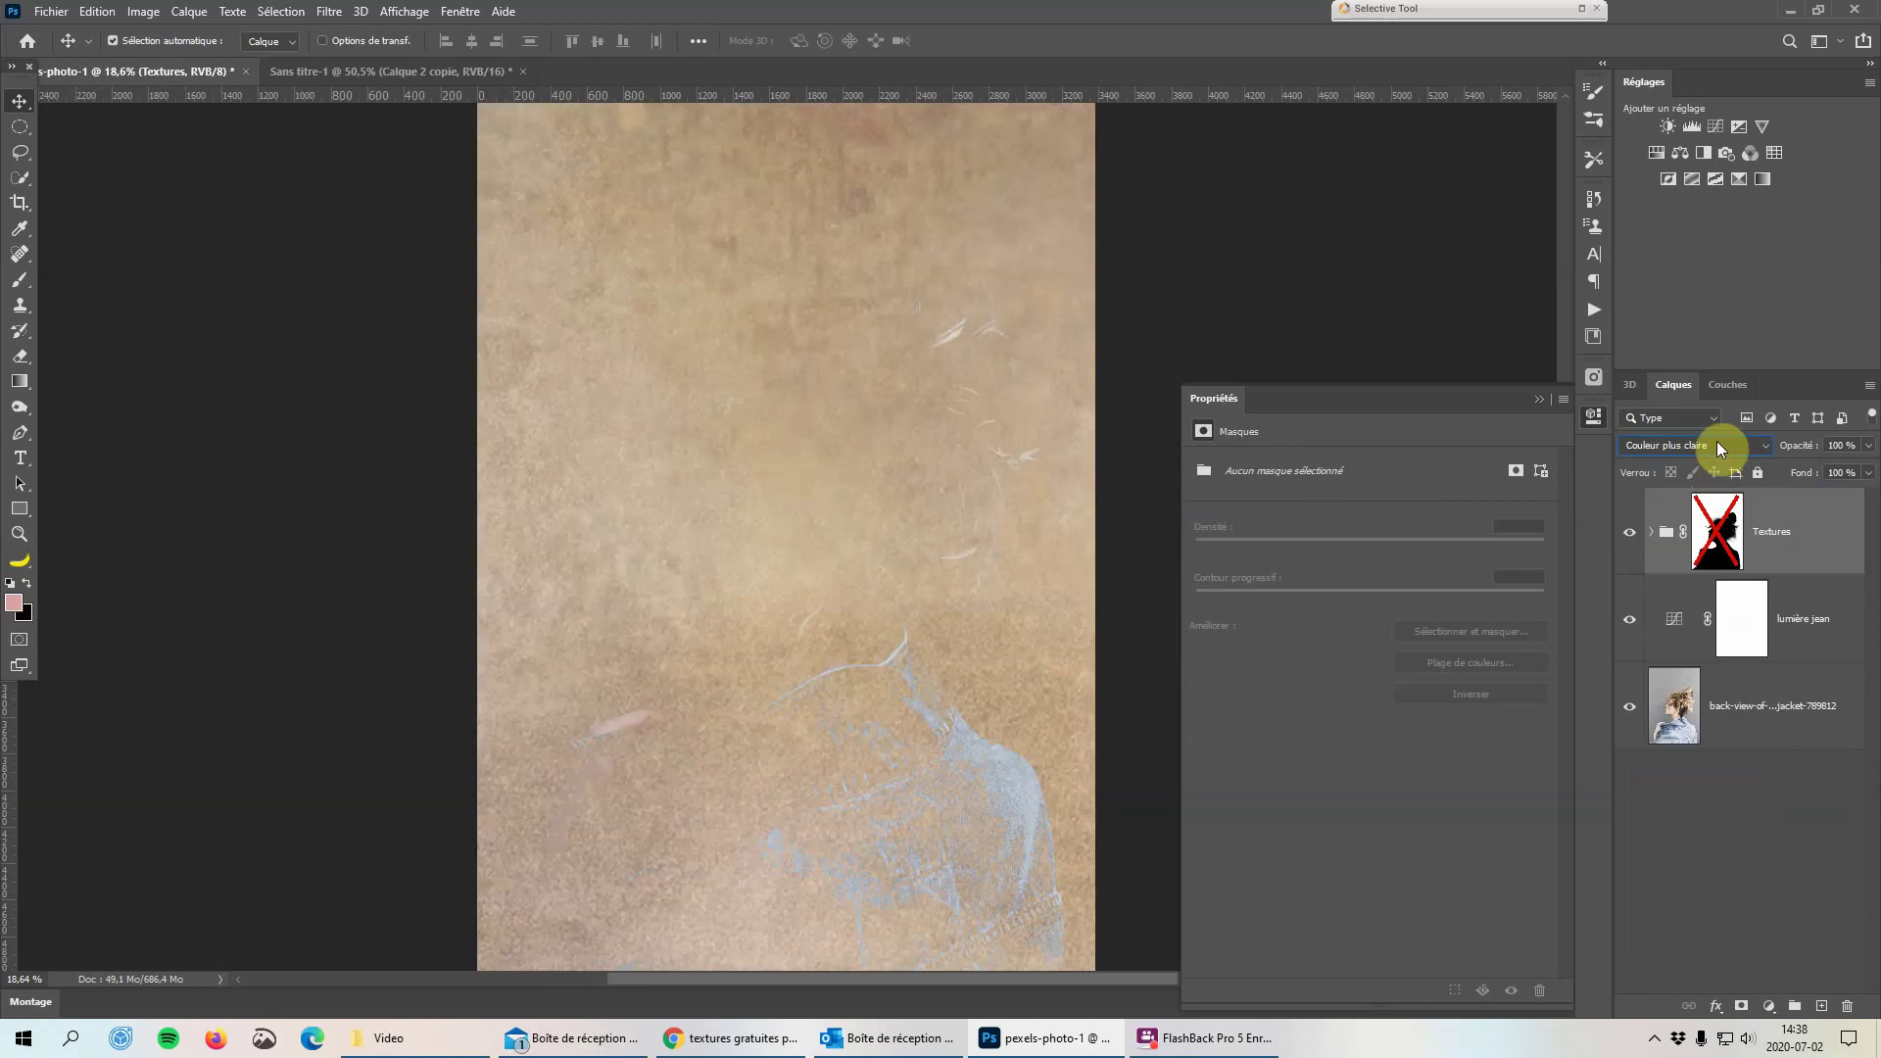
scroll(1721, 448, "down", 1)
scroll(1721, 450, "down", 1)
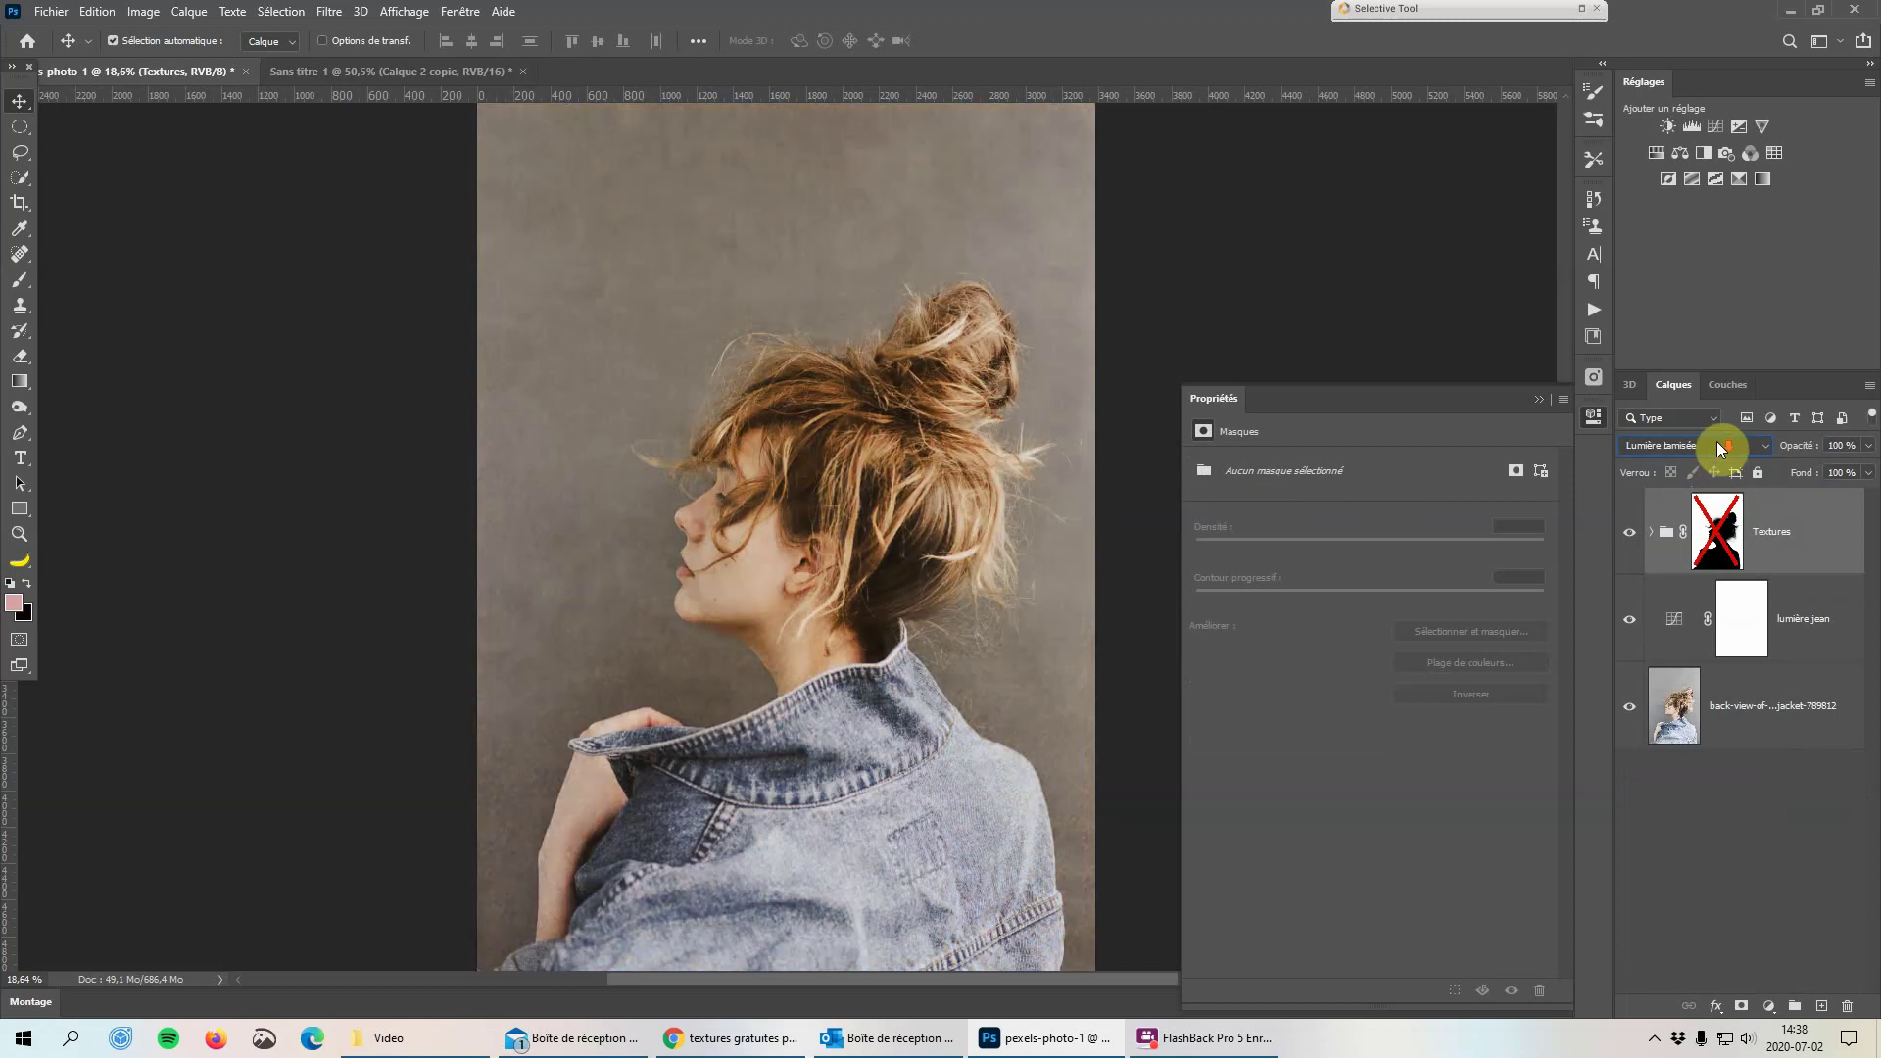
scroll(1721, 449, "down", 1)
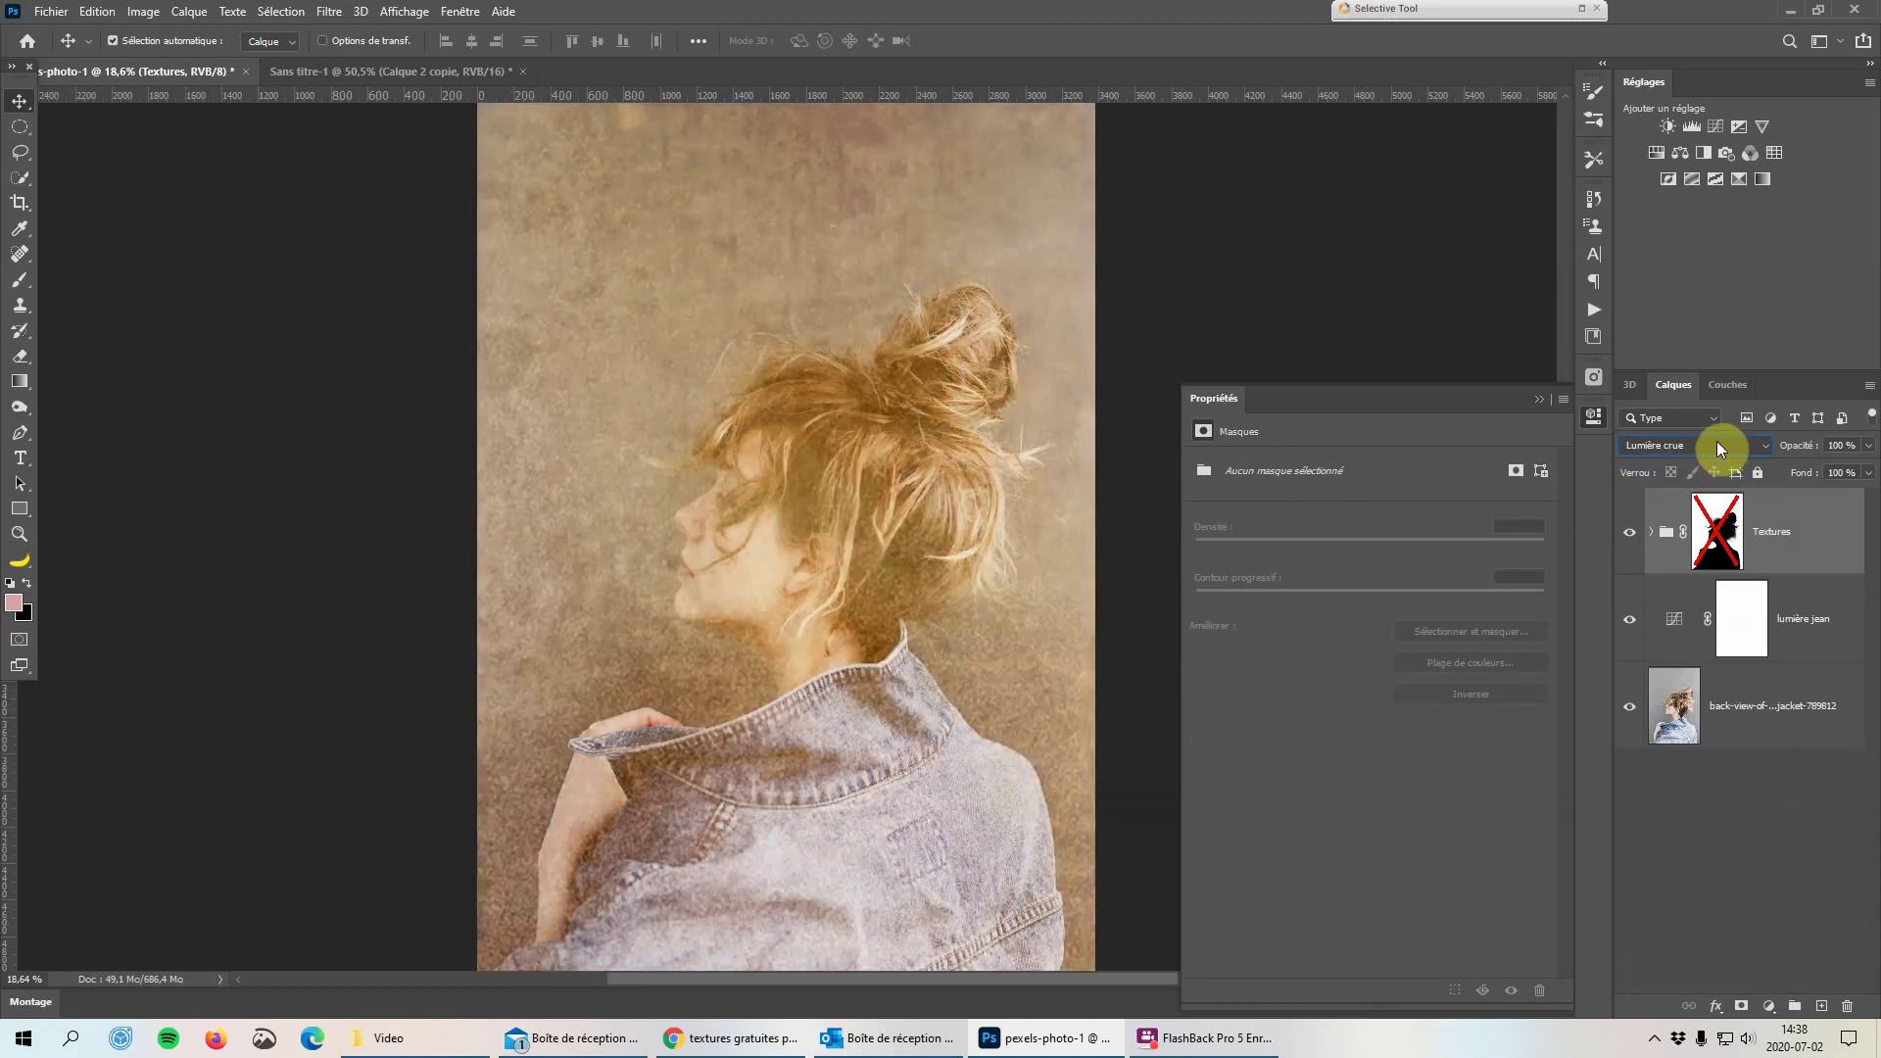
scroll(1717, 450, "down", 1)
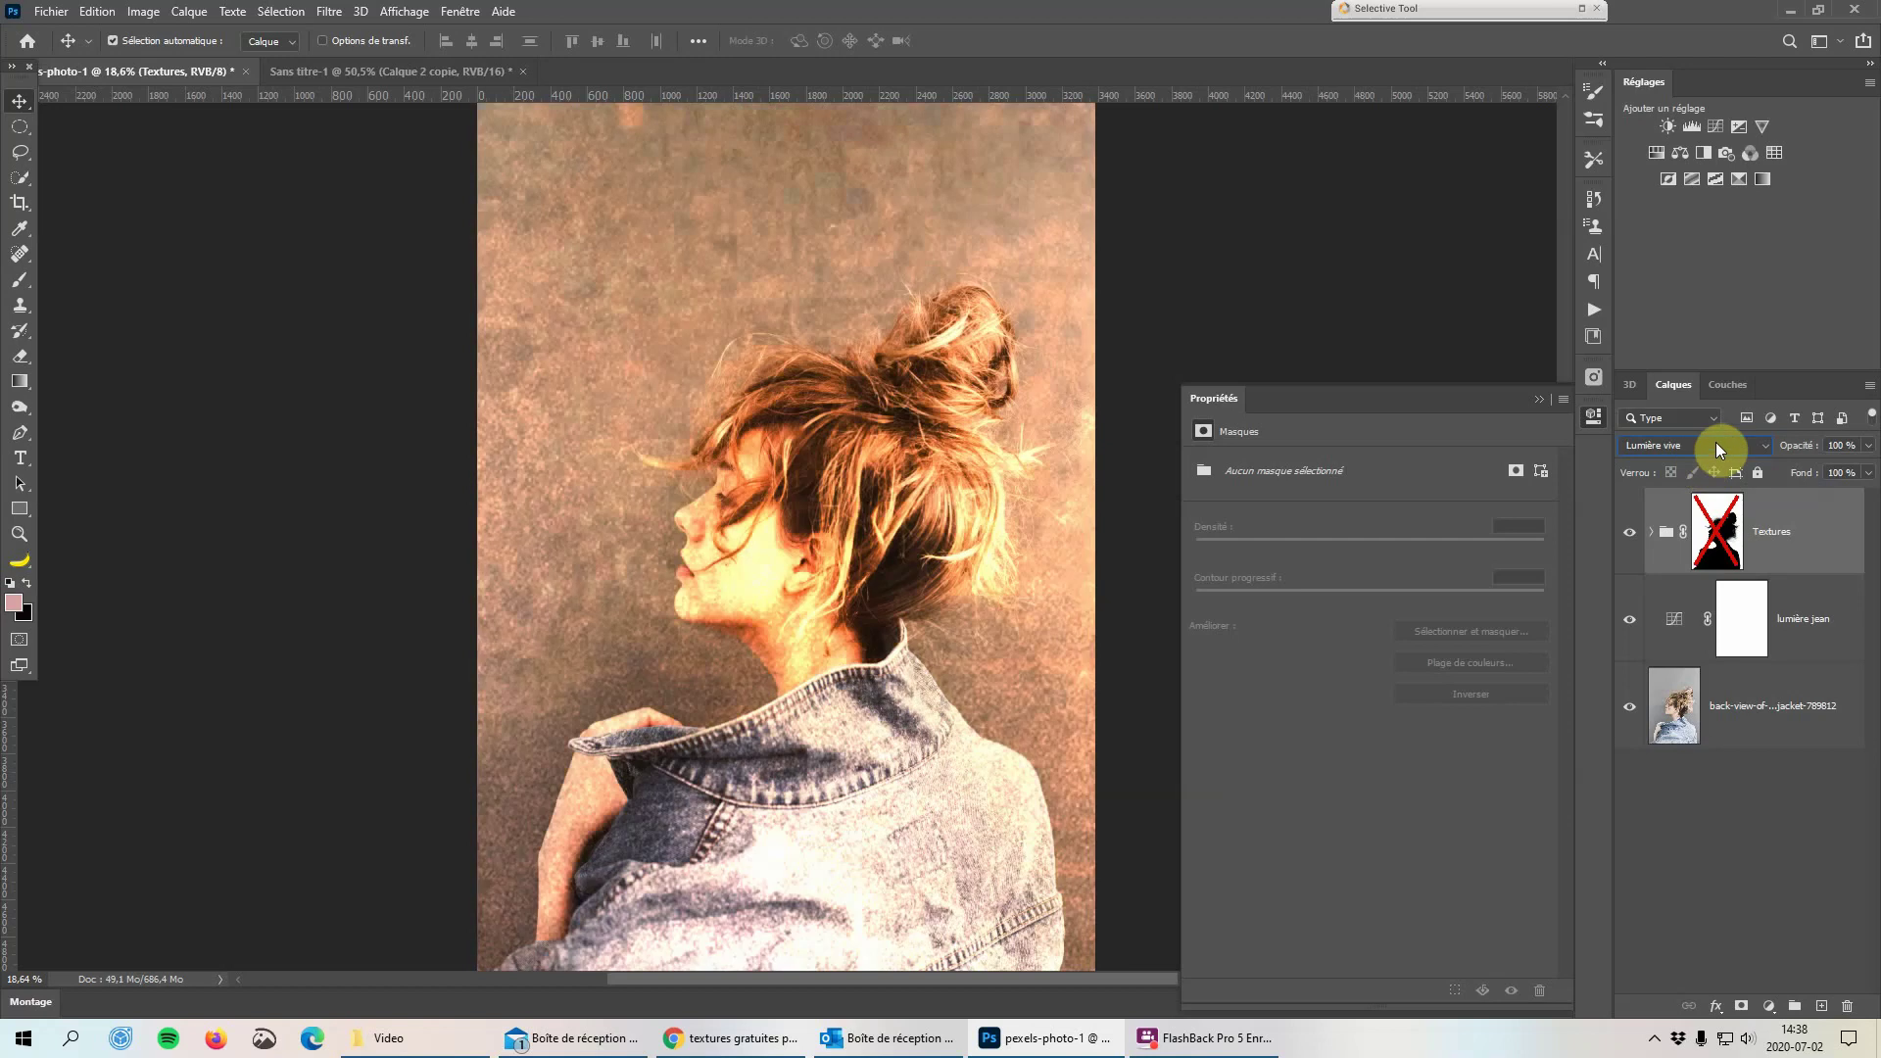
scroll(1717, 450, "down", 1)
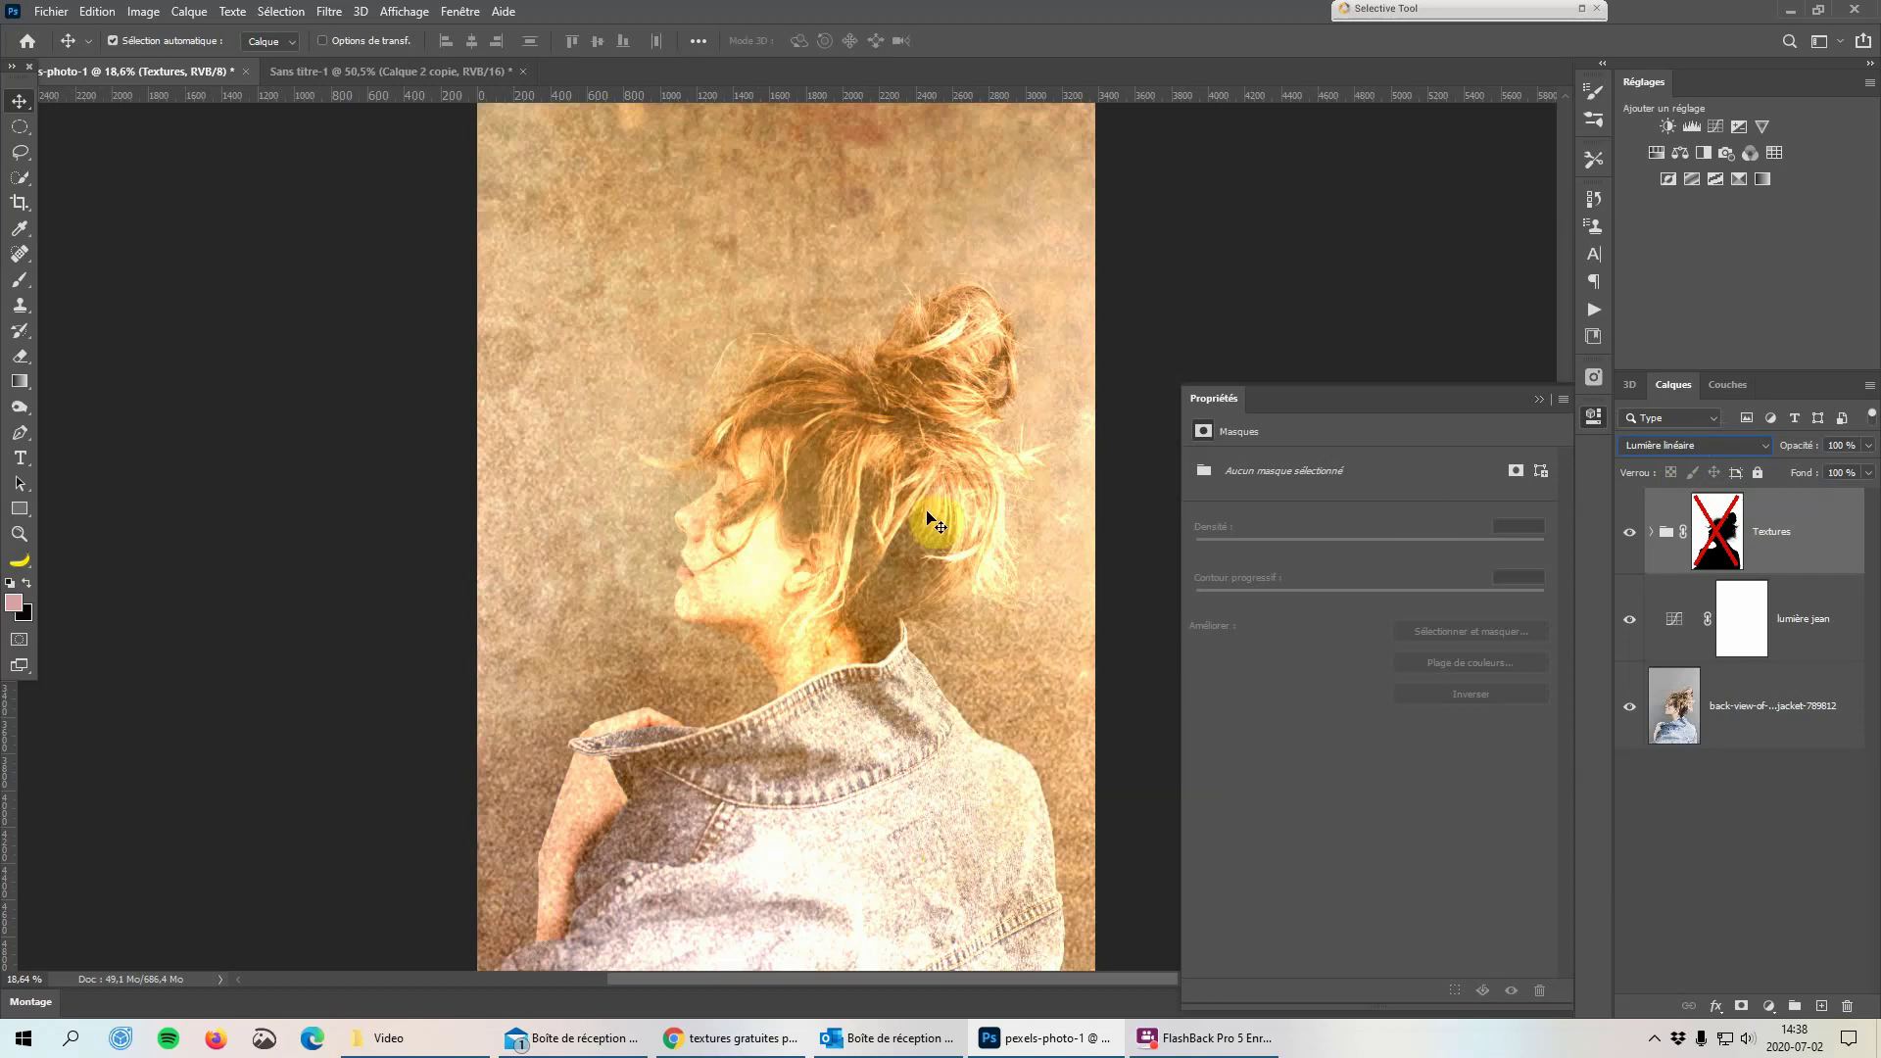
Re-enable the Textures group's mask and set its feather (Contour progressif) to 2,0 px
left_click(1718, 534, "shift")
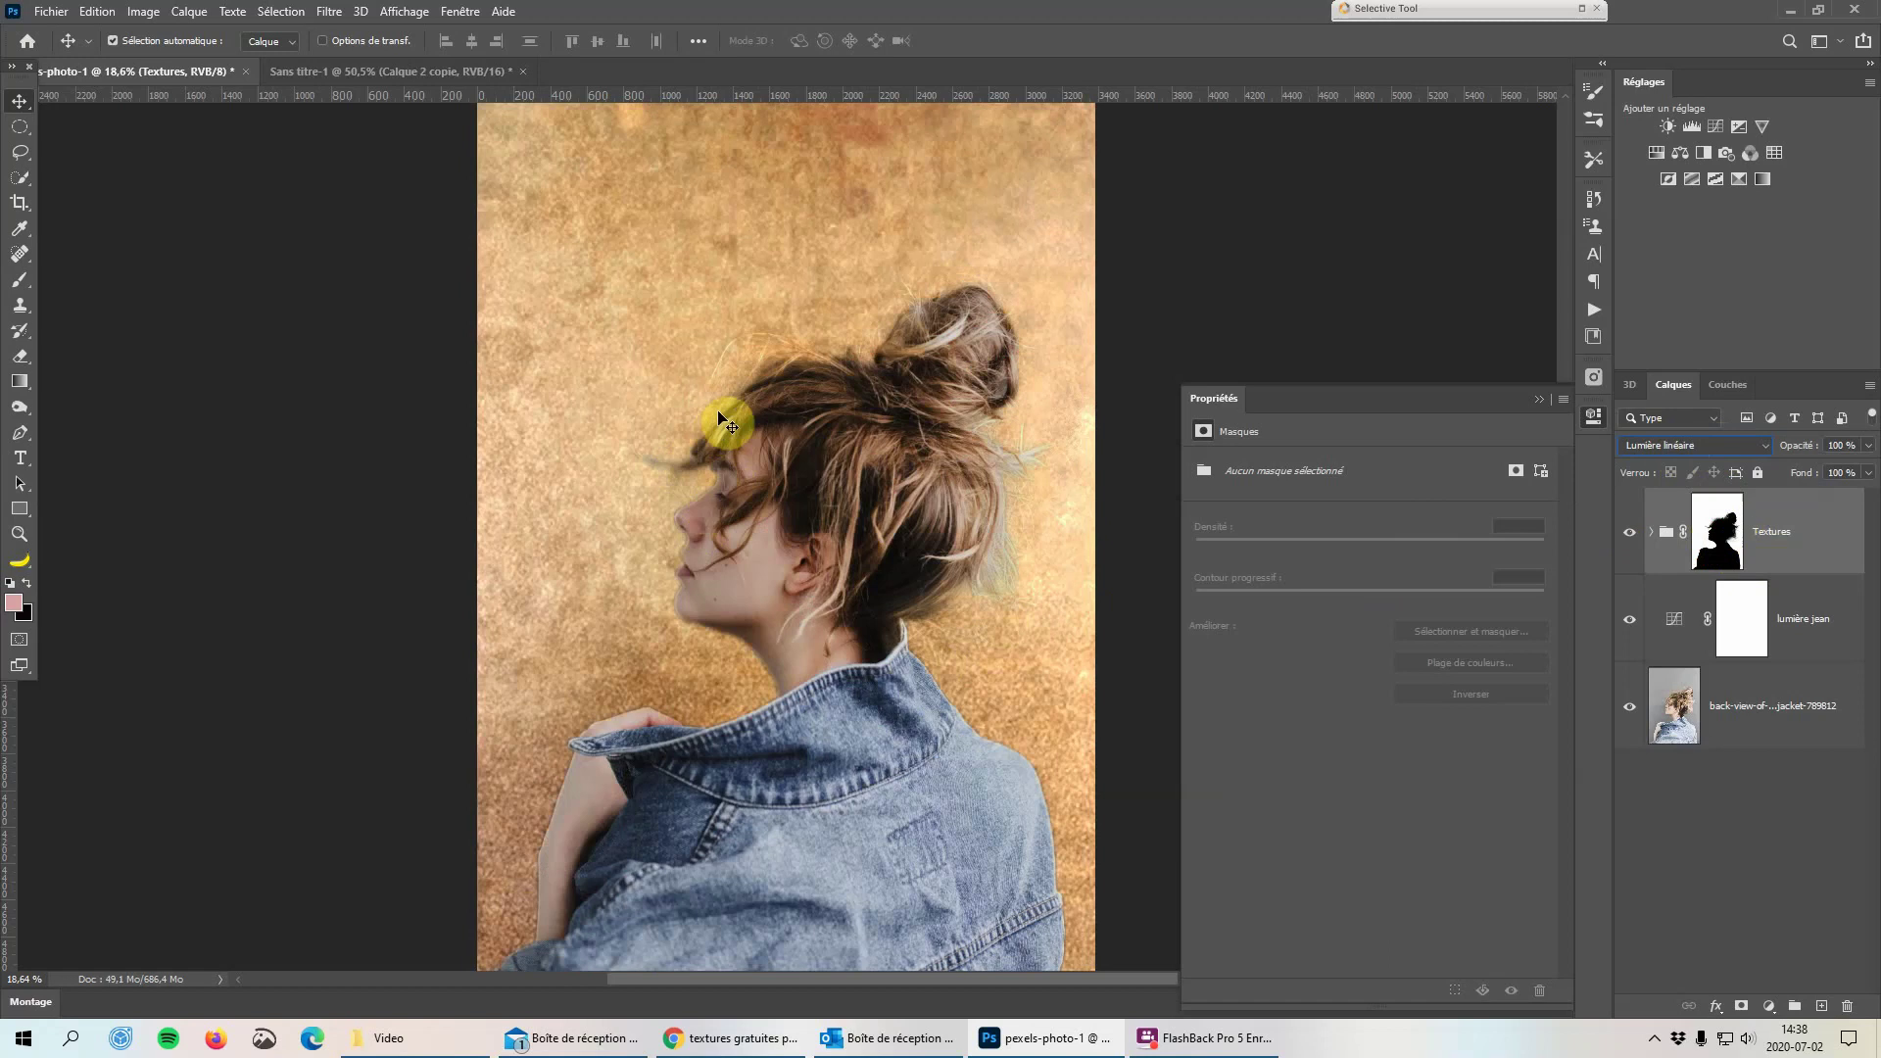
left_click(1711, 551)
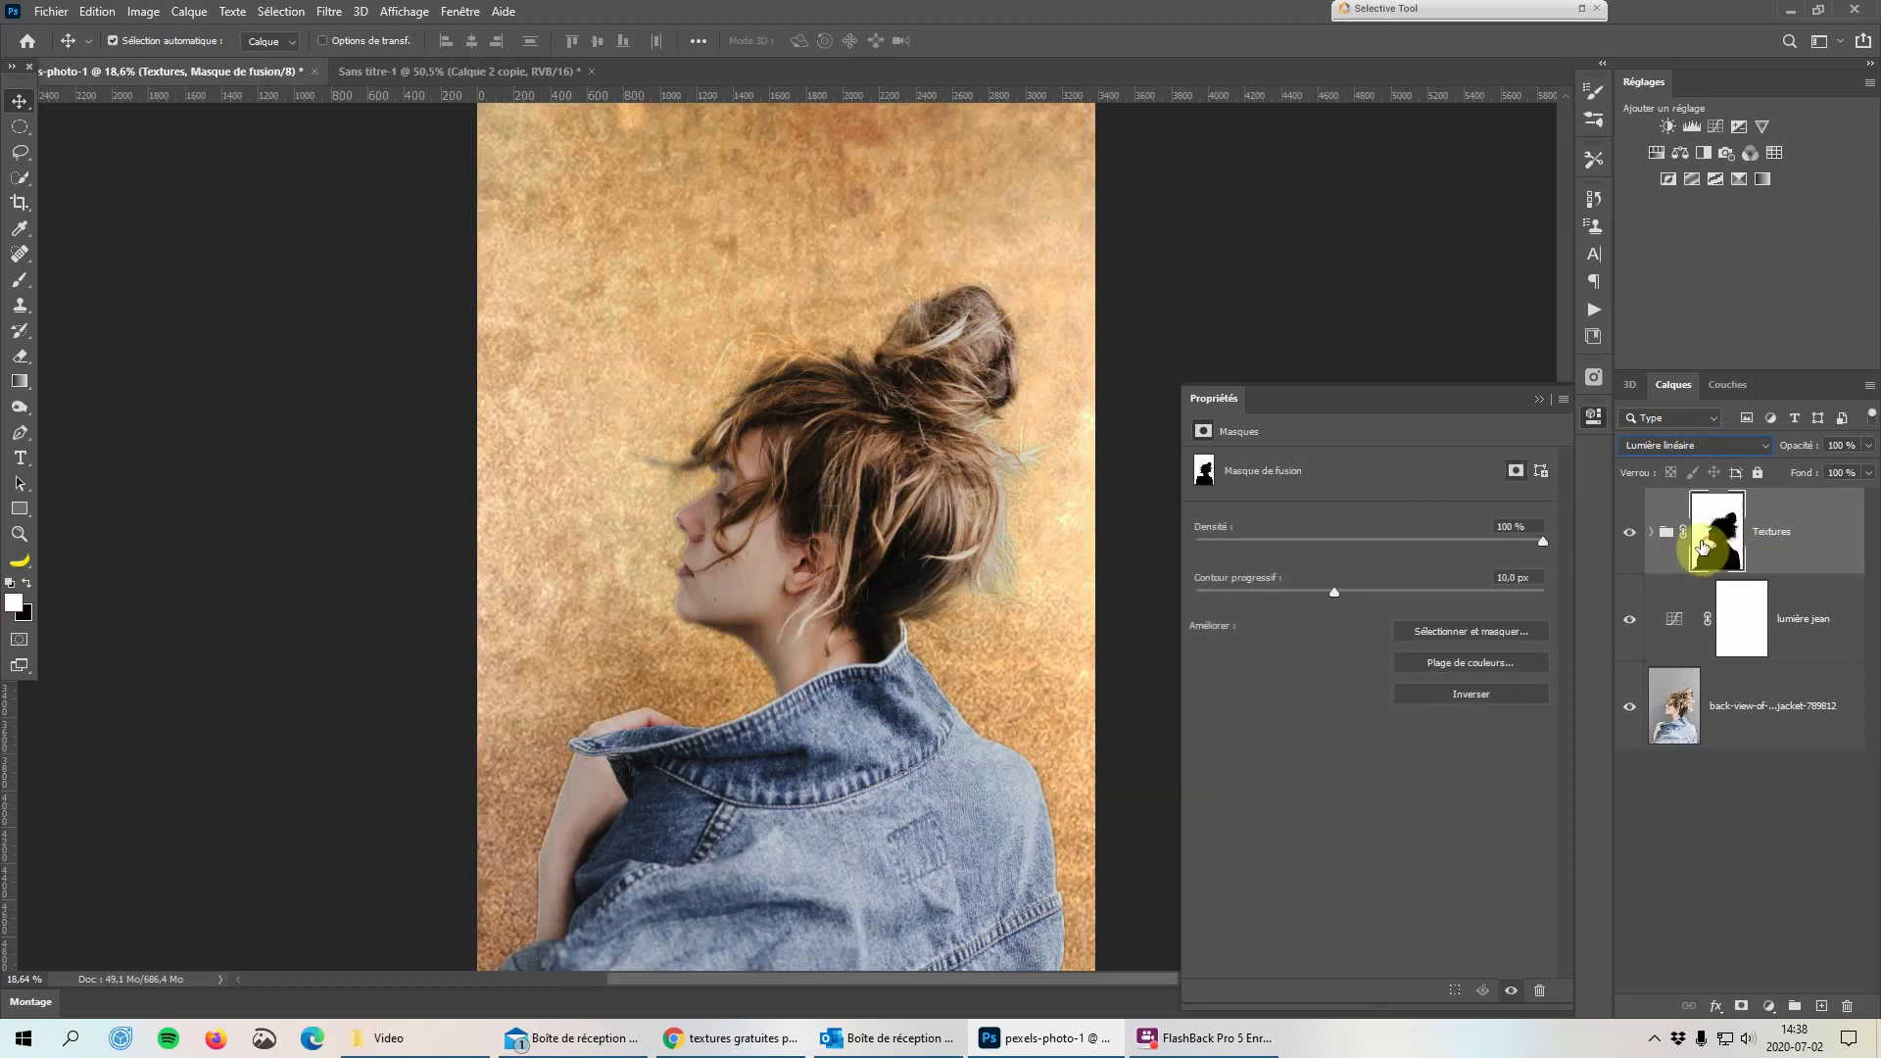
left_click_drag(1333, 592, 1297, 592)
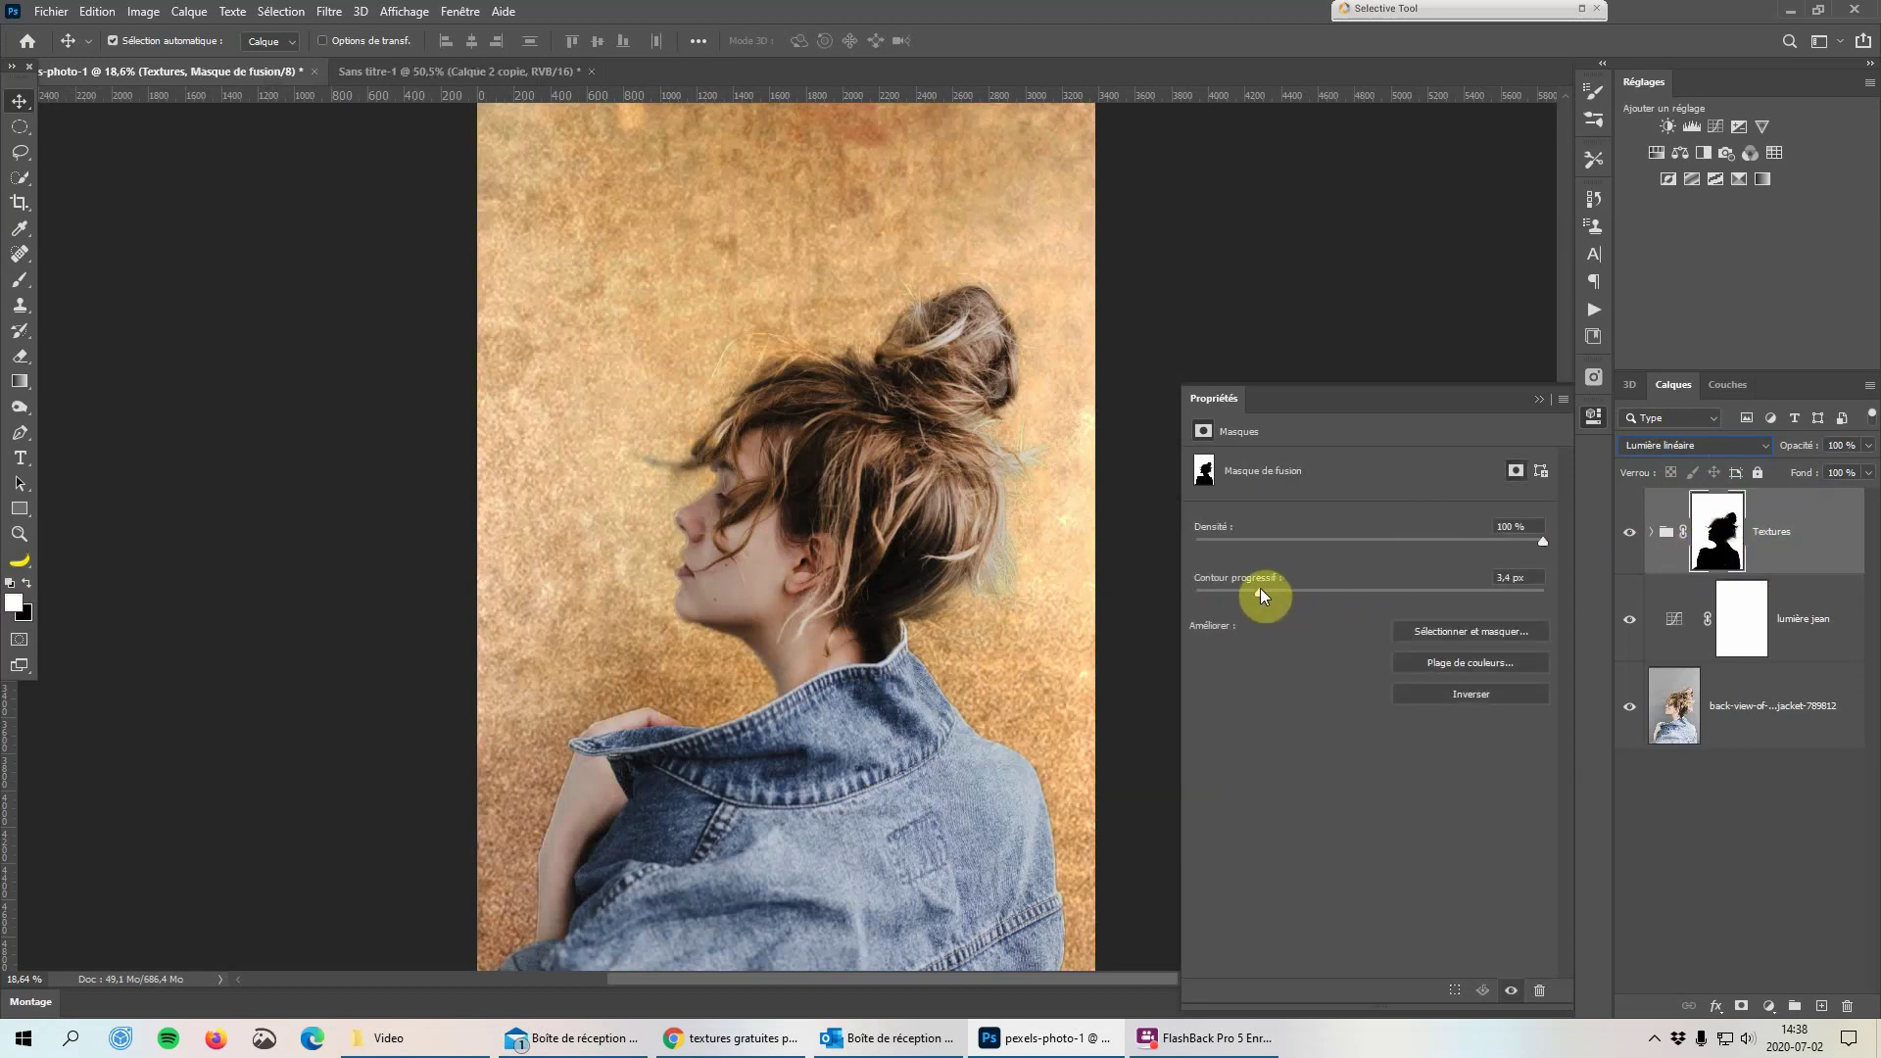
left_click_drag(1231, 580, 1234, 577)
Expand the Textures group and add a Niveaux adjustment layer above Calque 4, clipped to that layer
left_click(1652, 532)
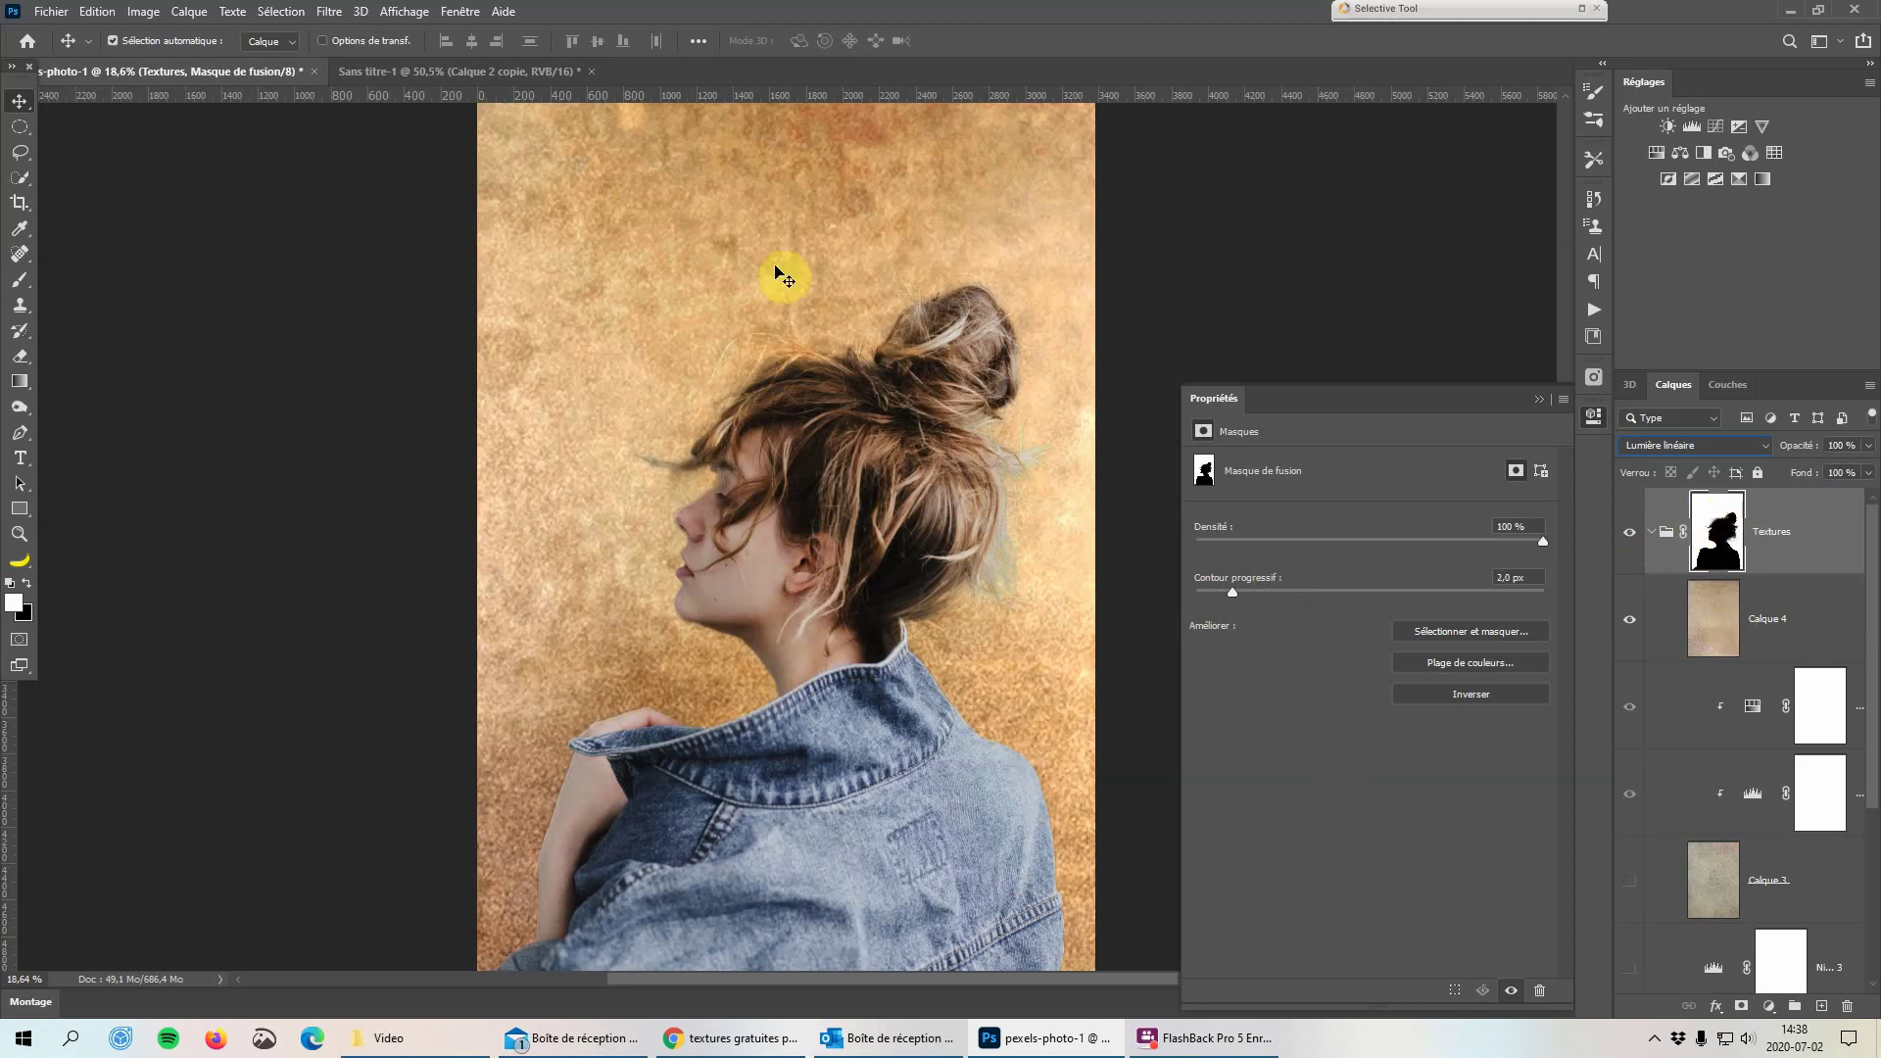
left_click(1722, 623)
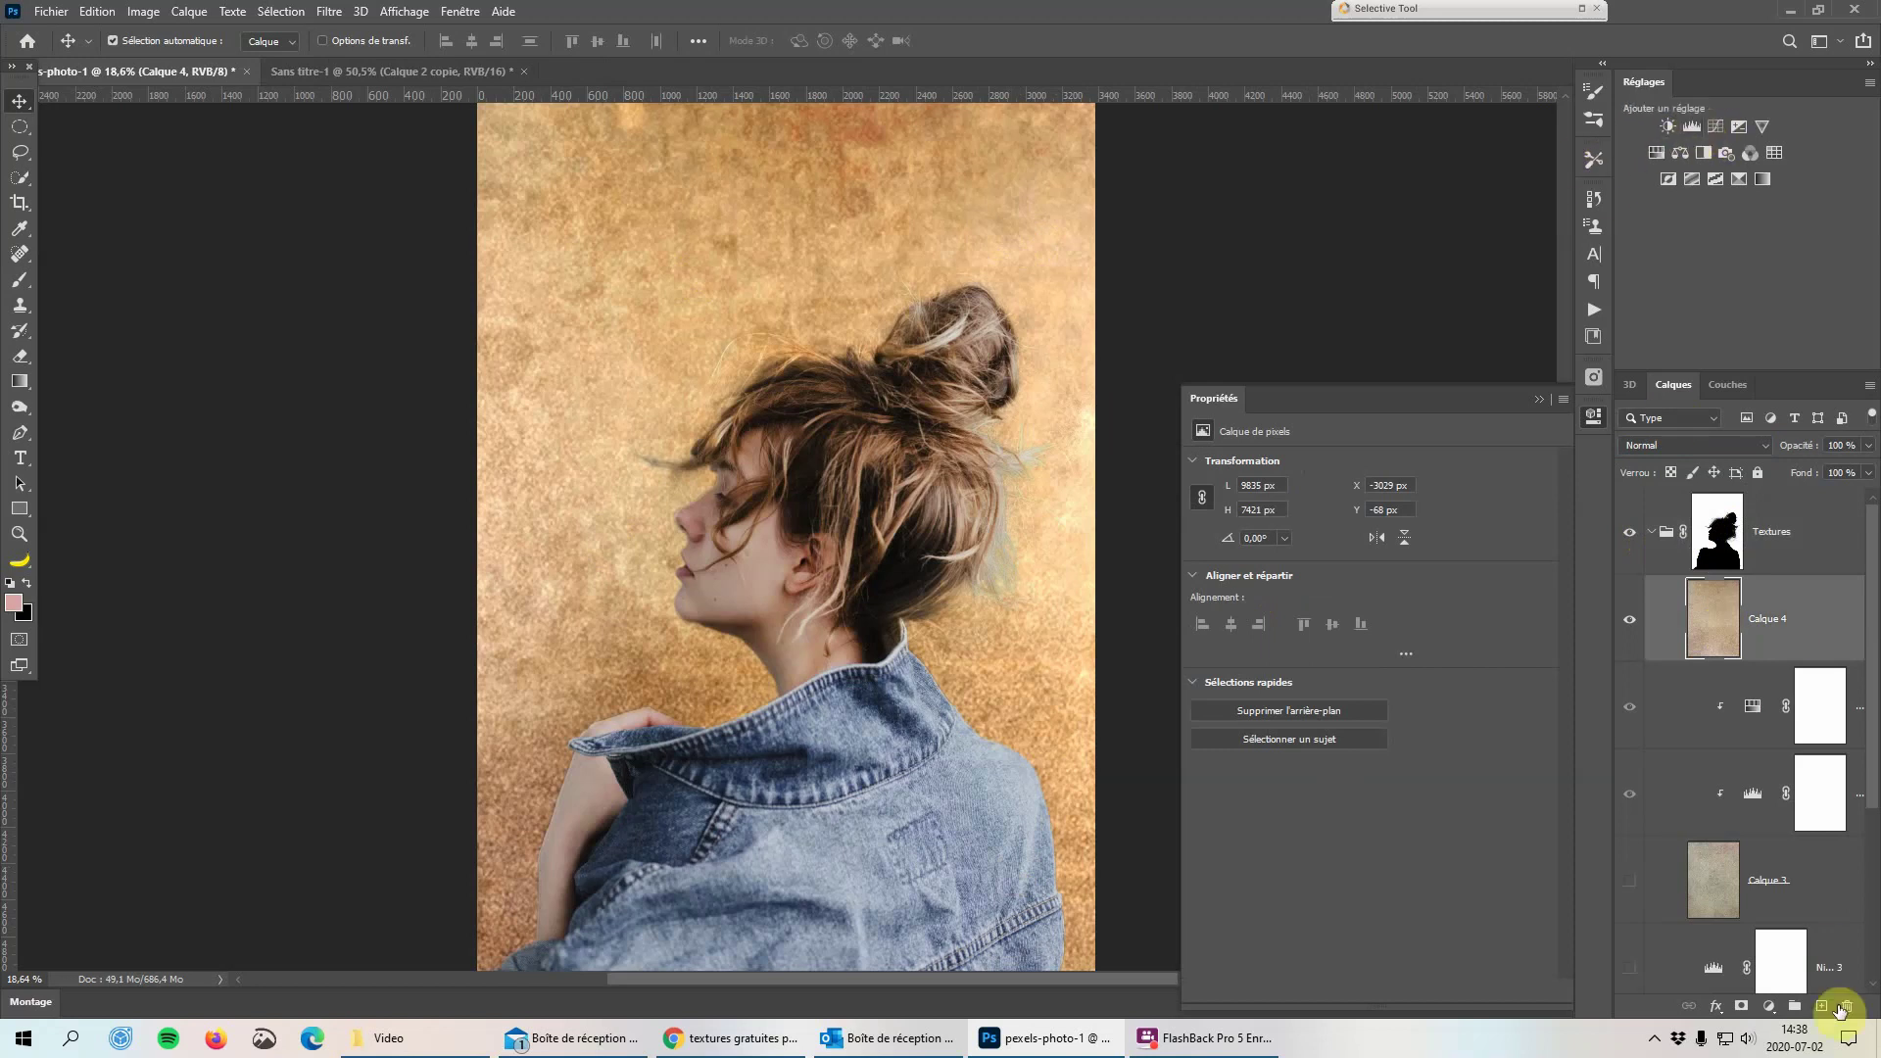
left_click(1770, 1005)
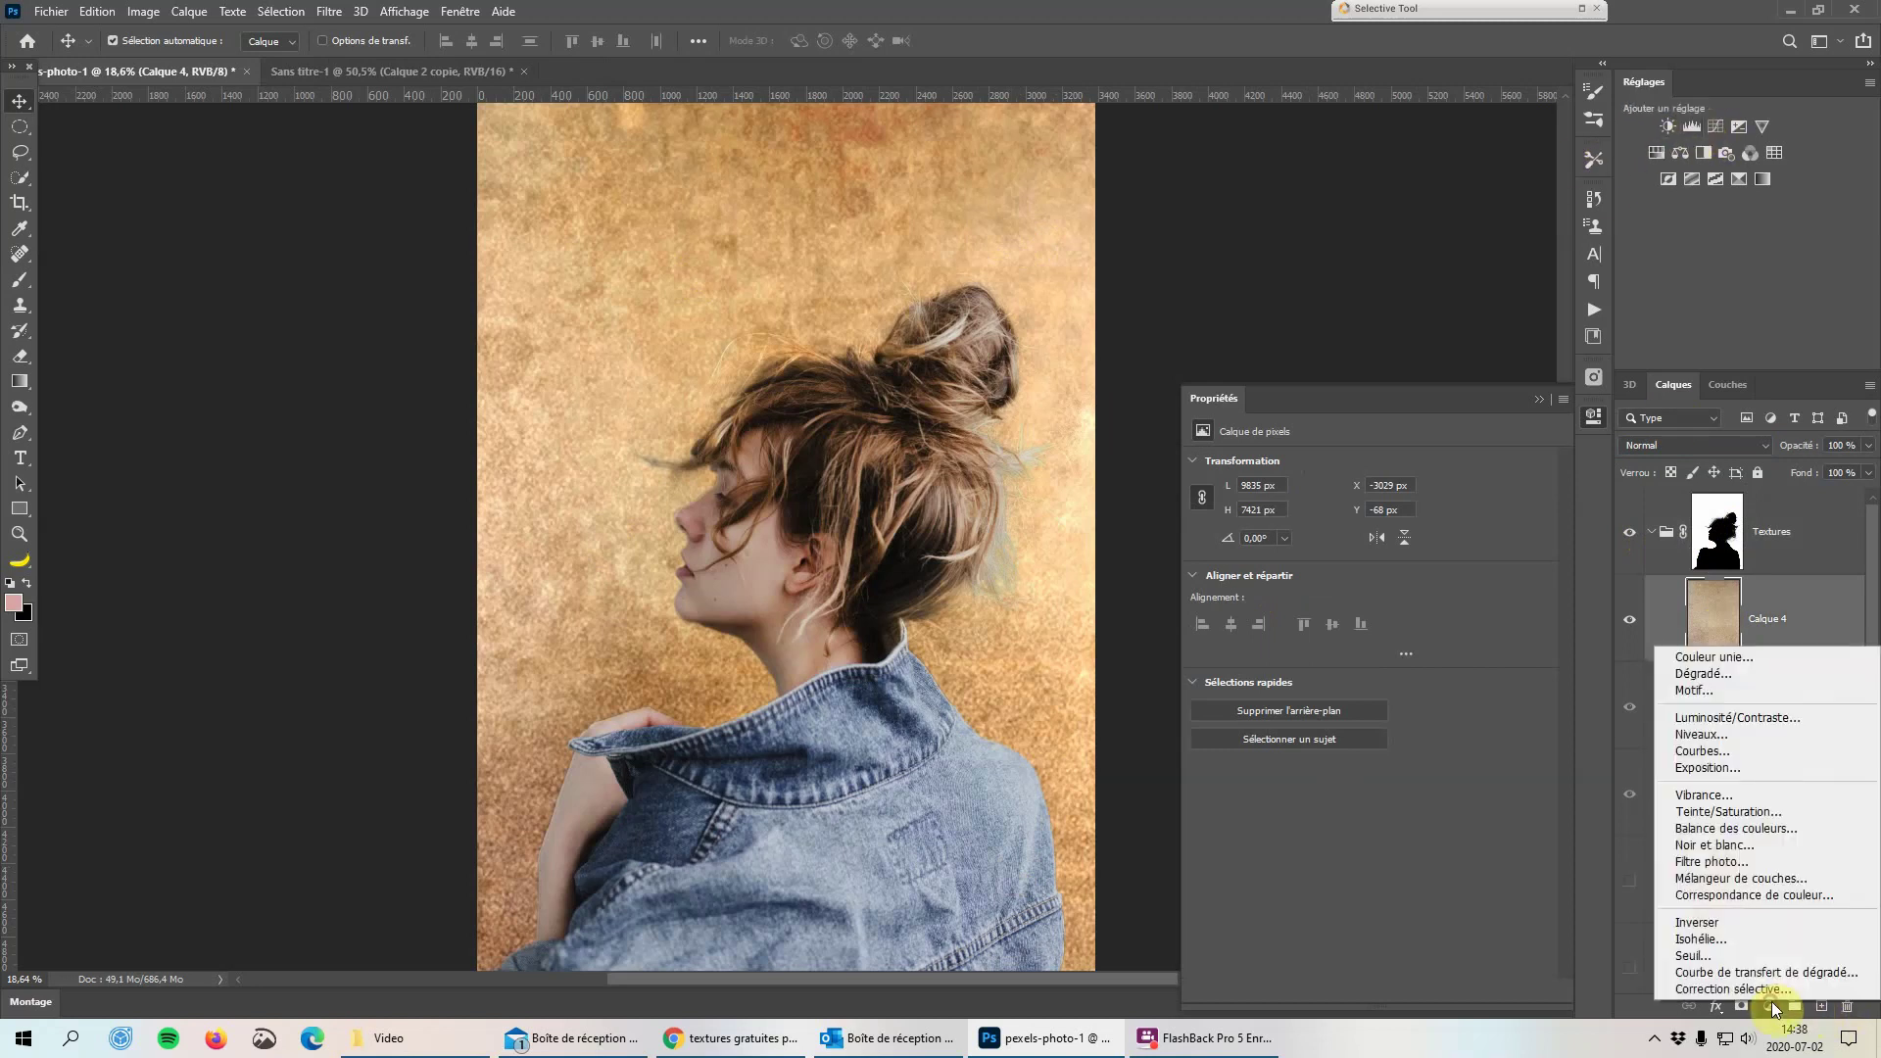
left_click(1720, 735)
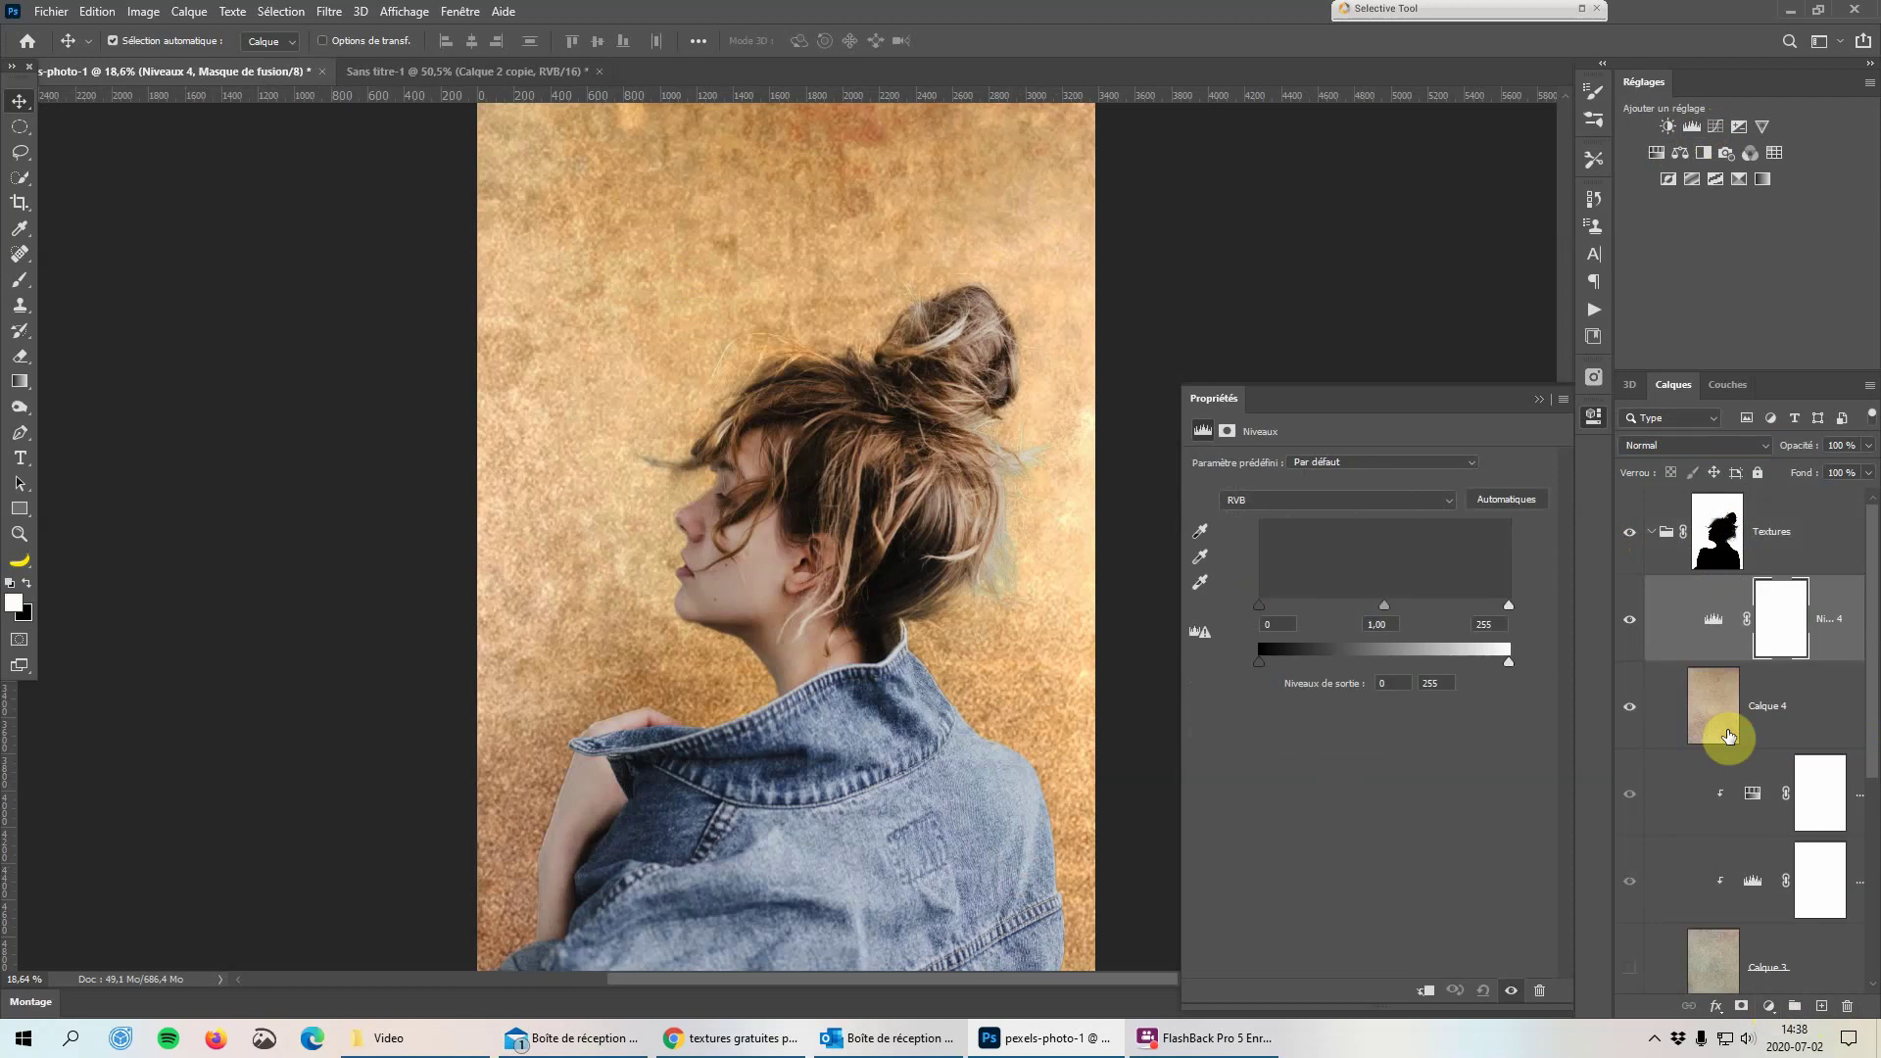
left_click(1682, 661, "alt")
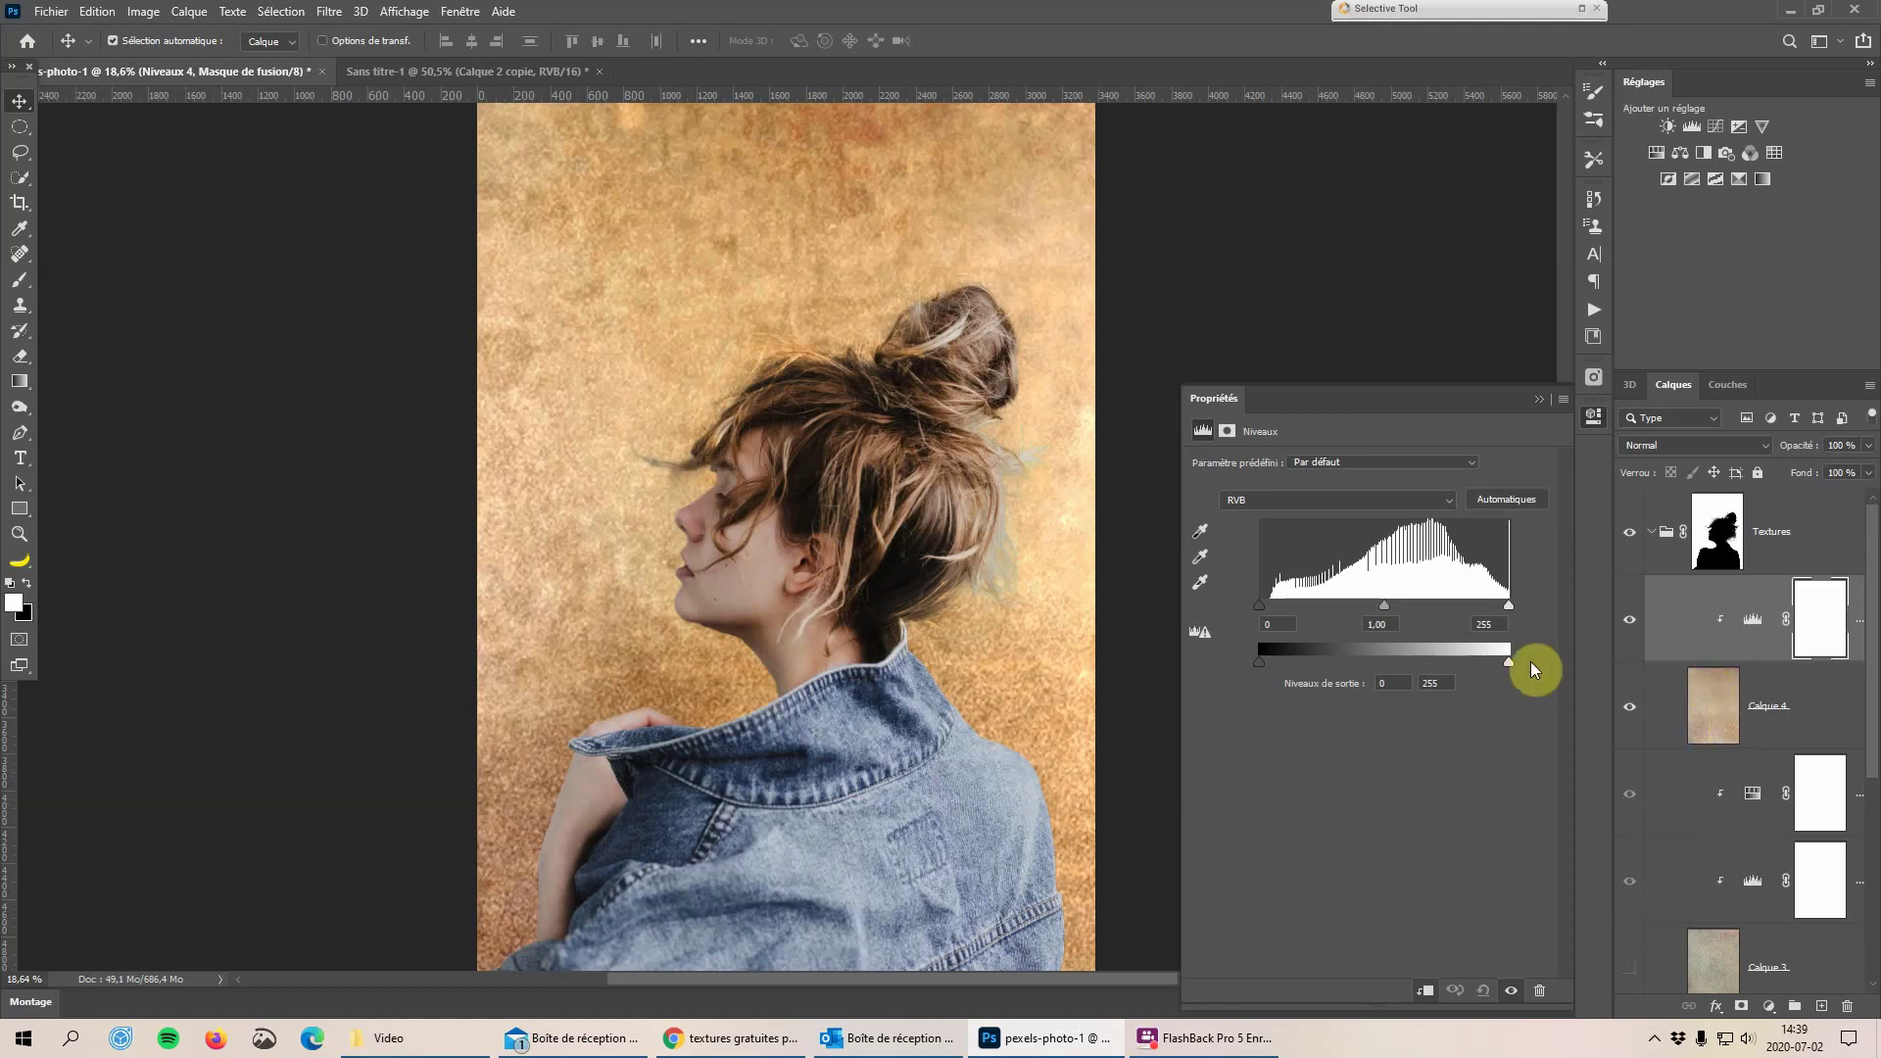
Set the clipped Niveaux adjustment's black point to 14, midtones to 0,76 and output levels to 26 and 236
left_click_drag(1381, 602, 1407, 603)
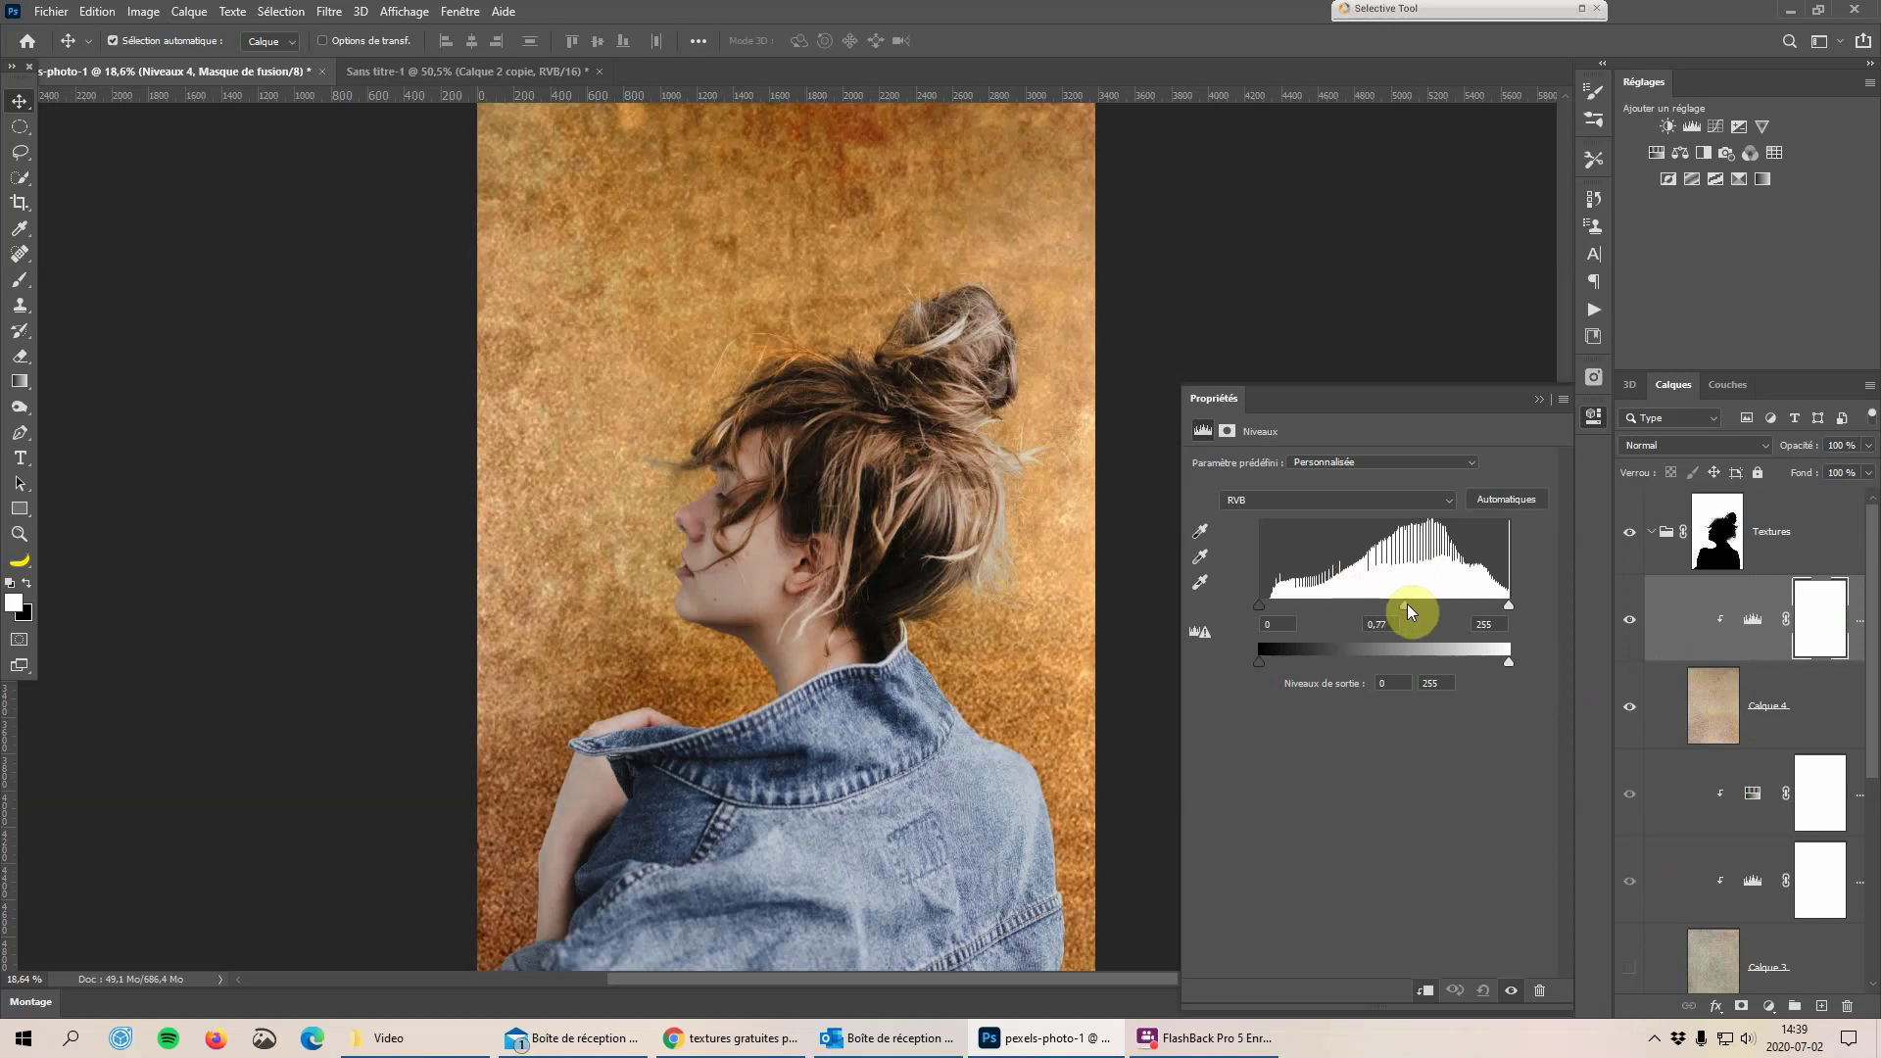
left_click_drag(1260, 608, 1273, 608)
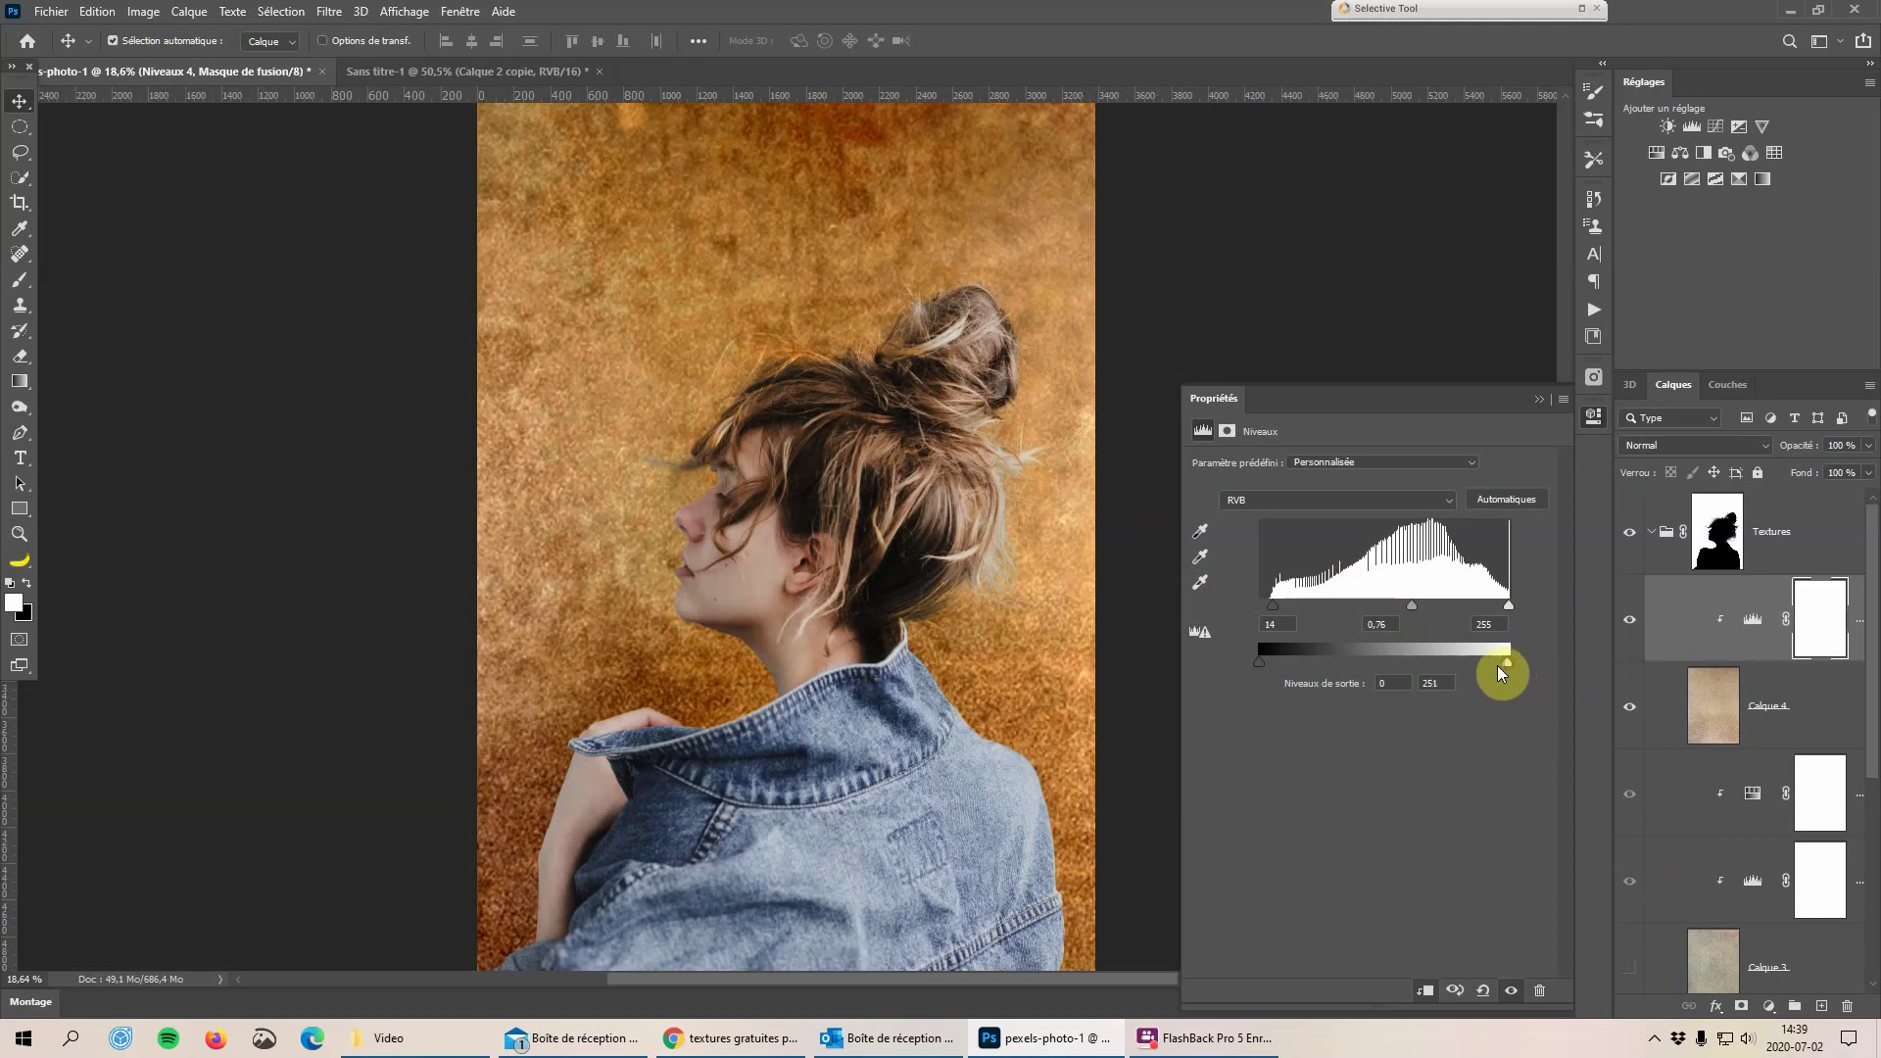
left_click_drag(1497, 666, 1491, 657)
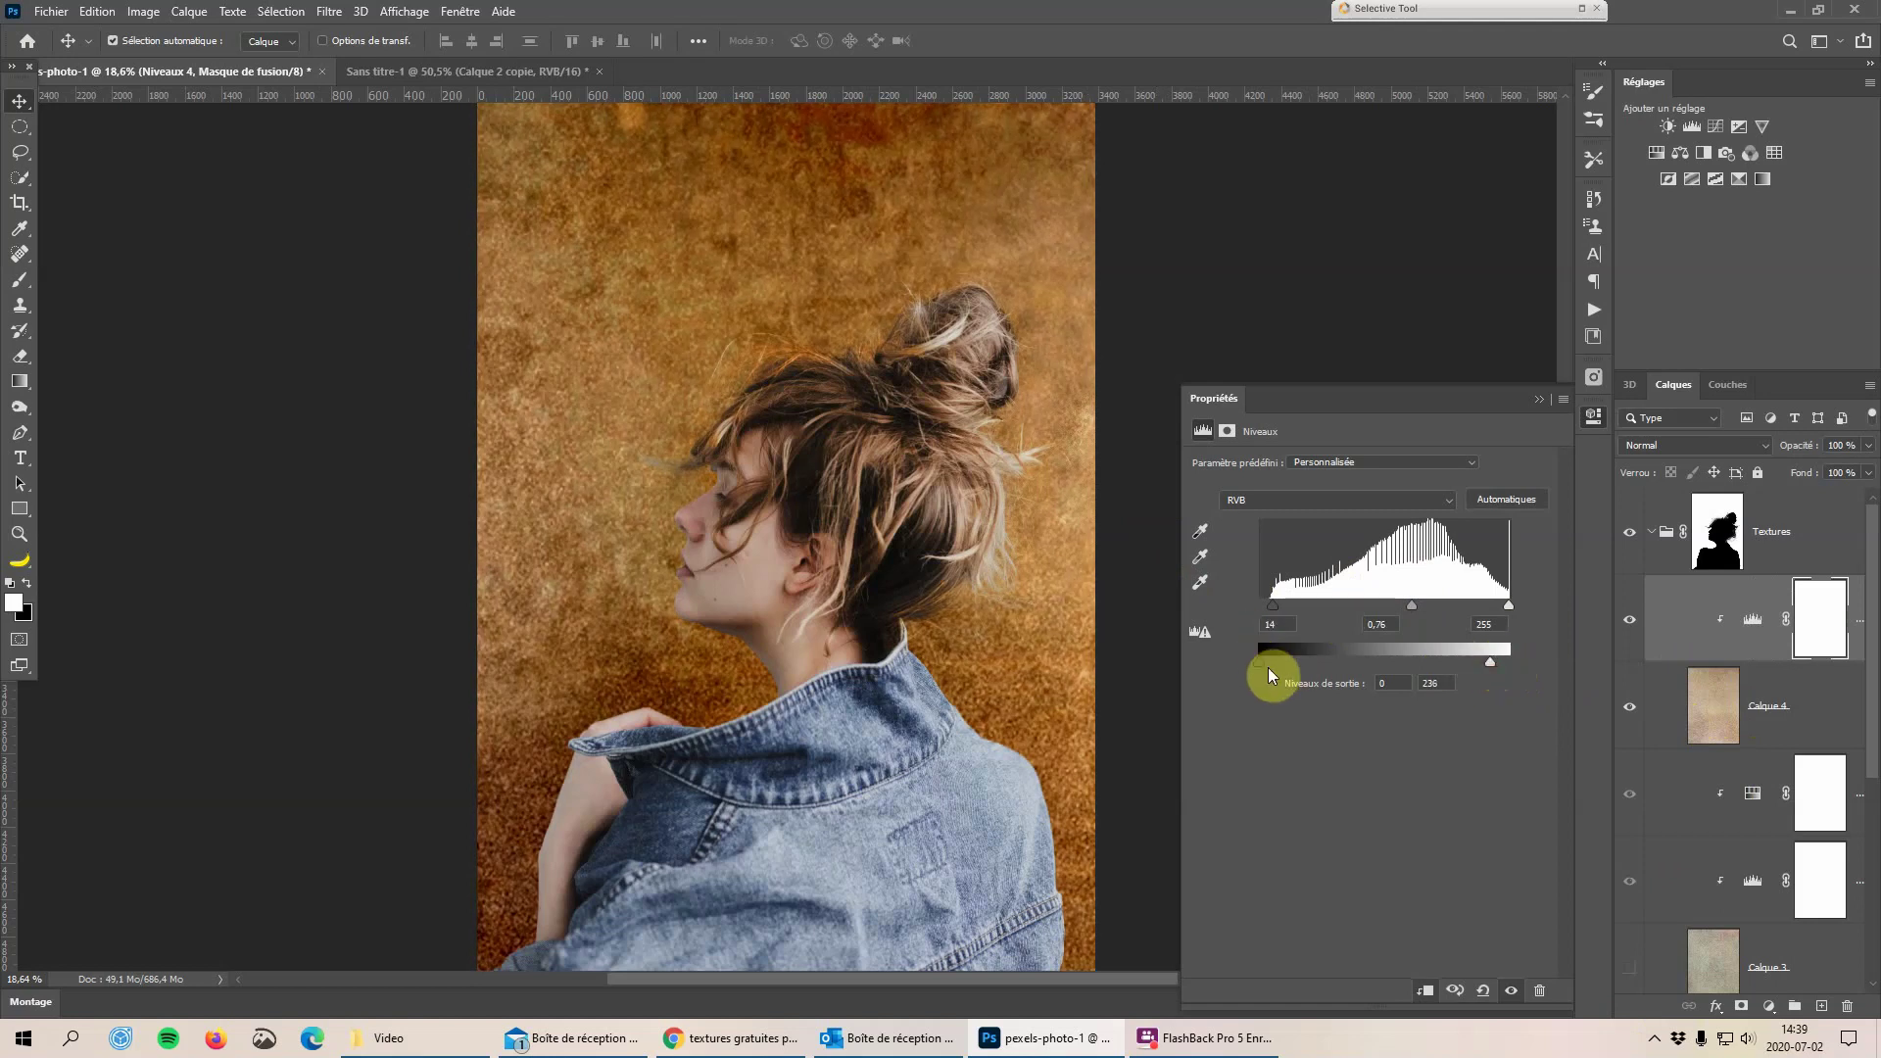
mouse_move(1259, 661)
left_mouse_down()
mouse_move(1296, 662)
mouse_move(1280, 656)
left_mouse_up()
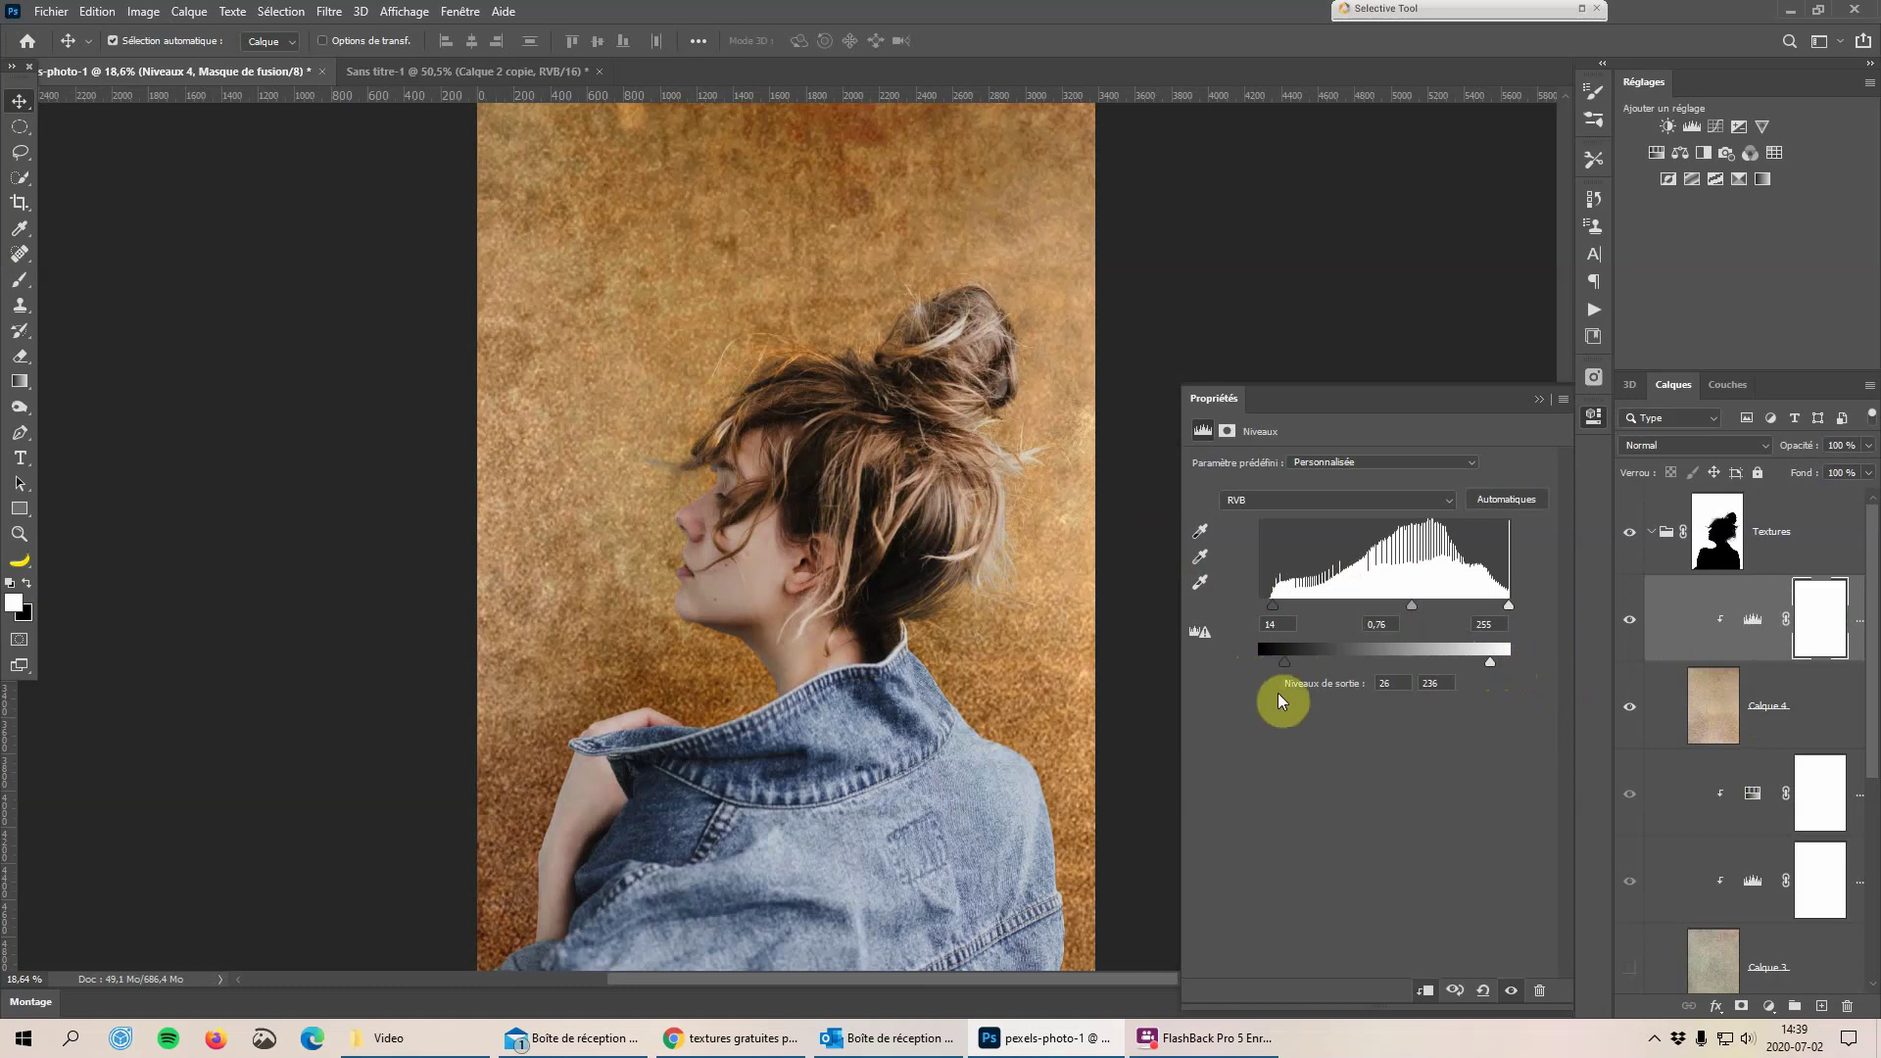
Hide Calque 4 and its clipped Niveaux adjustment in the Textures group, and show the Calque 2 texture instead
left_click(1538, 399)
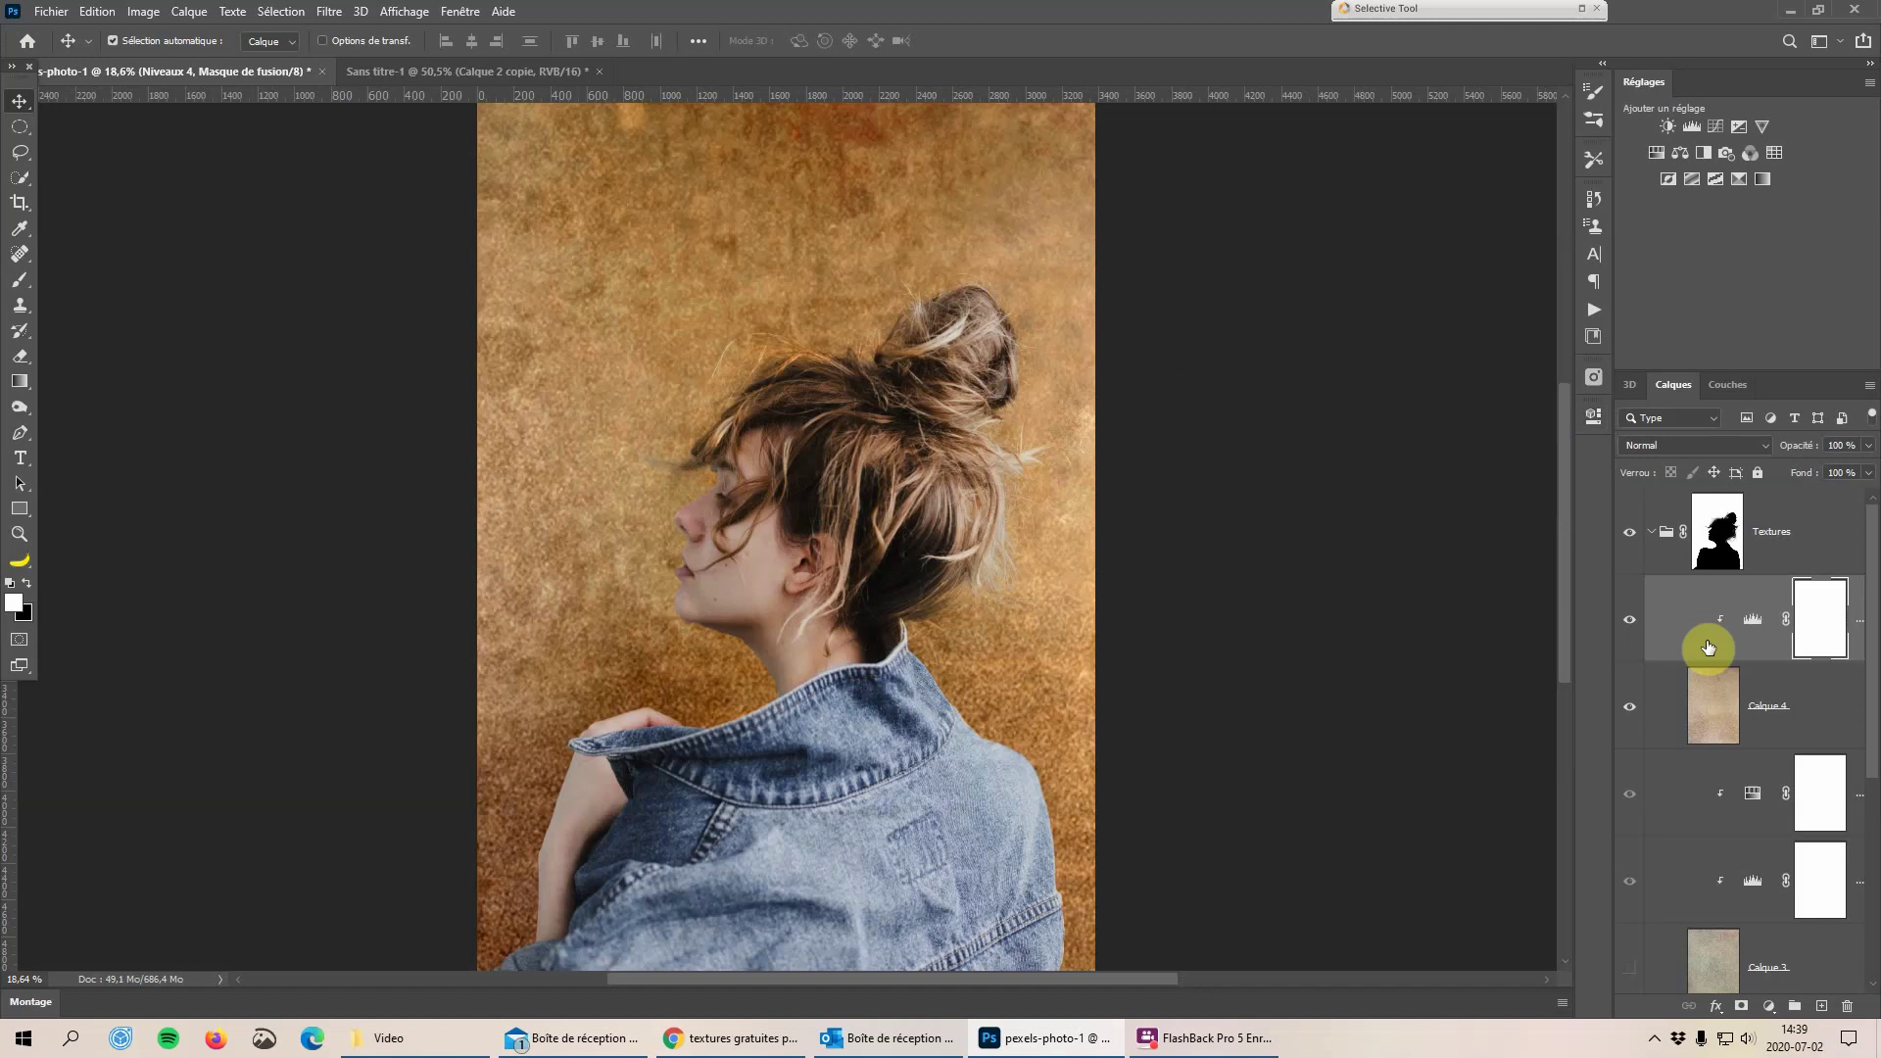
left_click(1632, 624)
left_click(1631, 713)
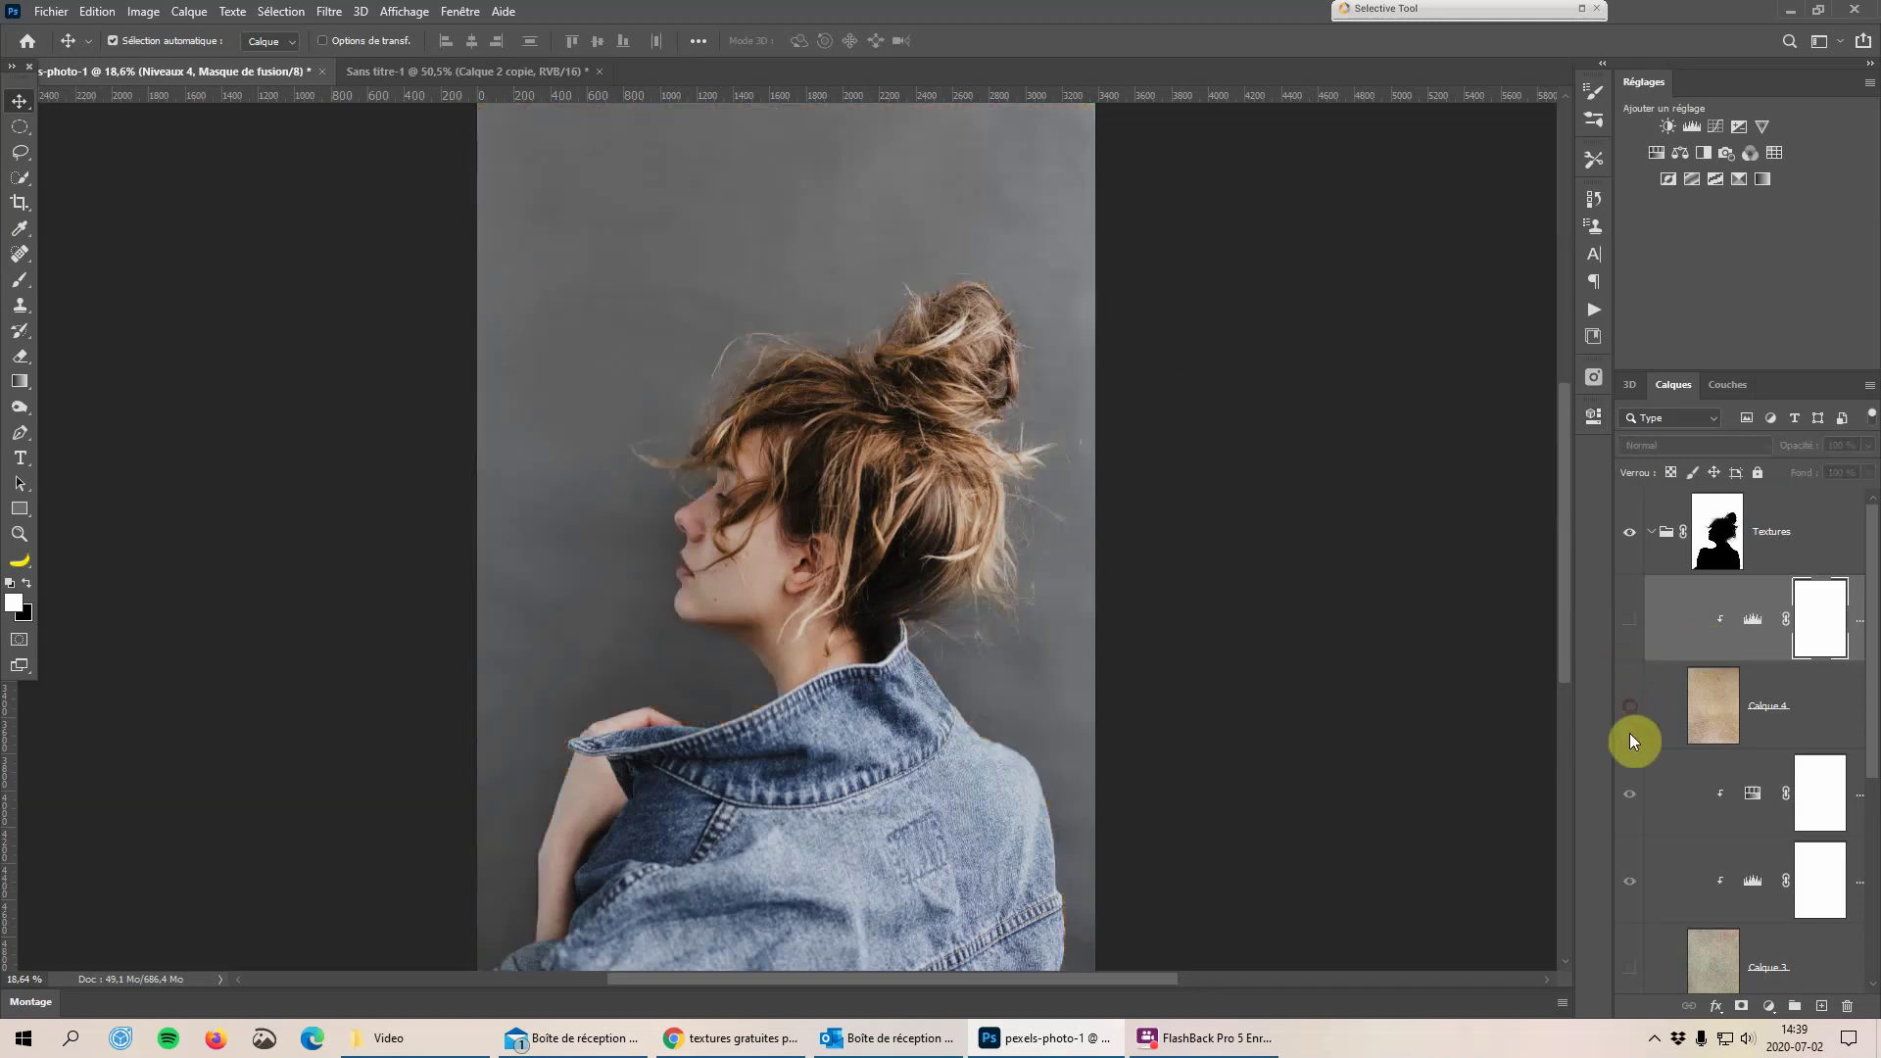
scroll(1701, 732, "down", 2)
scroll(1701, 732, "down", 1)
scroll(1701, 730, "down", 1)
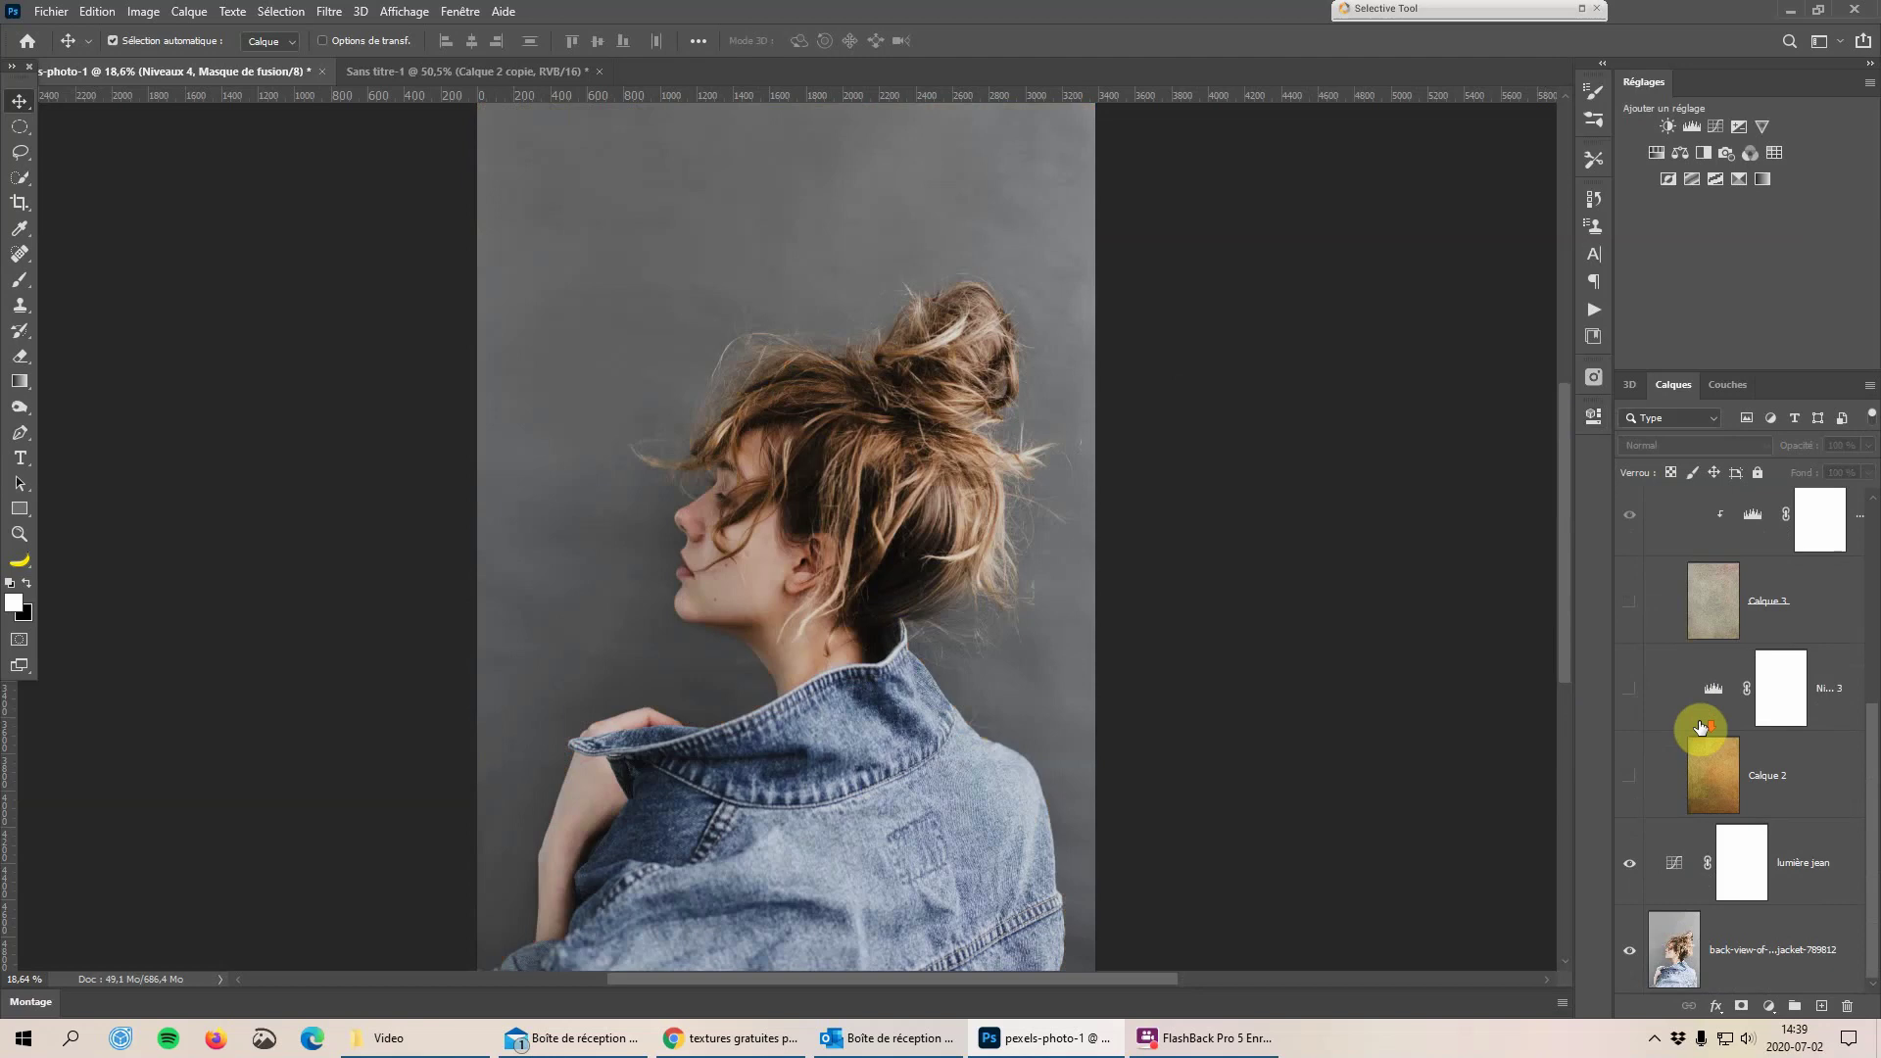
left_click(1630, 783)
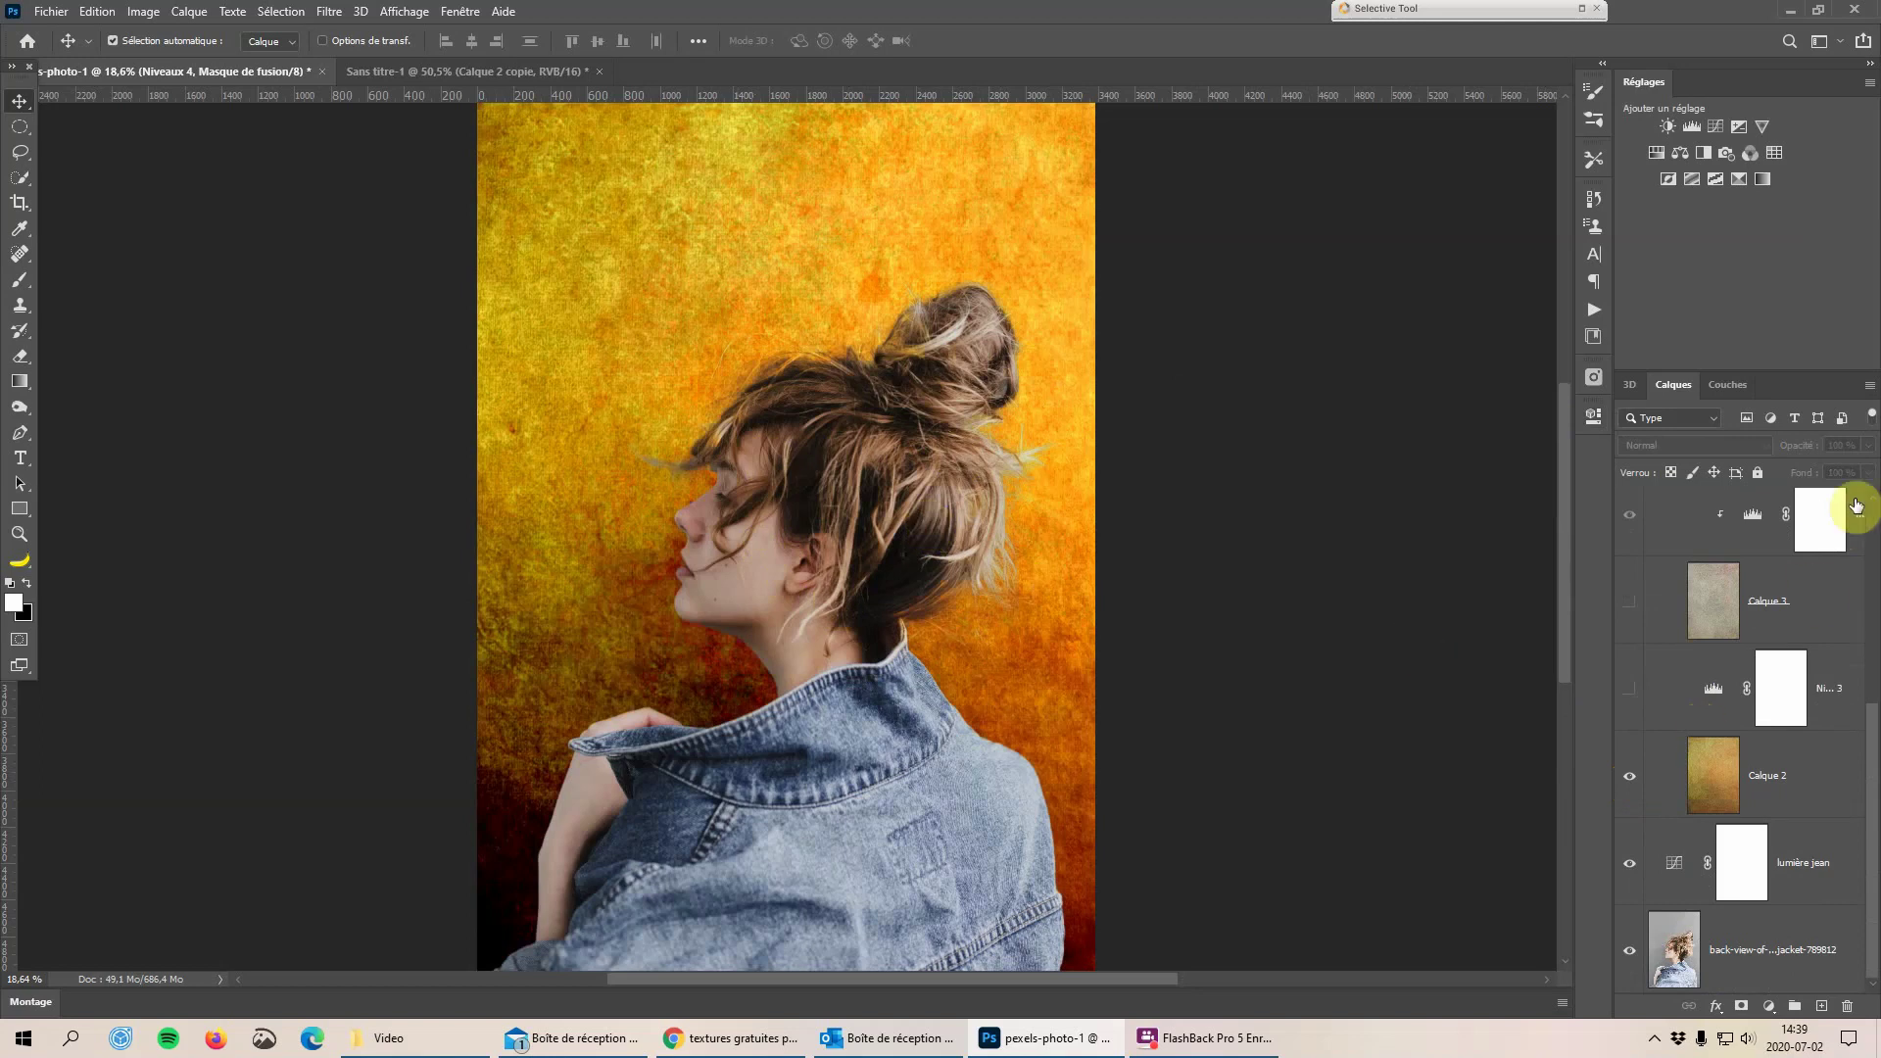
Set the Textures group's blend mode to Incrustation
scroll(1848, 515, "up", 3)
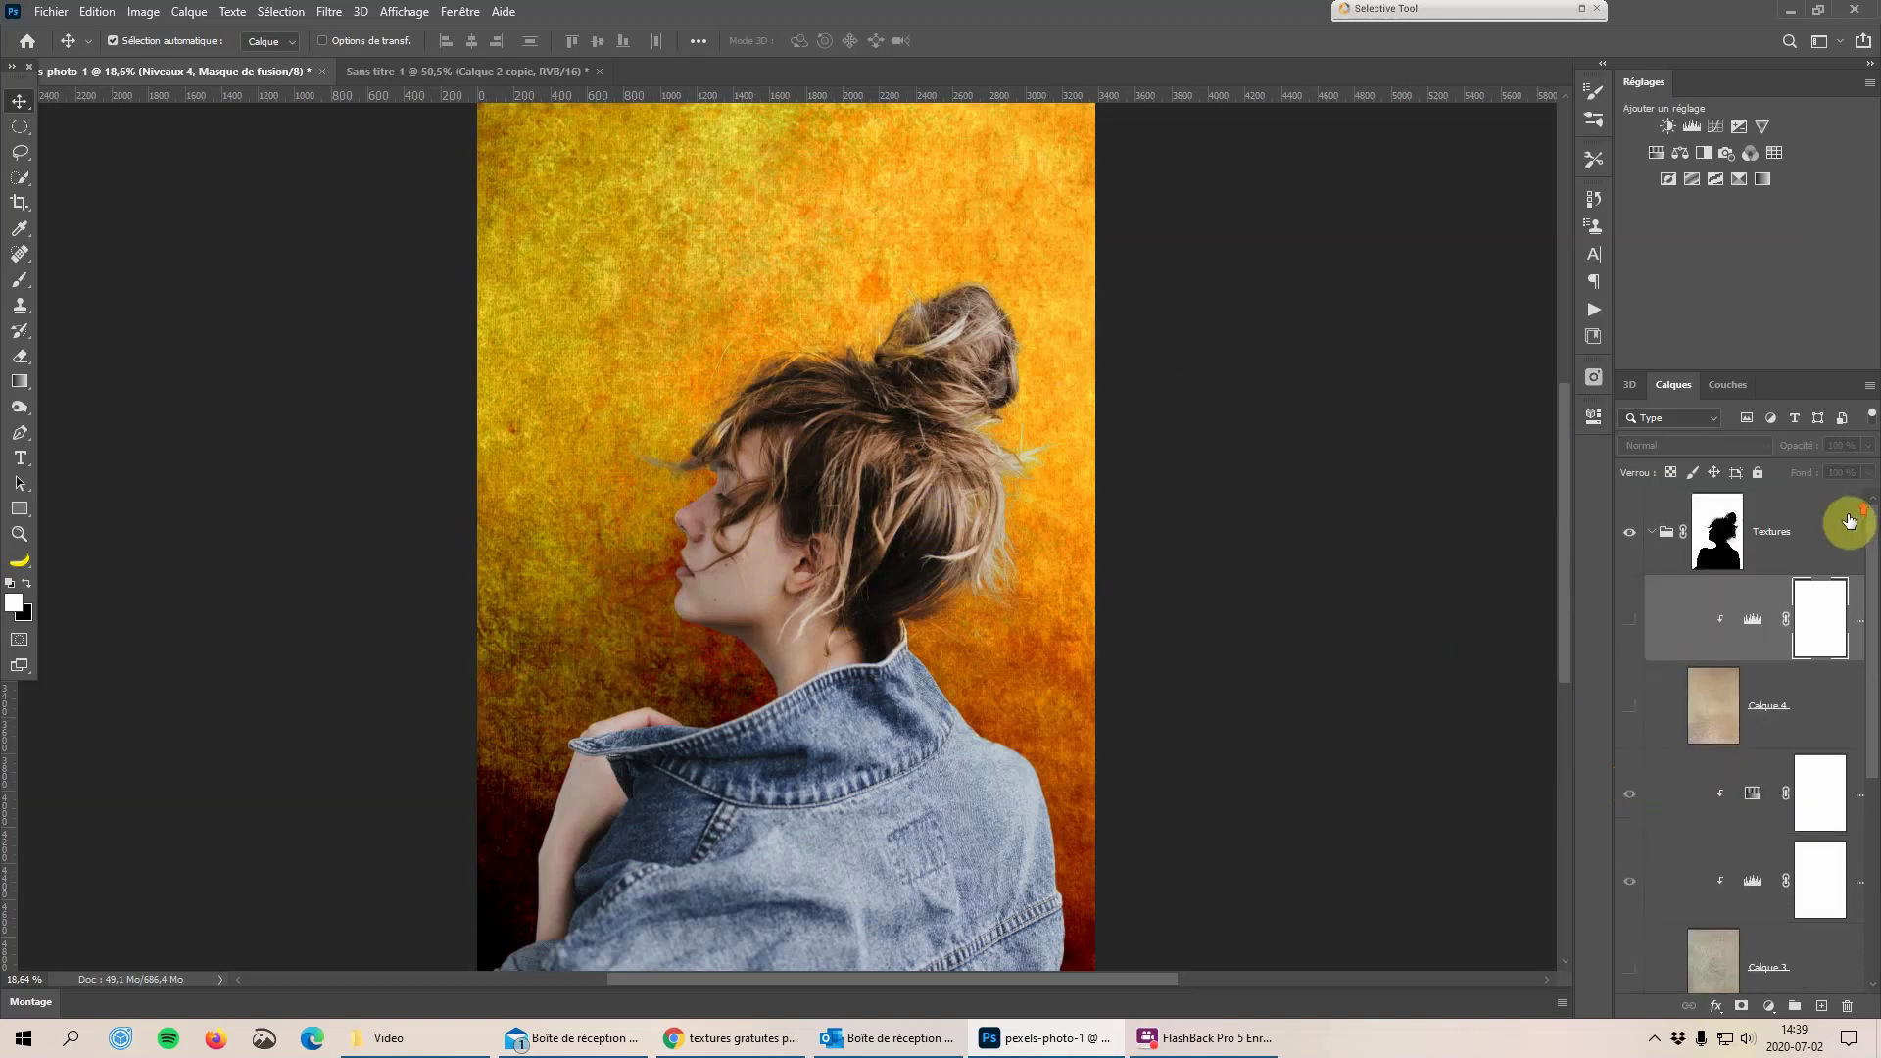
left_click(1795, 537)
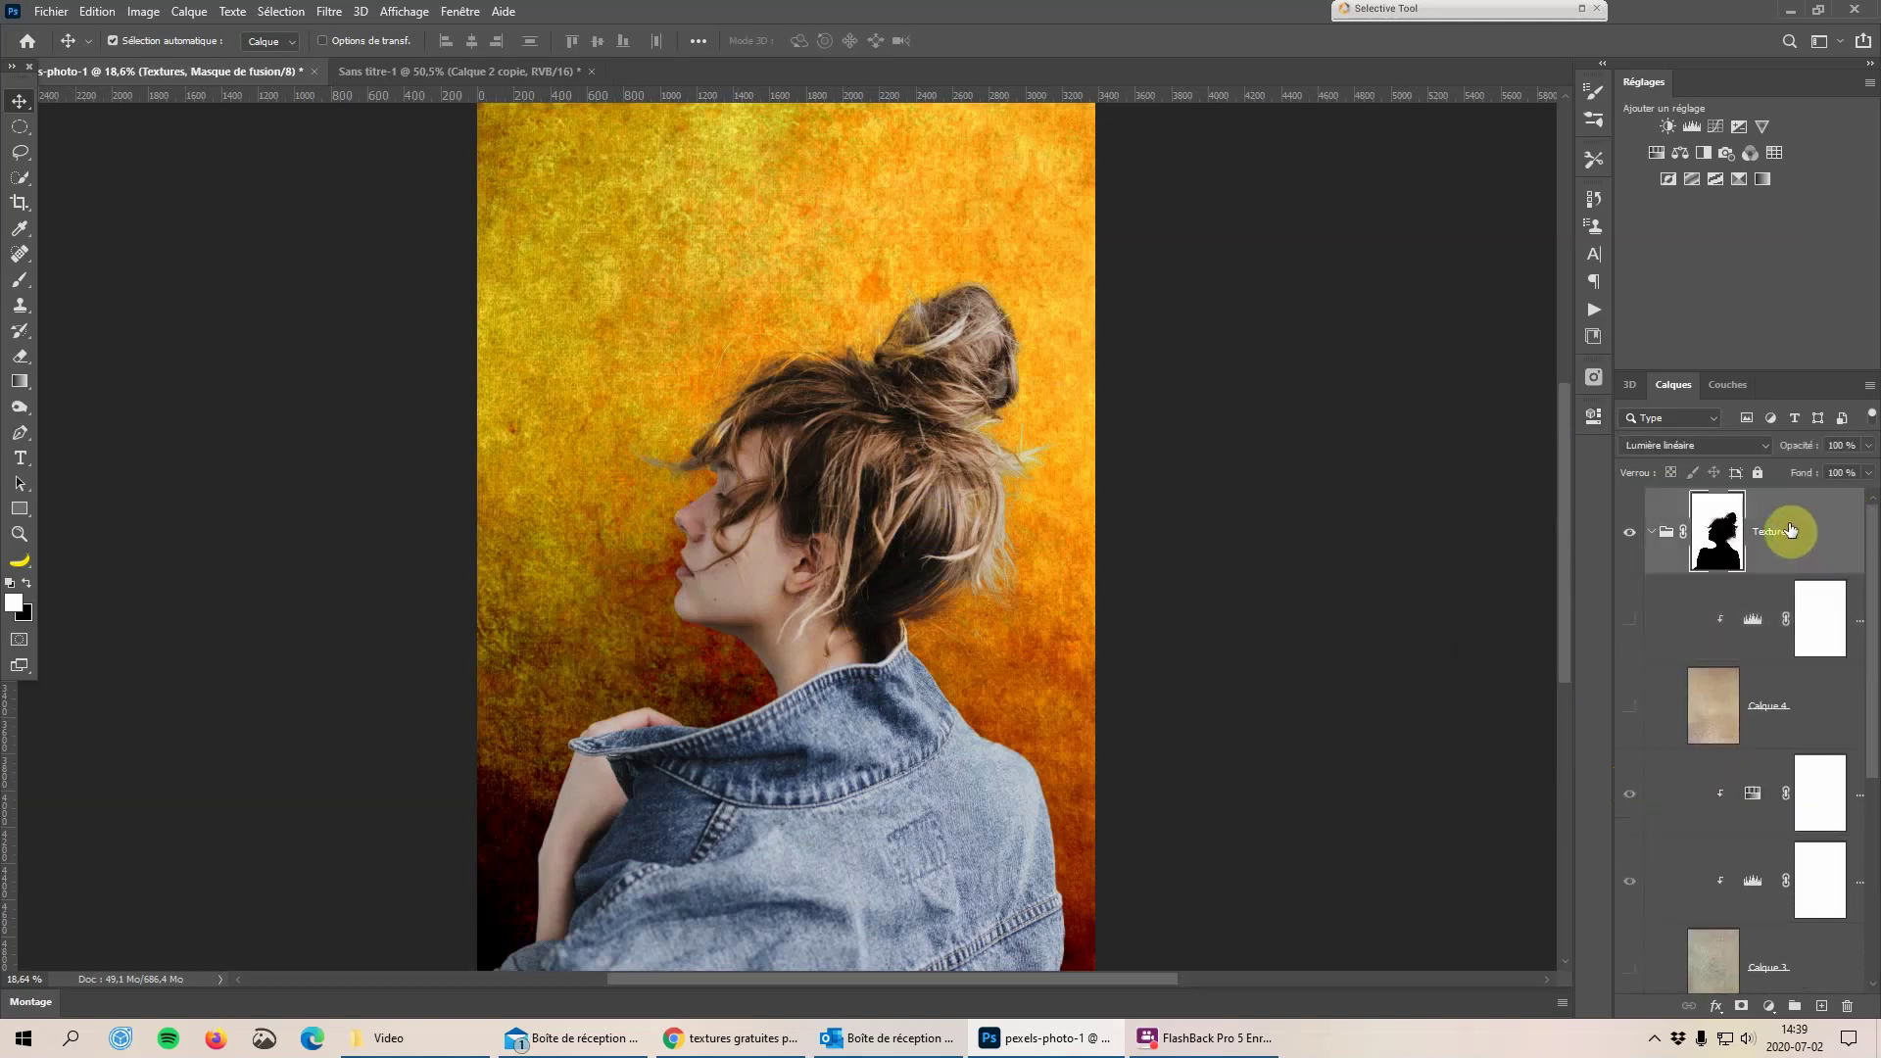
left_click(1695, 443)
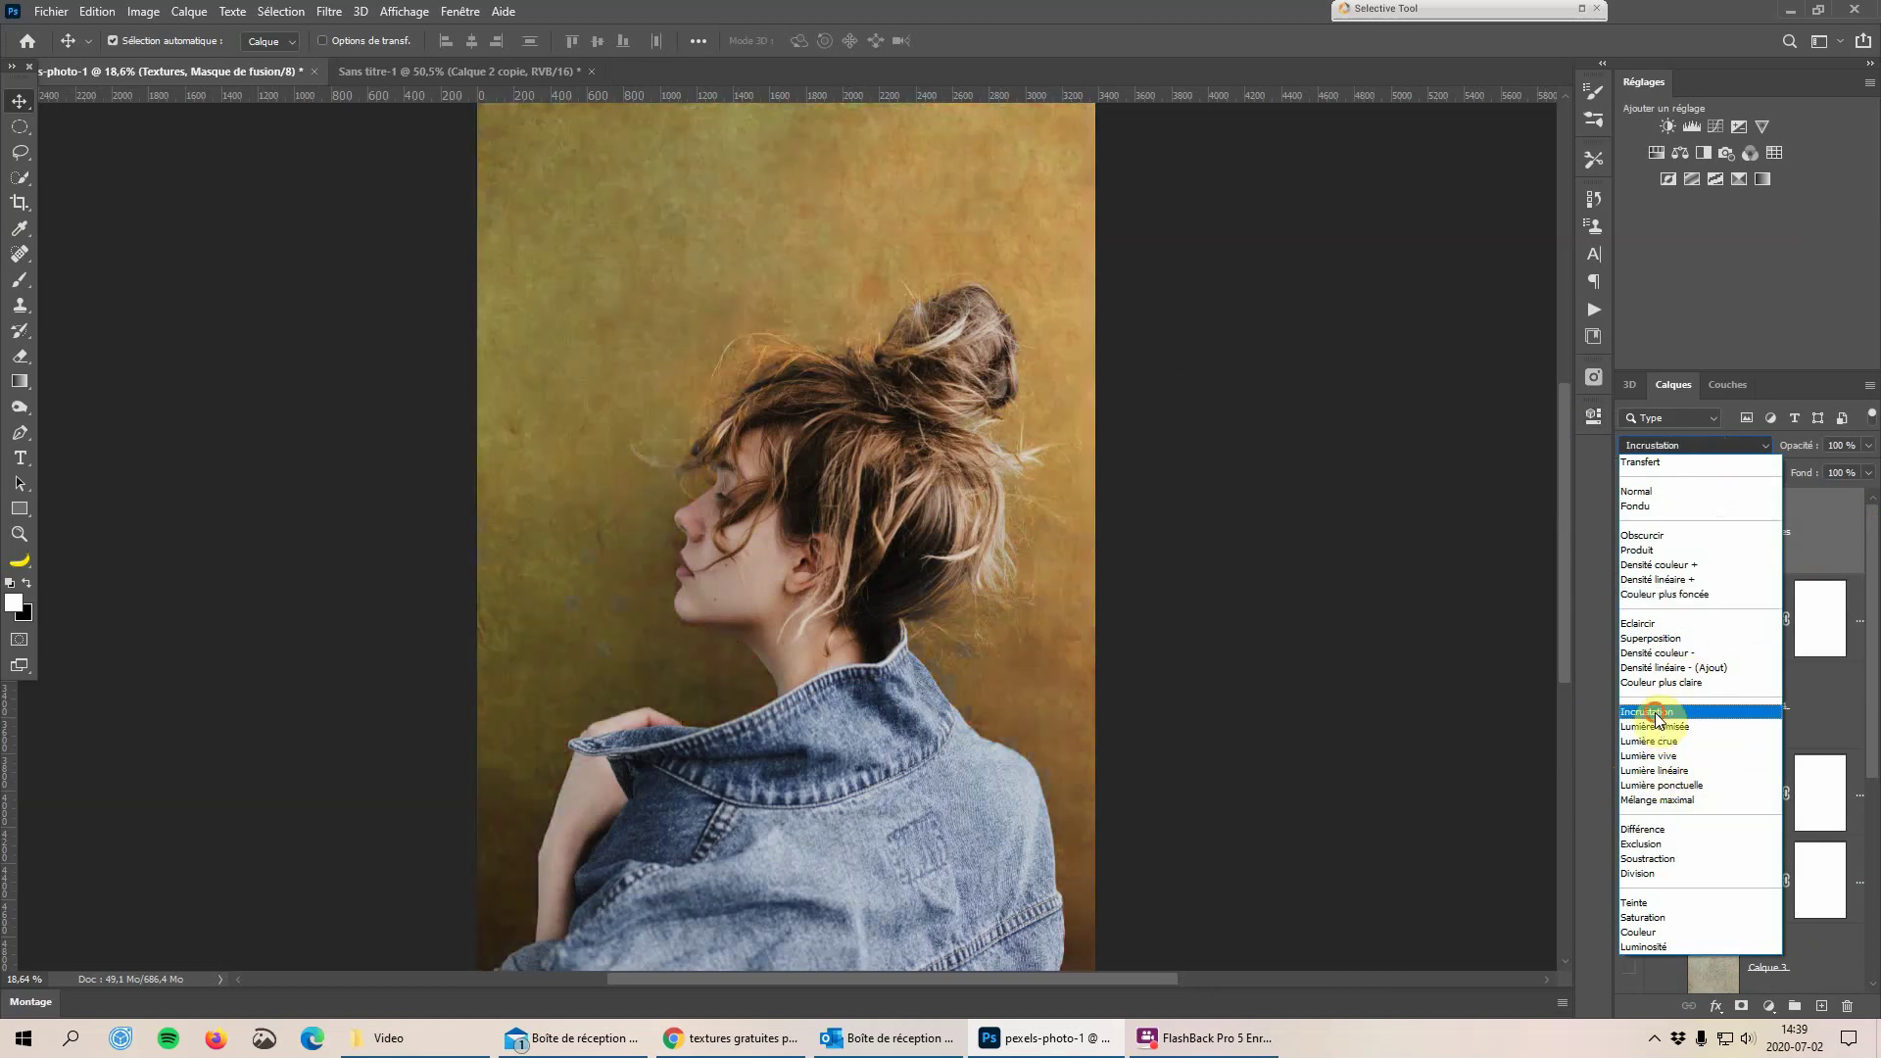
left_click(1656, 713)
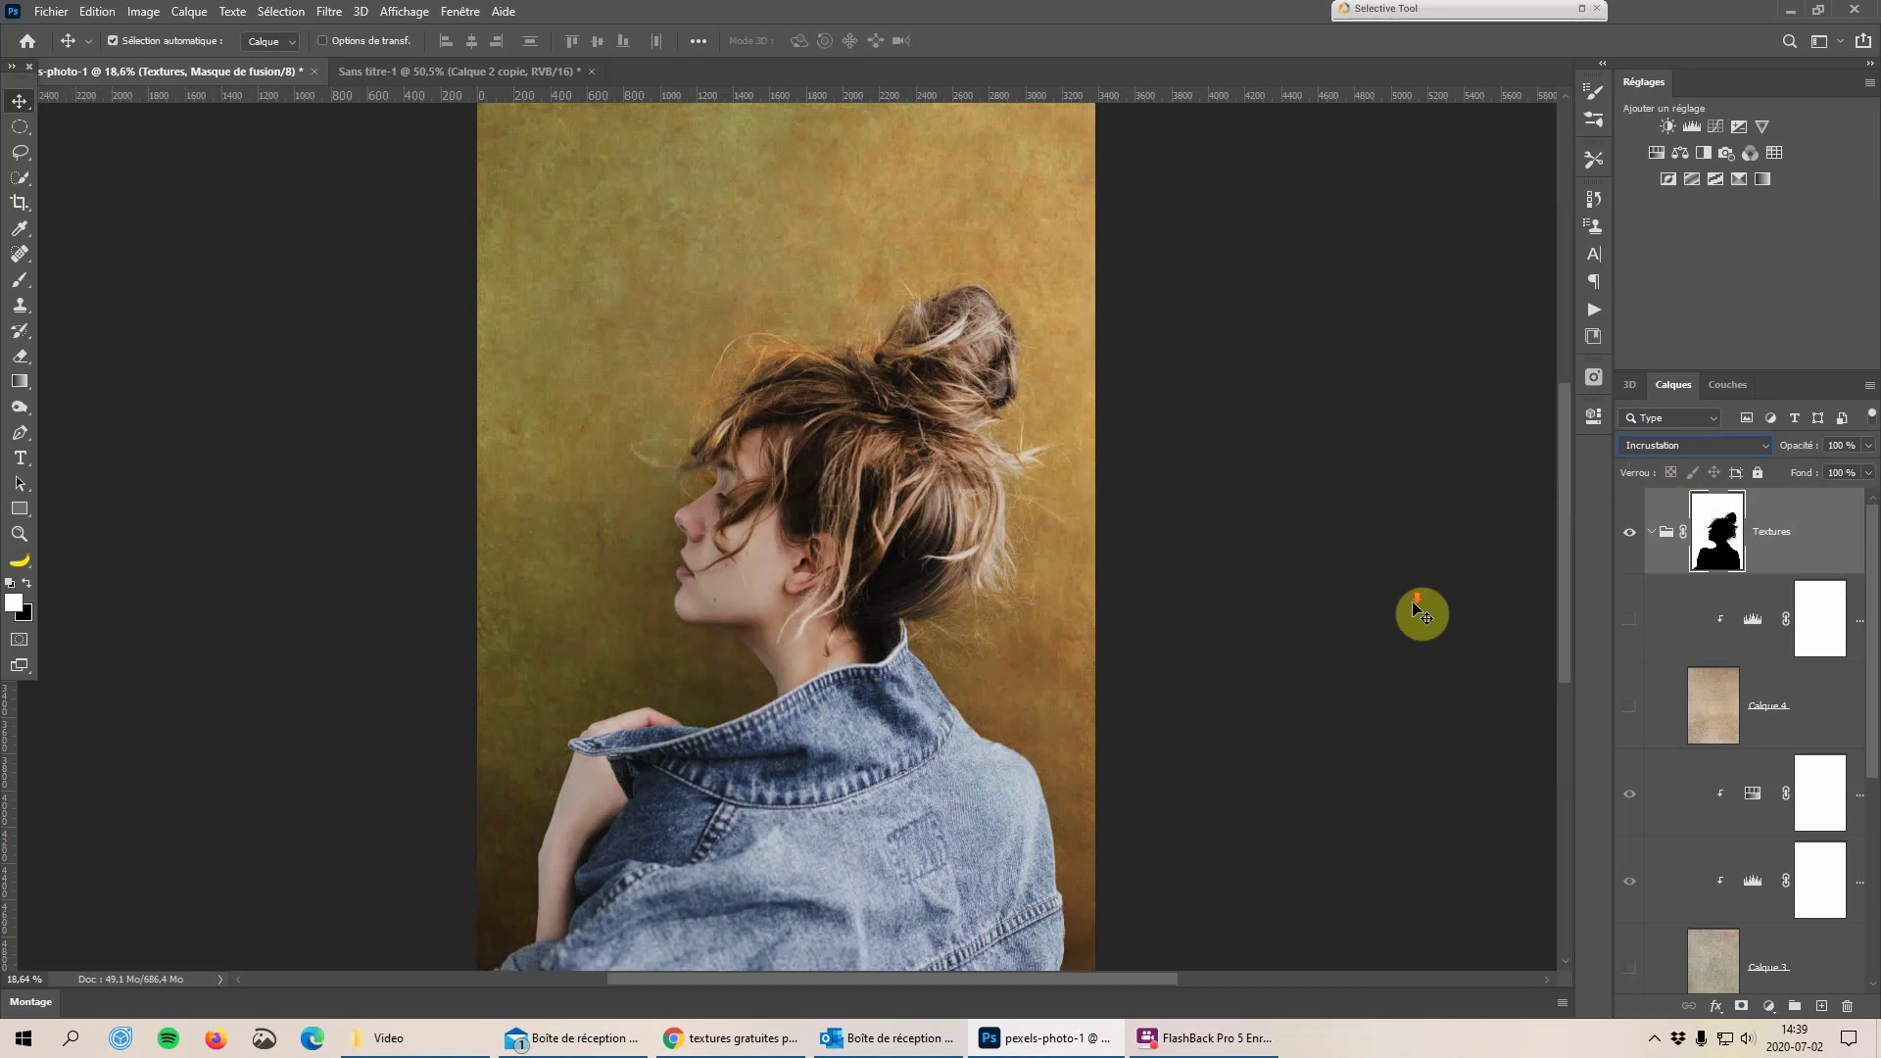
Show the Niveaux 3 adjustment above Calque 2 and clip it to that layer
scroll(1749, 754, "down", 5)
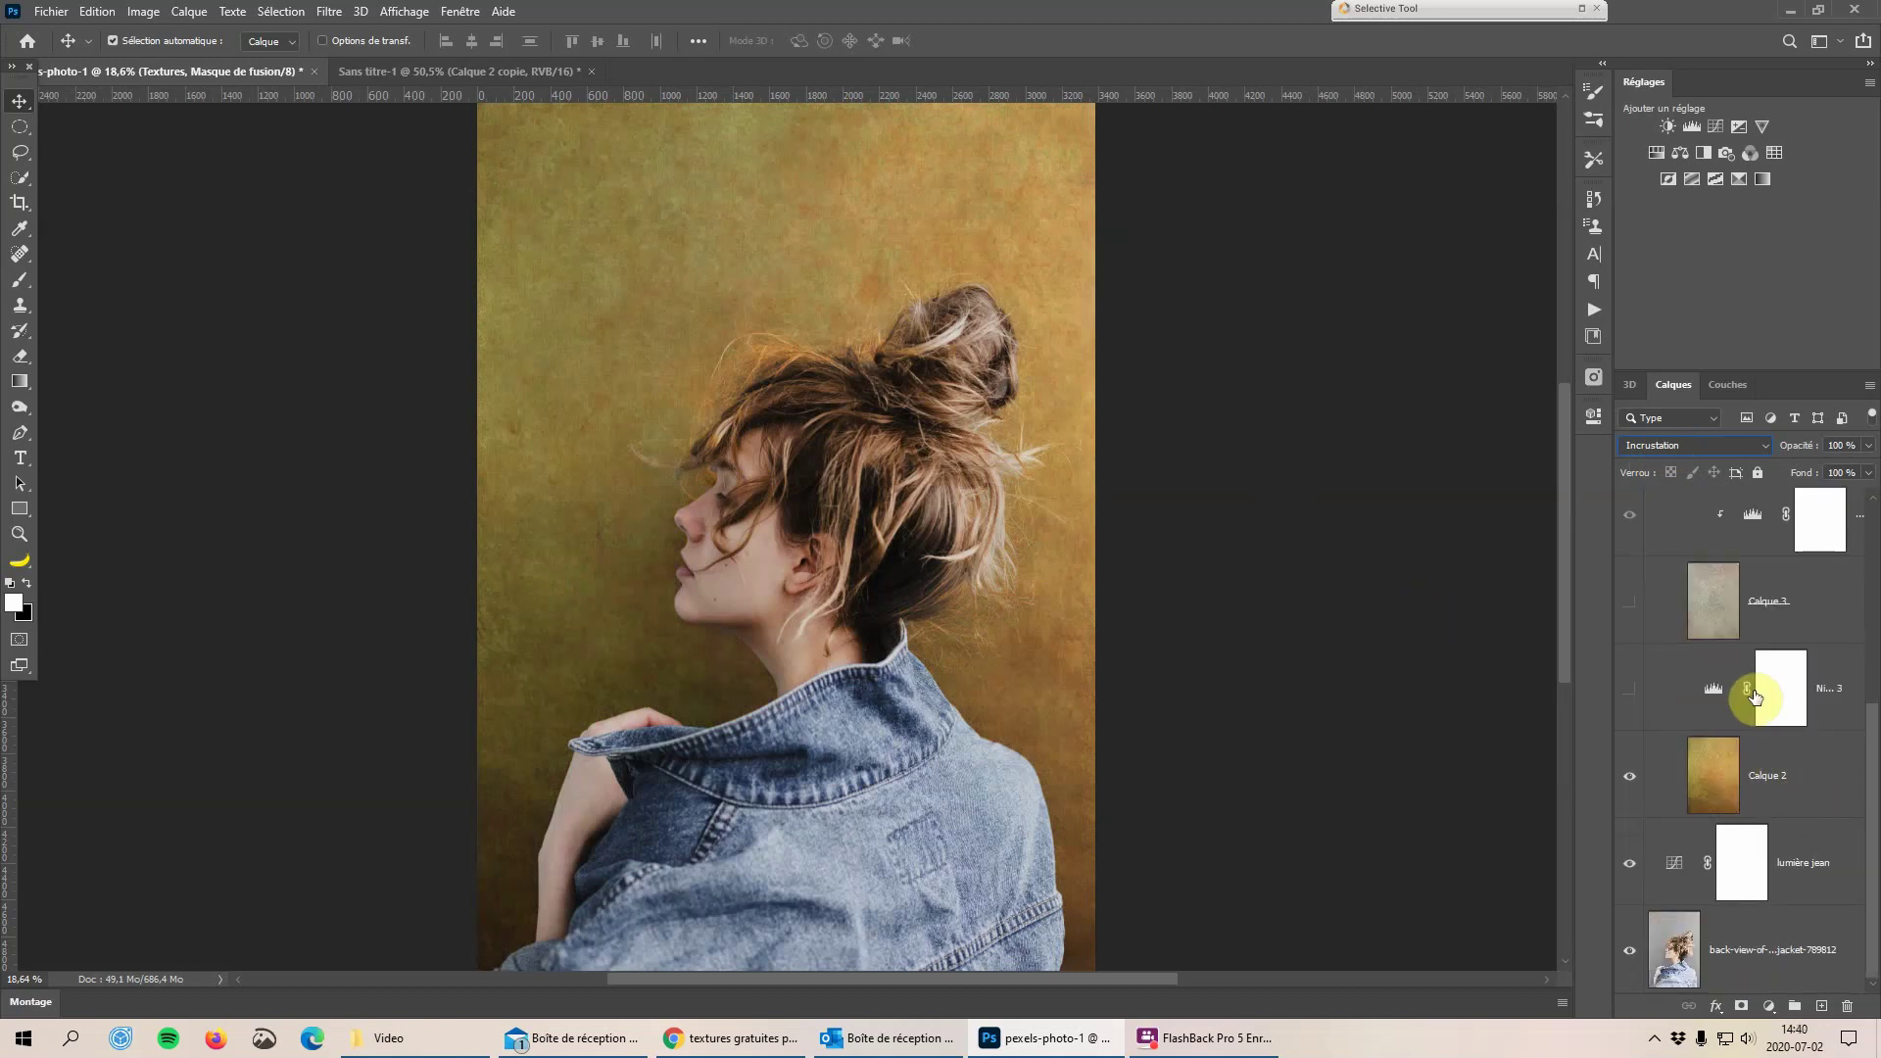
left_click(1633, 698)
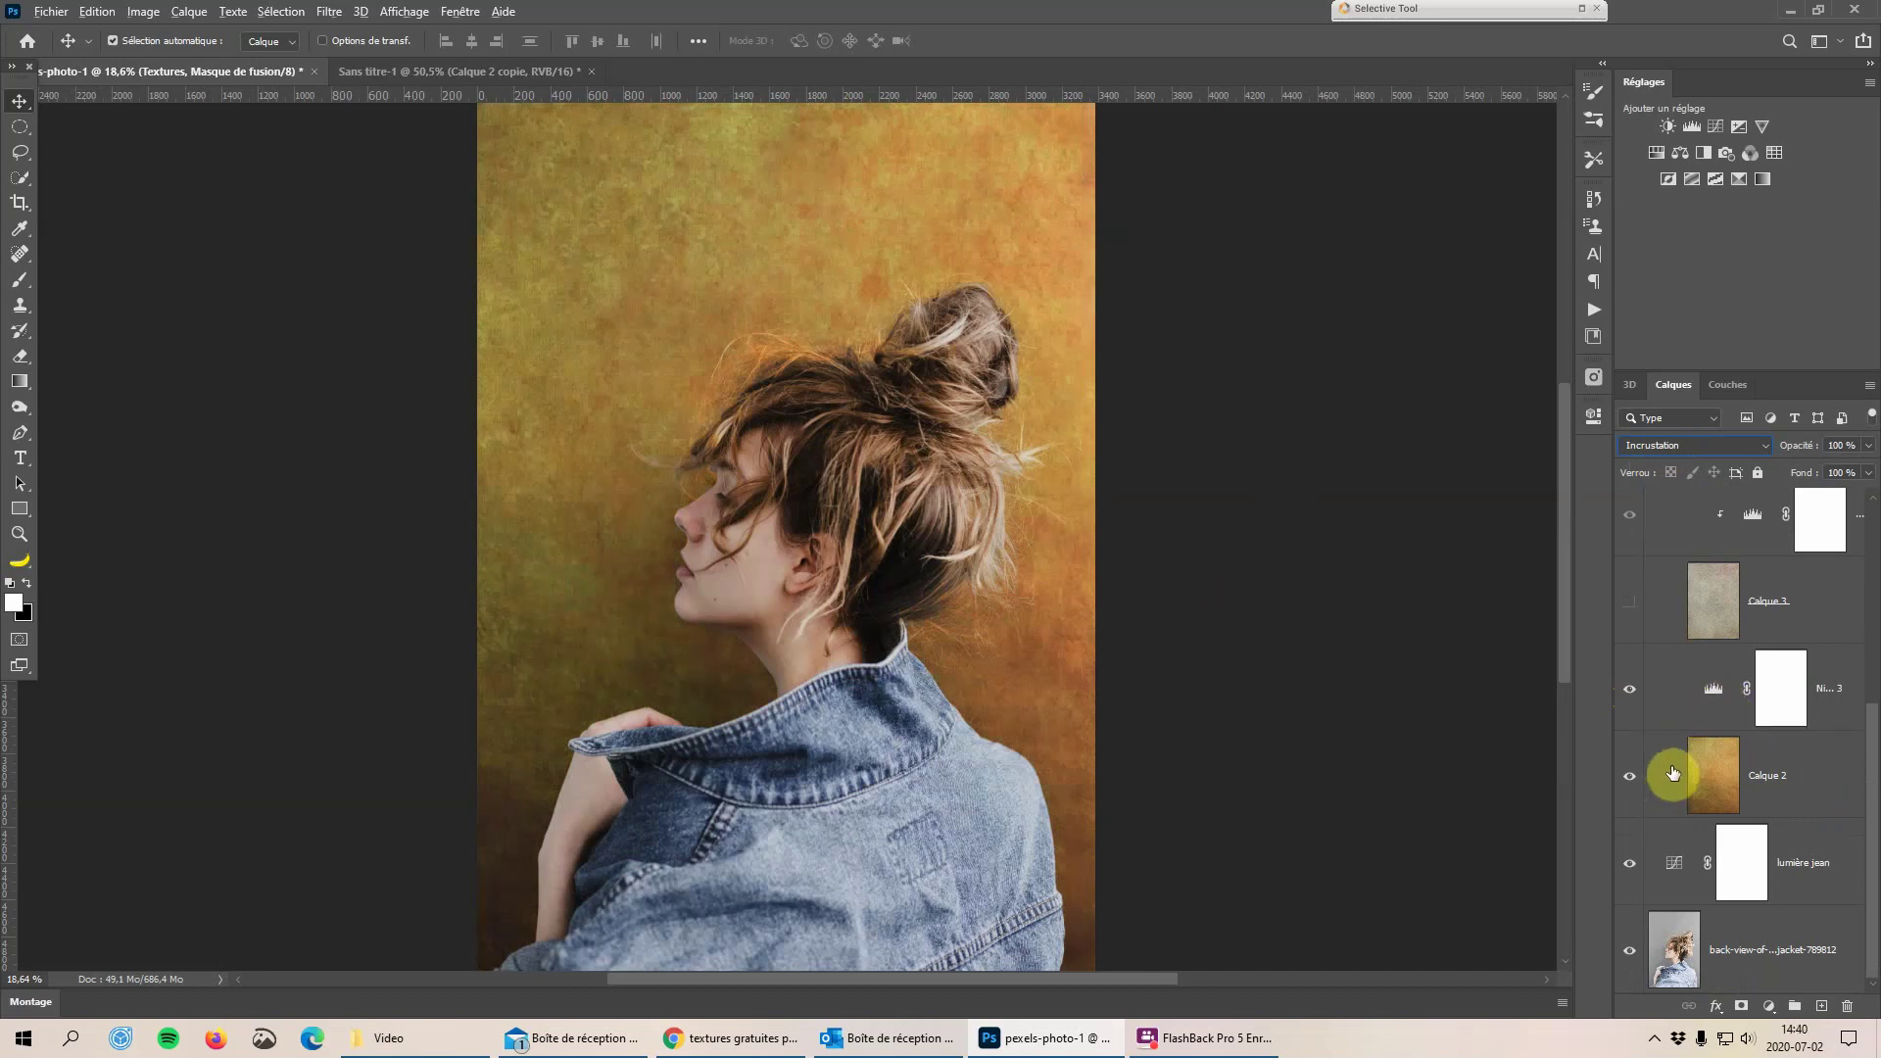
left_click(1681, 725, "alt")
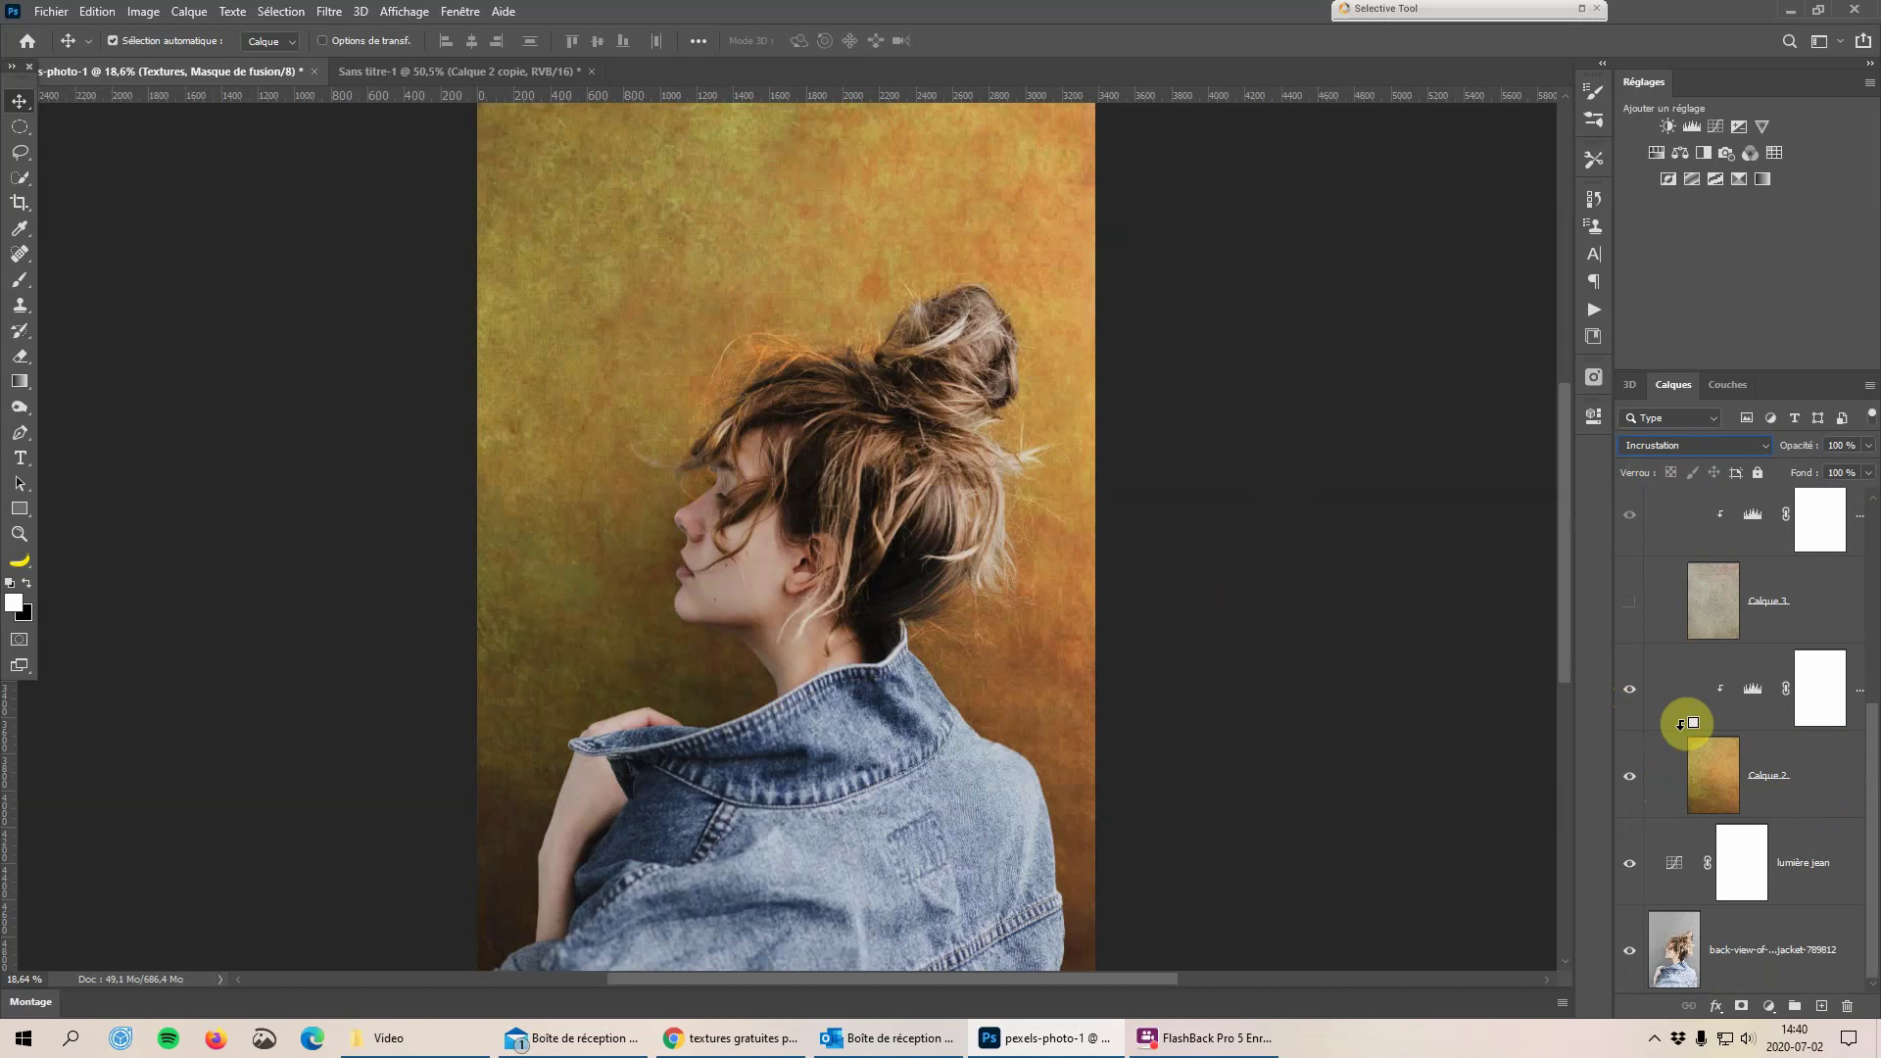
Set the Niveaux 3 adjustment's white point to 197 and output levels to 54 and 251, and collapse the Textures group
left_click(1750, 694)
double_click(1750, 694)
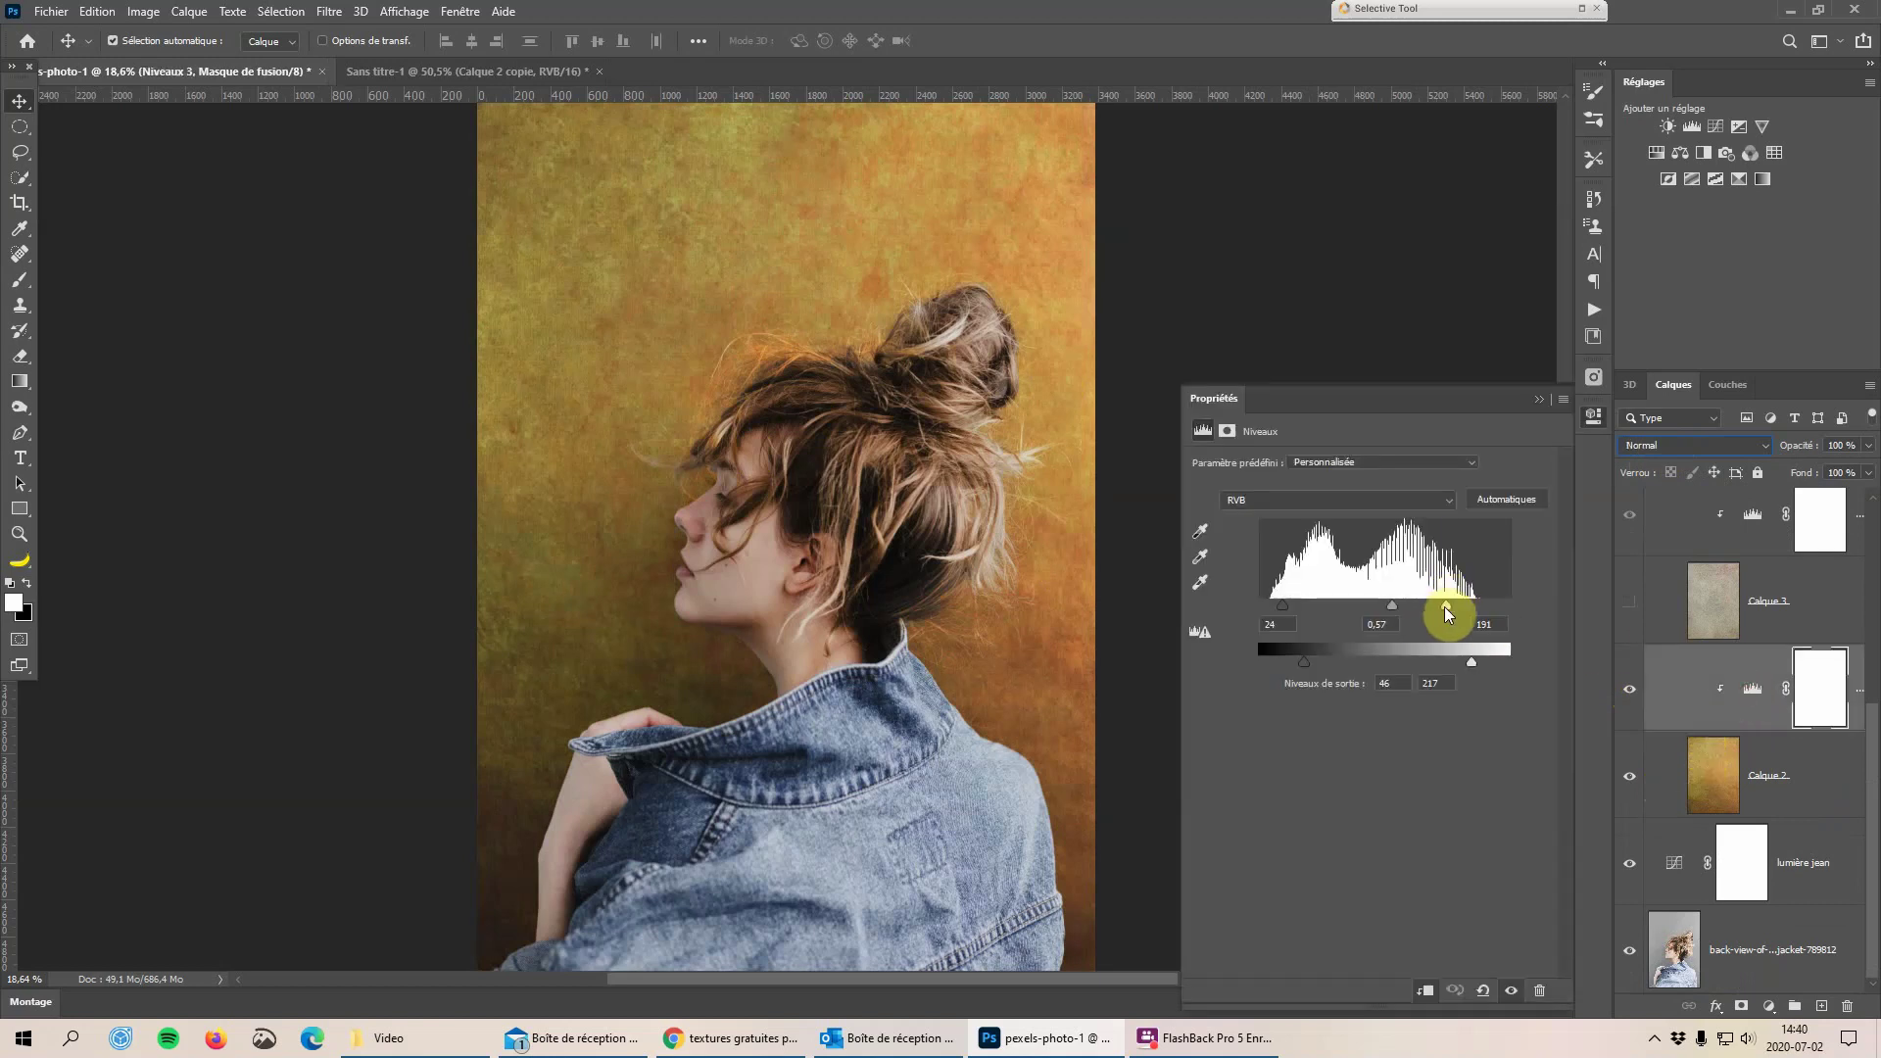
mouse_move(1444, 604)
left_mouse_down()
mouse_move(1478, 607)
mouse_move(1458, 609)
left_mouse_up()
left_click_drag(1474, 663, 1505, 662)
mouse_move(1303, 669)
left_mouse_down()
mouse_move(1368, 664)
mouse_move(1313, 662)
left_mouse_up()
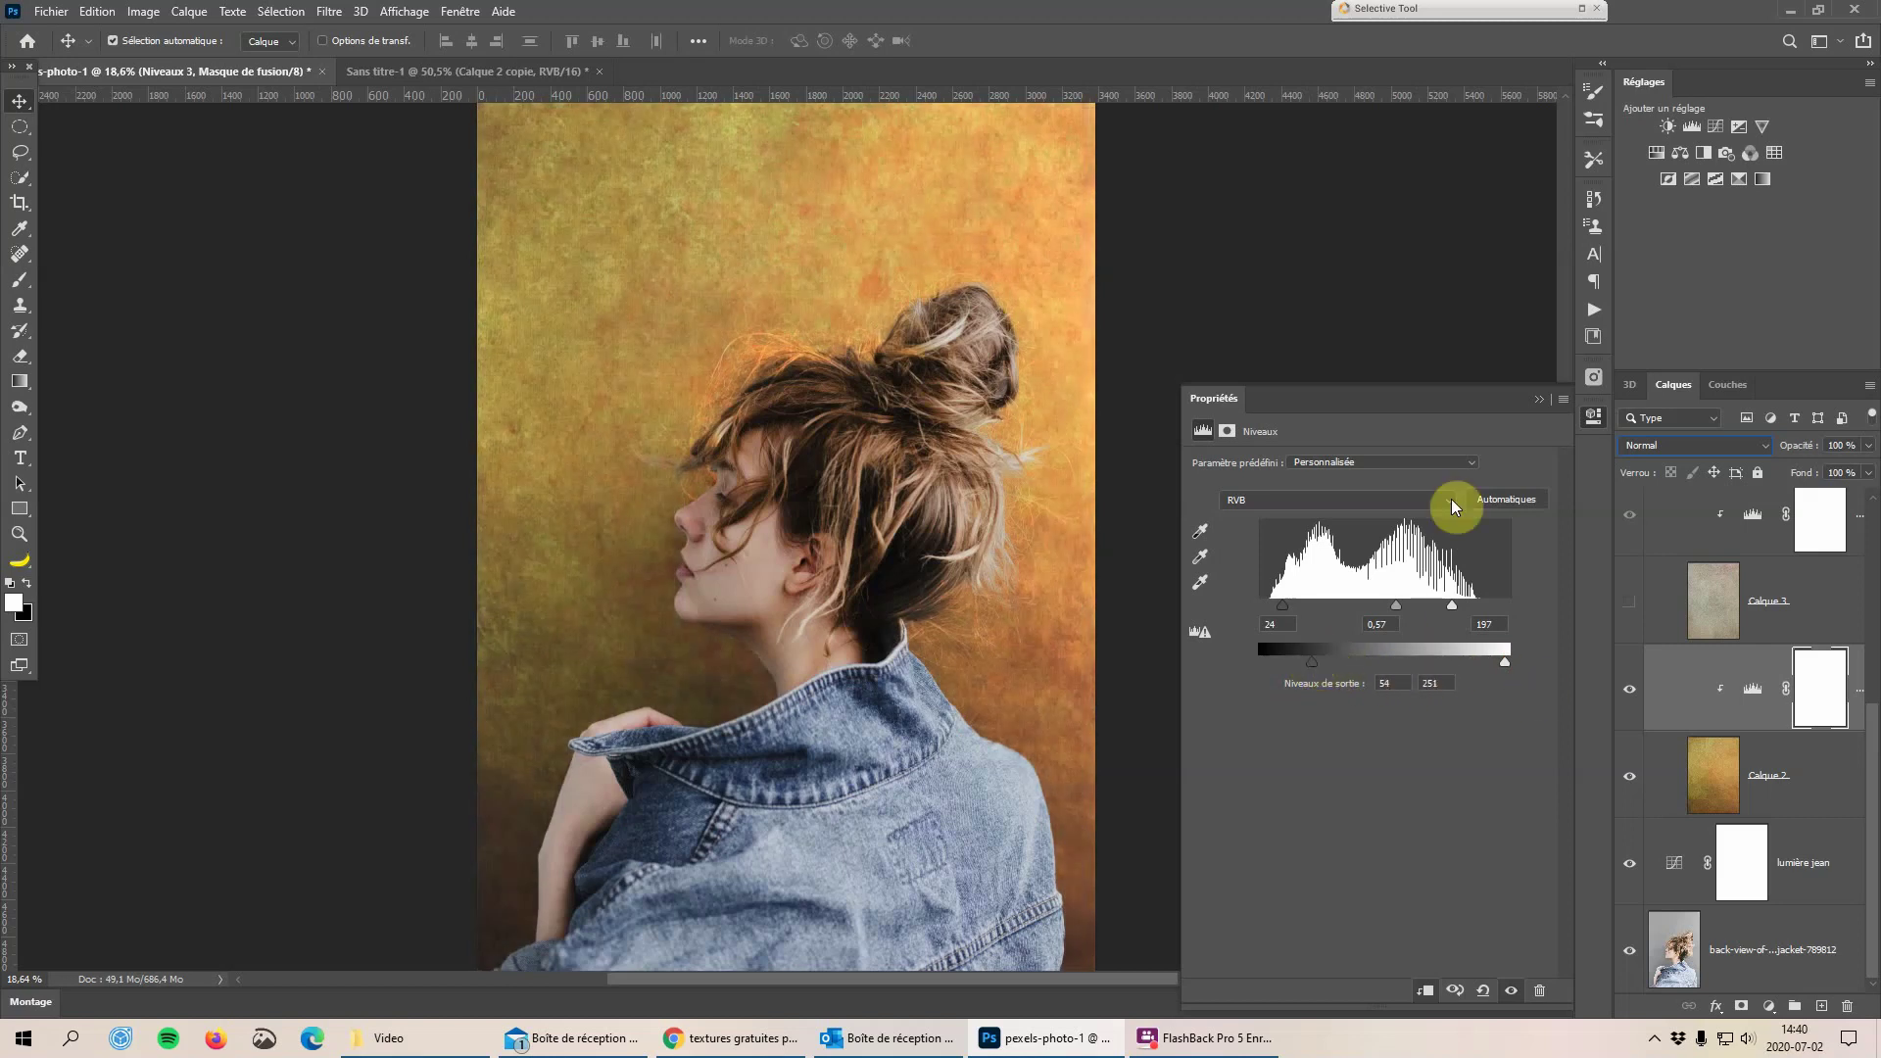
left_click(1540, 399)
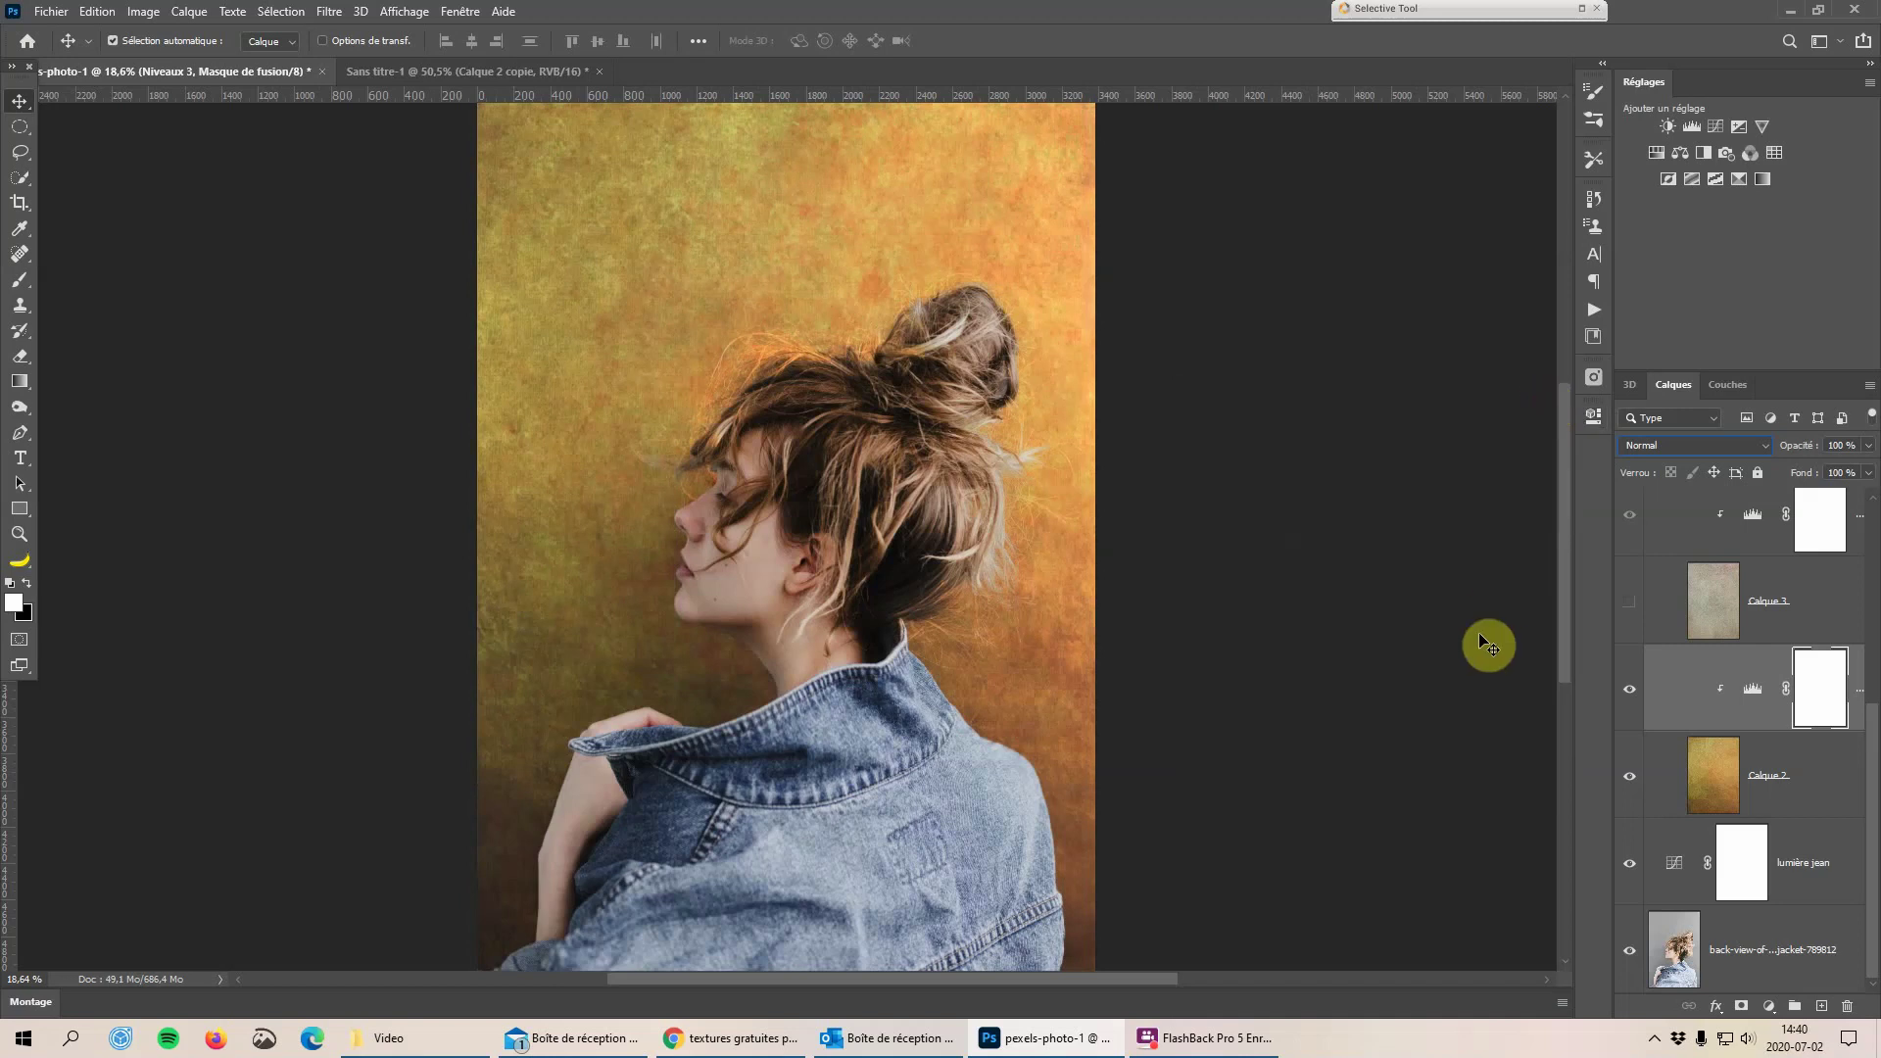
scroll(1688, 734, "up", 3)
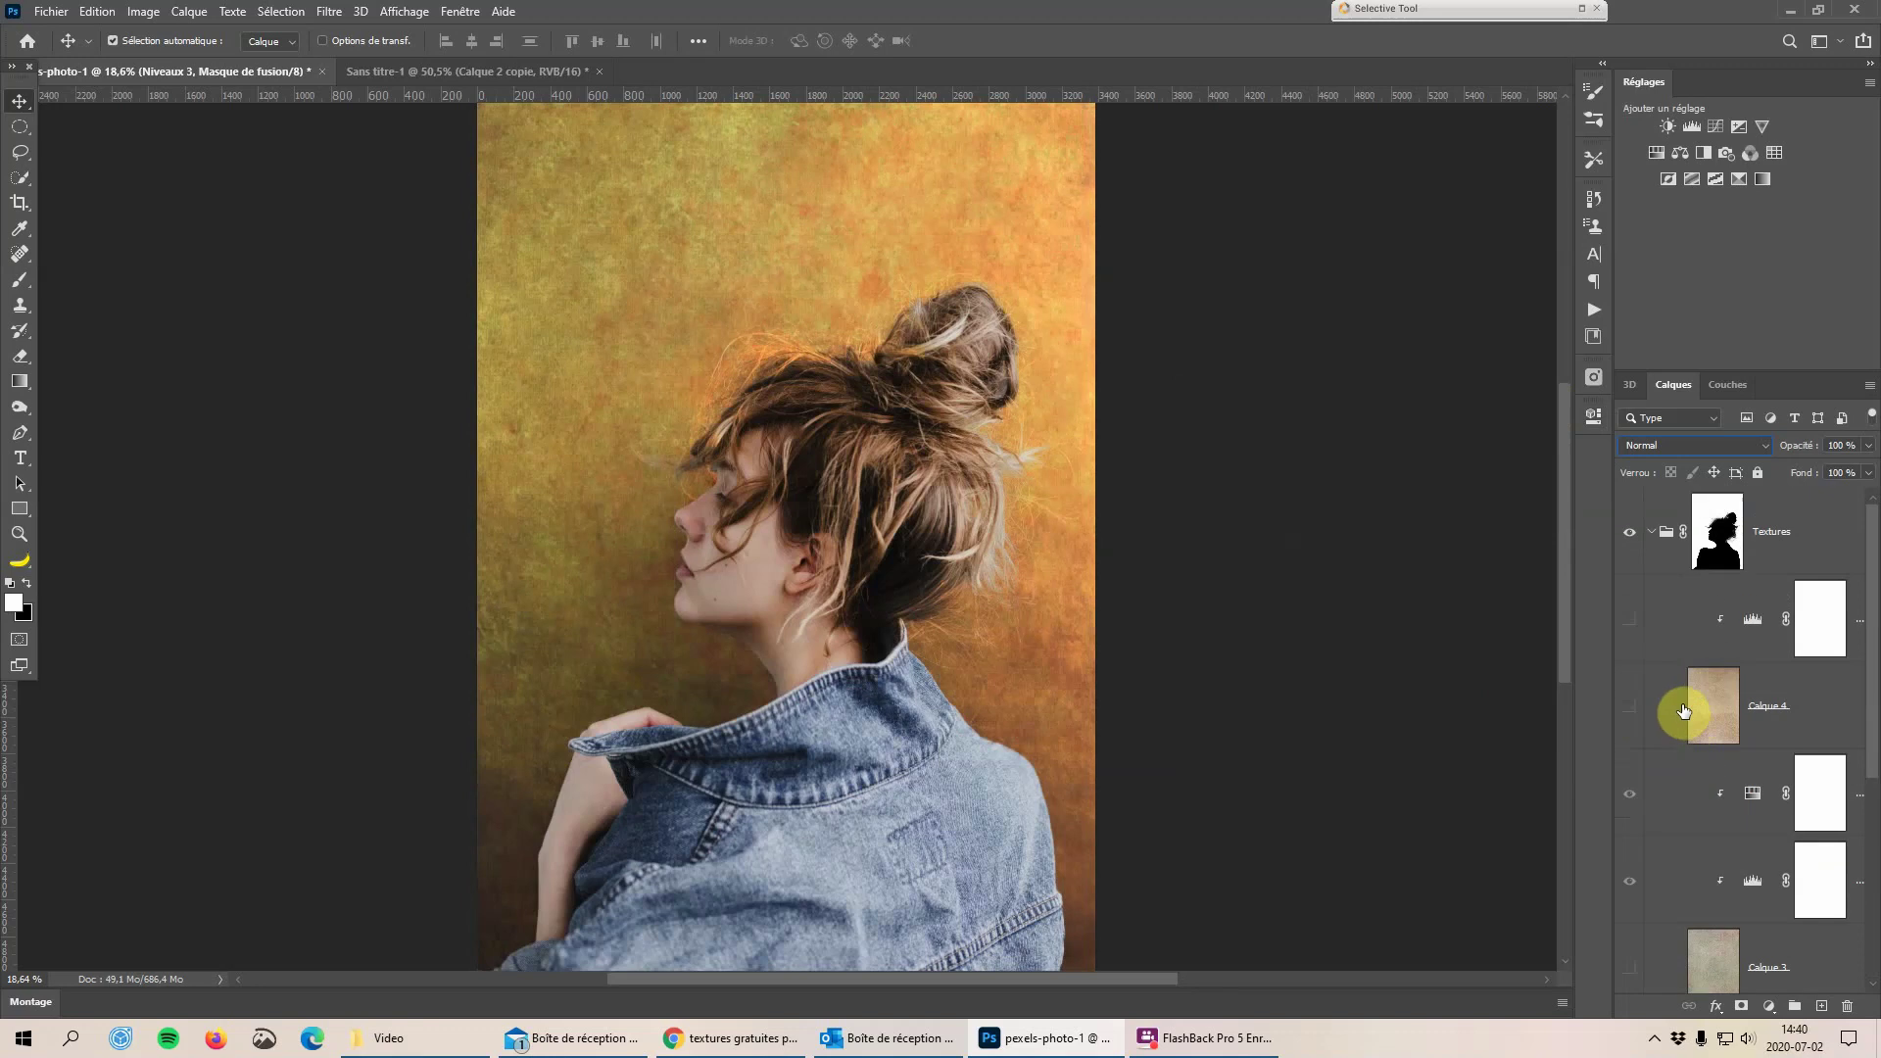
left_click(1652, 531)
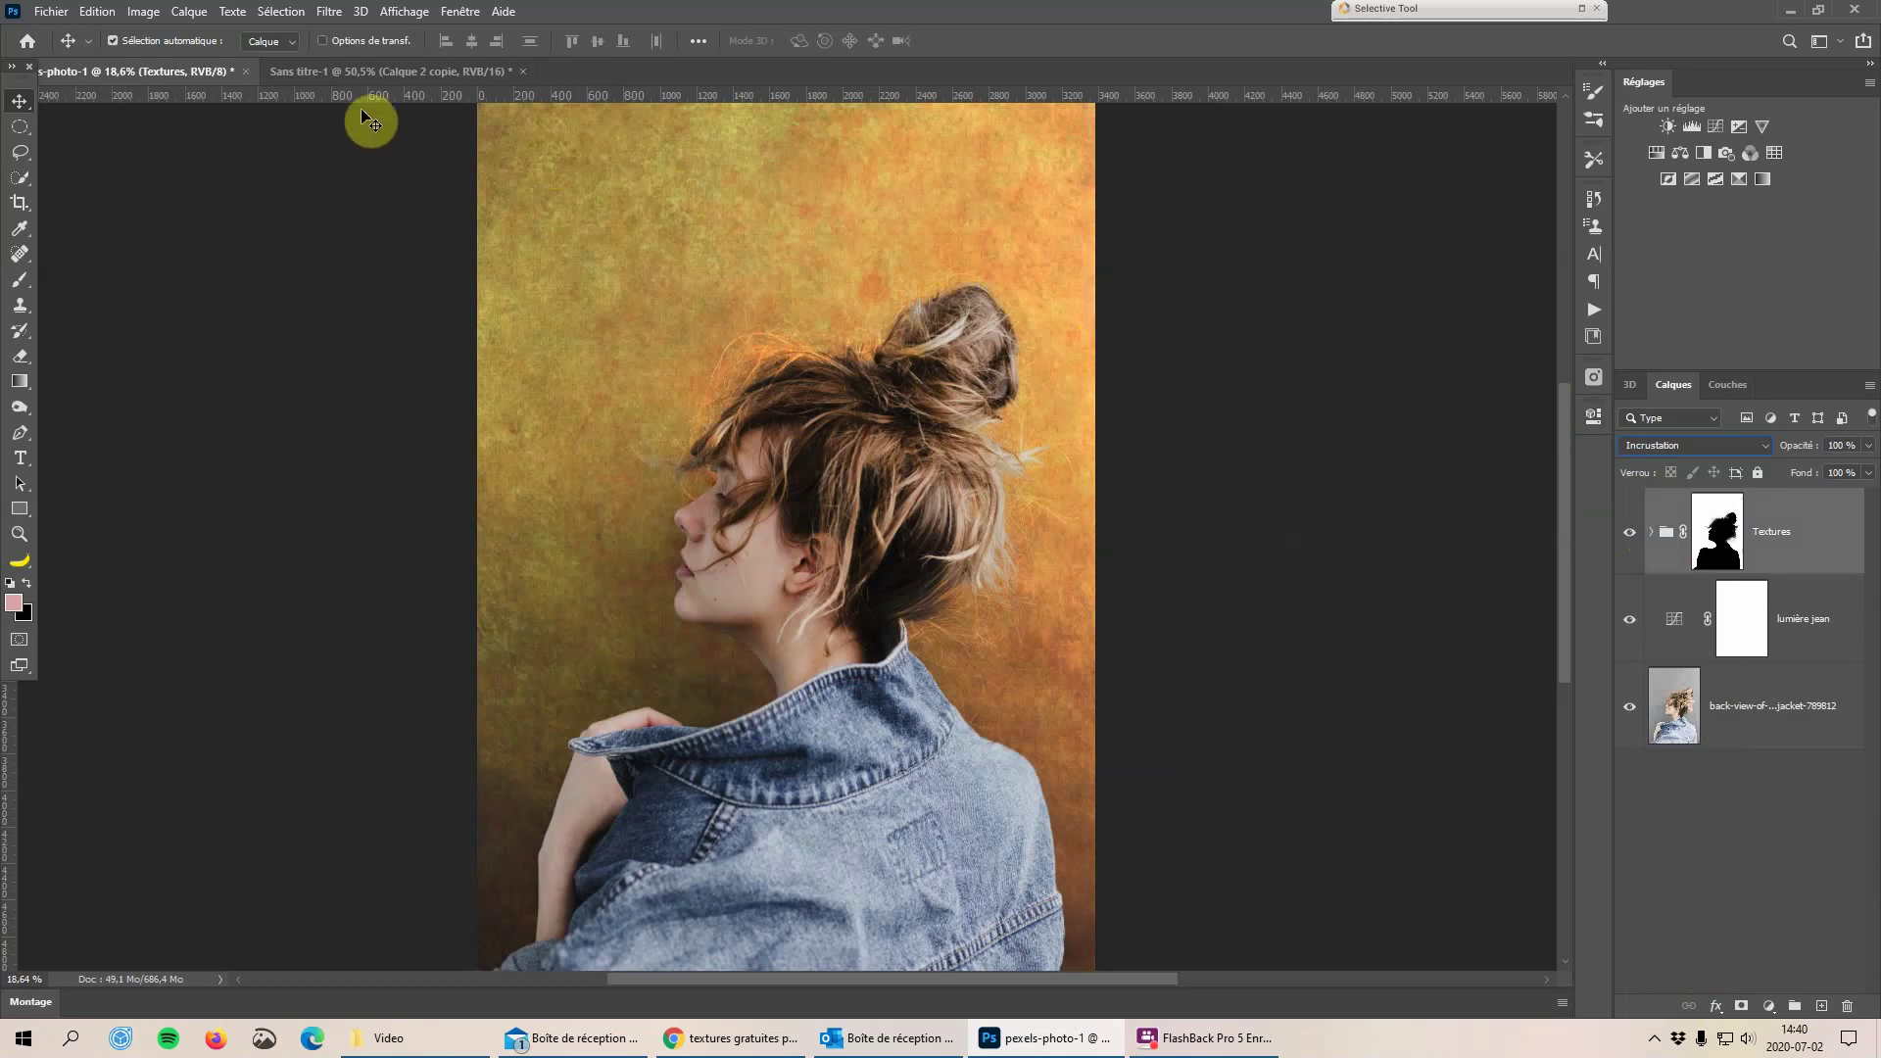
Switch to the Sans titre-1 flower document and hide Calque 2 copie, Calque 2 and the masked, blurred texture layer
left_click(391, 71)
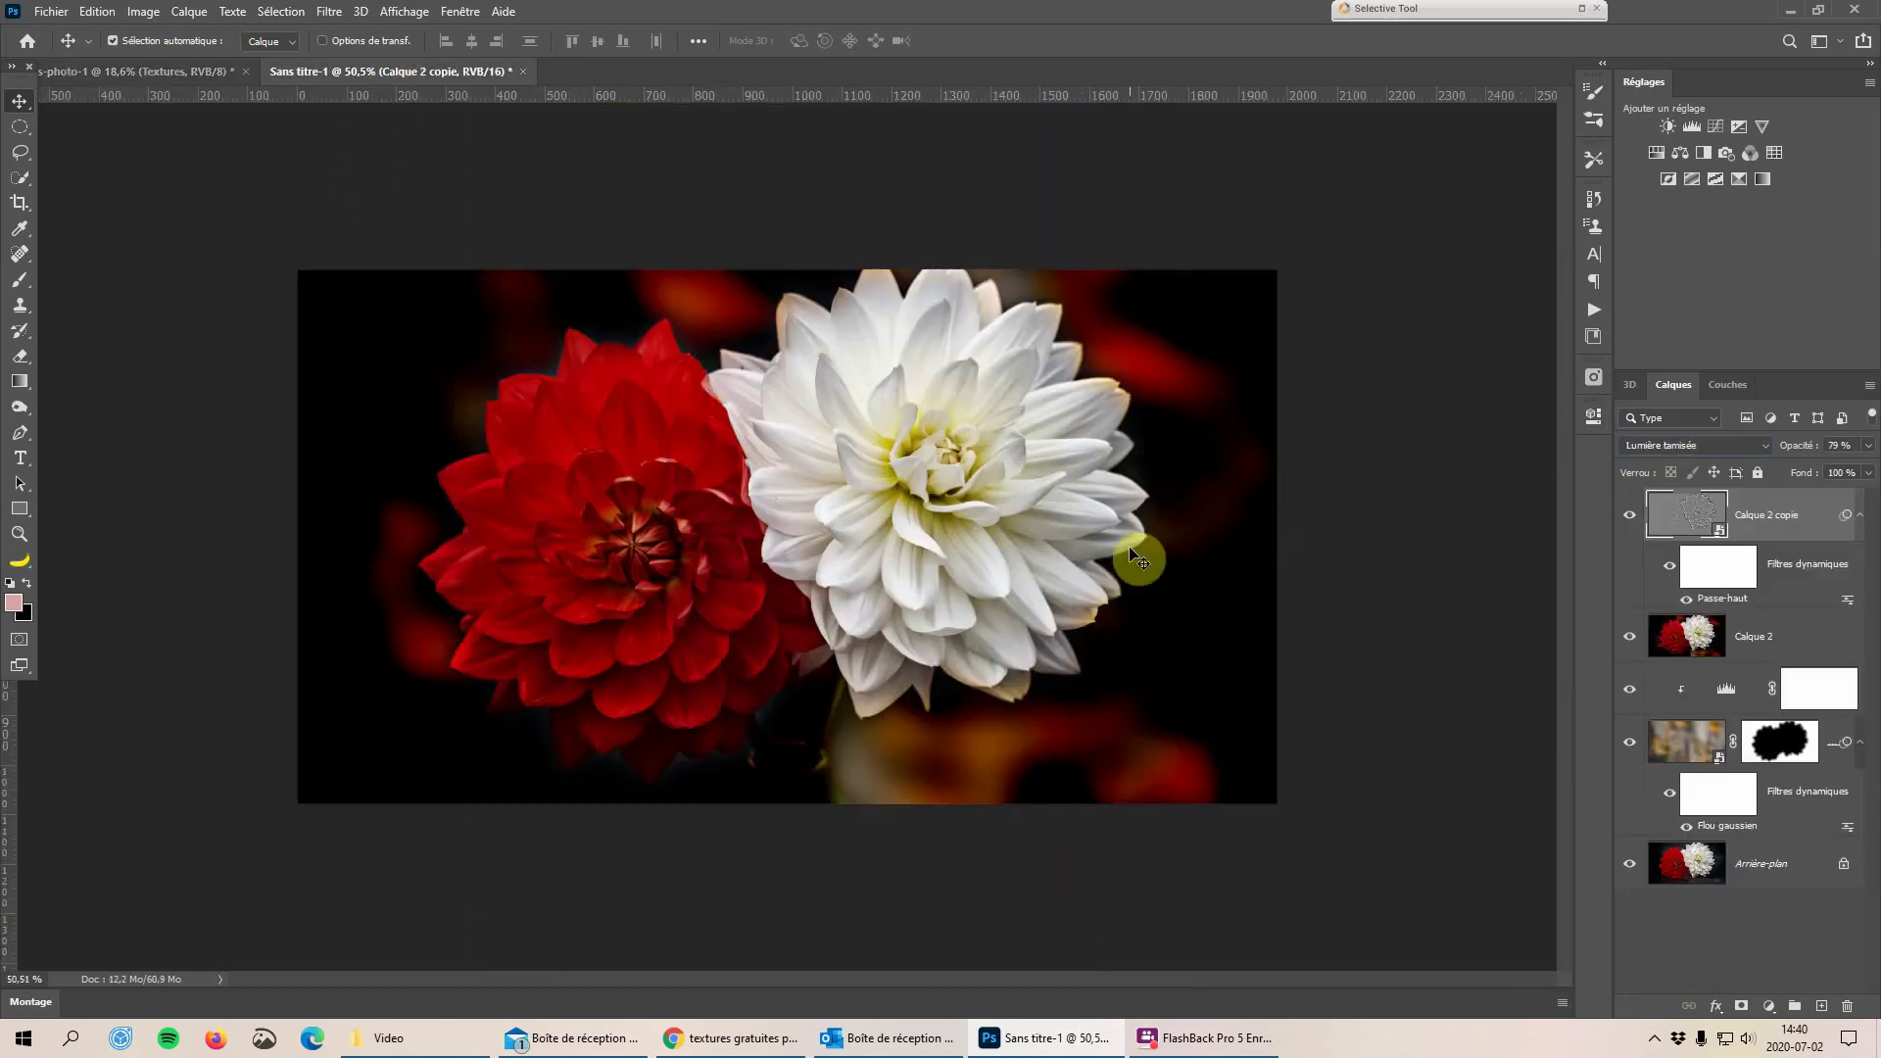
left_click(1630, 742)
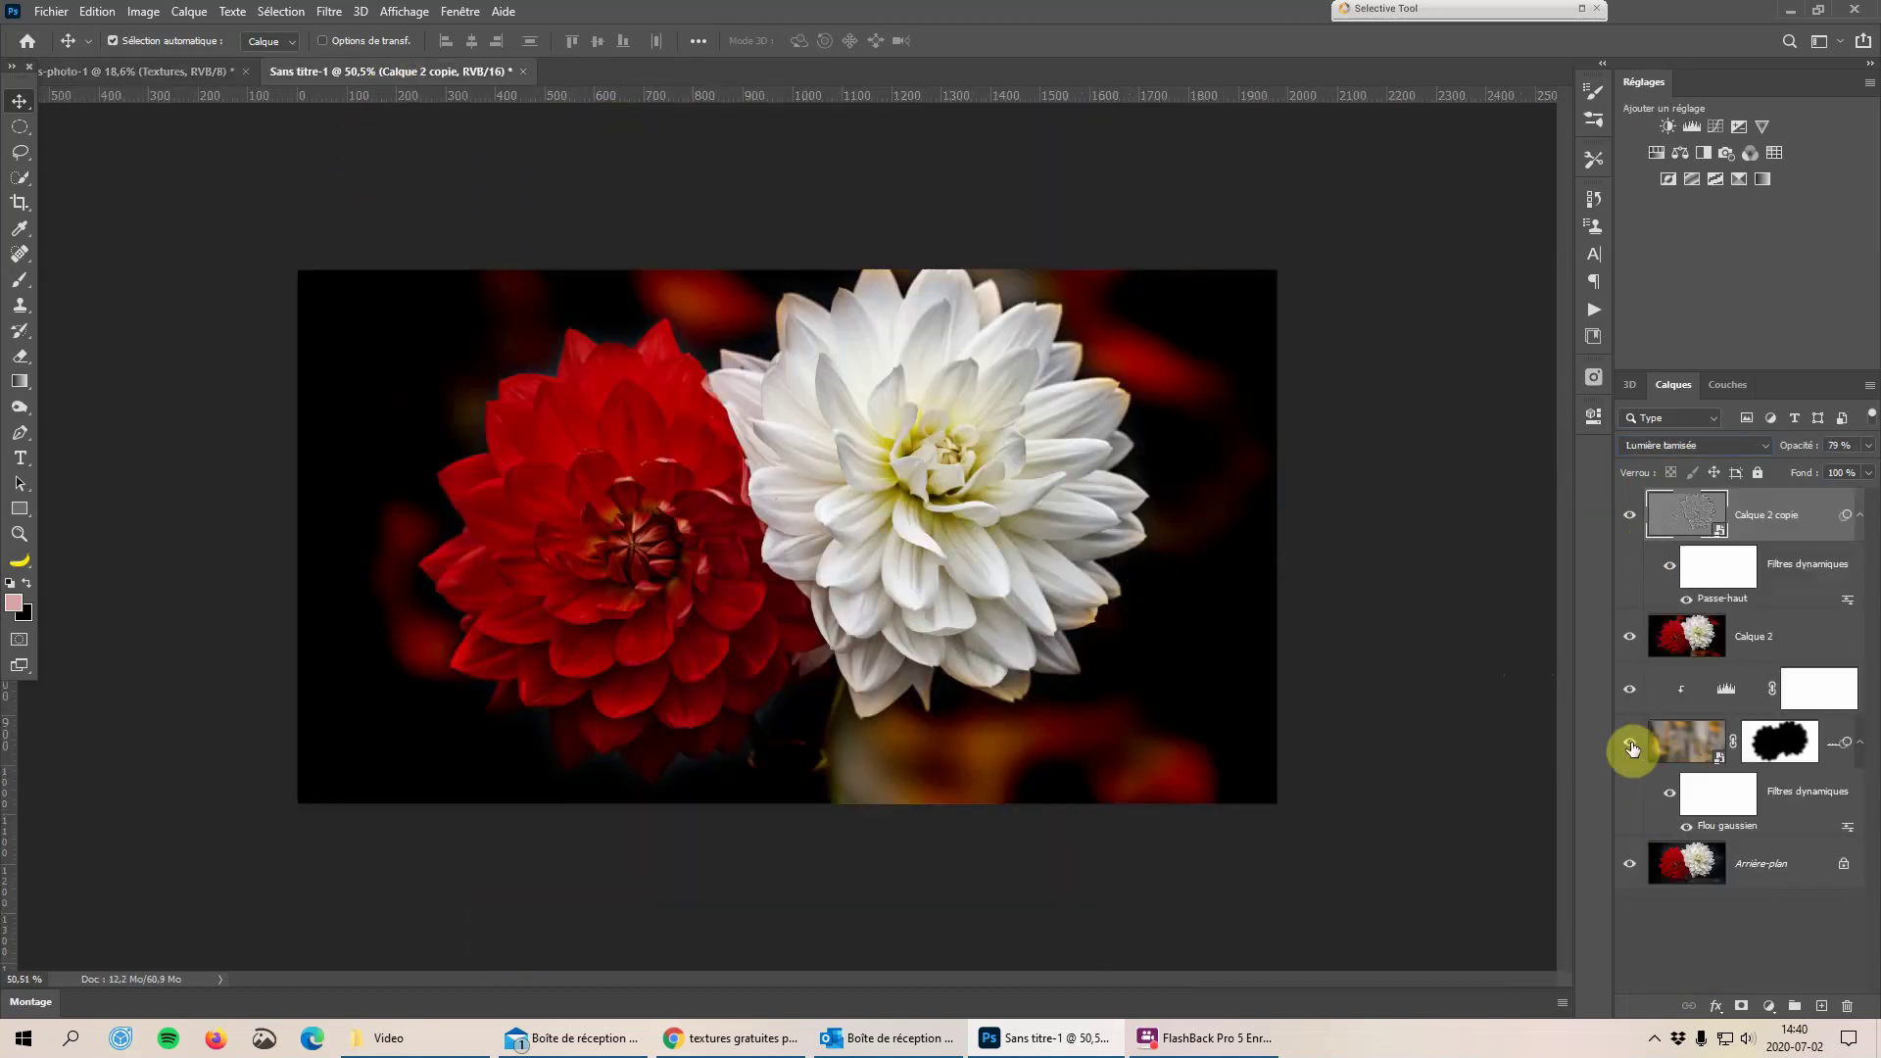
left_click(1628, 691)
left_click(1626, 637)
left_click(1629, 514)
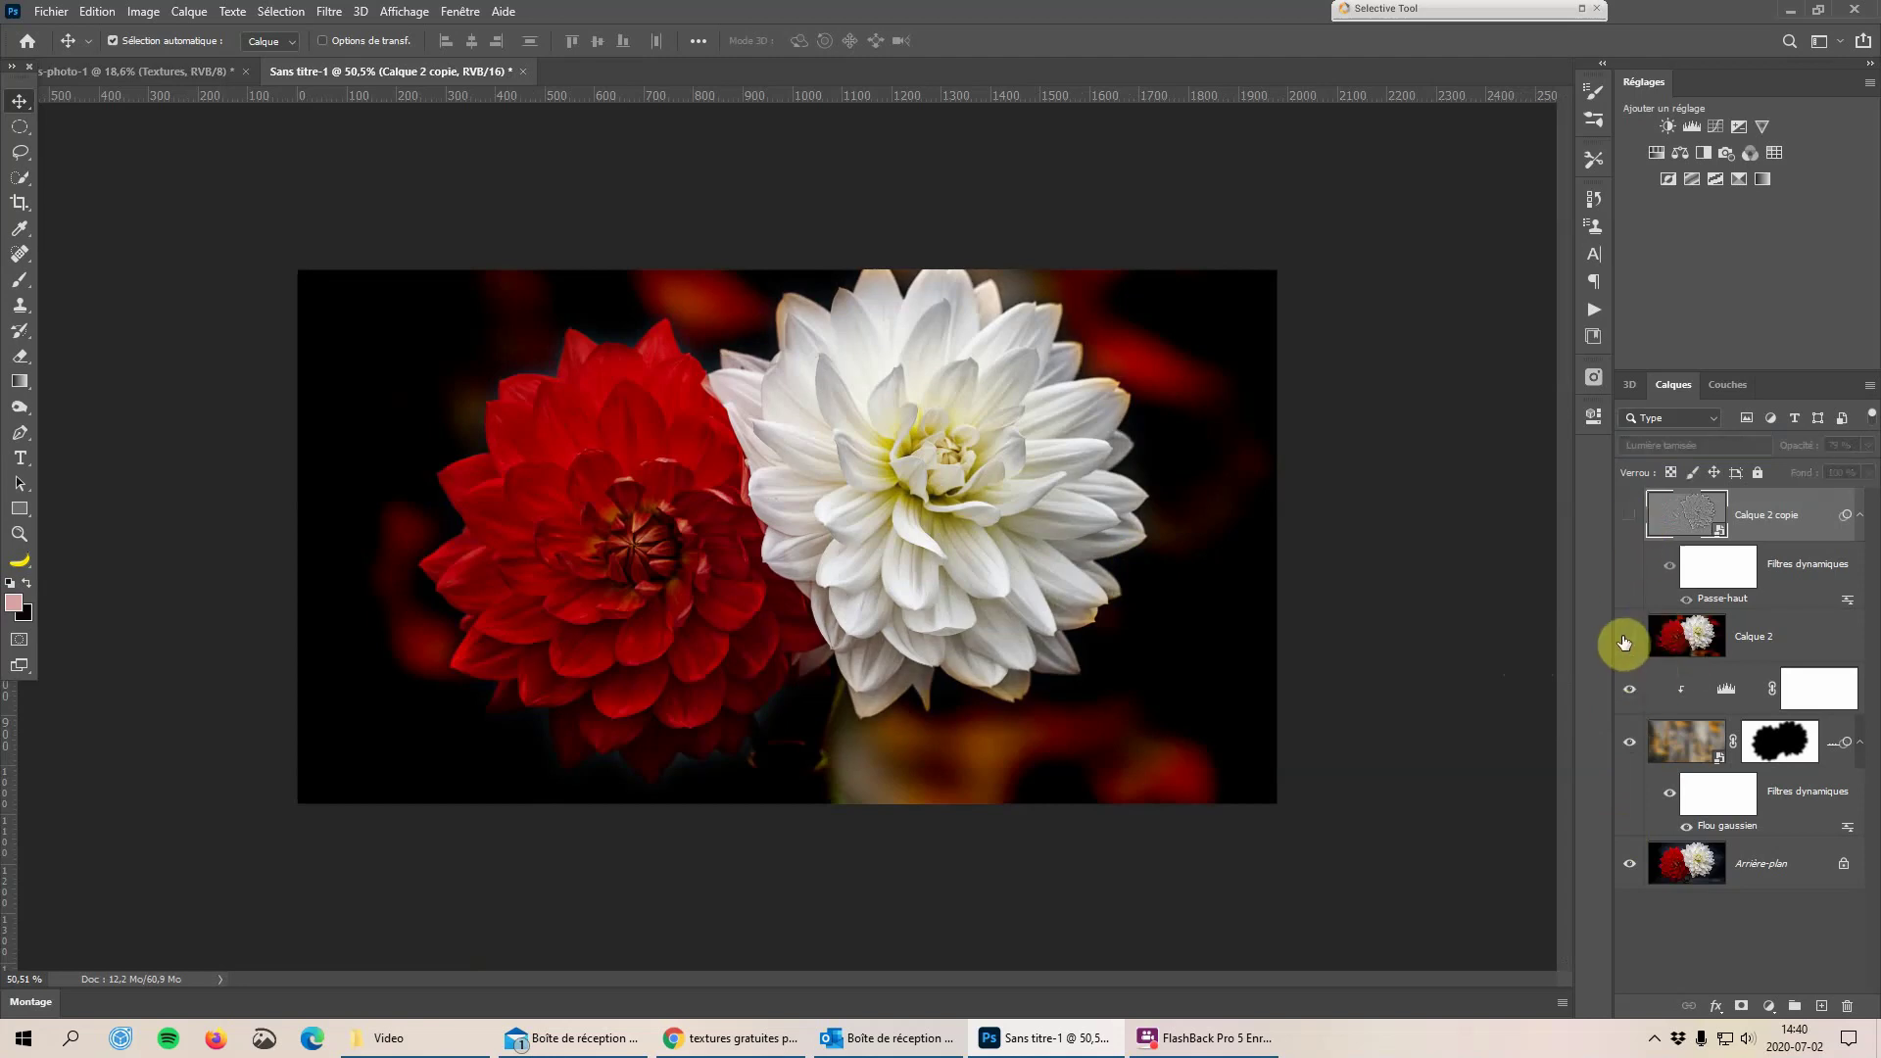
left_click(1628, 744)
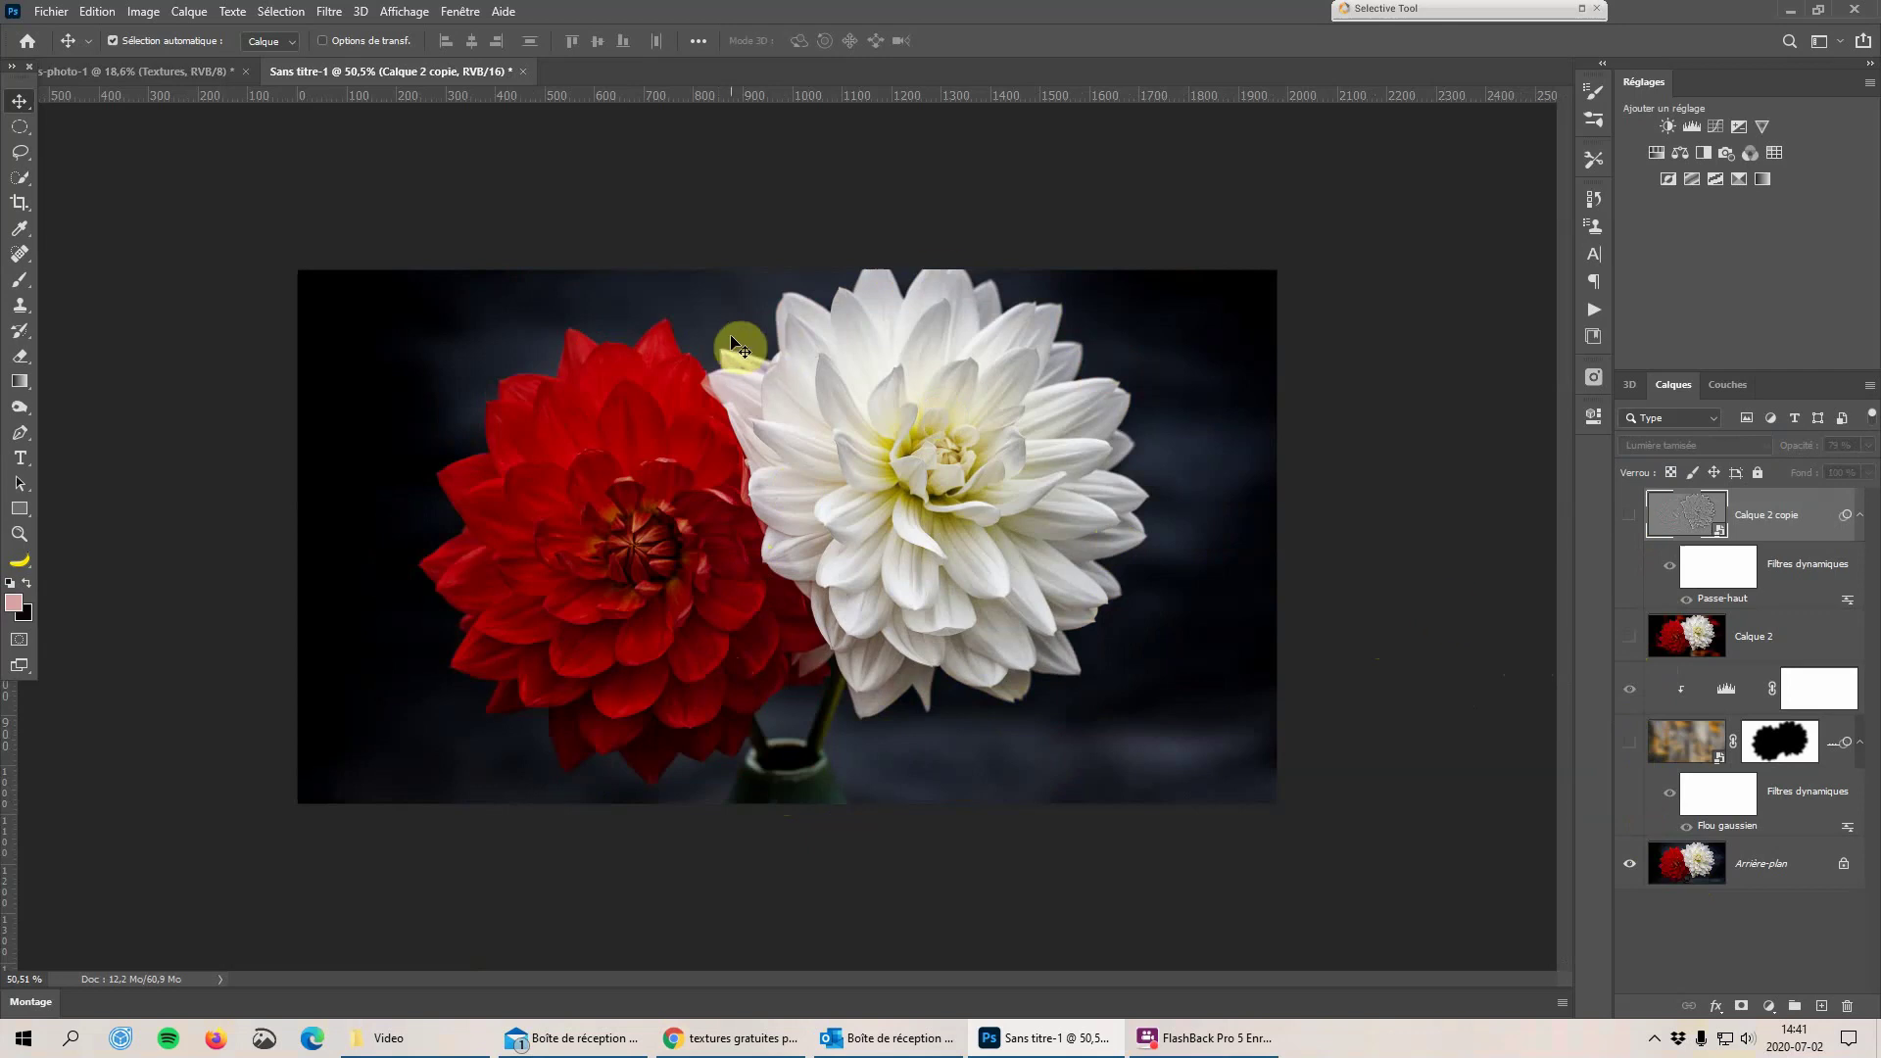
Browse the Pexels photo library, looking through the flowers results and the recent, popular and liked photos
left_click(1596, 382)
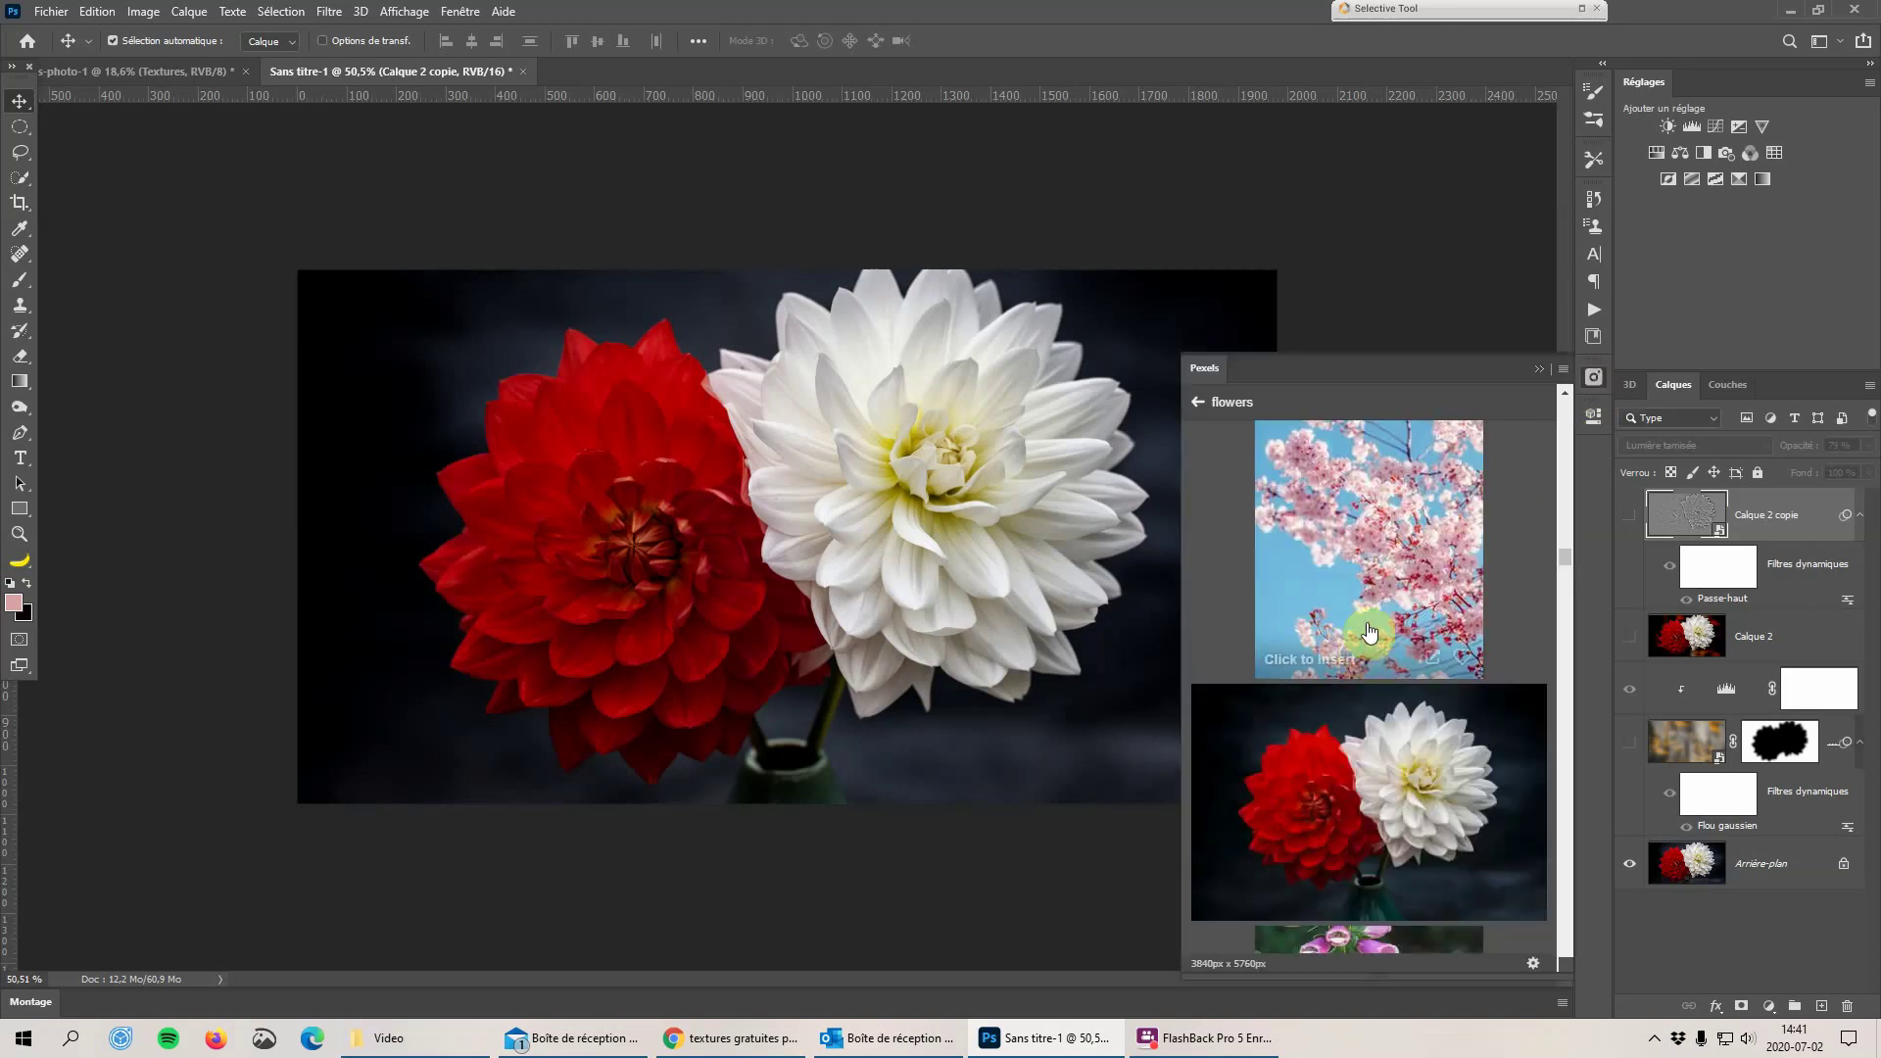
scroll(1376, 634, "down", 9)
scroll(1387, 637, "up", 10)
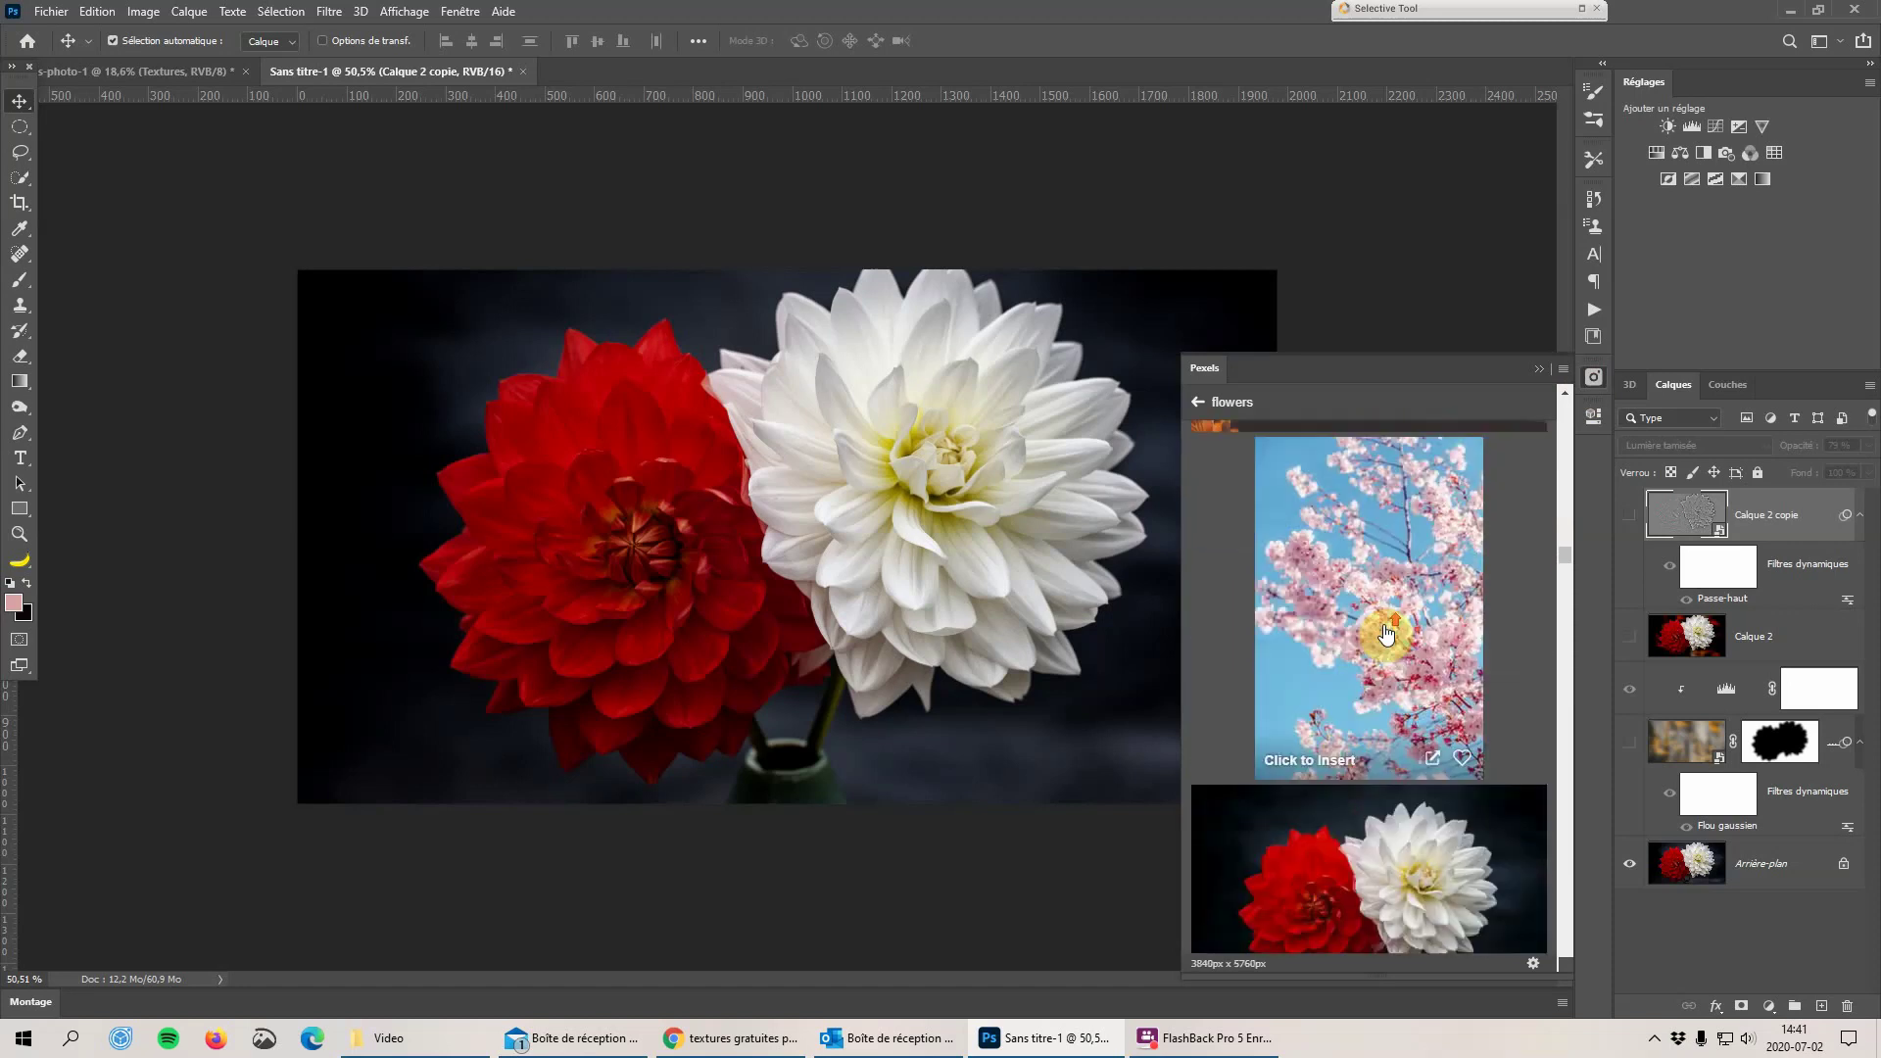
scroll(1386, 635, "up", 1)
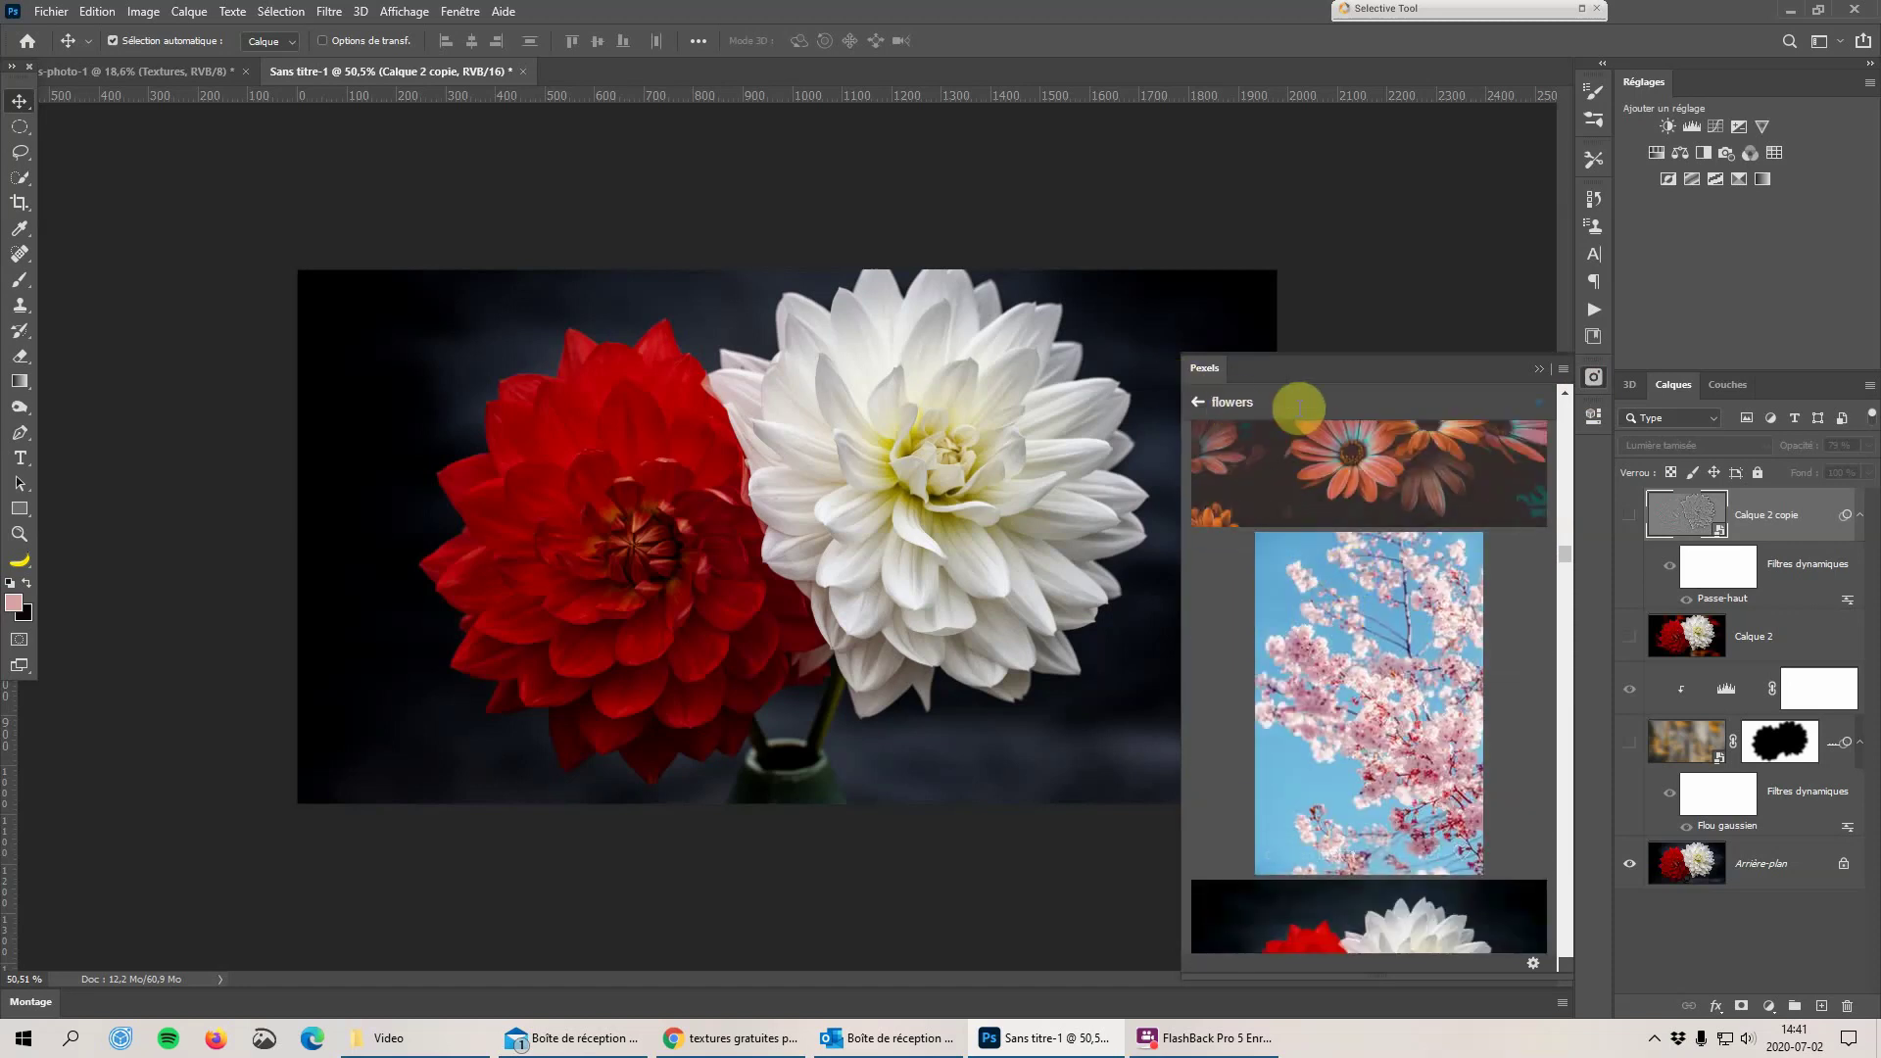
left_click(1197, 401)
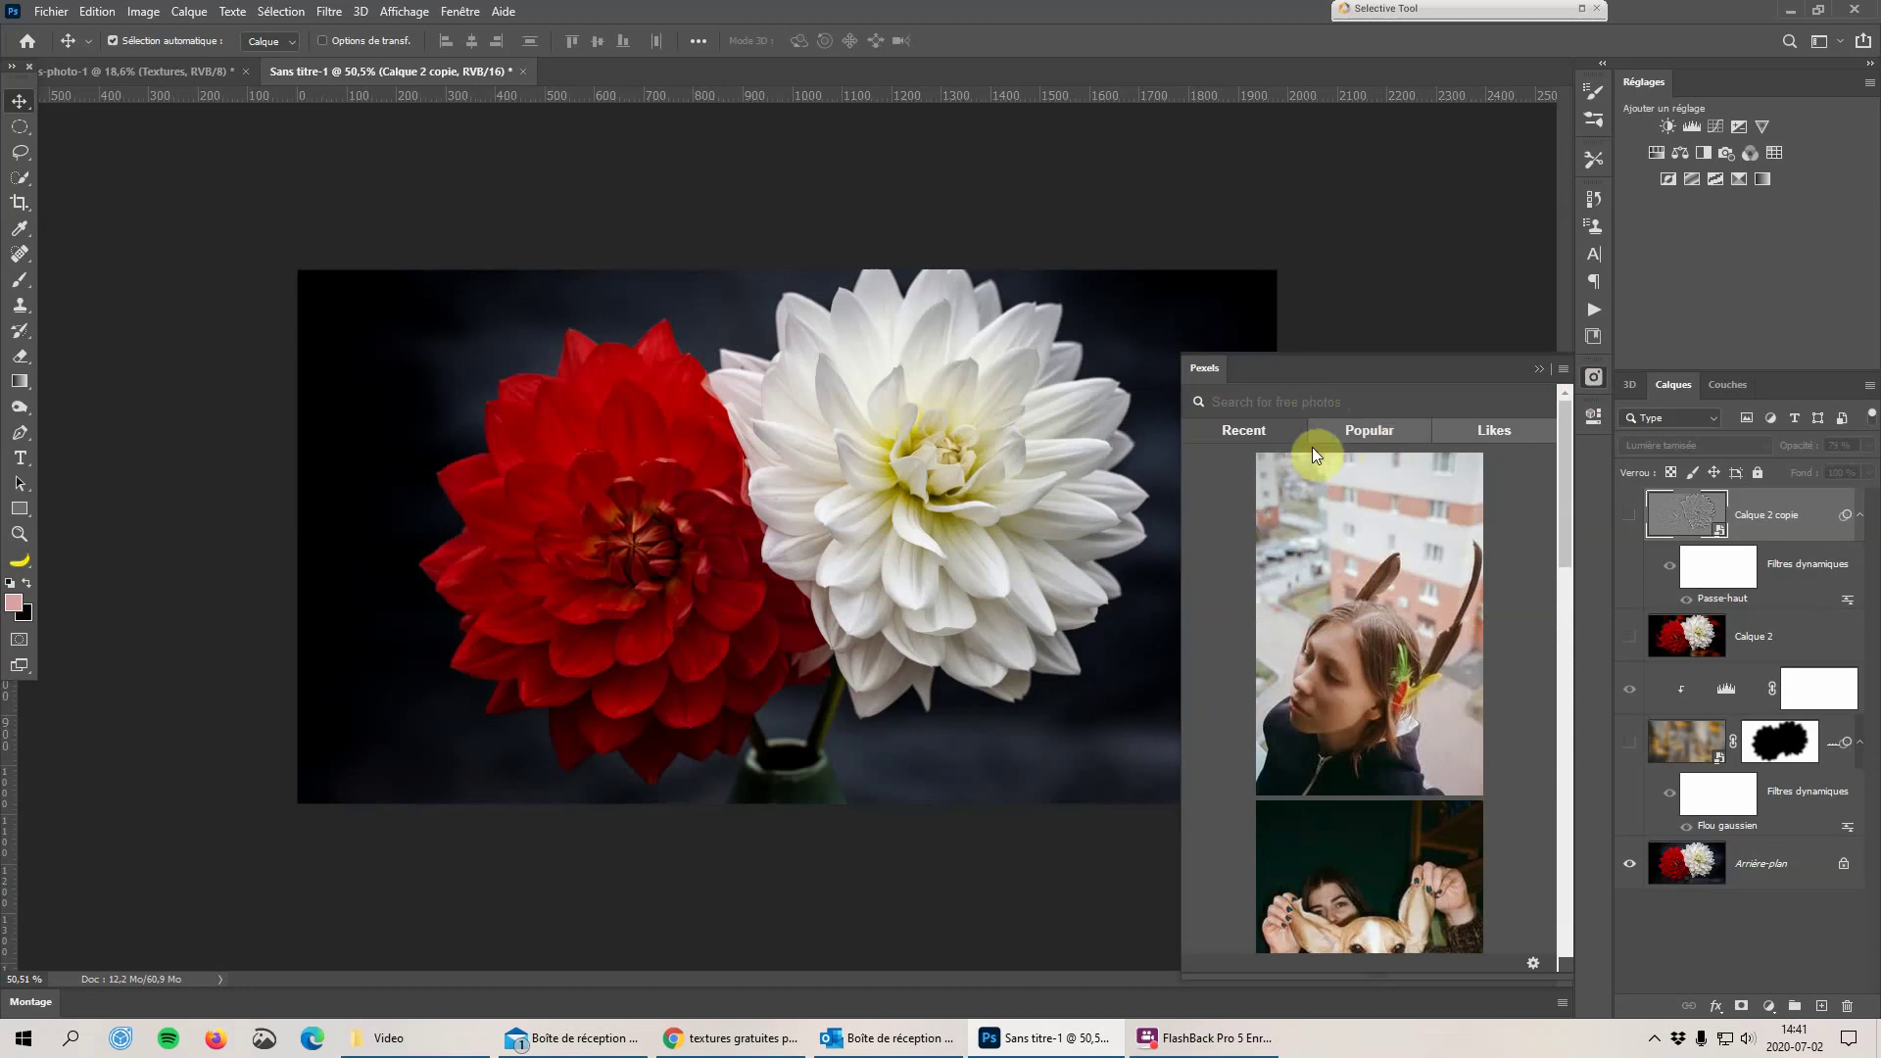
left_click(1363, 437)
left_click(1505, 433)
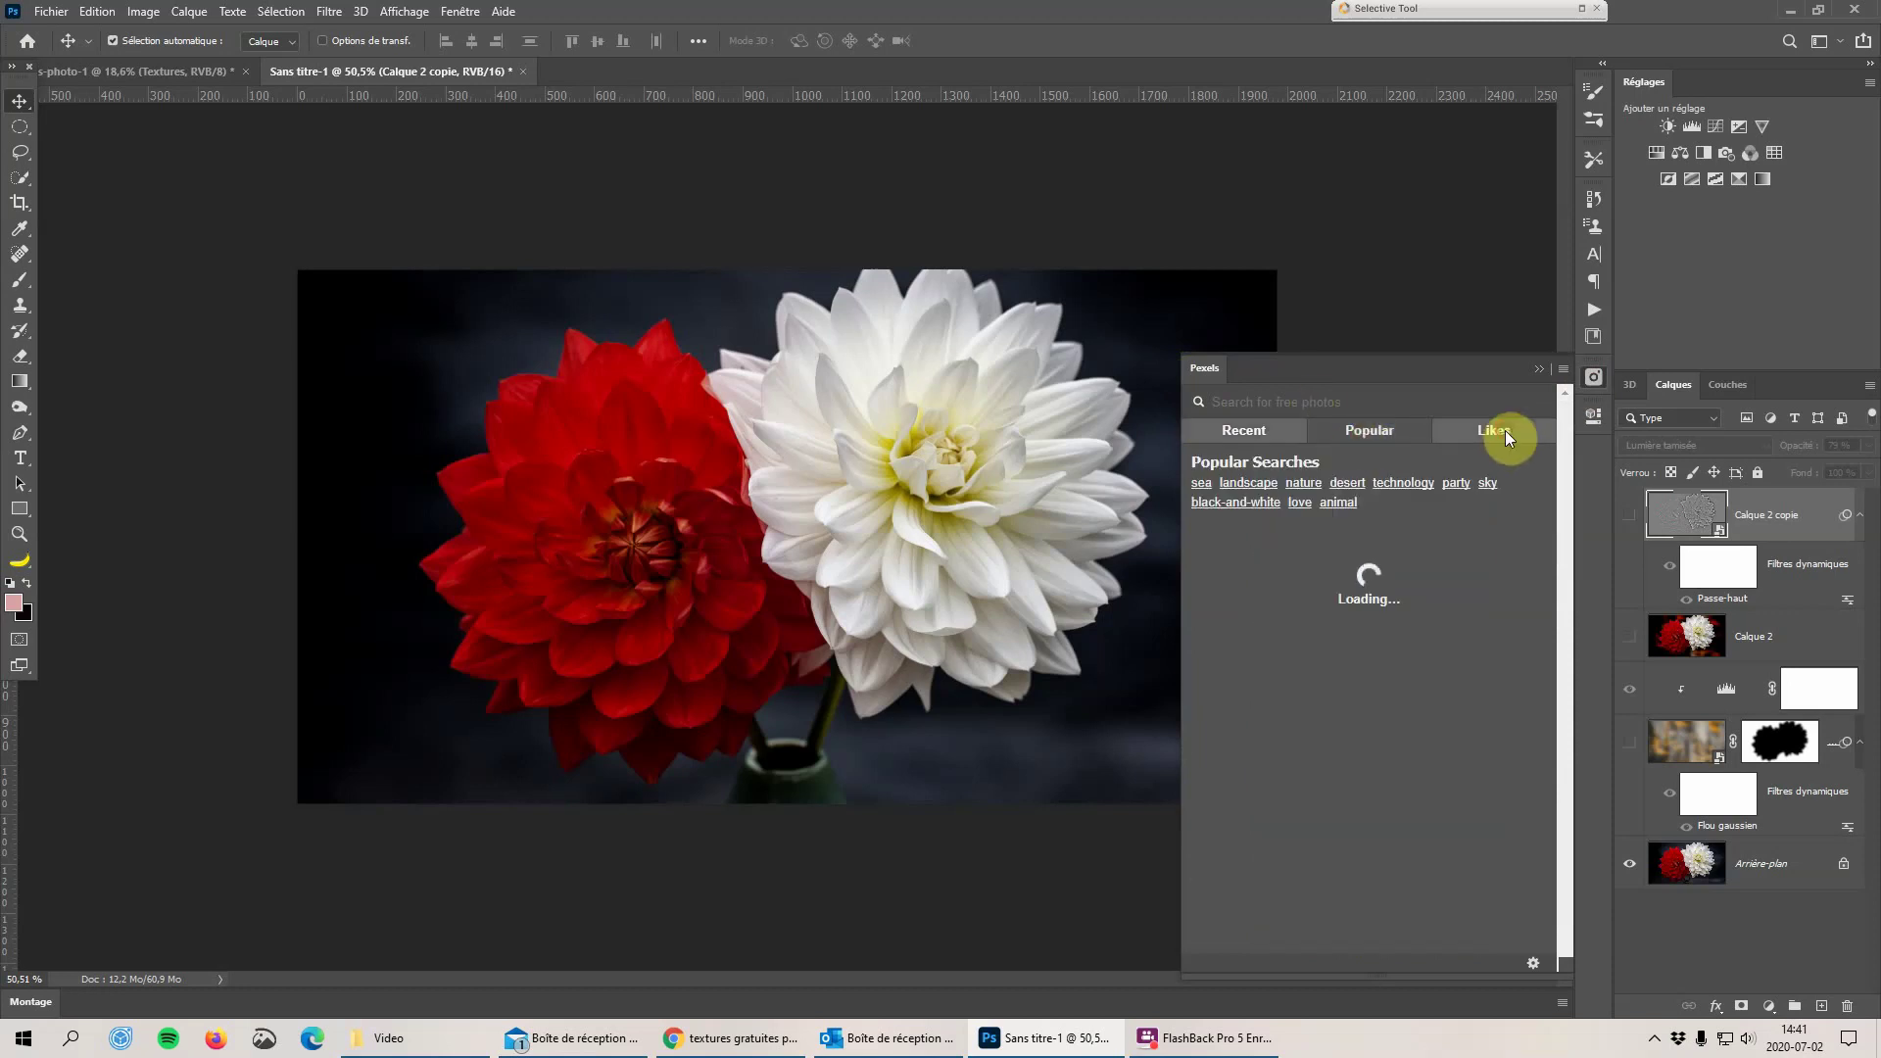
left_click(1282, 431)
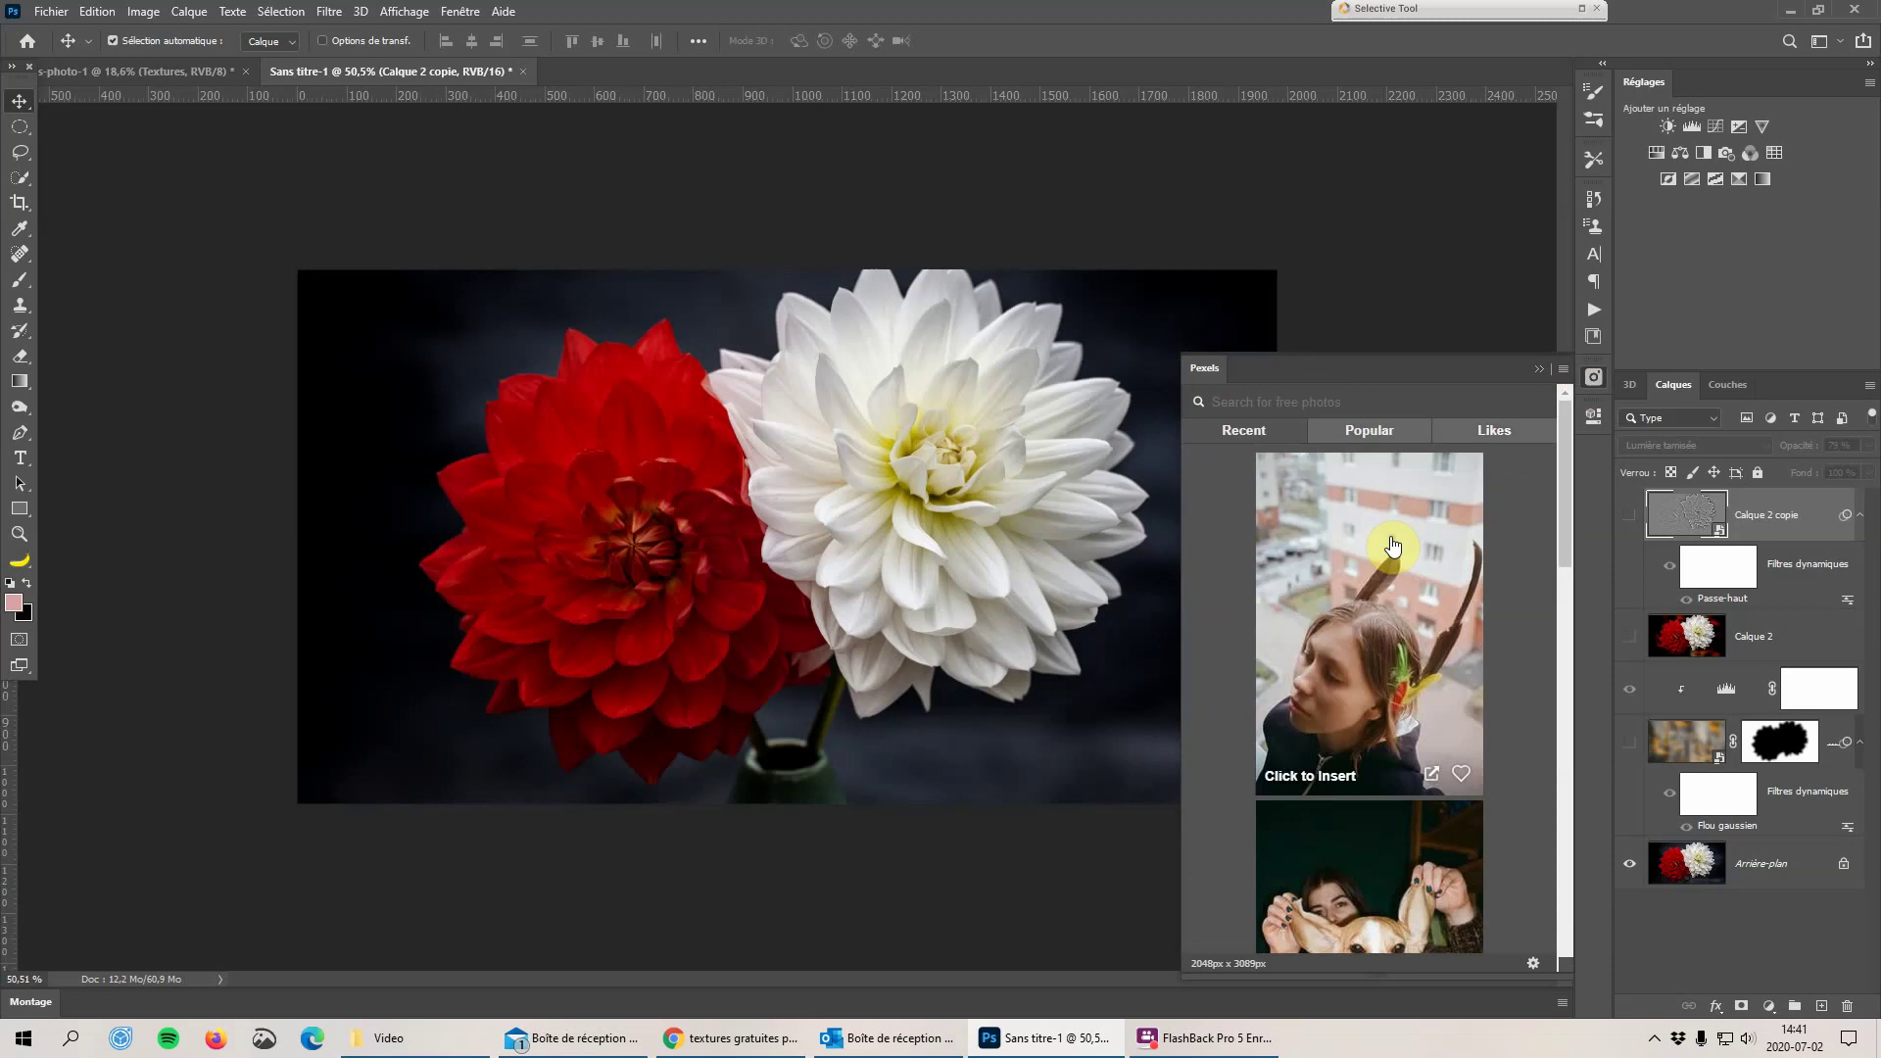
scroll(1393, 546, "down", 5)
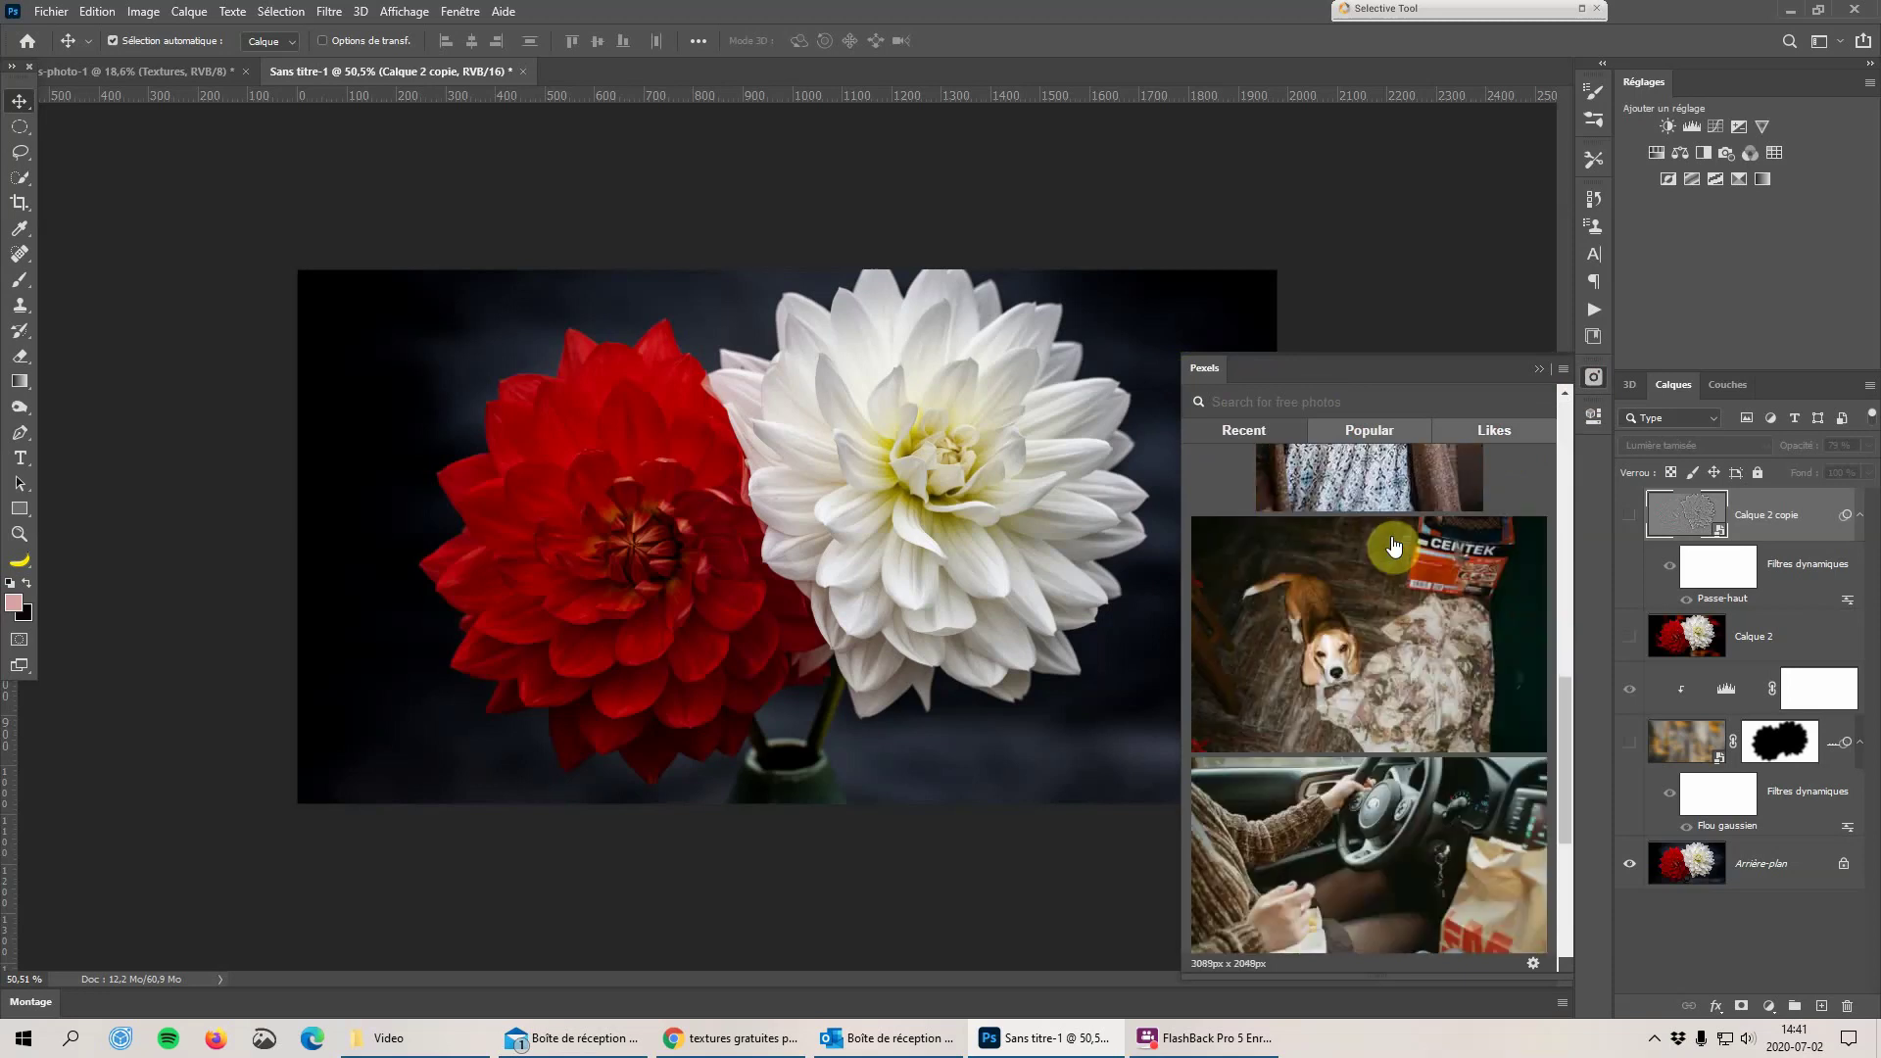
scroll(1390, 540, "up", 5)
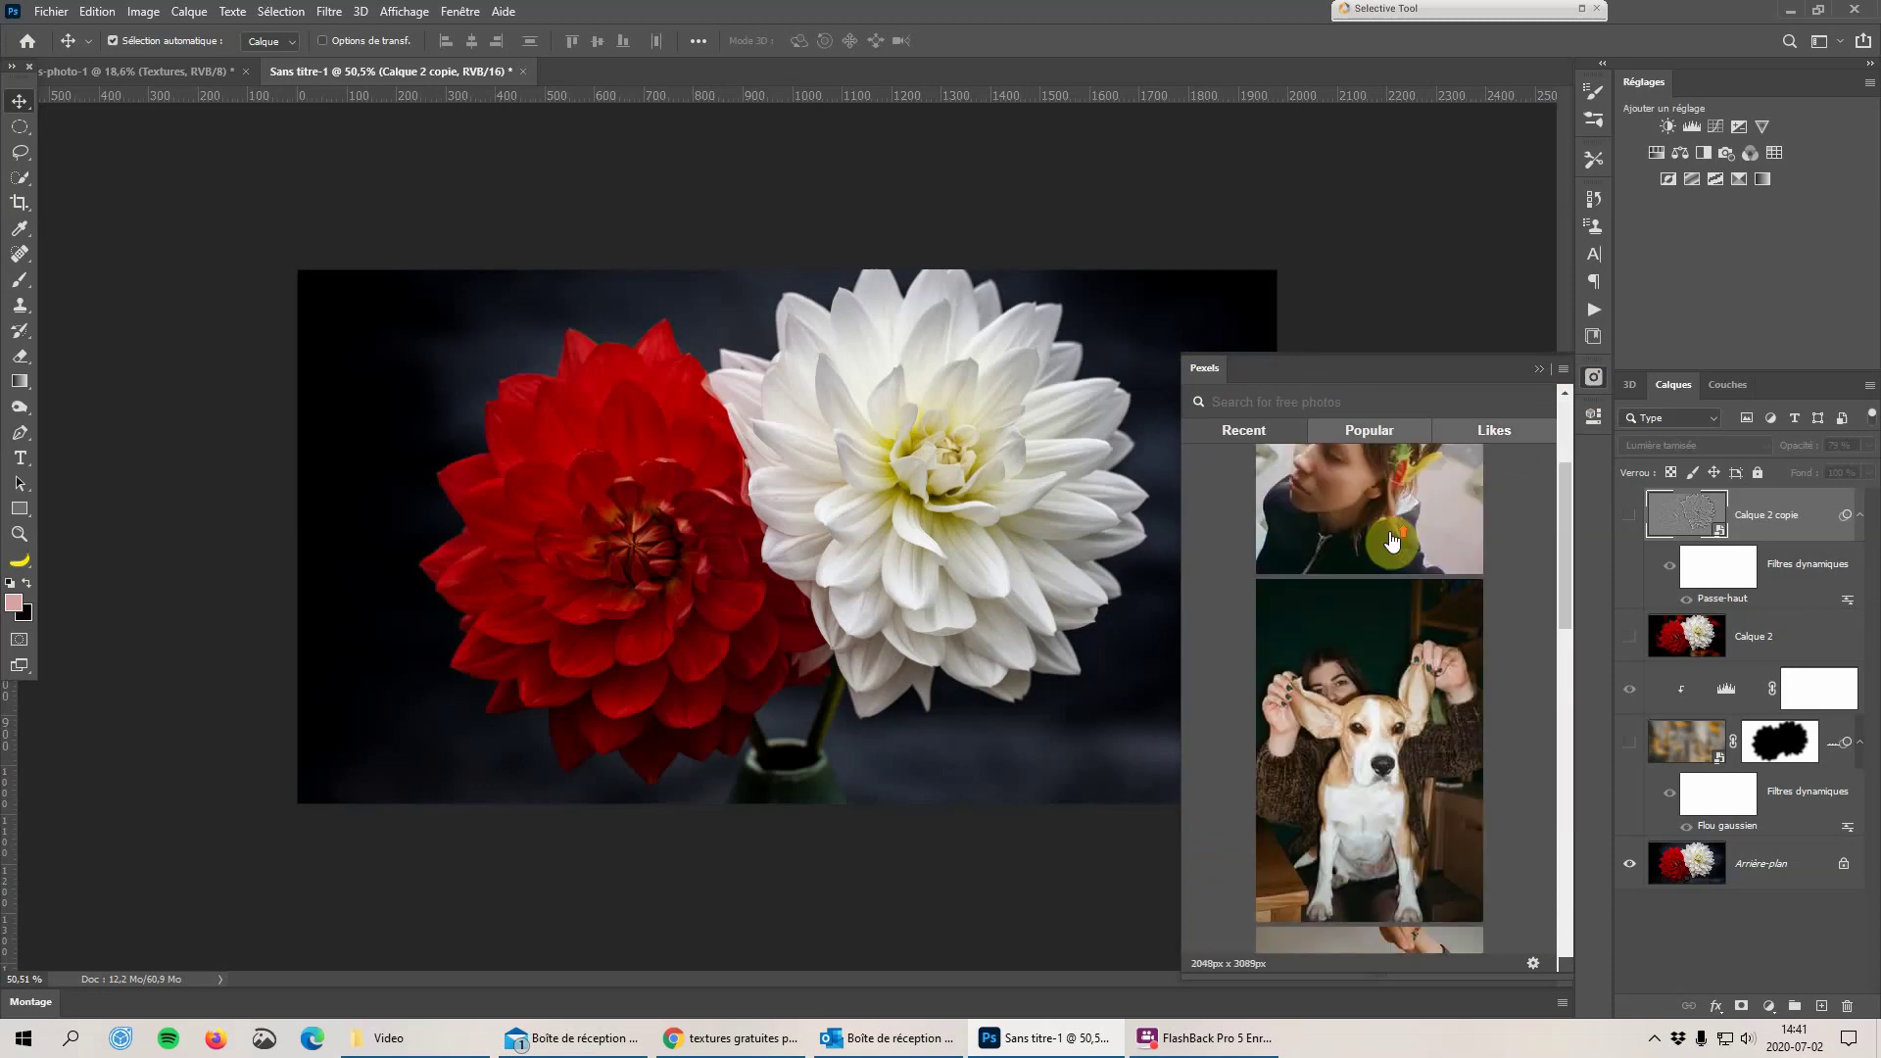
left_click(1537, 370)
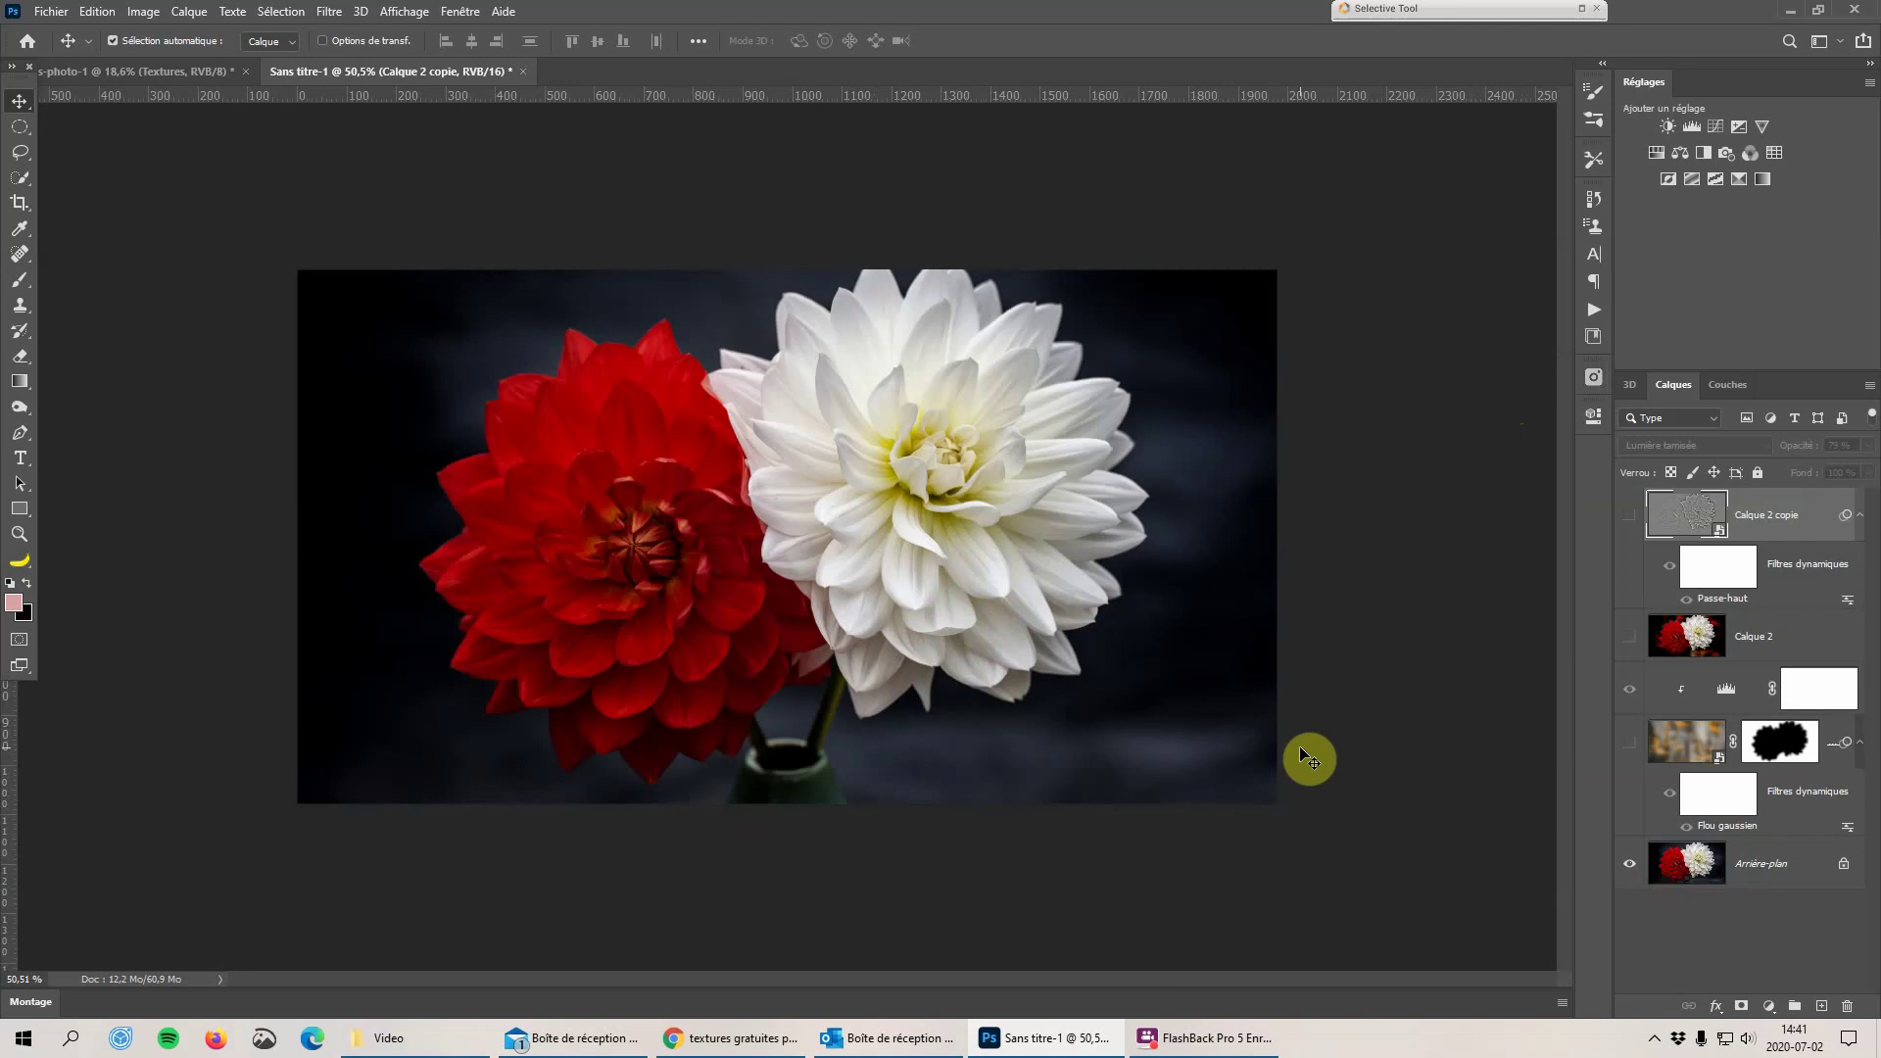
Show the blurred texture layer above Arrière-plan and disable its layer mask and its smart filter mask
left_click(1631, 743)
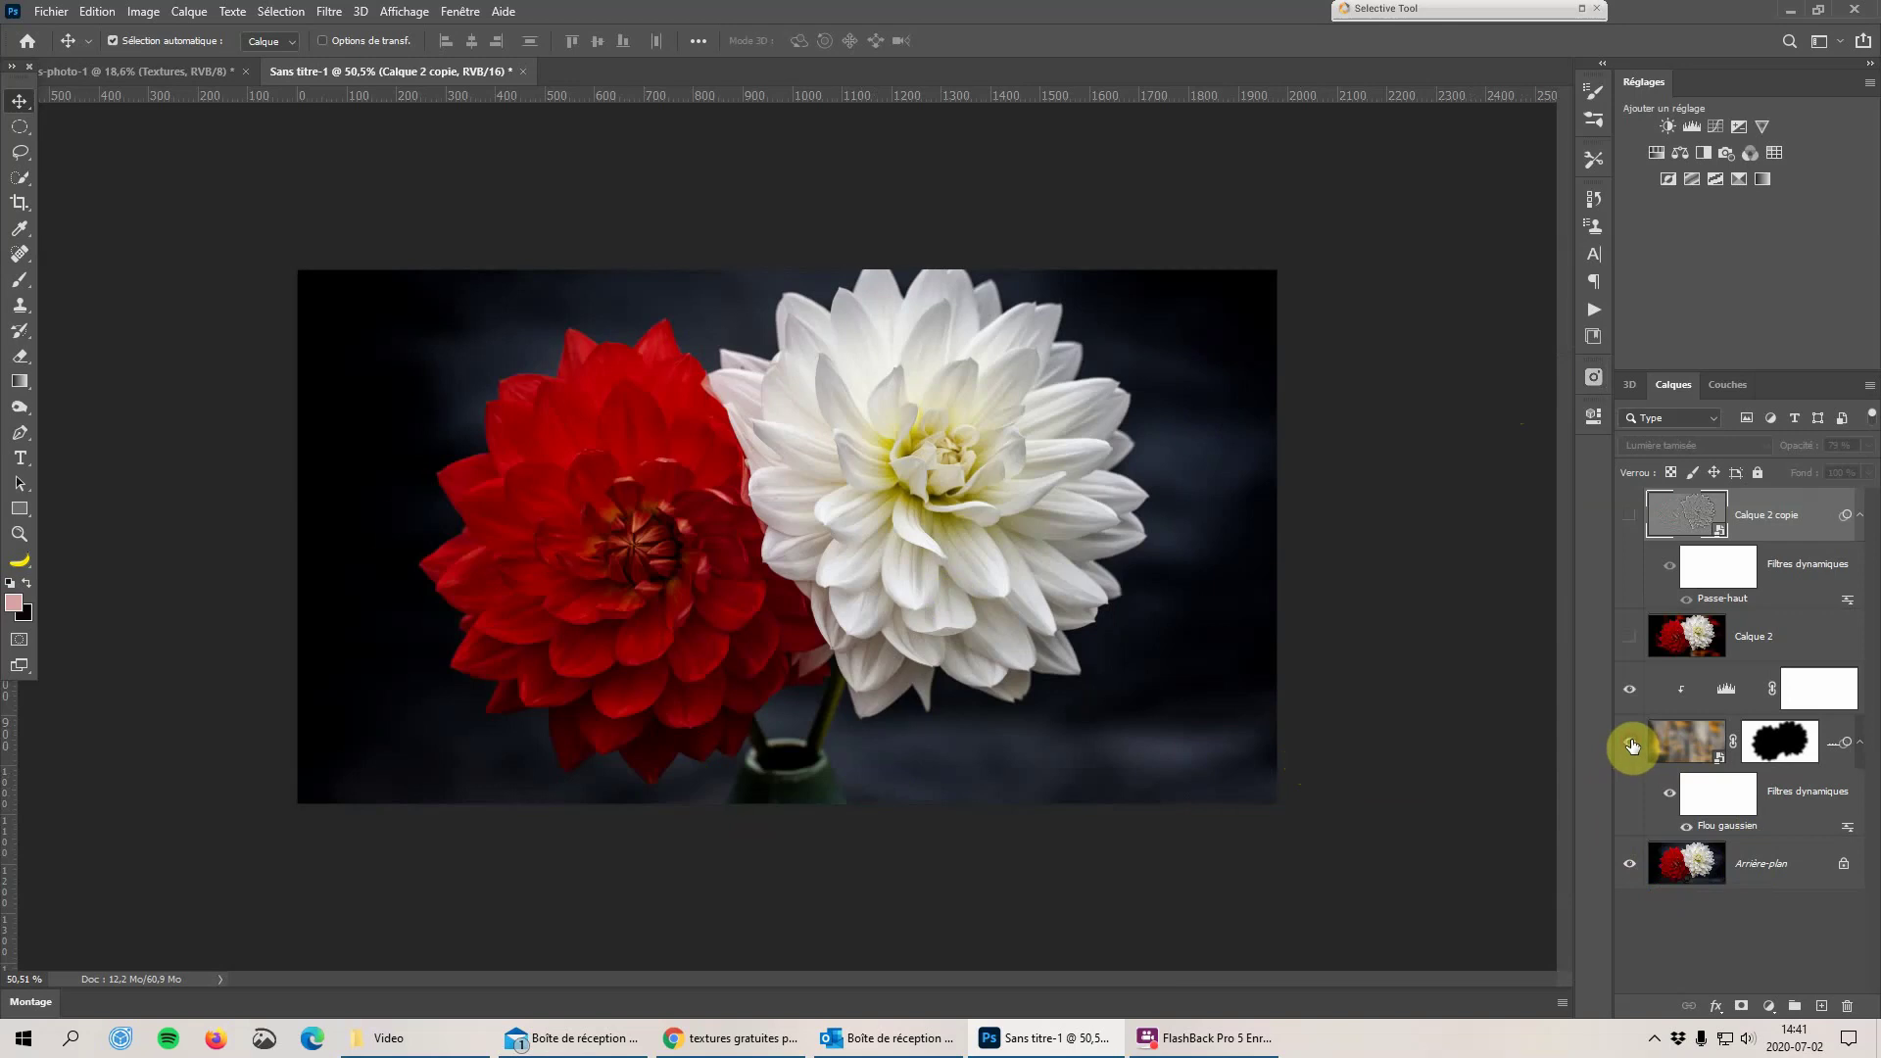
left_click(1730, 804, "shift")
left_click(1781, 752, "shift")
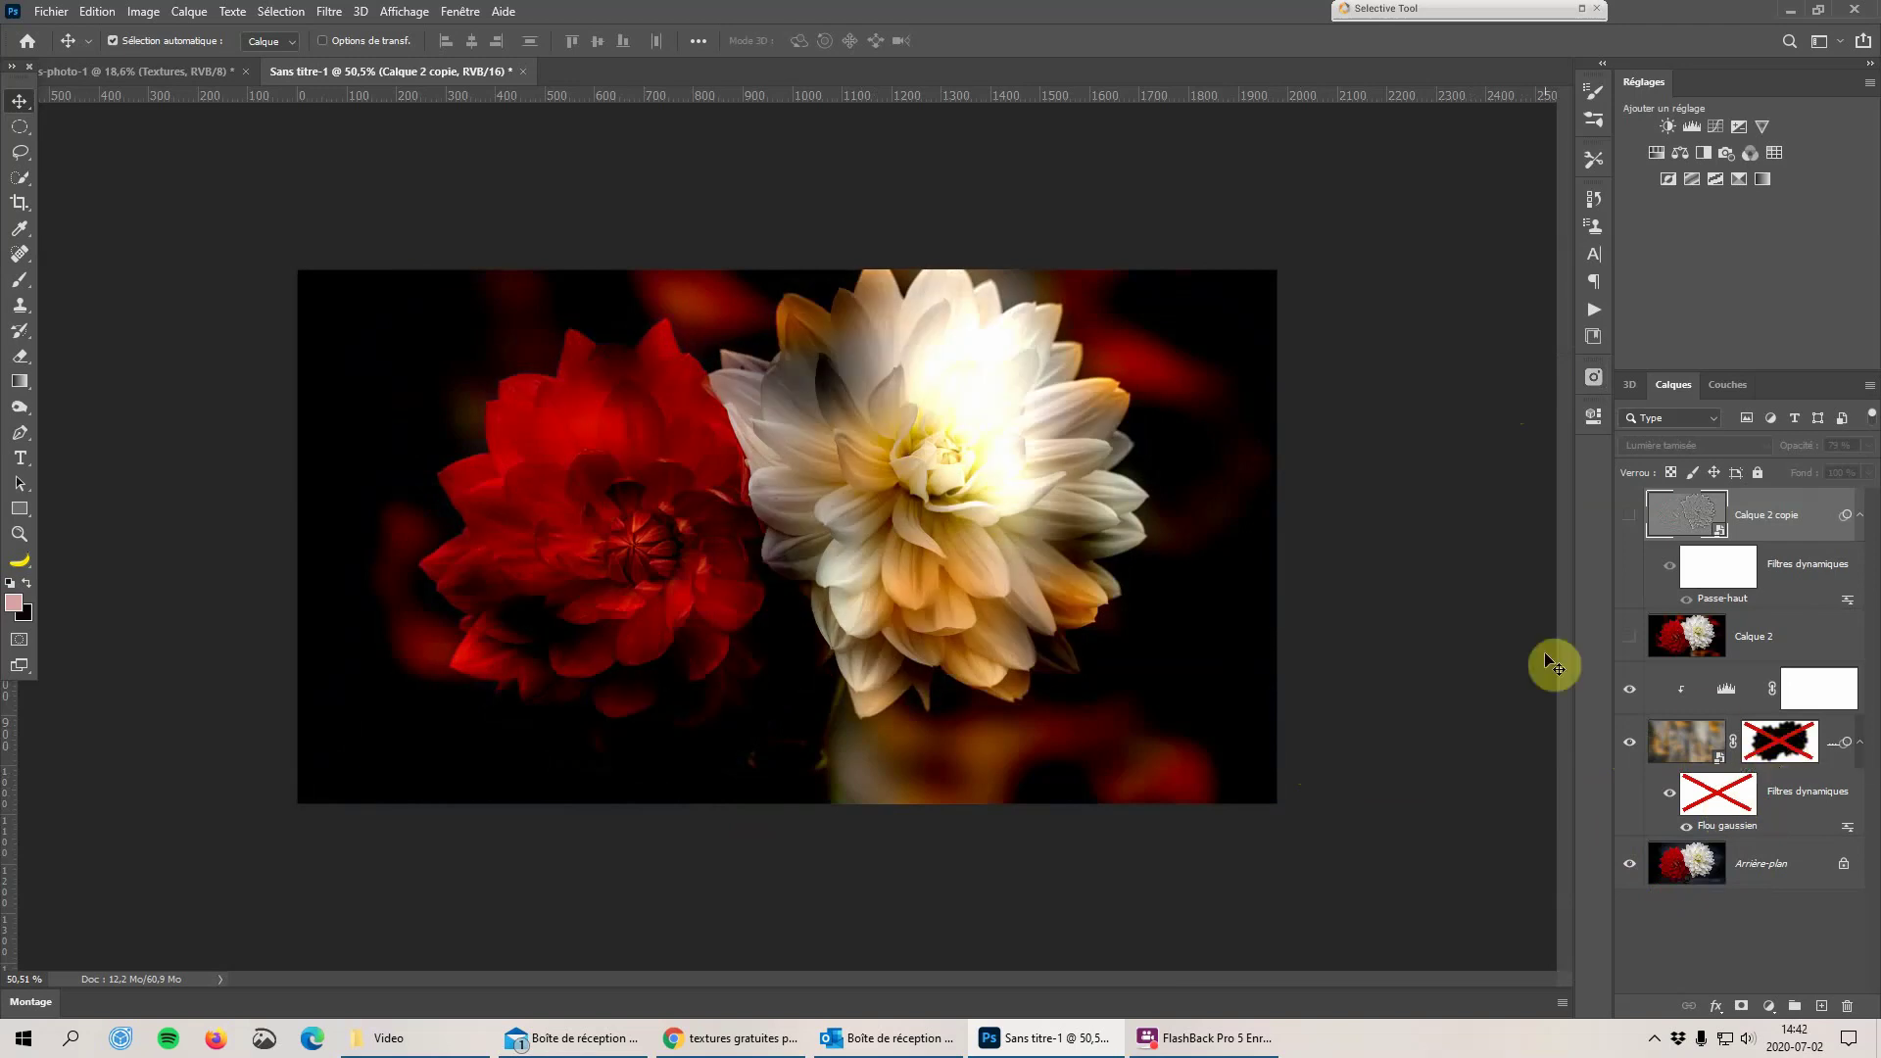
Toggle Calque 2 copie on and off, and hide the Niveaux adjustment clipped to the blurred texture layer
left_click(1630, 524)
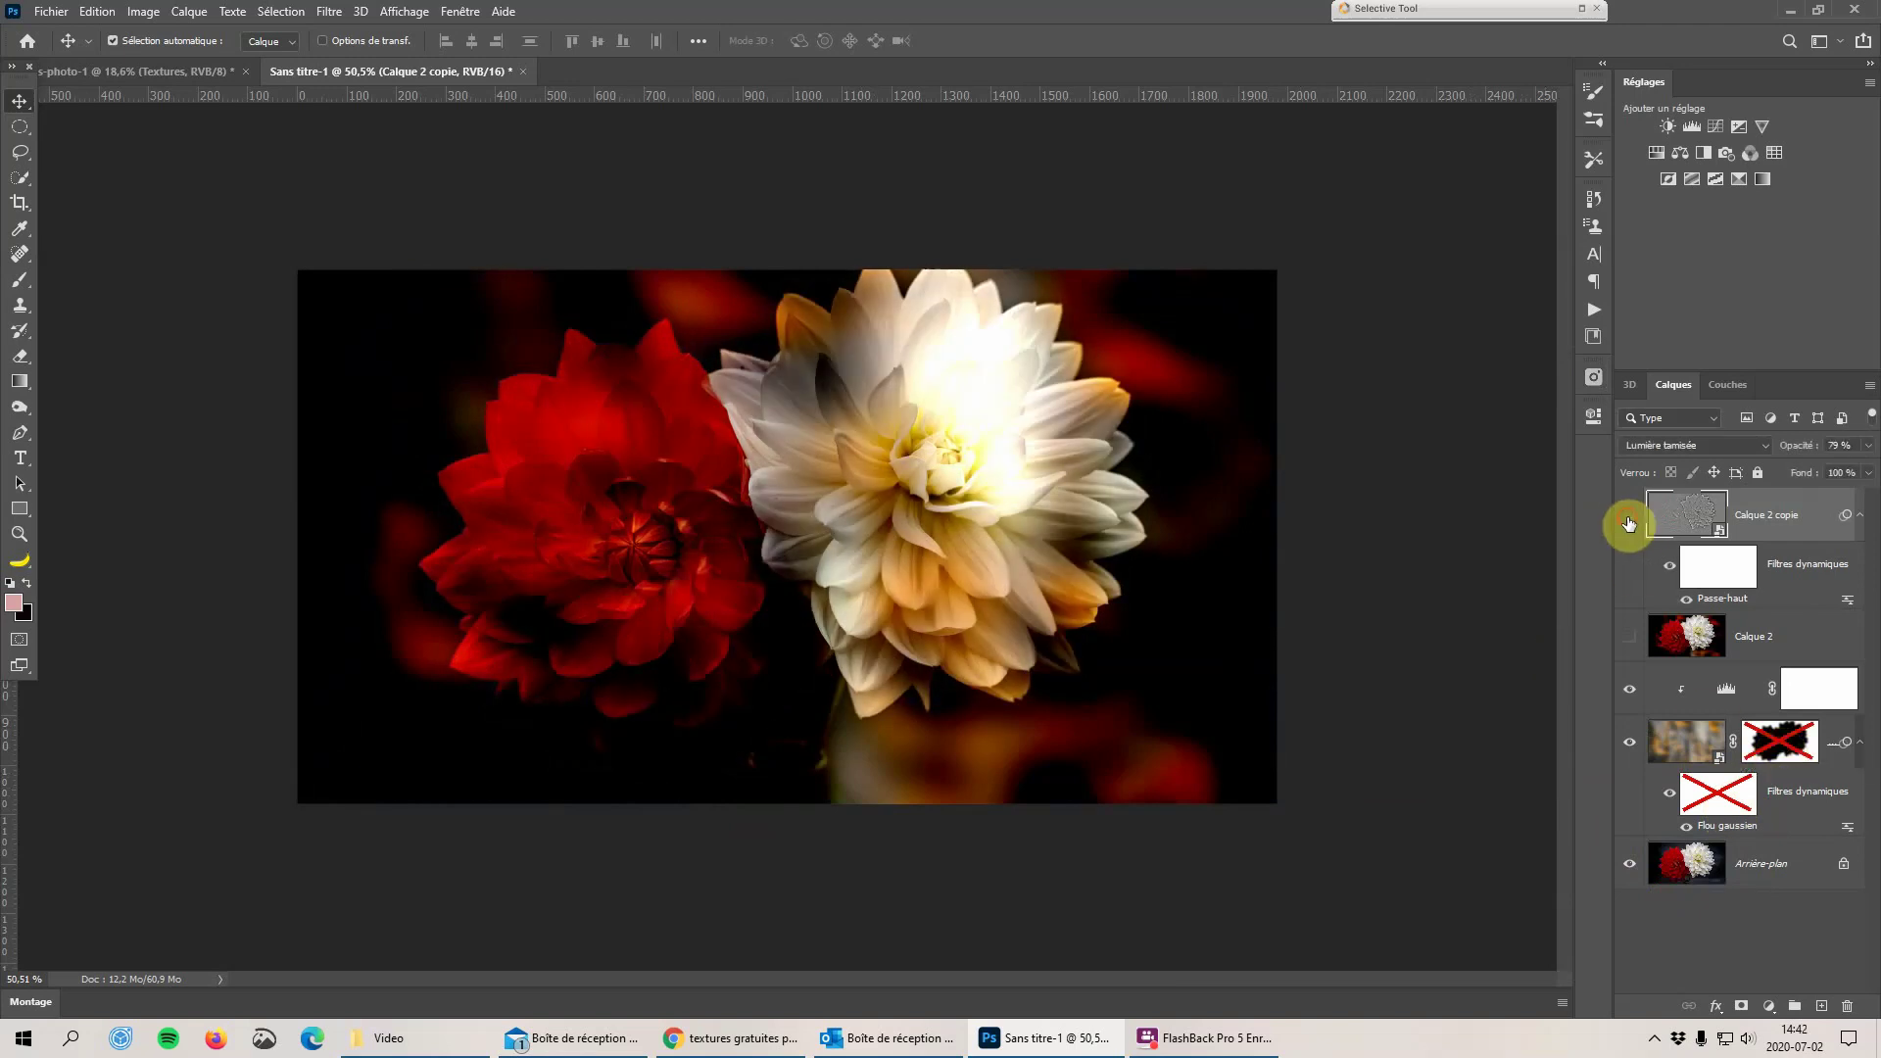
left_click(1630, 524)
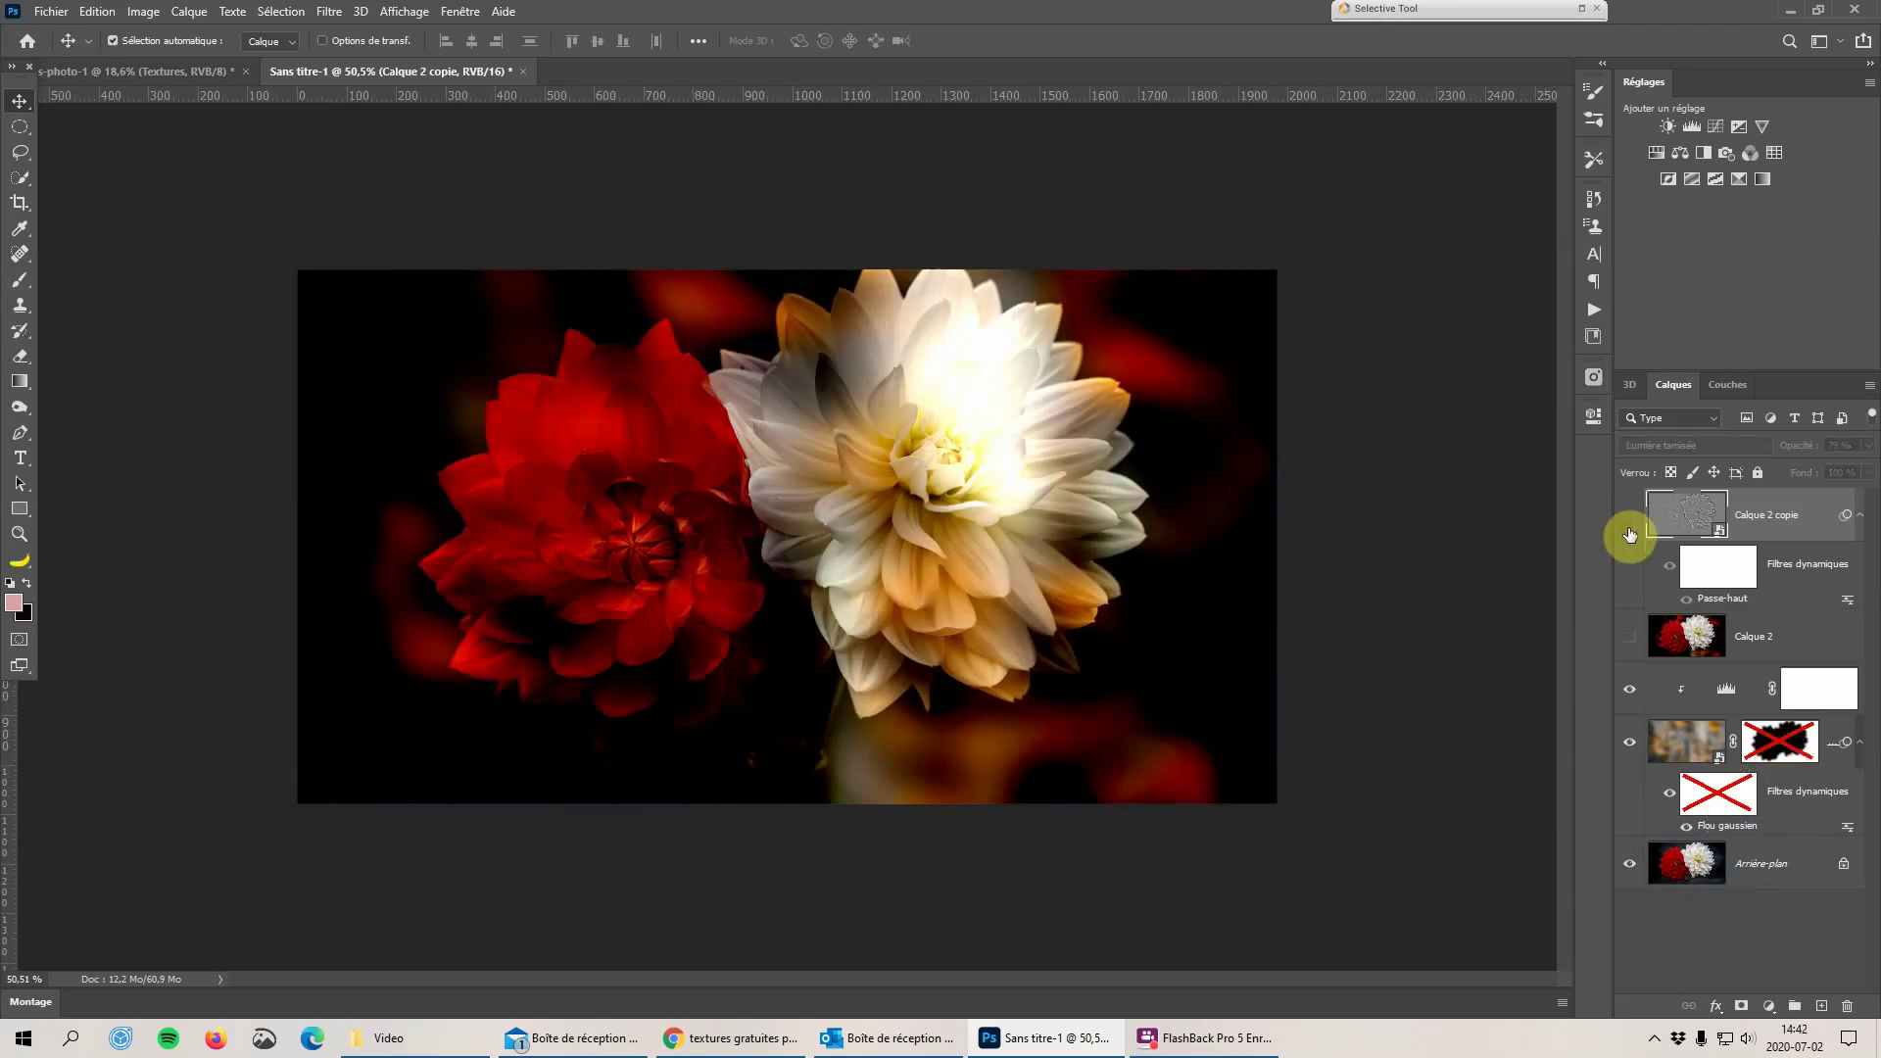
left_click(1631, 689)
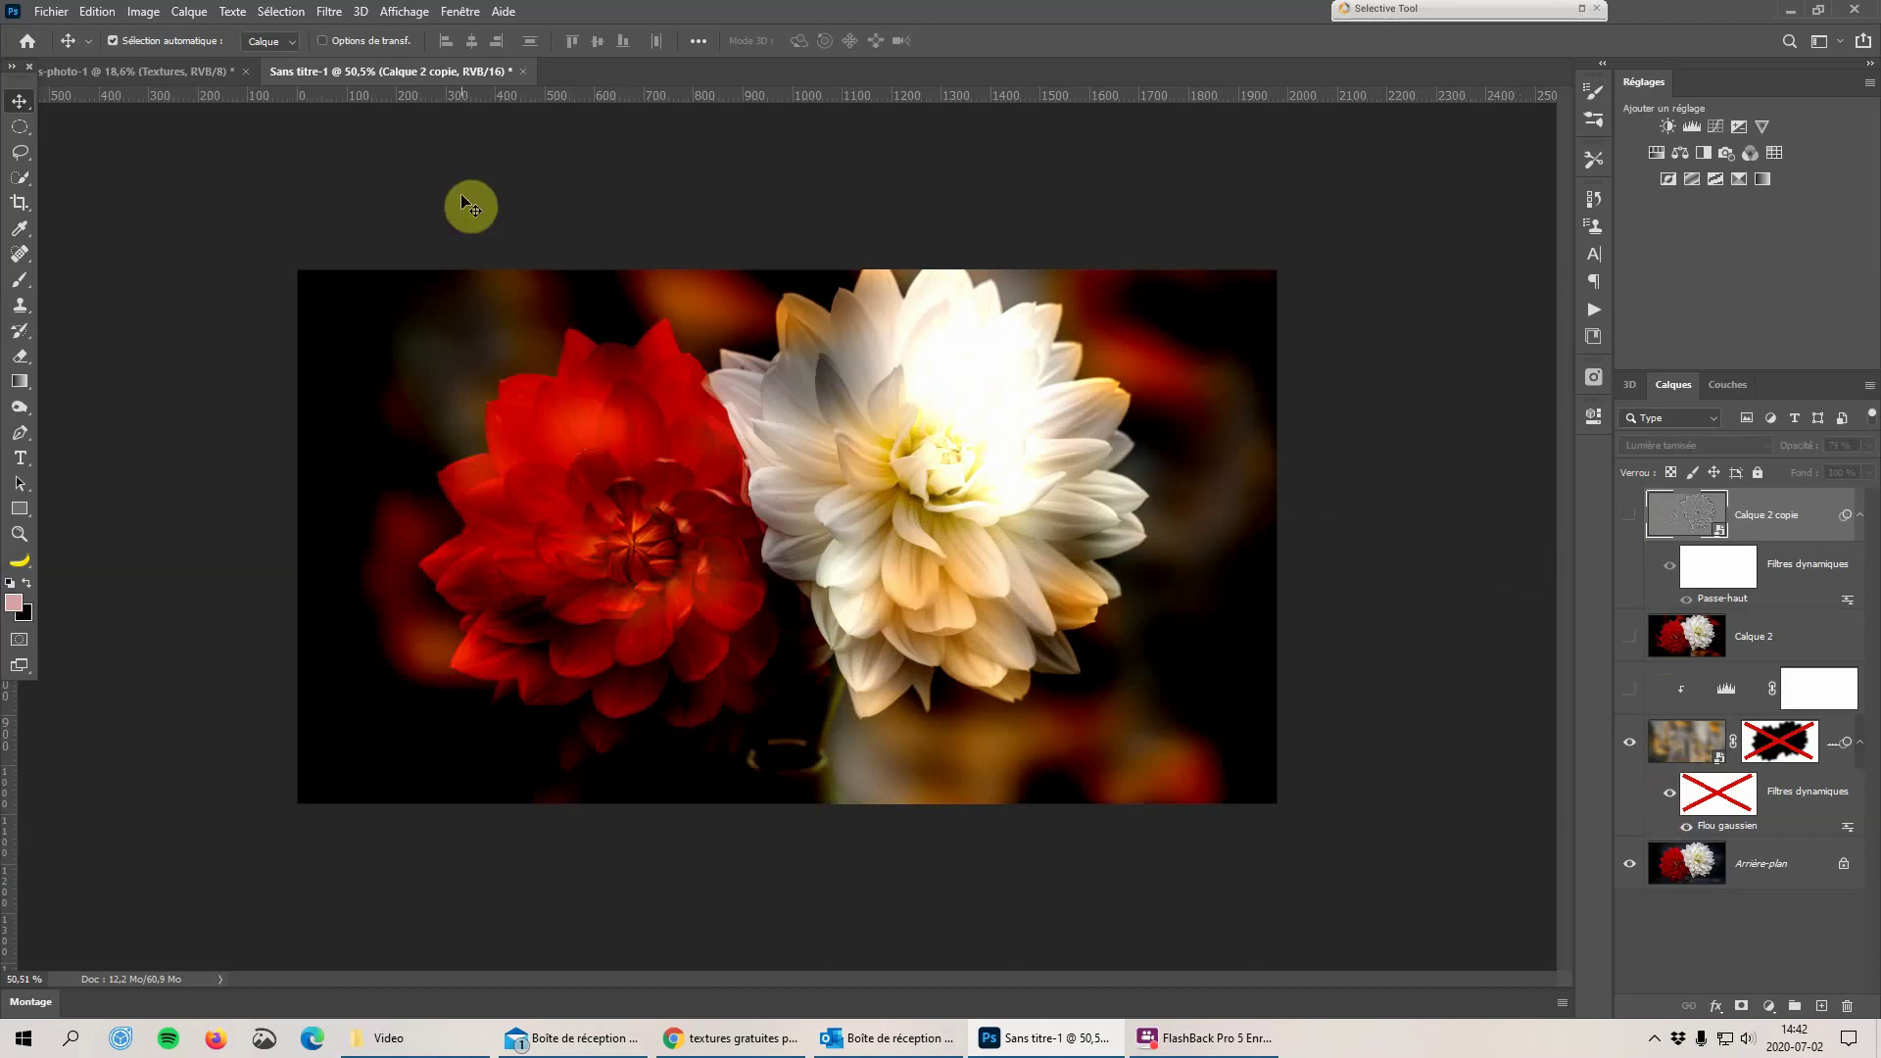
Open GC - Rosesylla (3) from the Textures2020 Golden Cage - Rosesylla folder, view the original texture, and close it
left_click(51, 12)
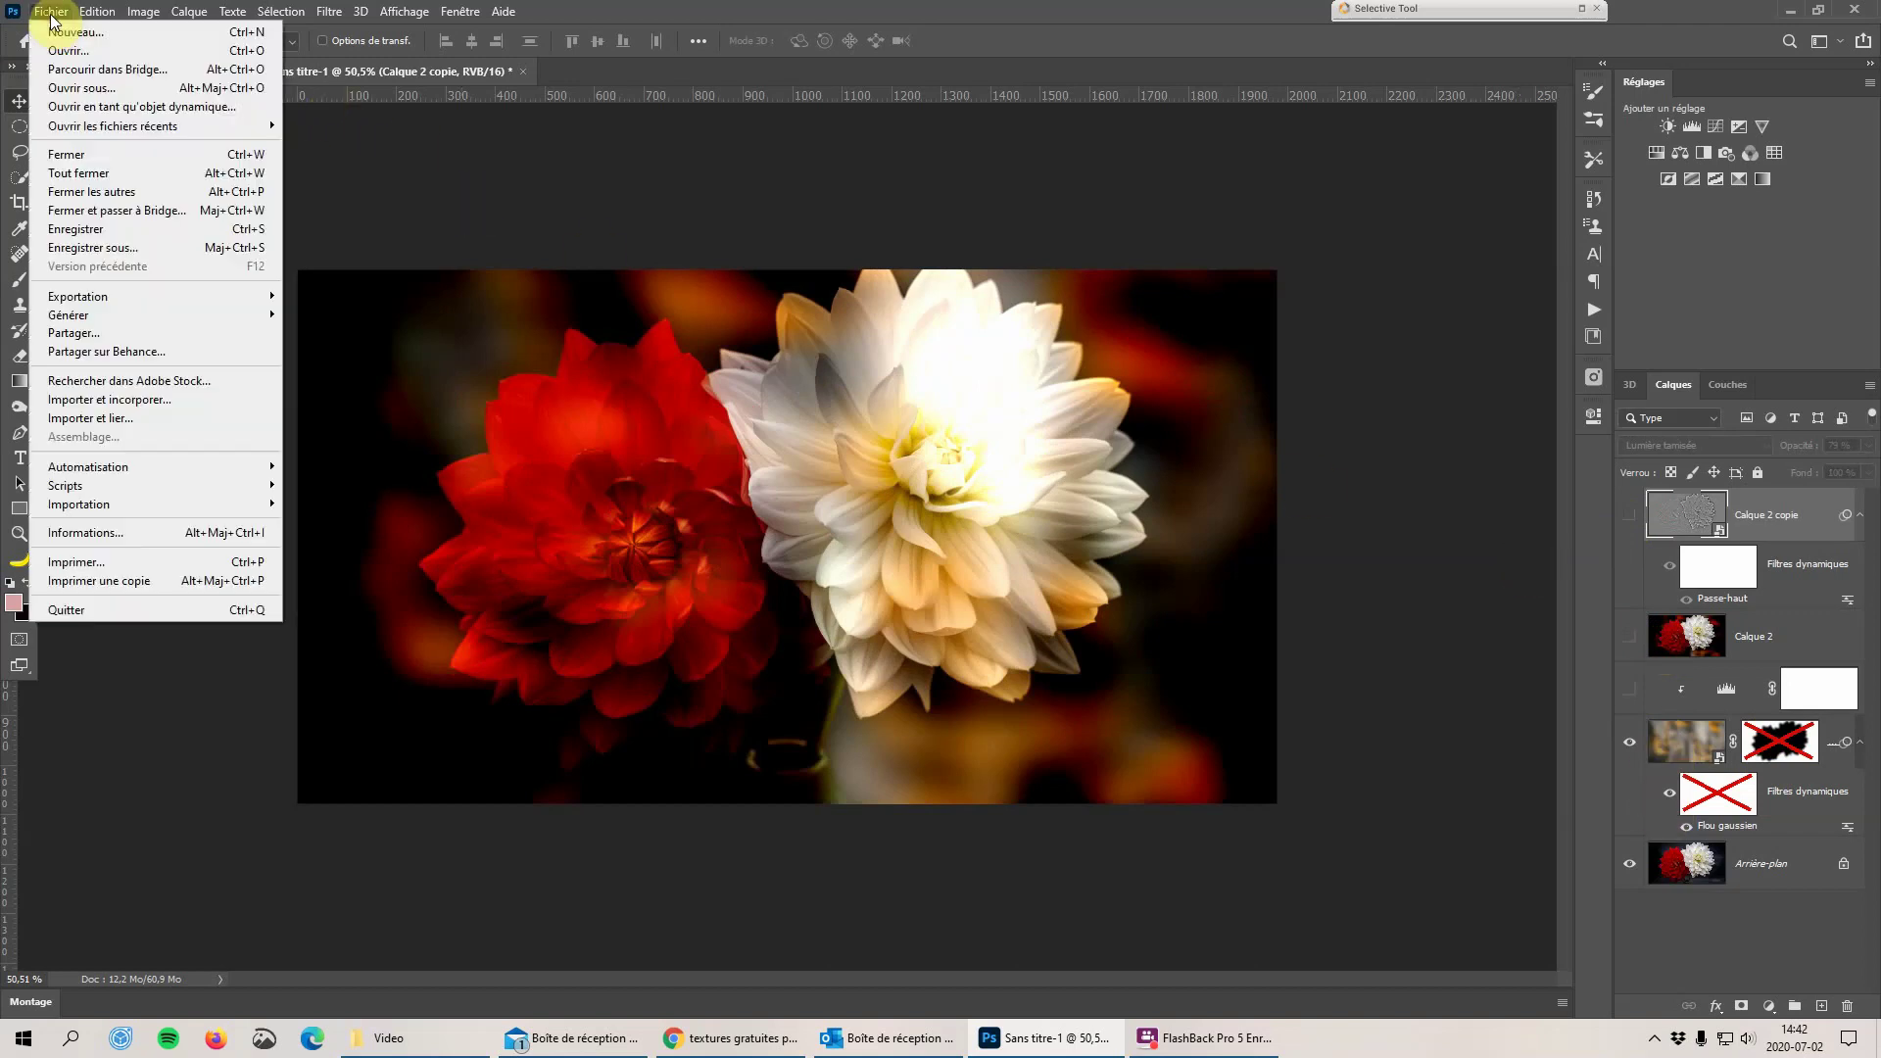
left_click(57, 51)
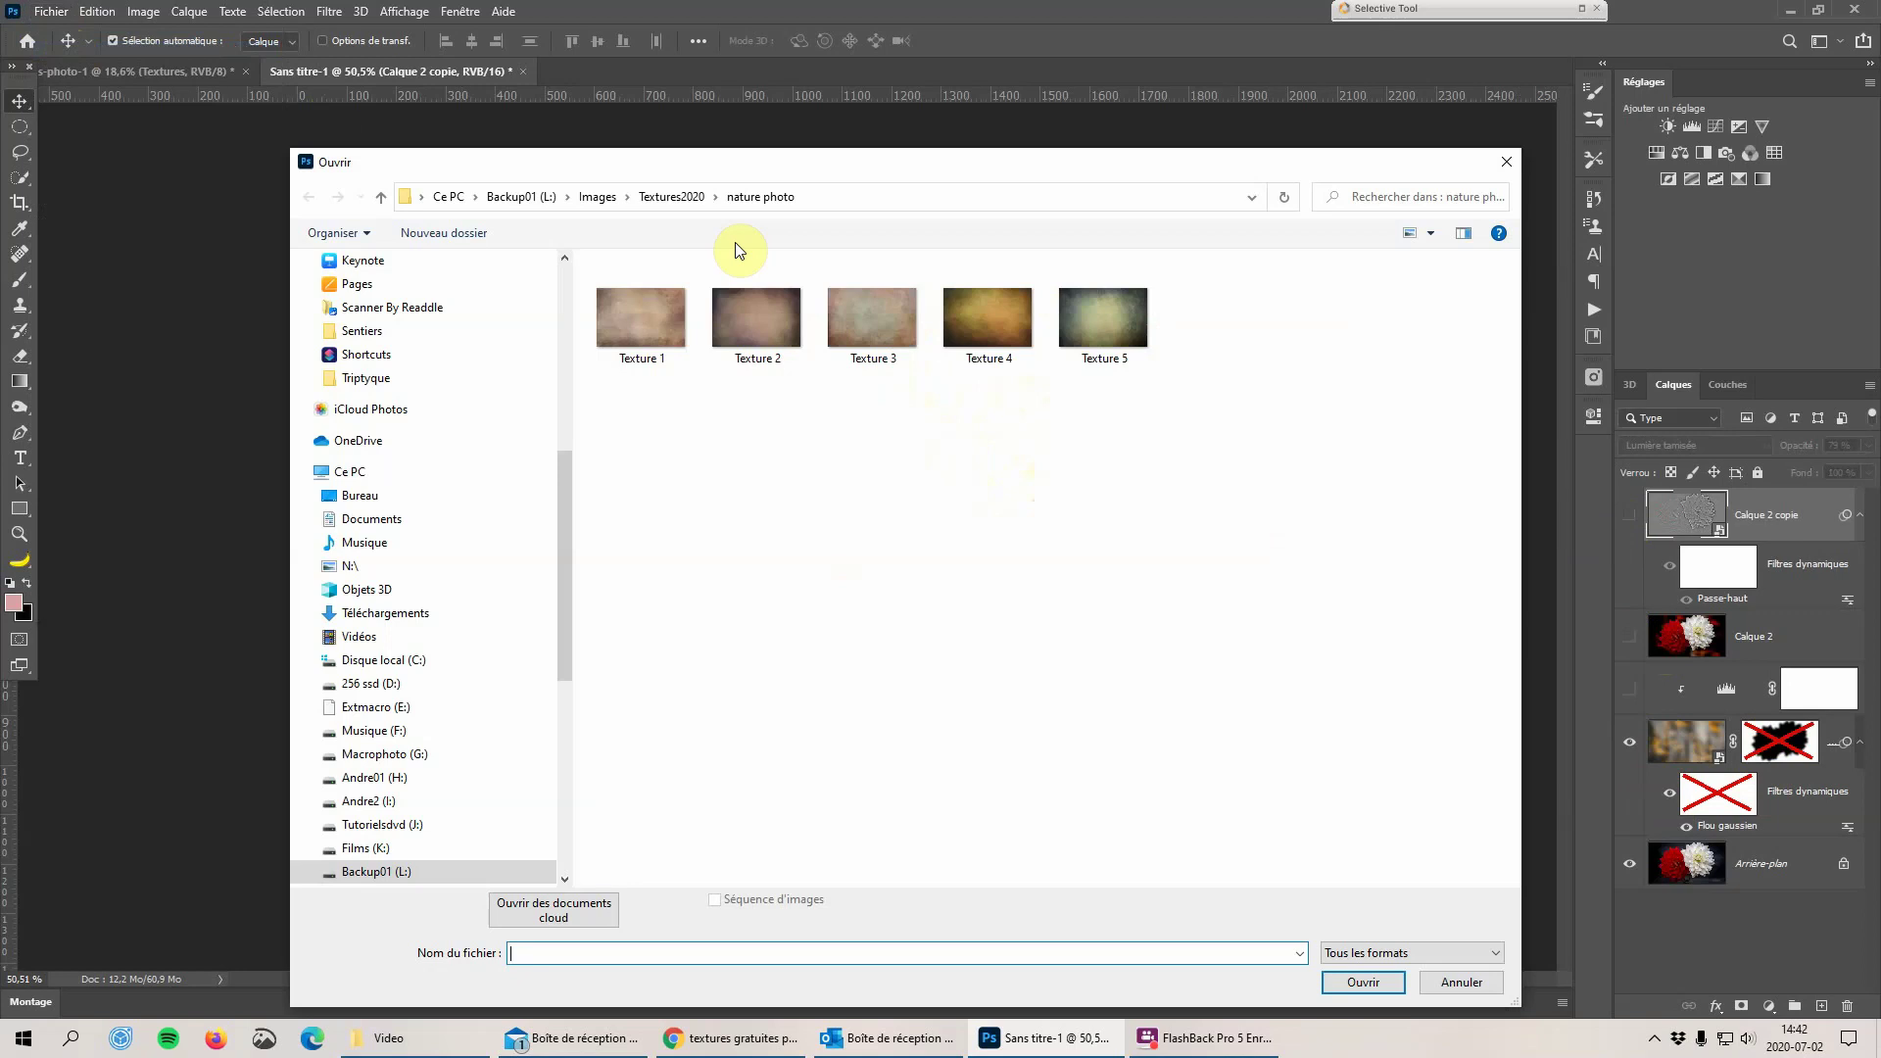
left_click(647, 199)
left_click(722, 310)
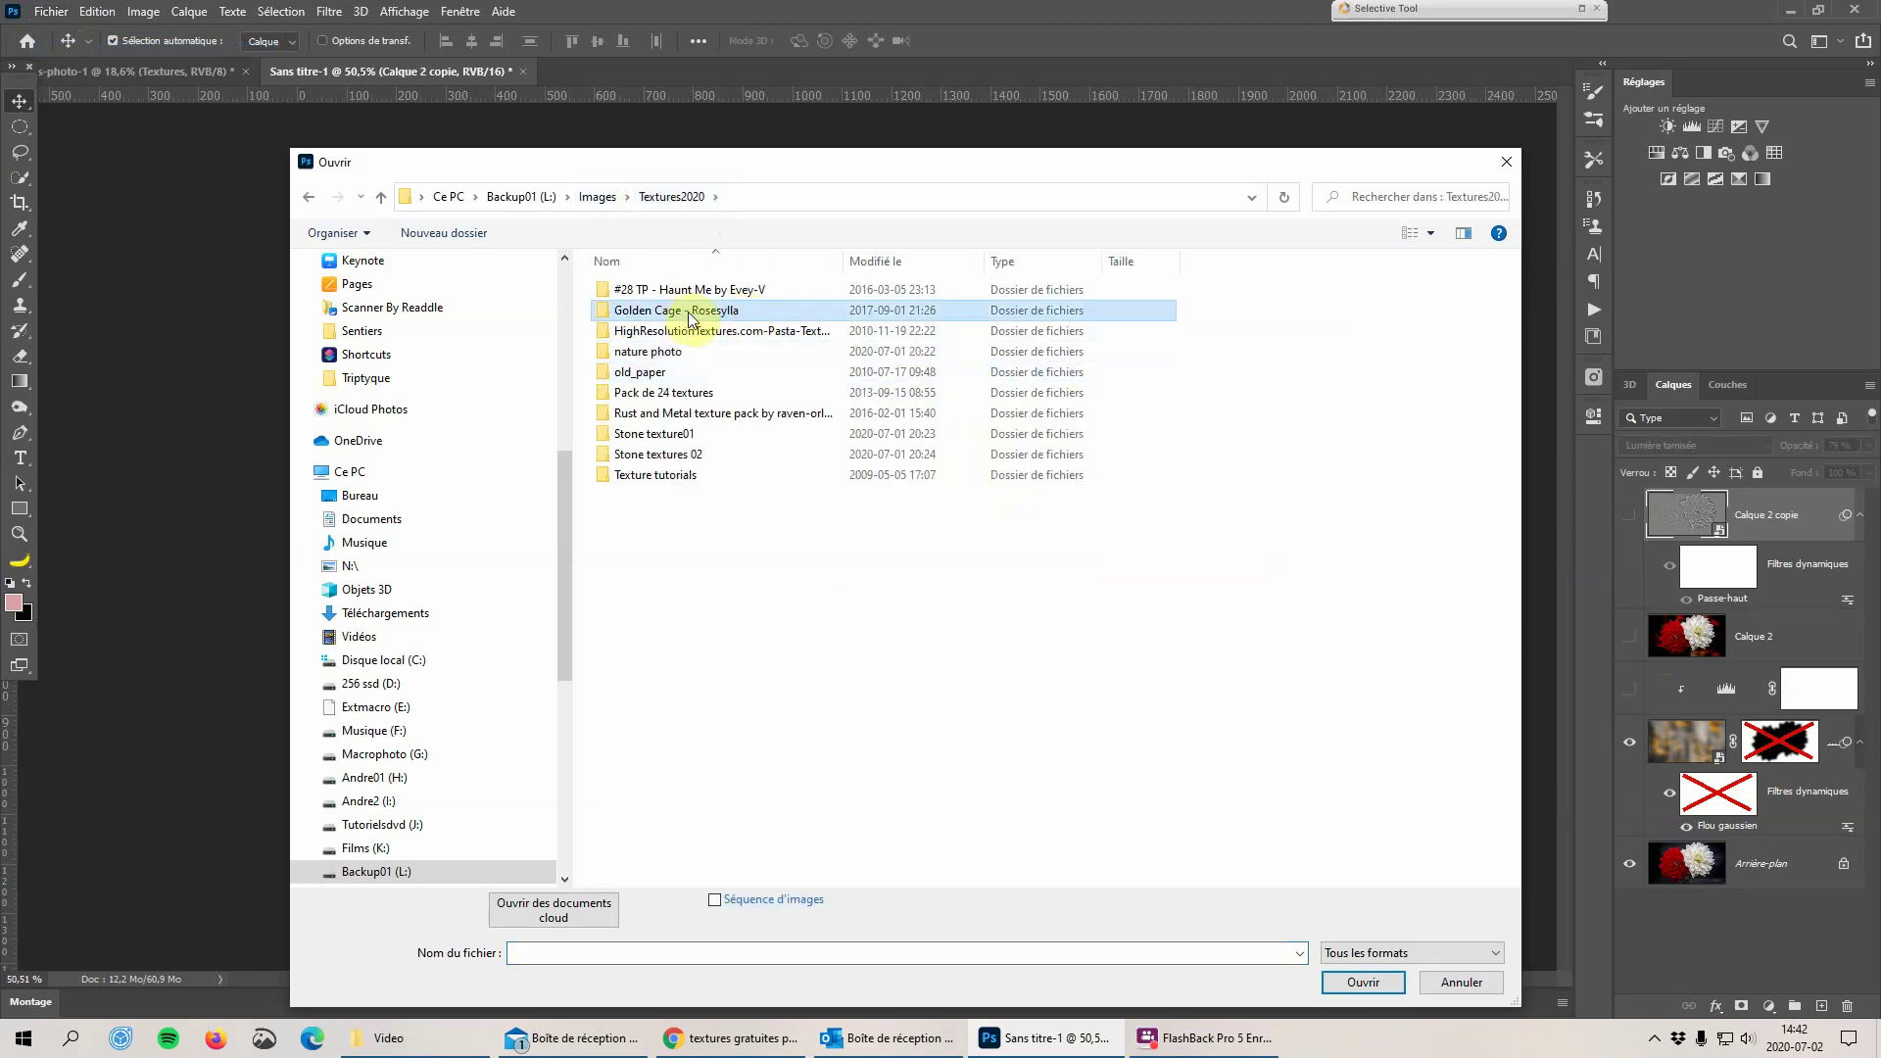
double_click(715, 313)
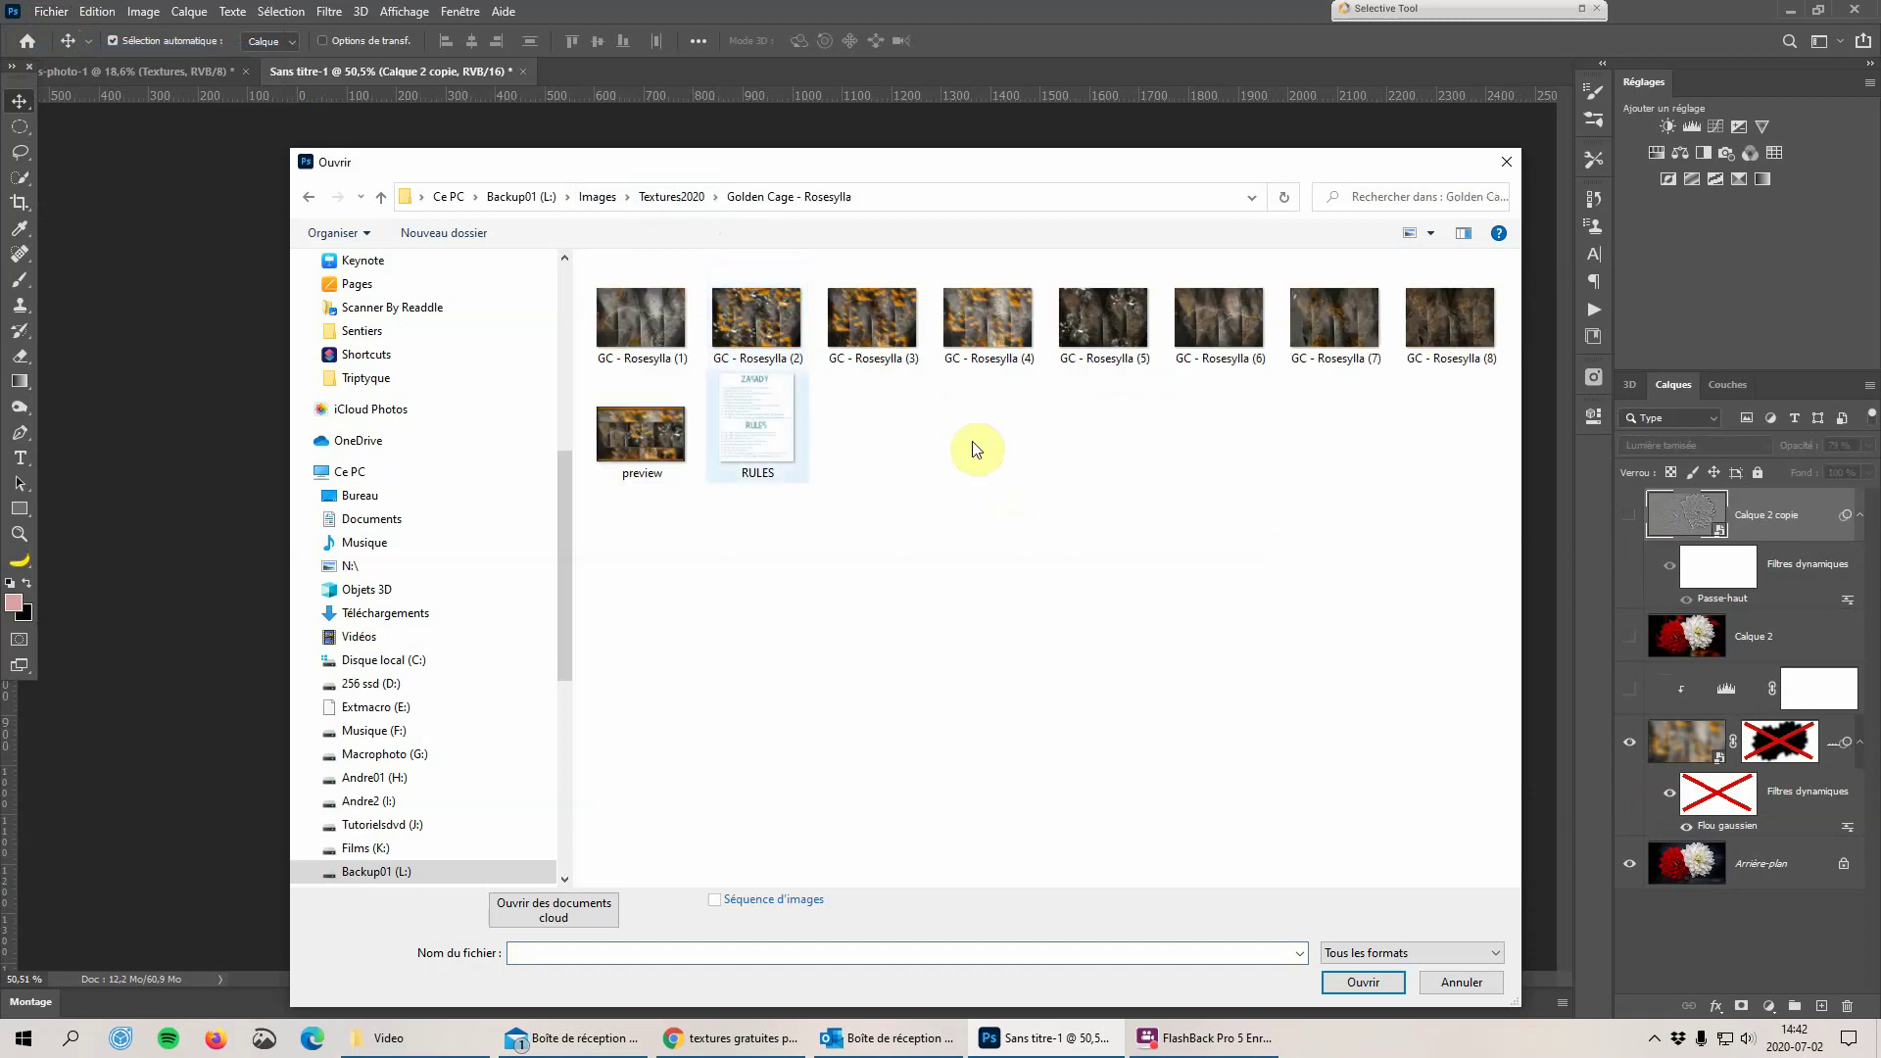
double_click(900, 331)
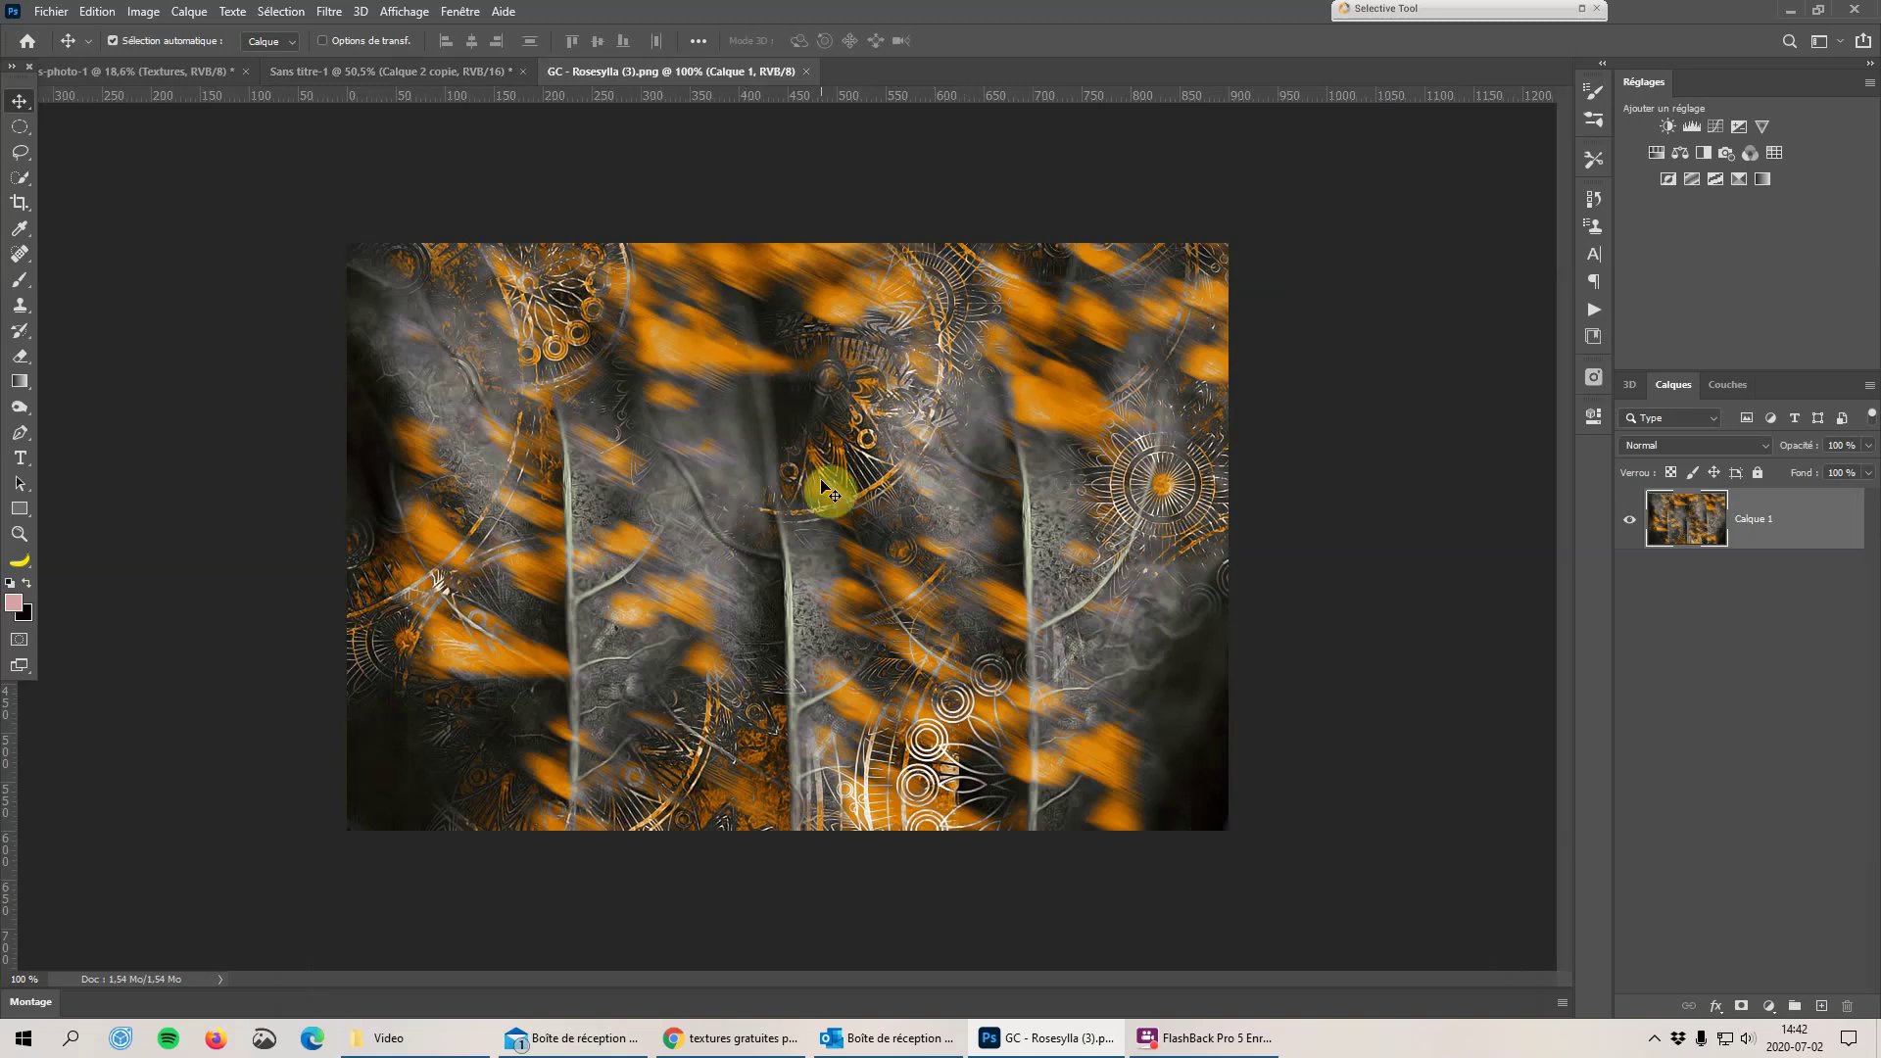
left_click(808, 71)
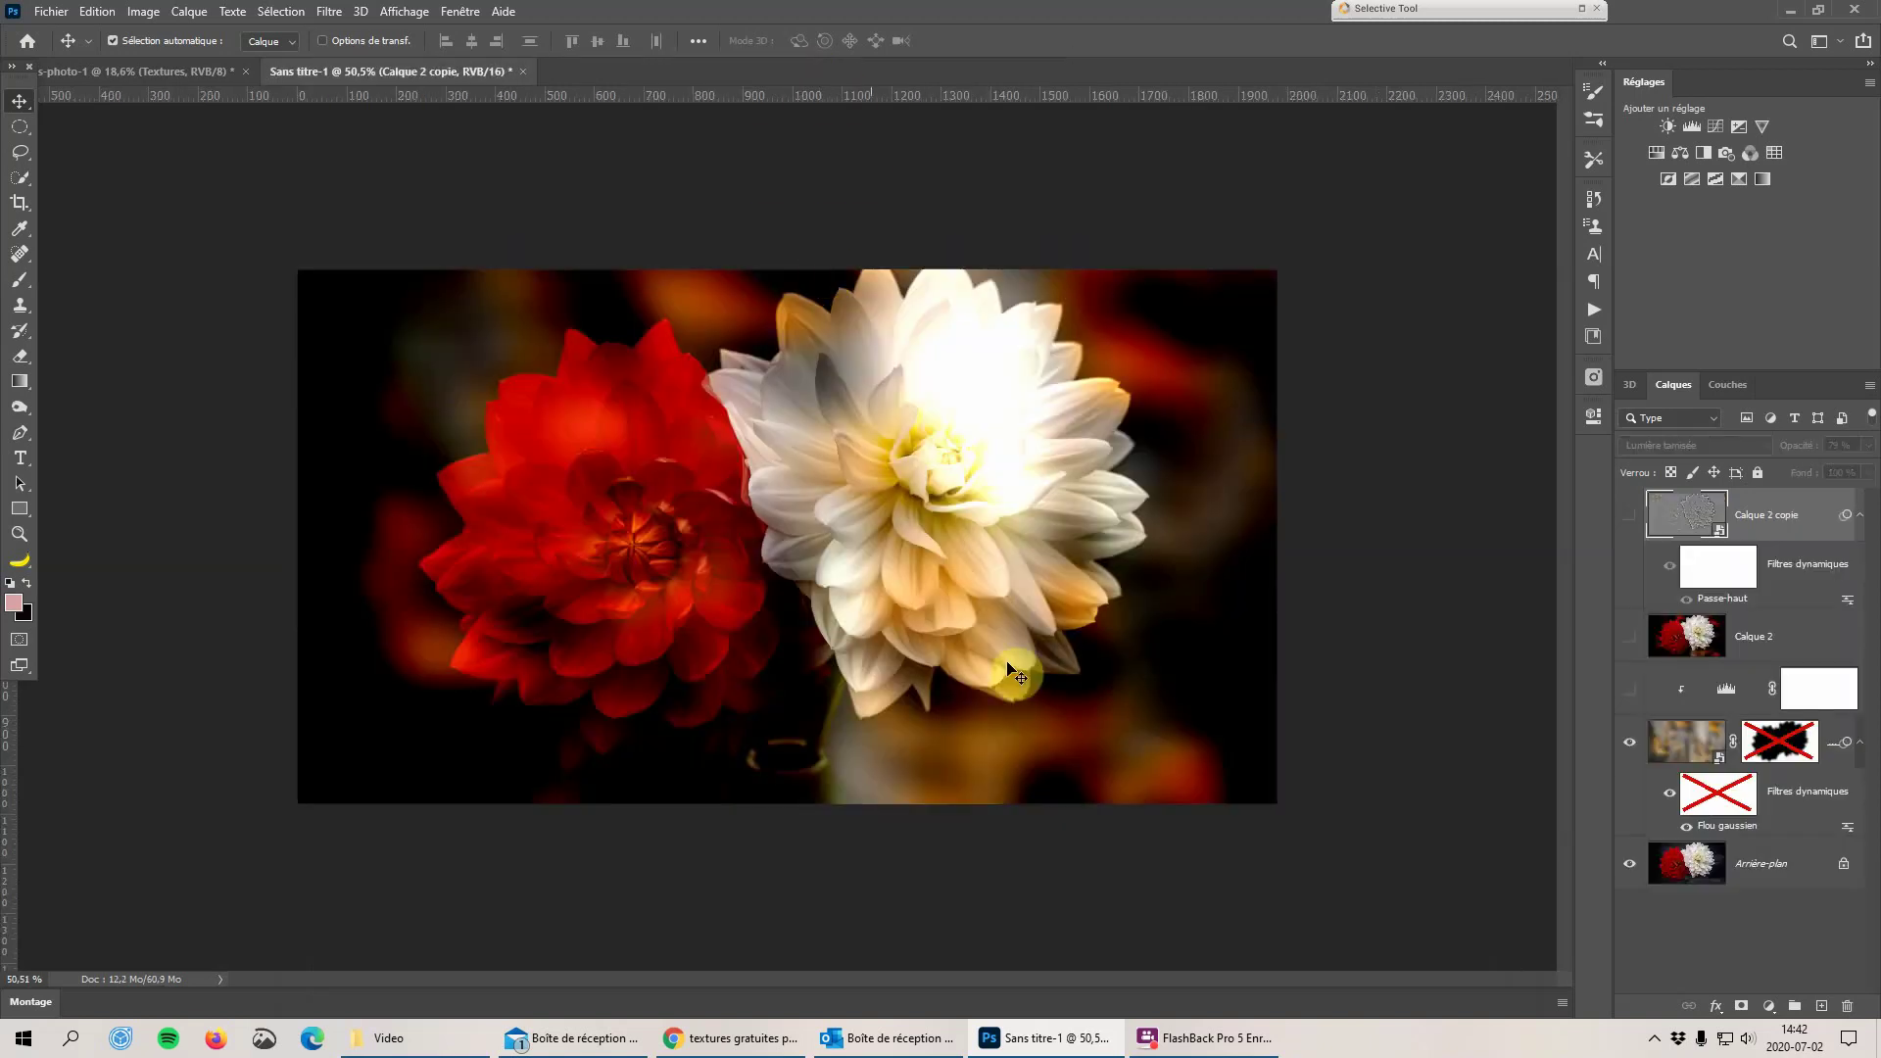
Re-enable the blurred texture layer's mask and smart filter mask, show the layer, and check the mask's outline as a temporary selection
left_click(1630, 744)
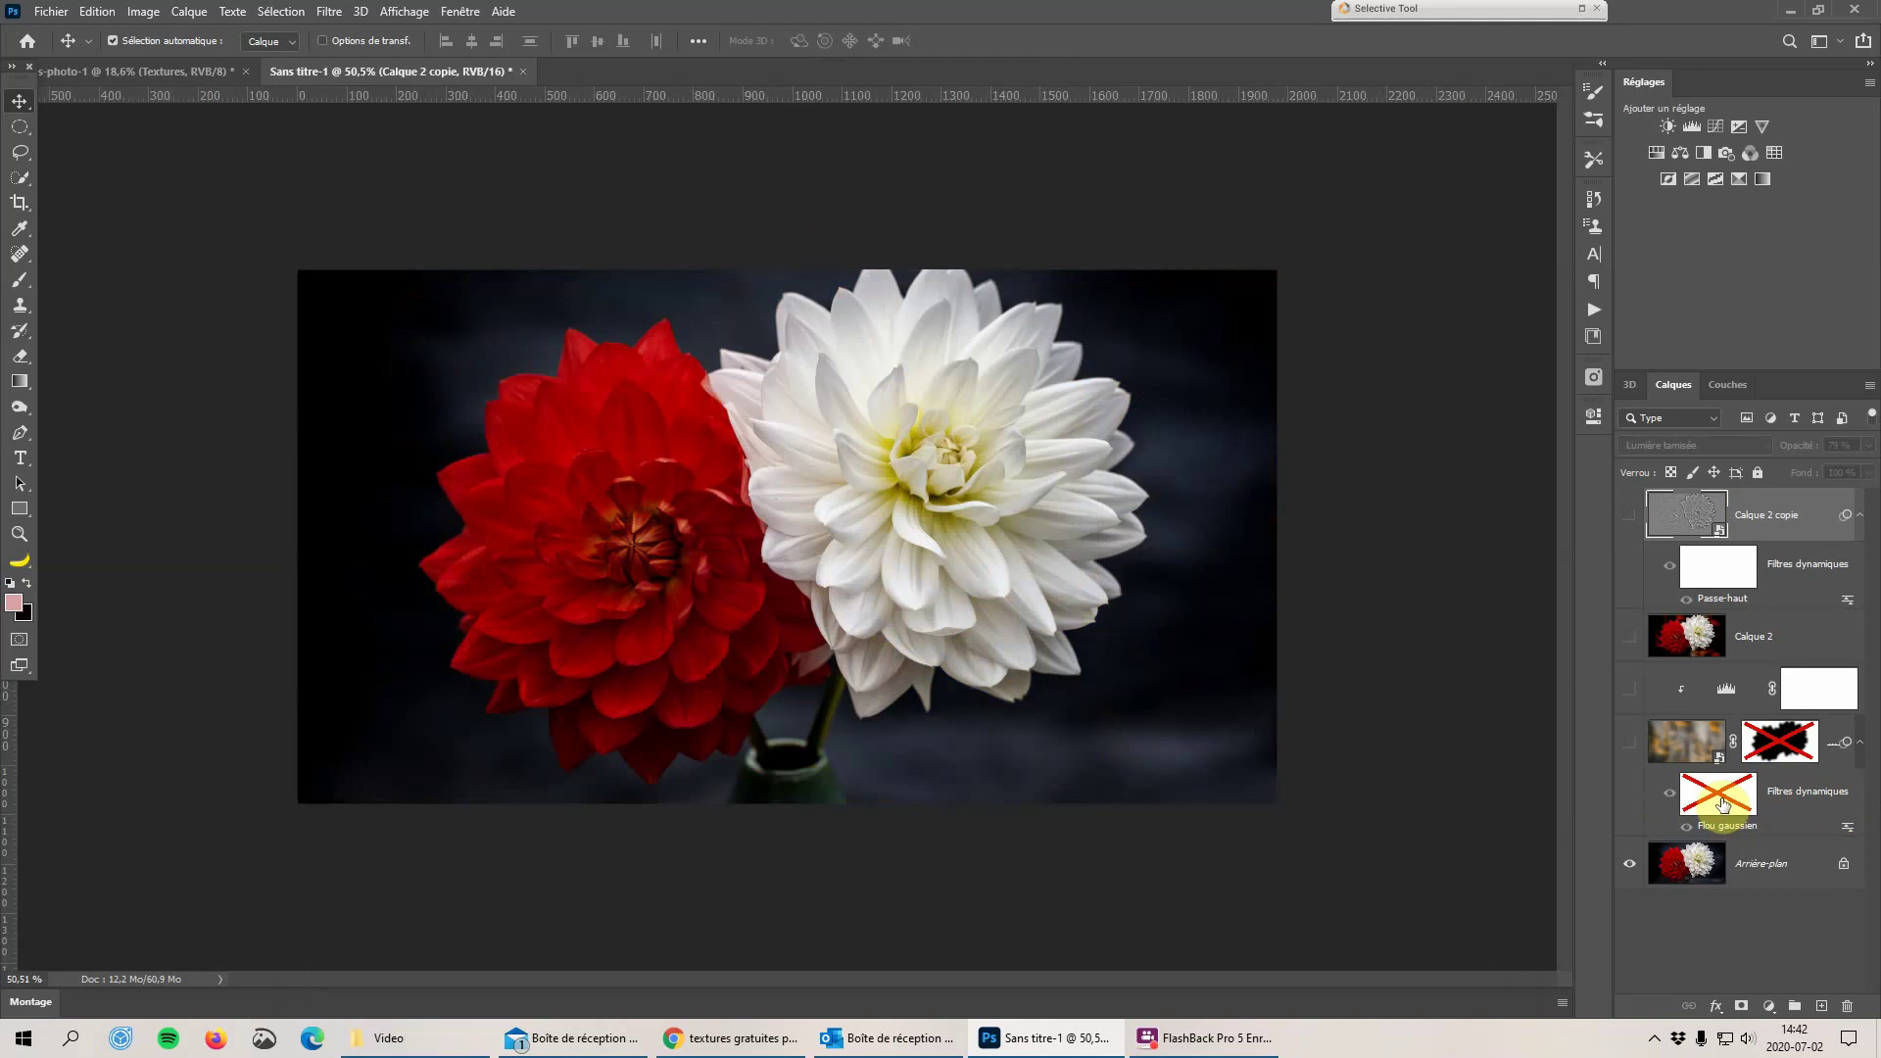
left_click(1721, 801, "shift")
left_click(1797, 749, "shift")
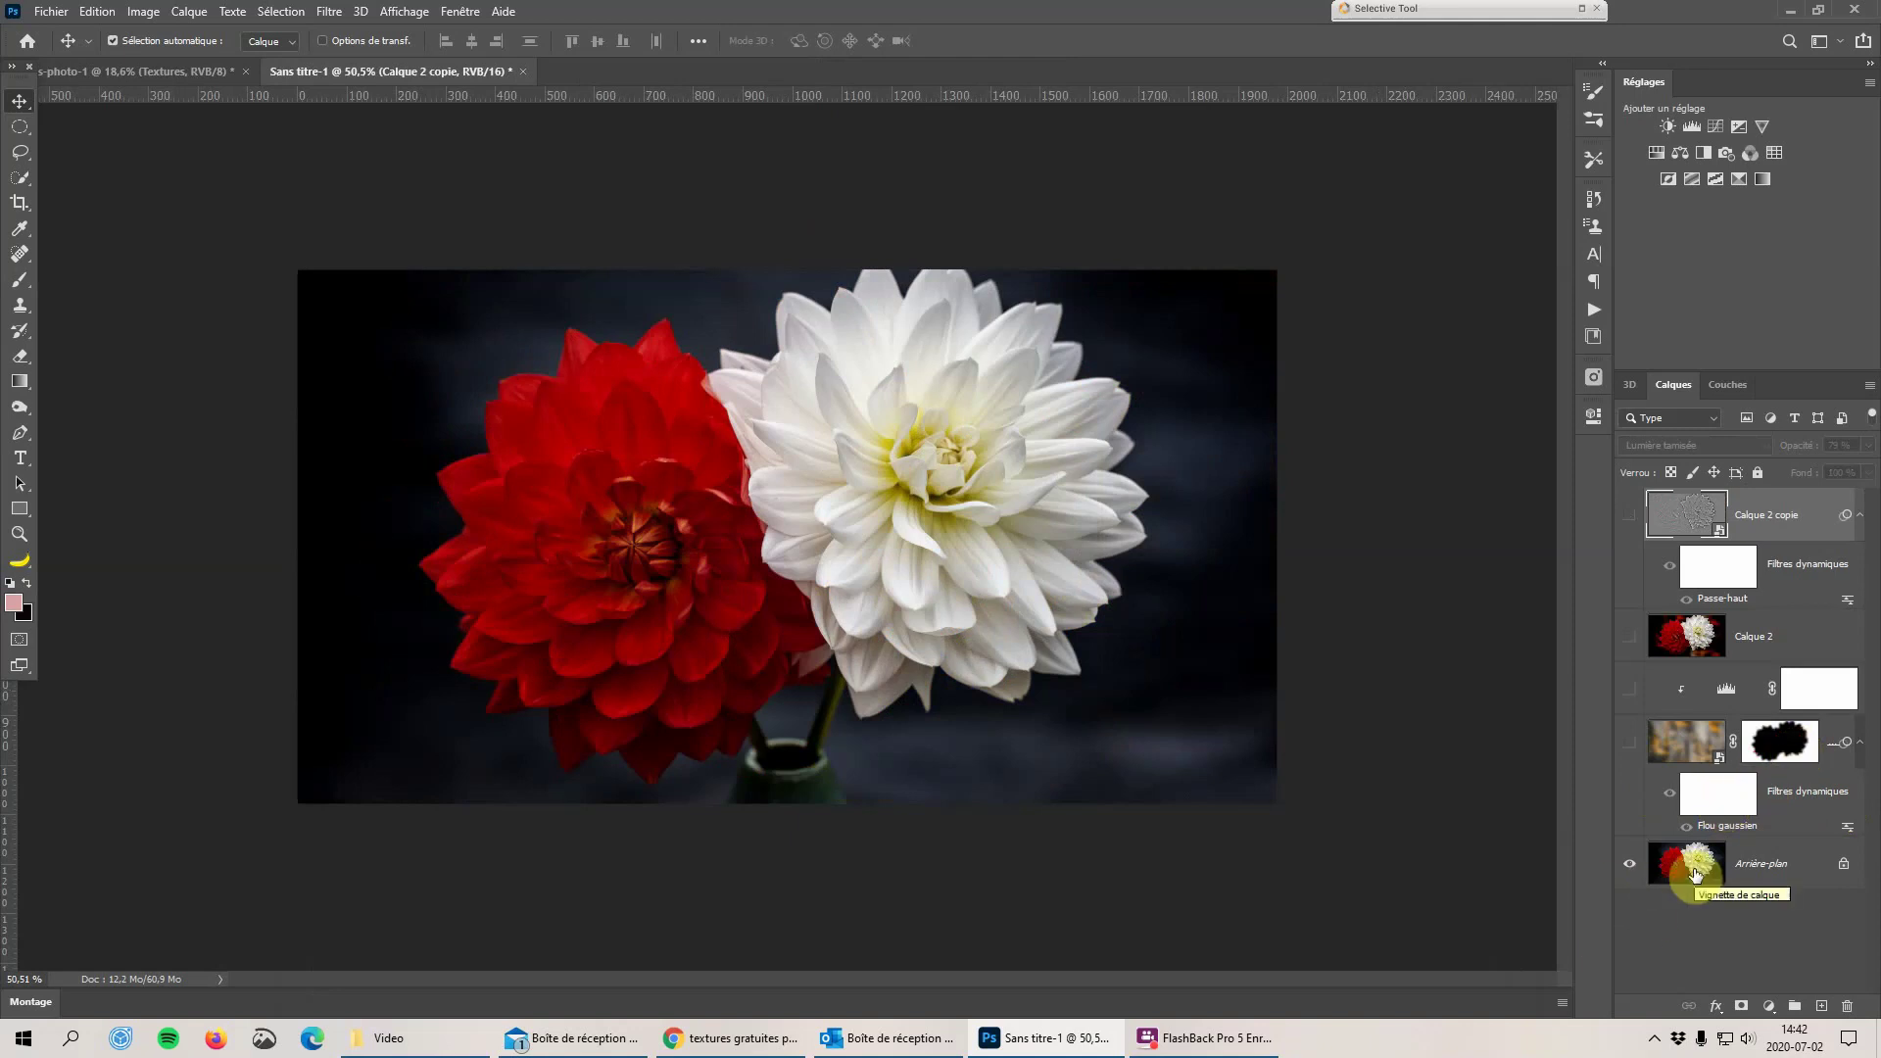
left_click(1632, 750)
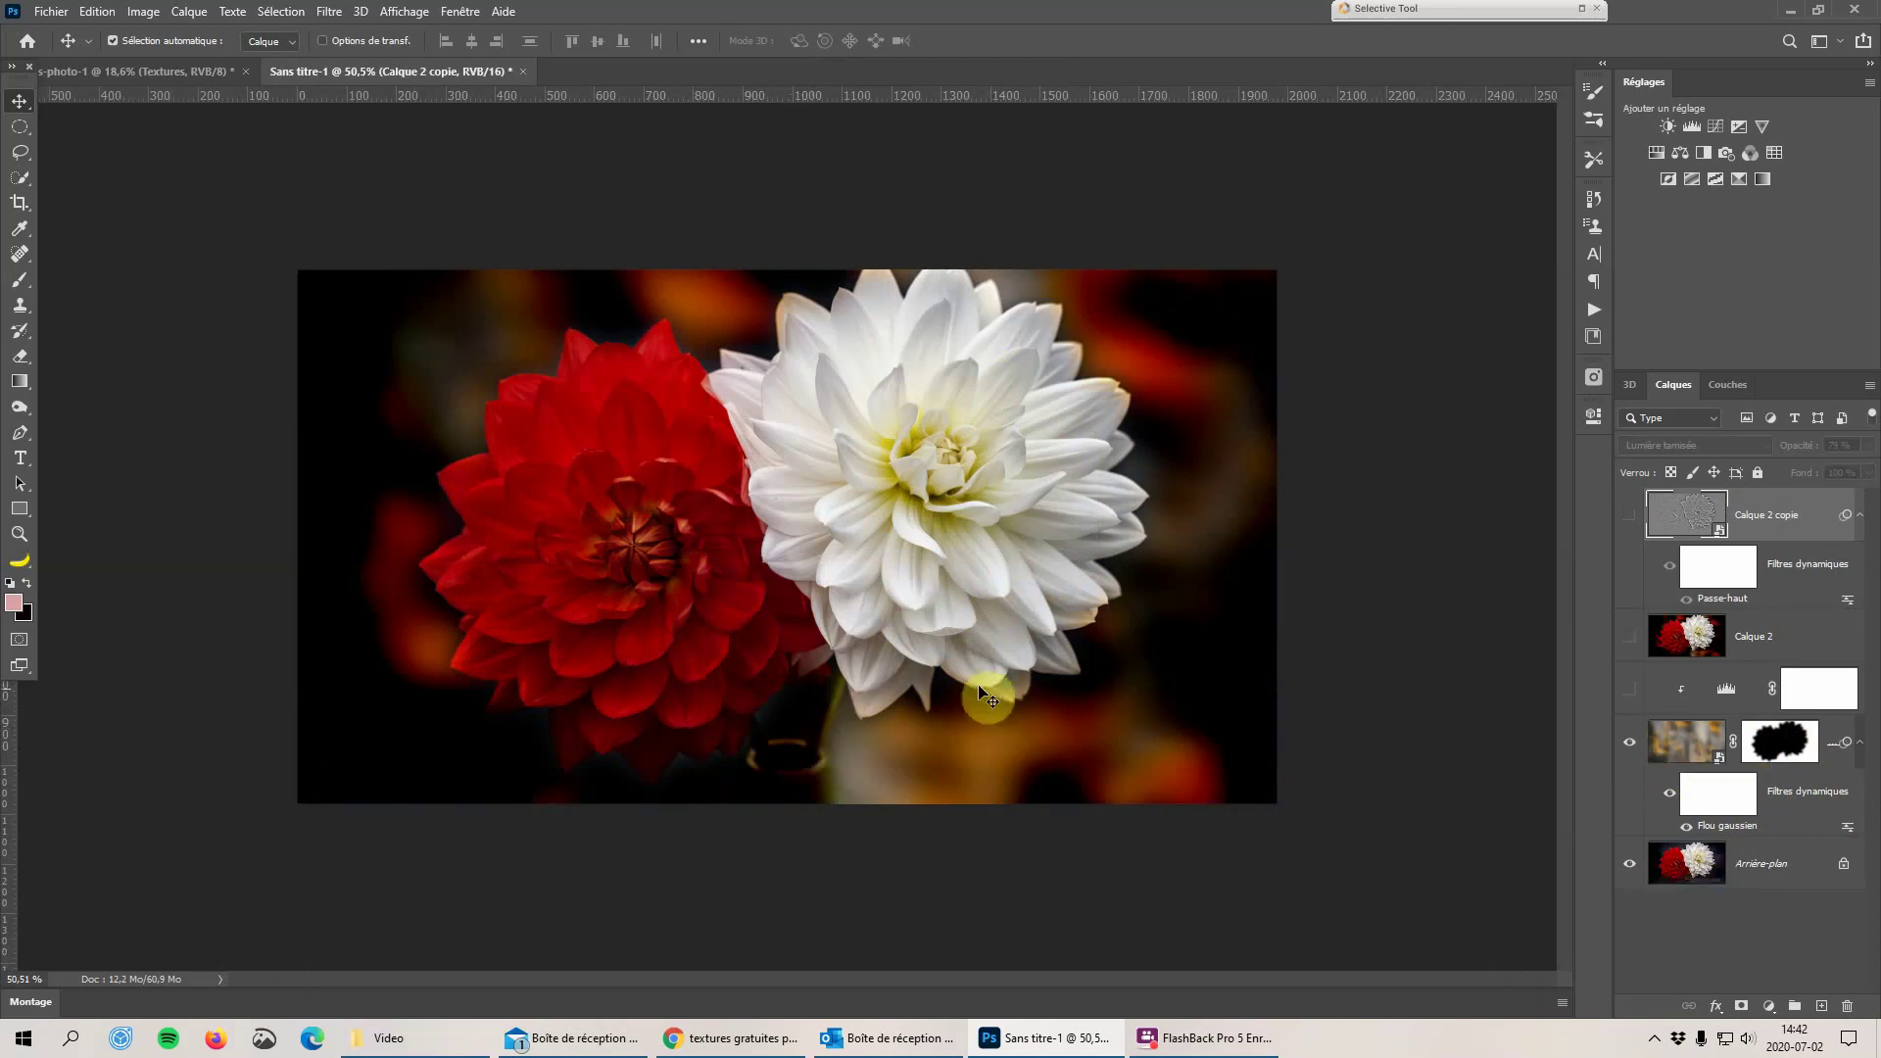
left_click(1780, 752, "ctrl")
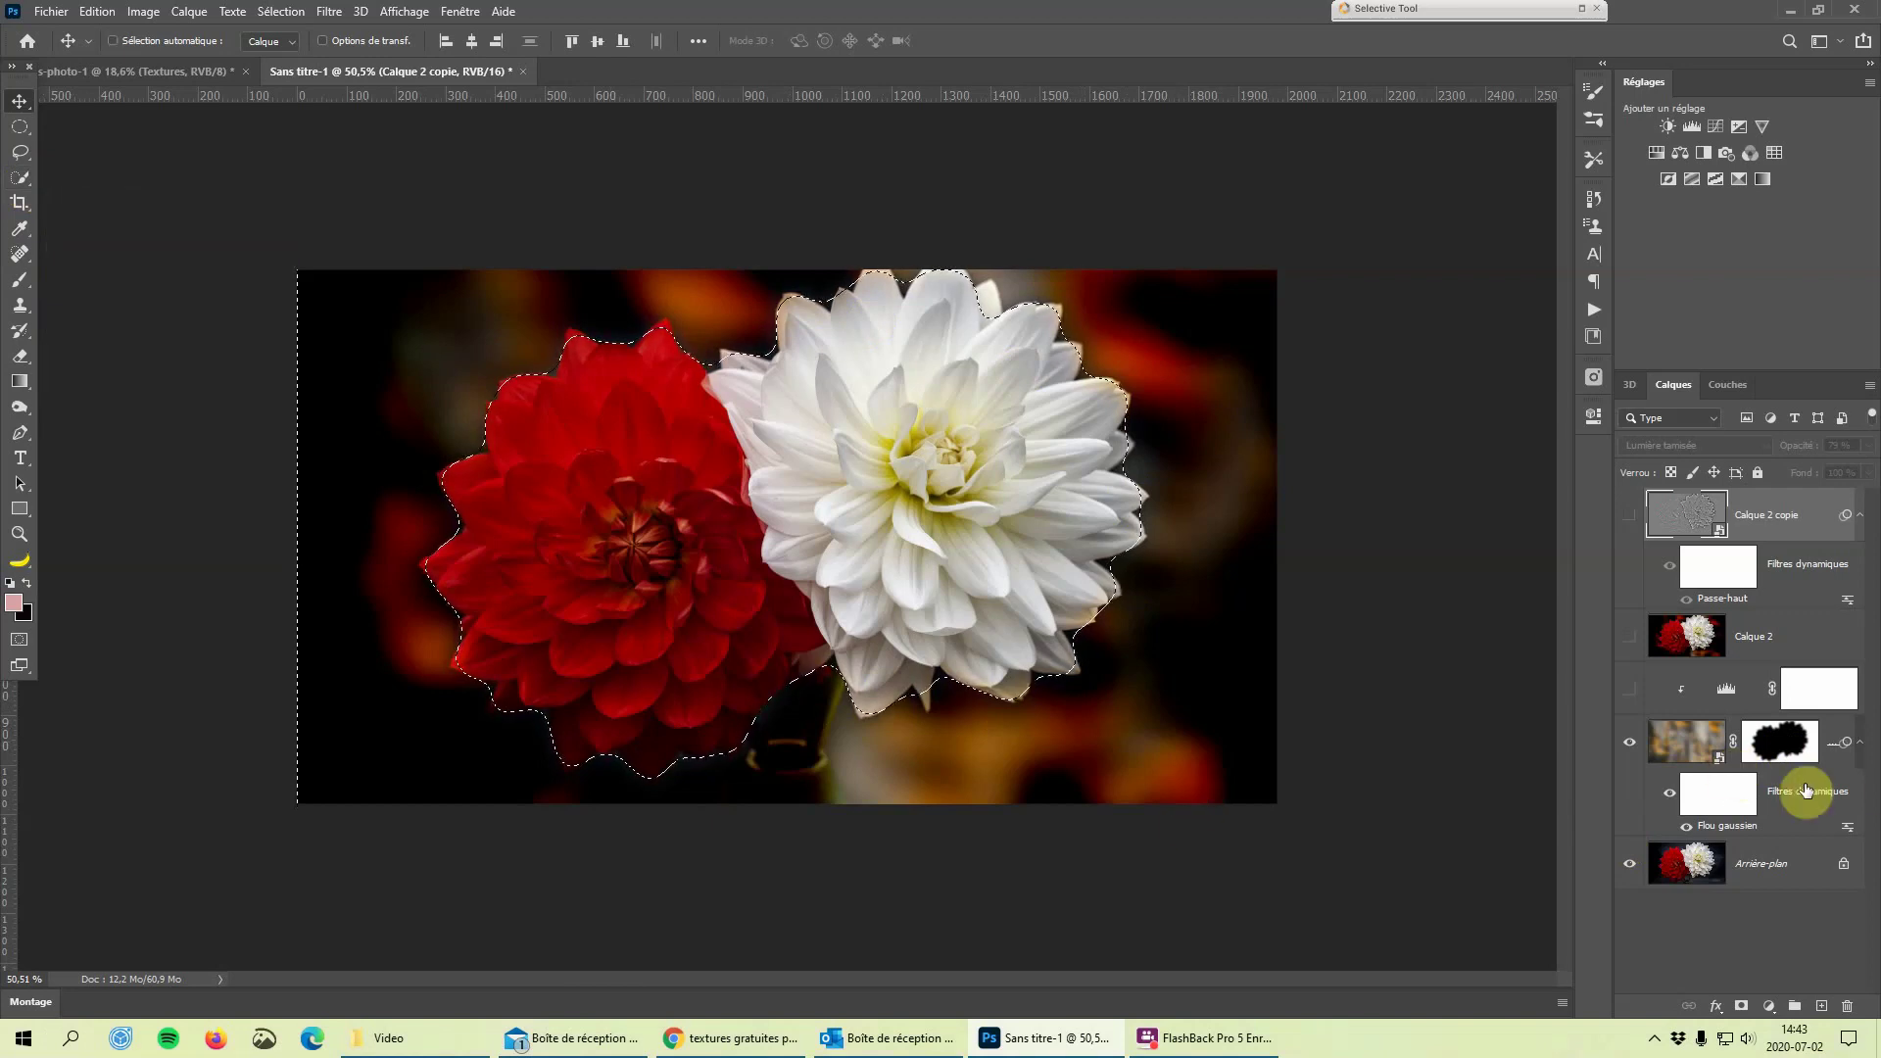
key("ctrl+d")
Try a lower Flou gaussien radius on the texture layer's smart filter and return it to 40.1 pixels
left_click(1687, 745)
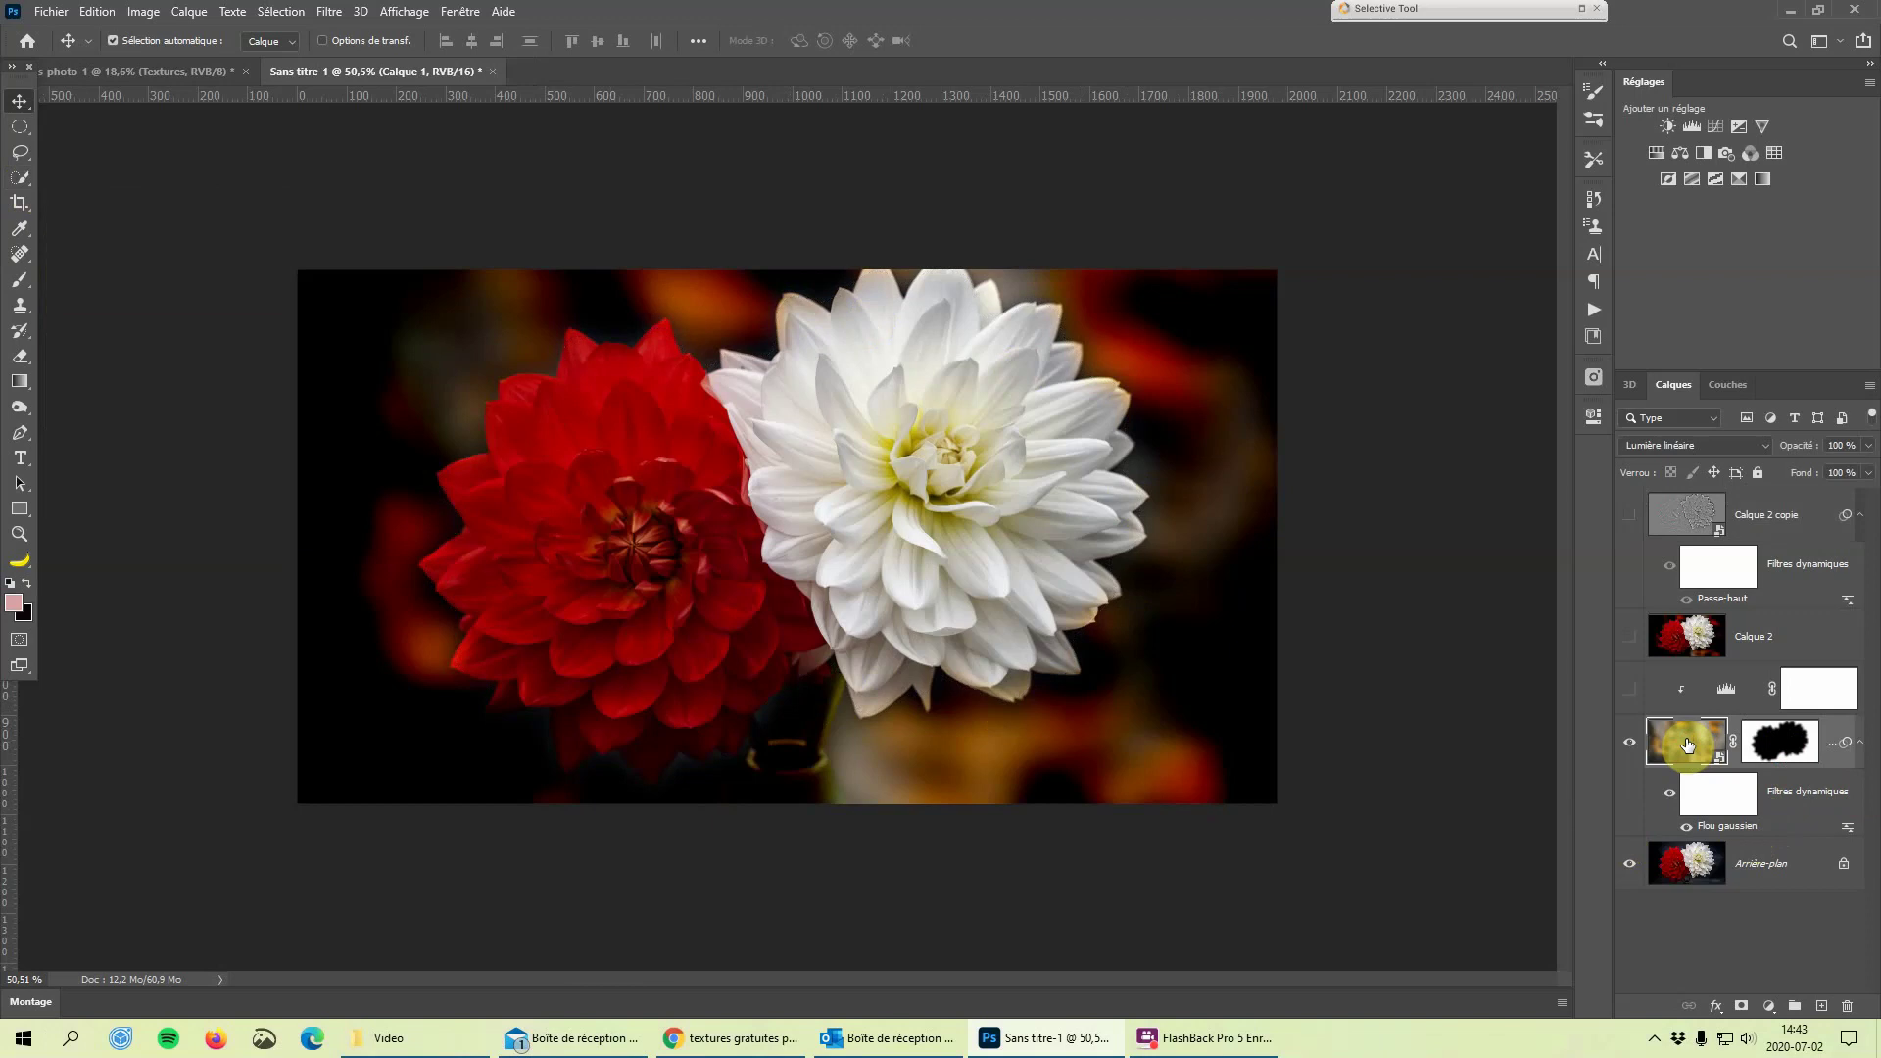
double_click(1744, 833)
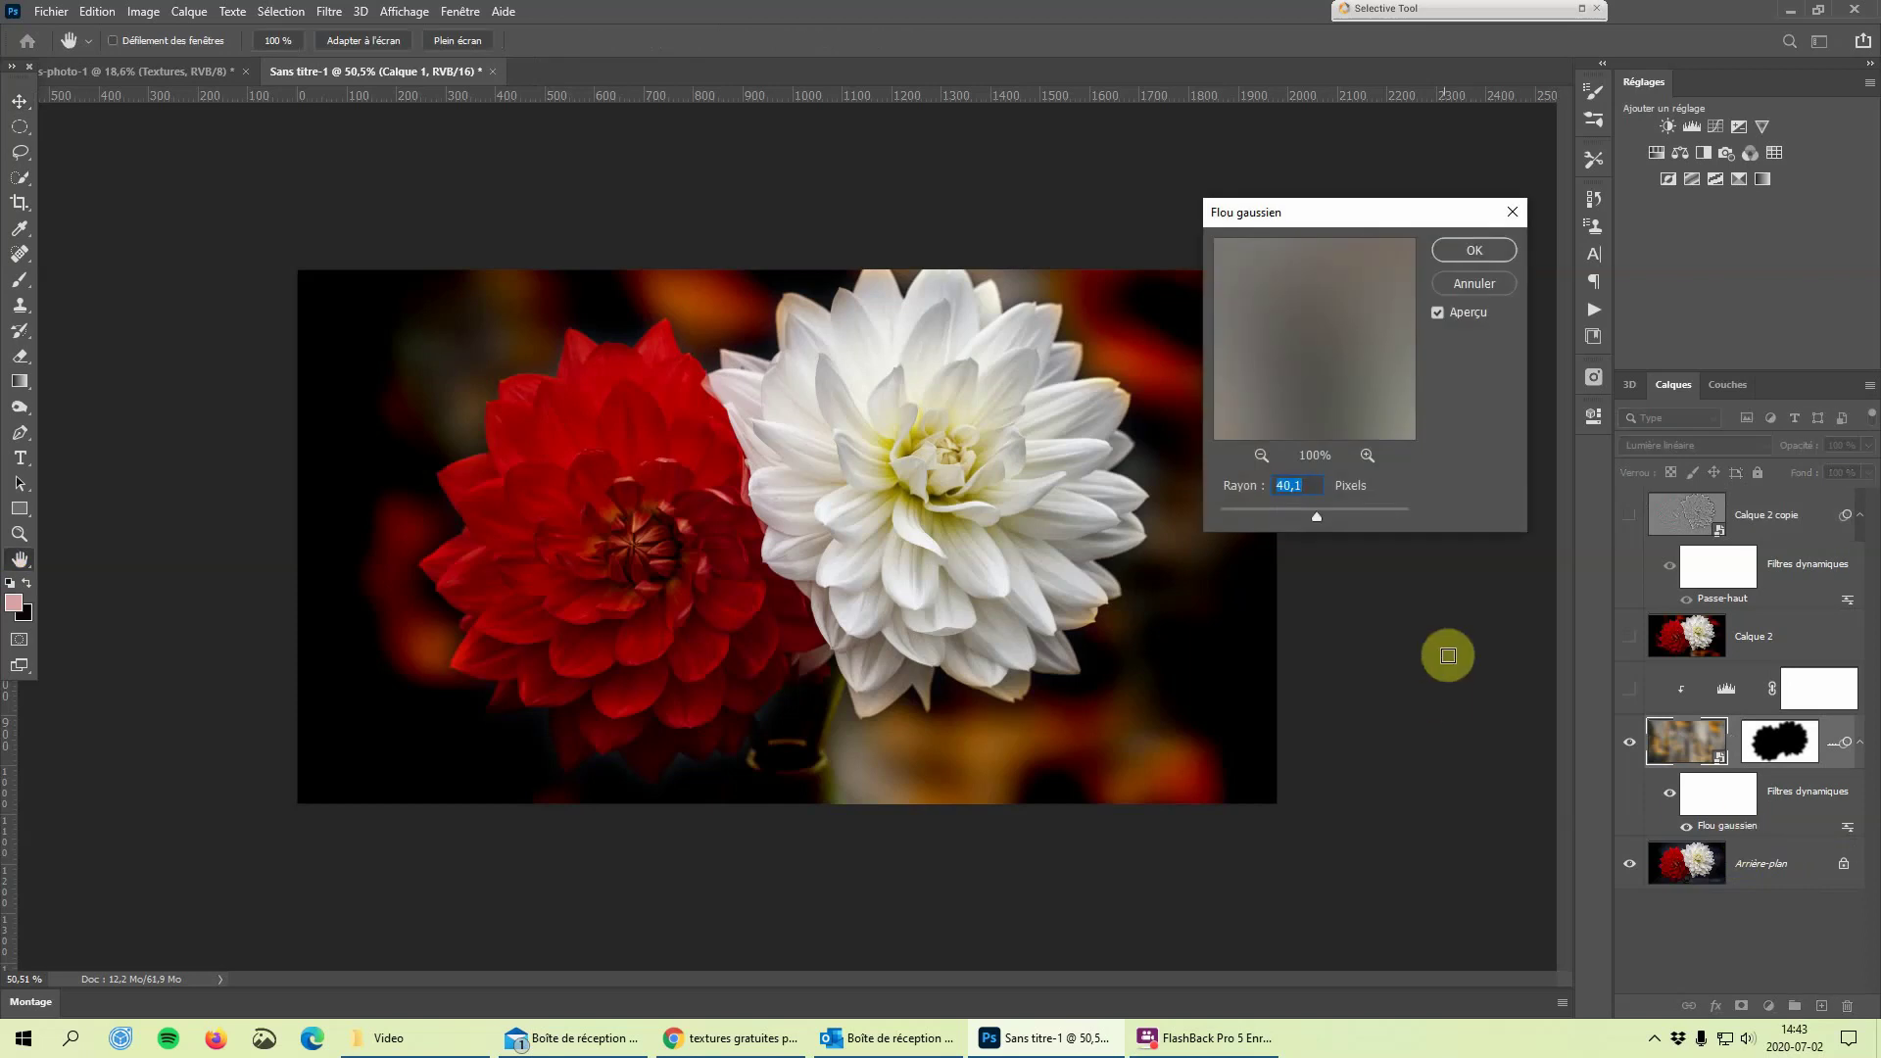
left_click_drag(1347, 206, 1496, 295)
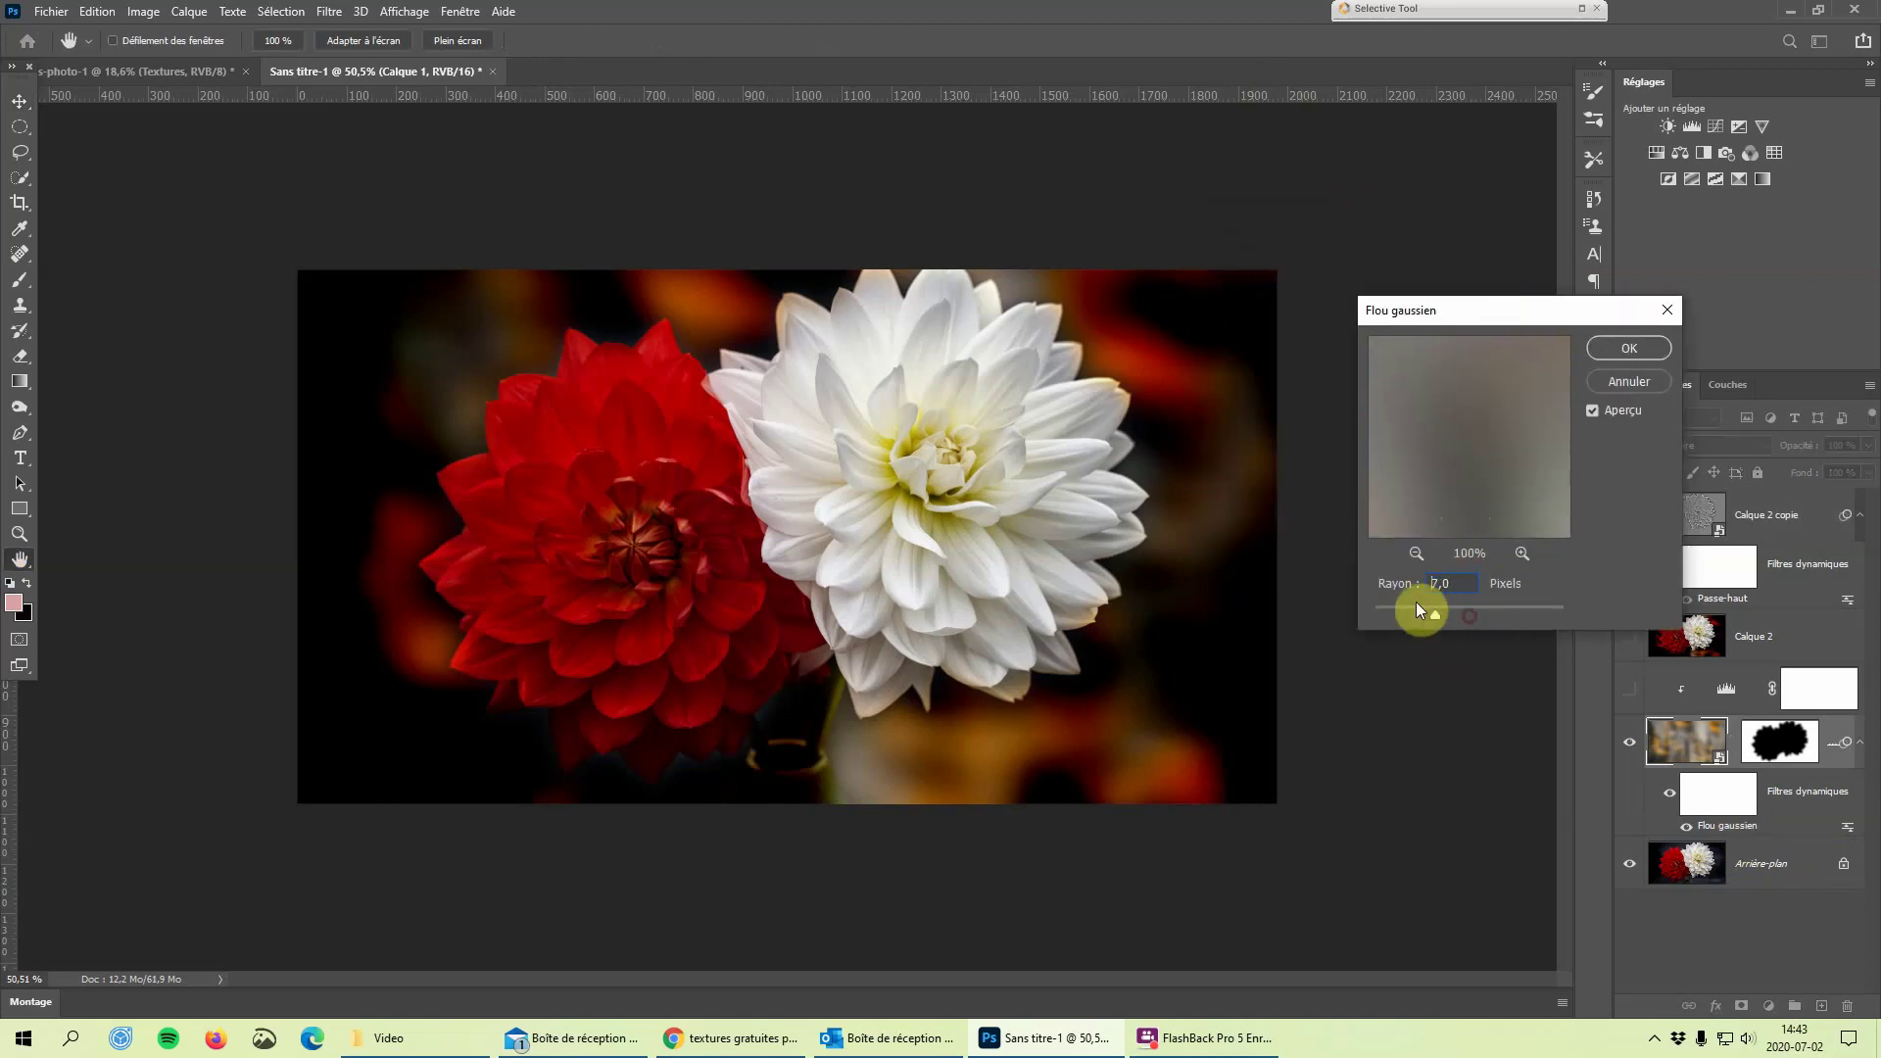
left_click_drag(1417, 602, 1473, 612)
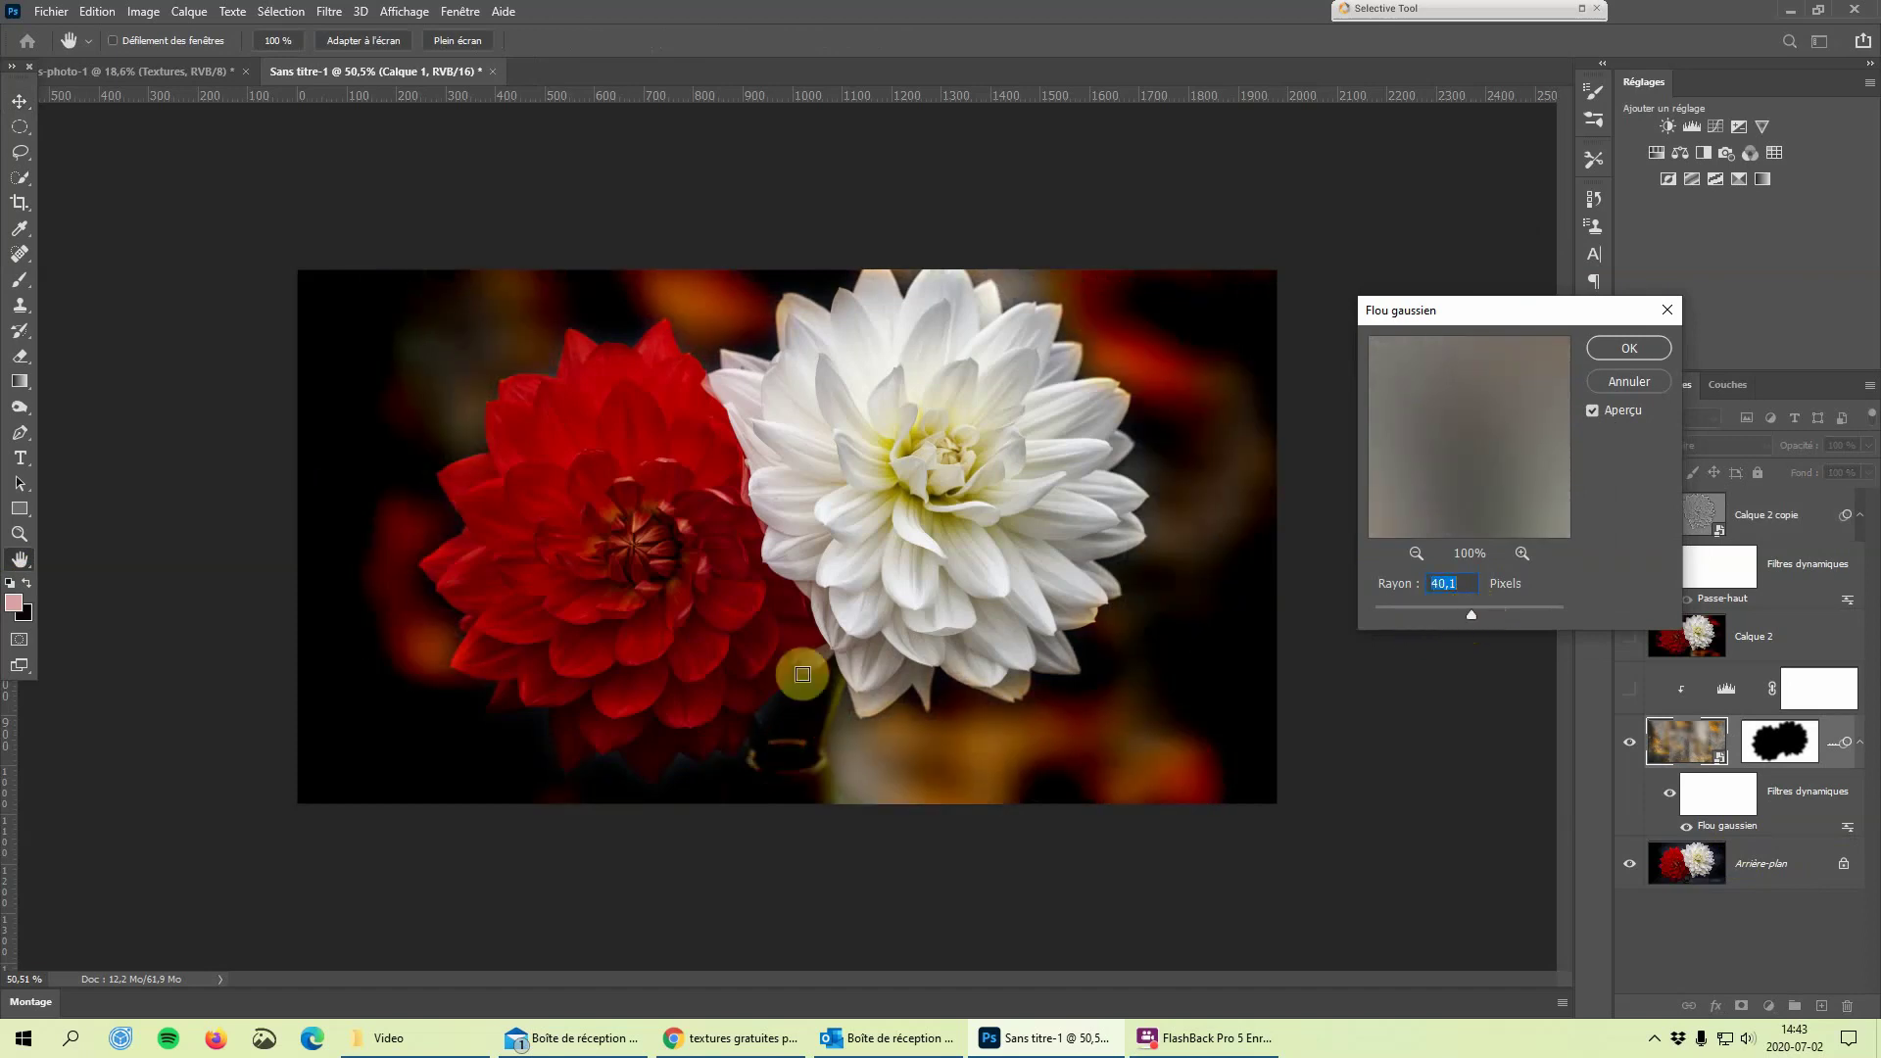
left_click(1633, 351)
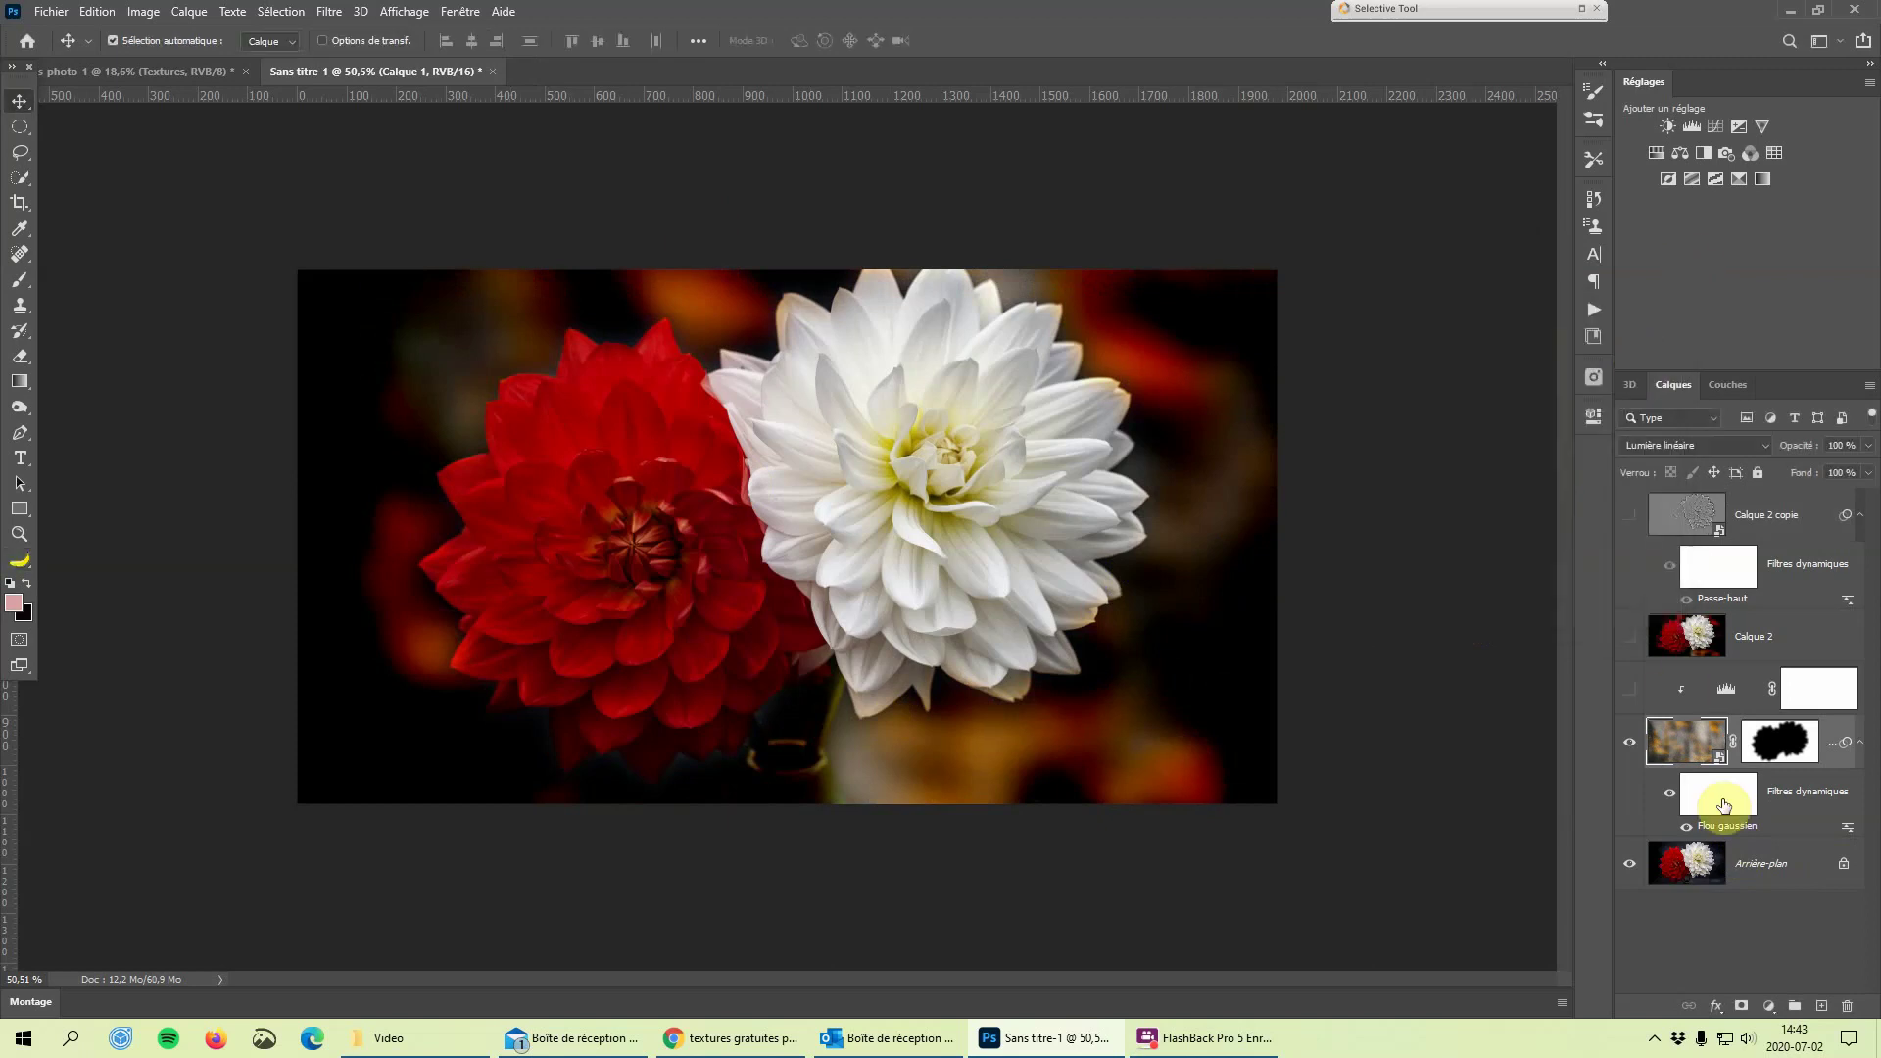
Show the Niveaux adjustment clipped to the texture layer and review its input level settings
left_click(1630, 691)
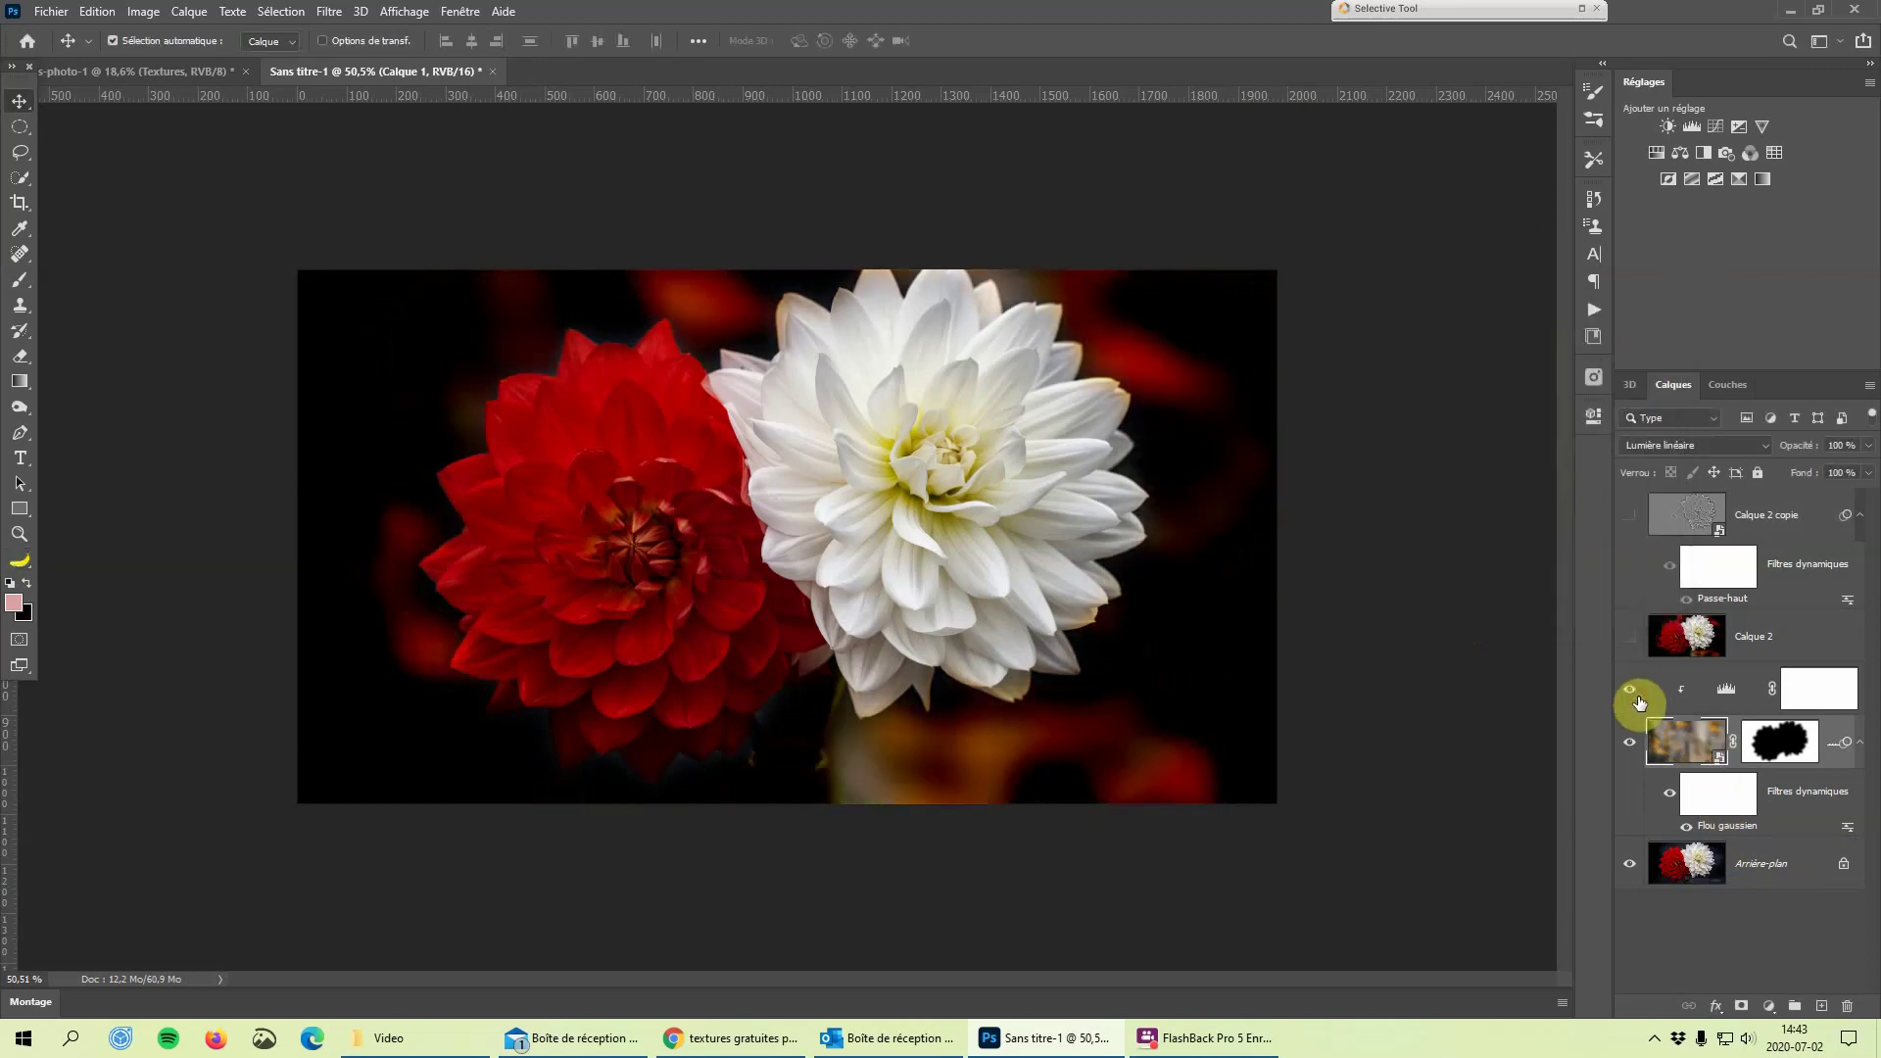
double_click(1741, 698)
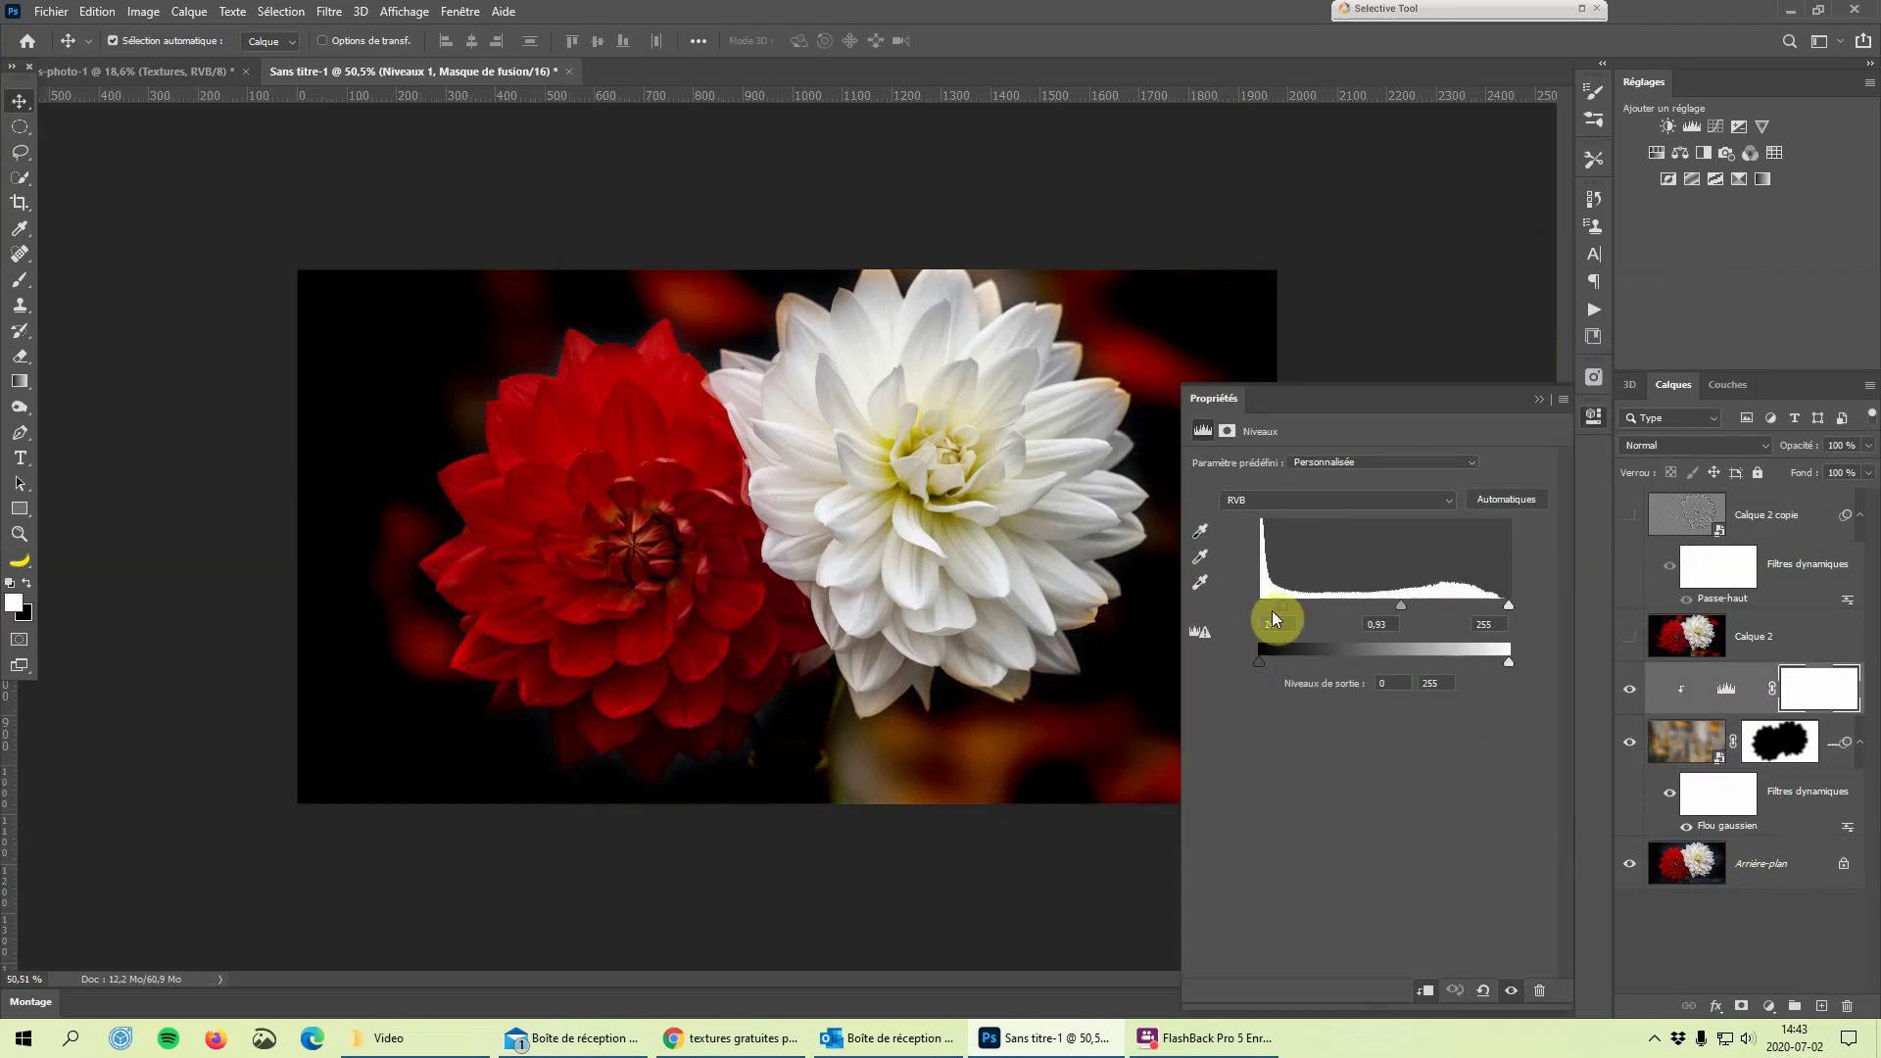
left_click_drag(1513, 606, 1509, 607)
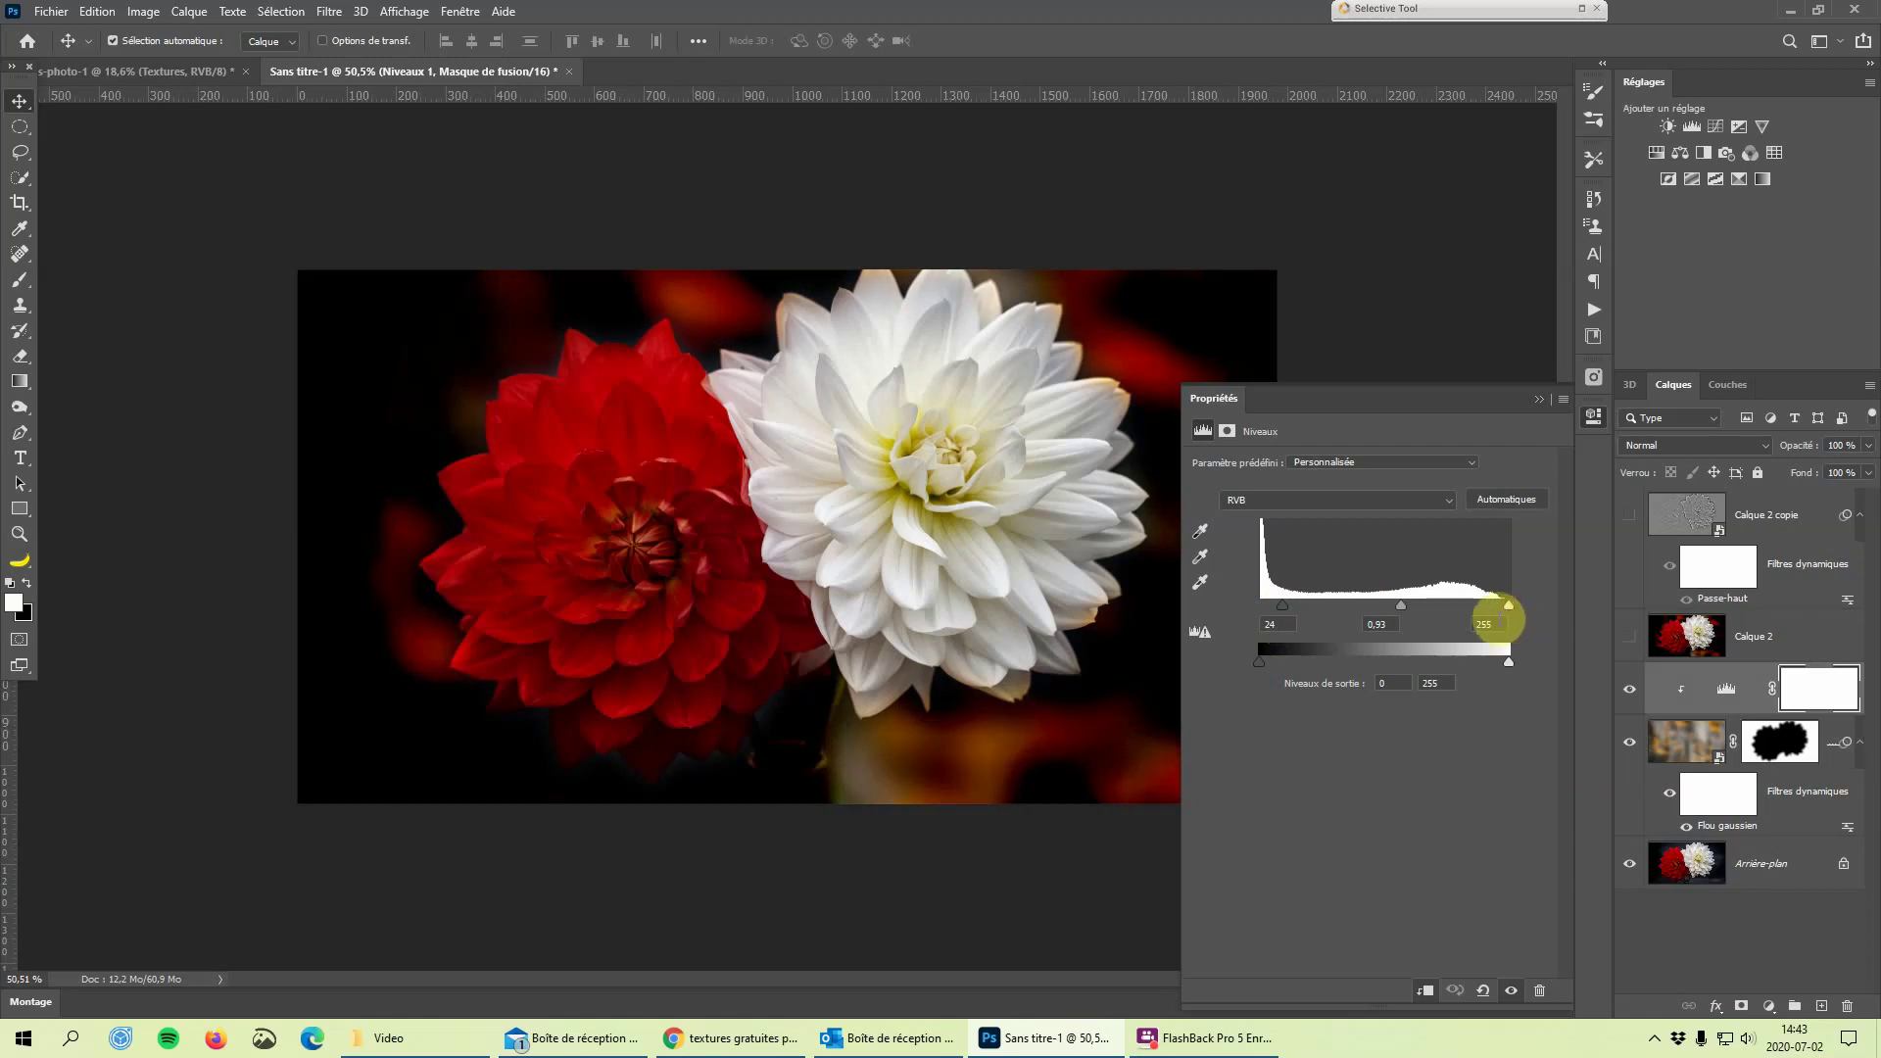
left_click(1538, 399)
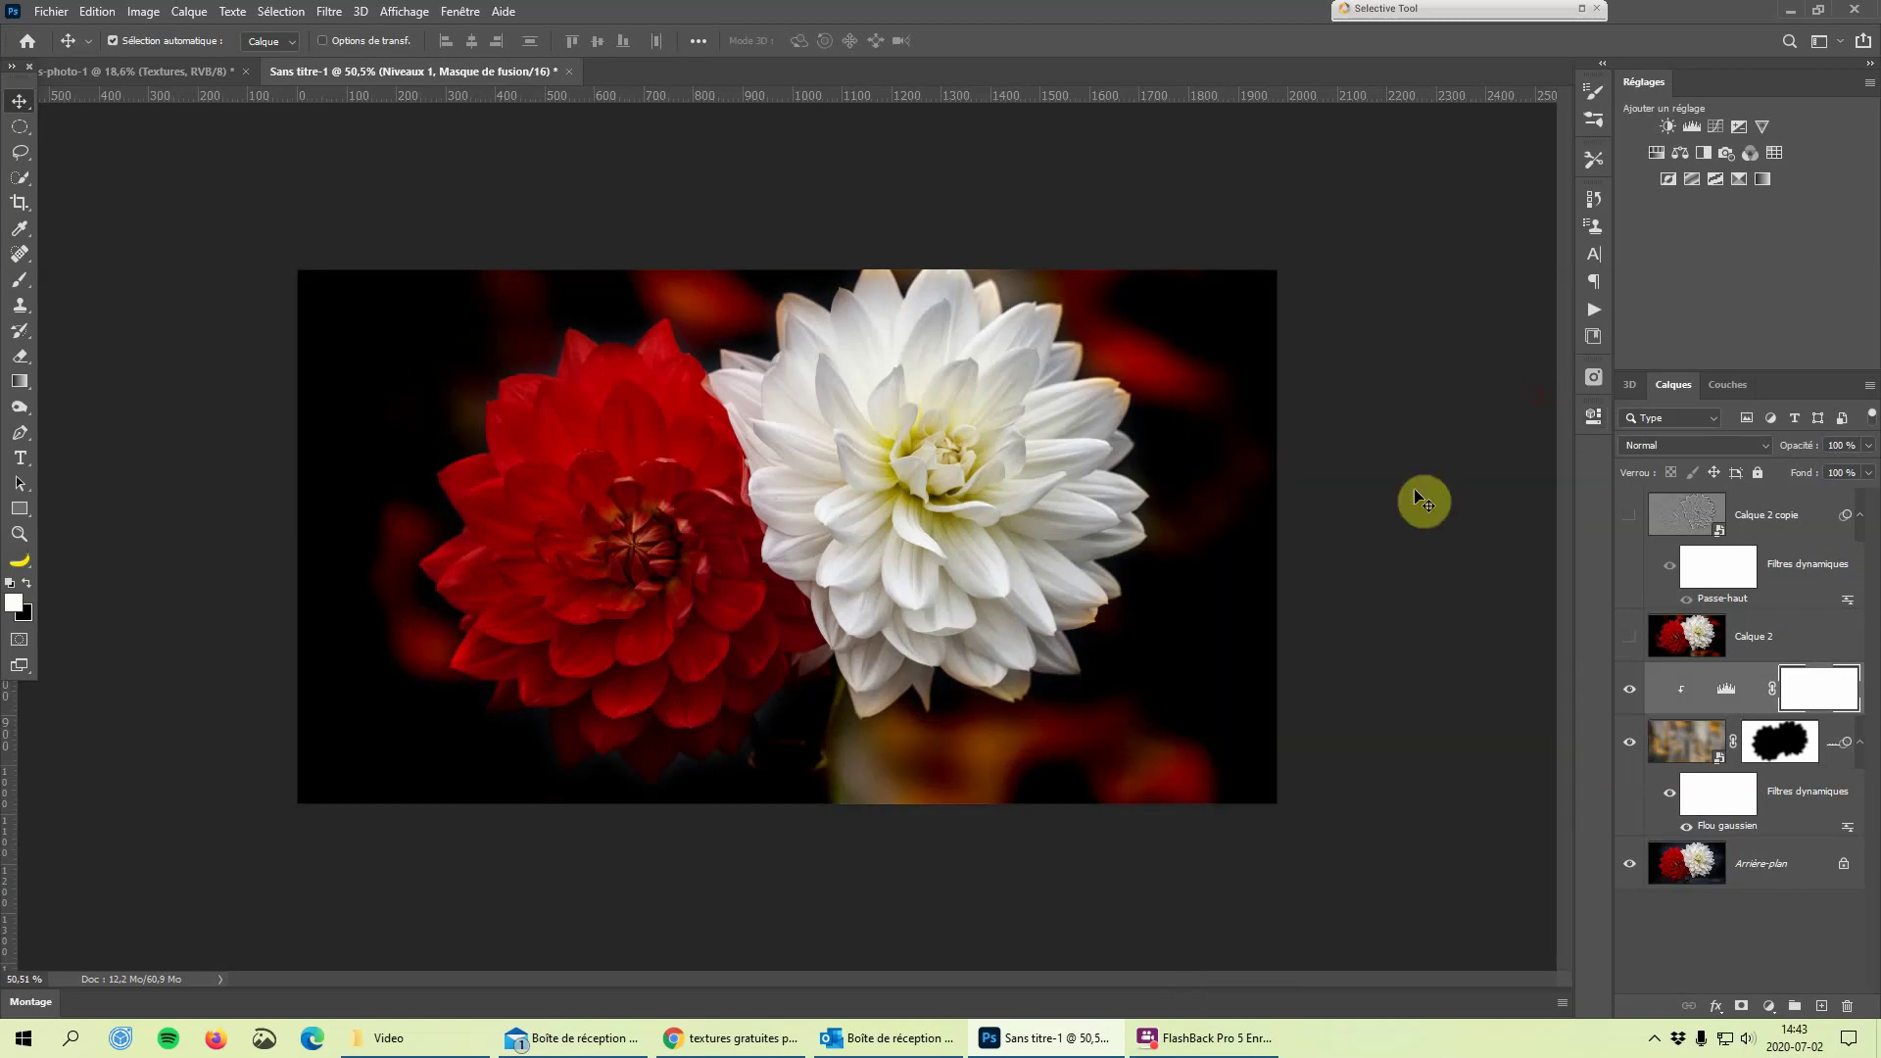
Show Calque 2 and Calque 2 copie, and look at the Passe haut obj dynamique action in the Passe haut set
left_click(1628, 639)
left_click(1595, 311)
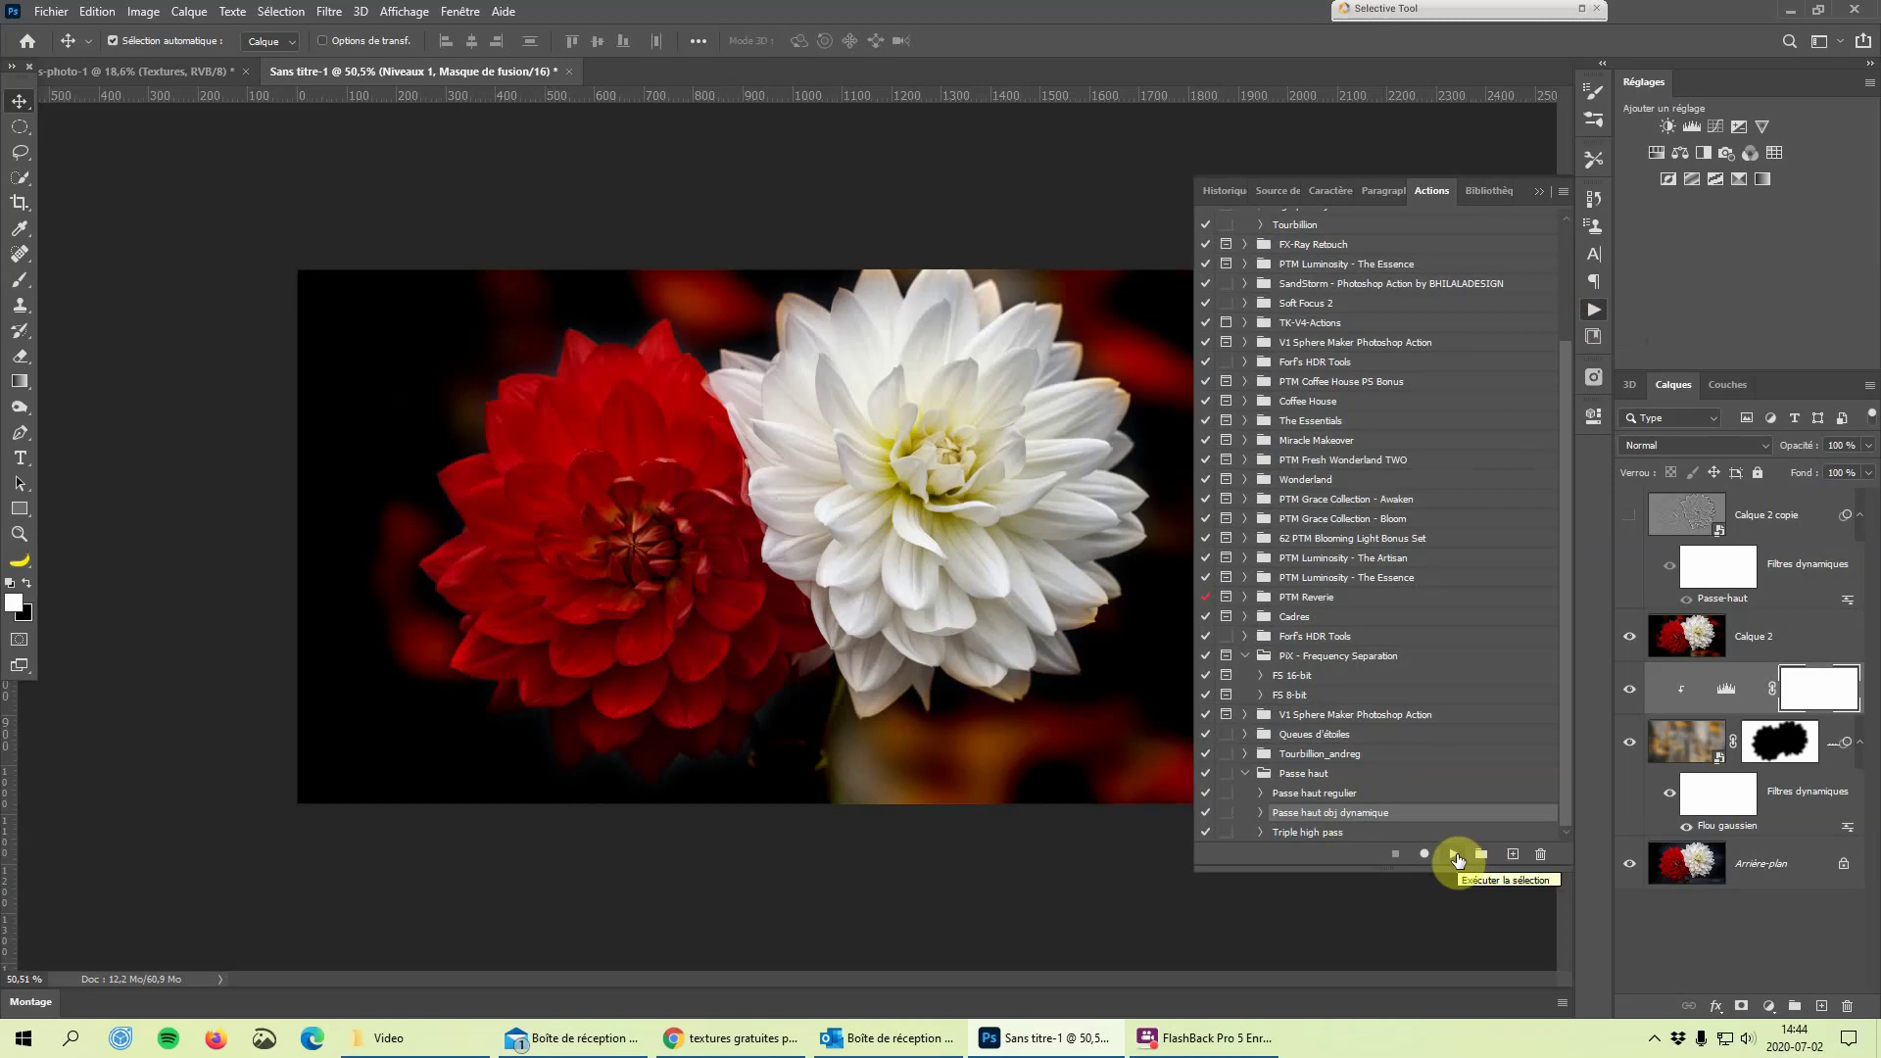
left_click(1455, 855)
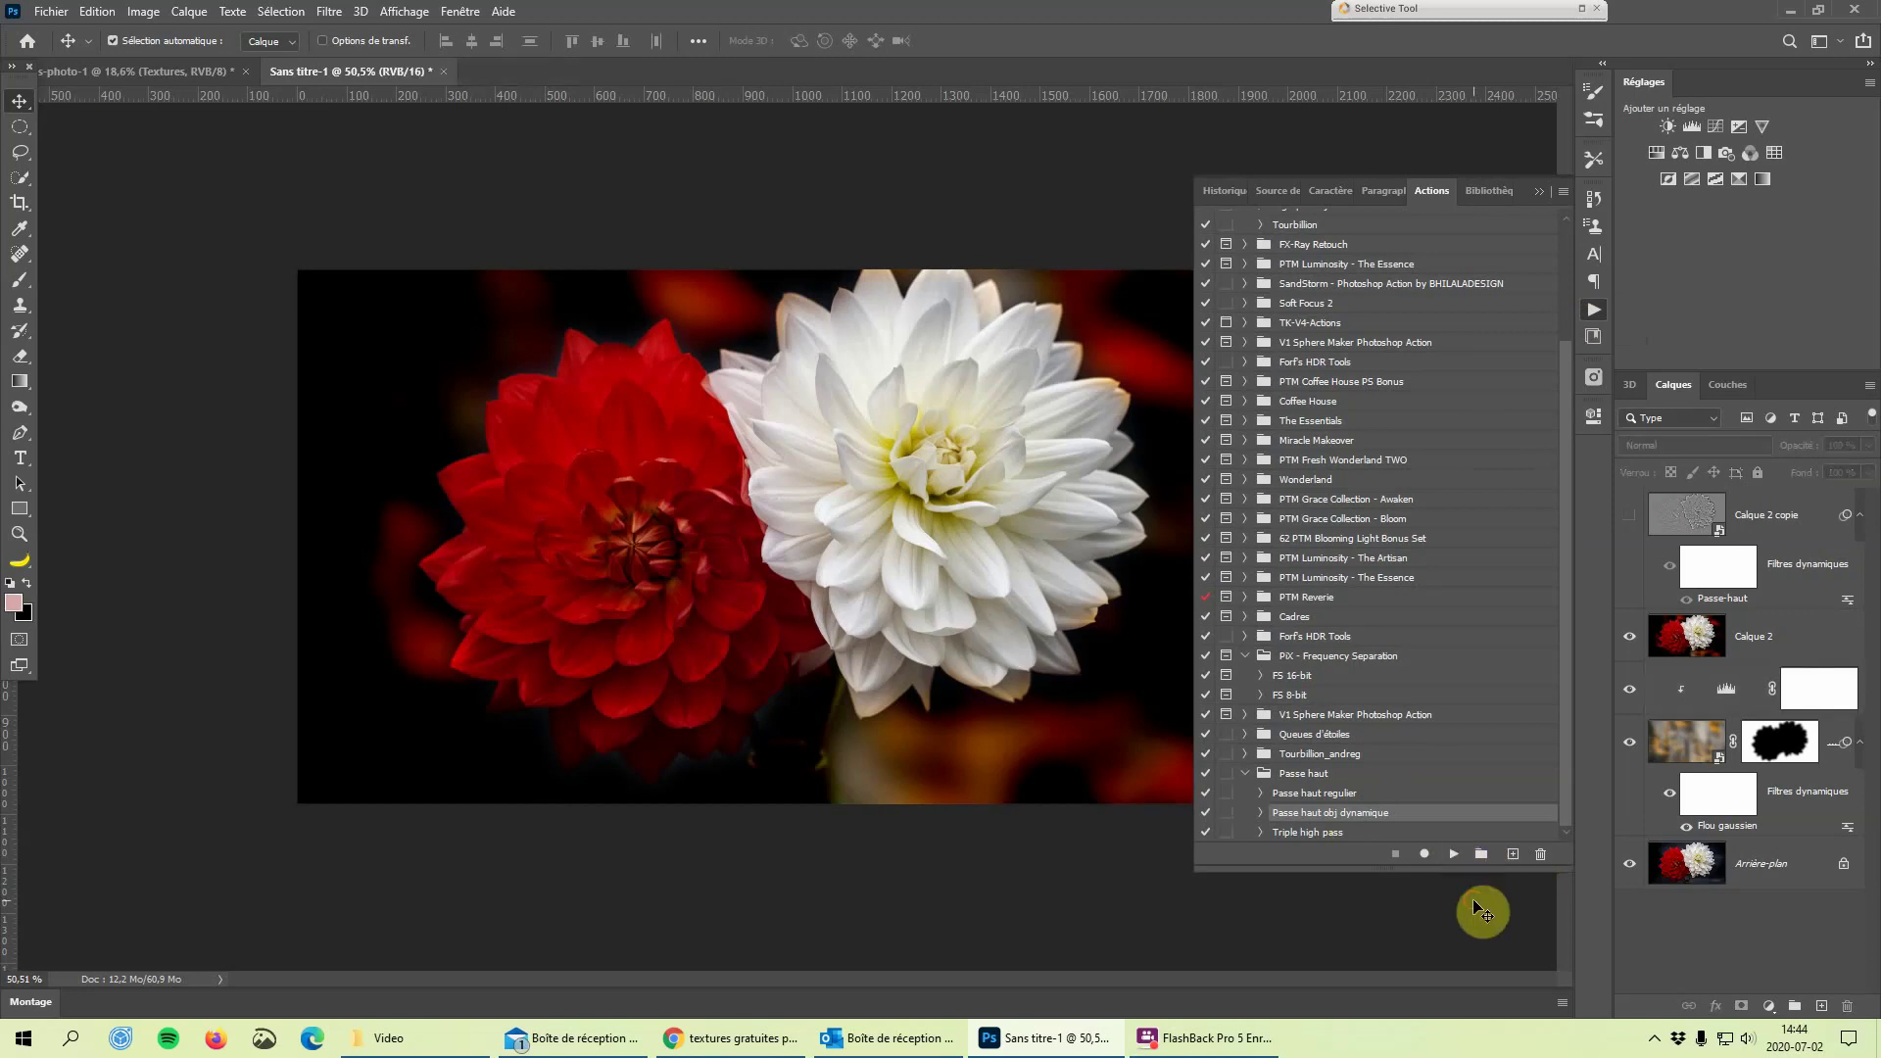
left_click(1630, 511)
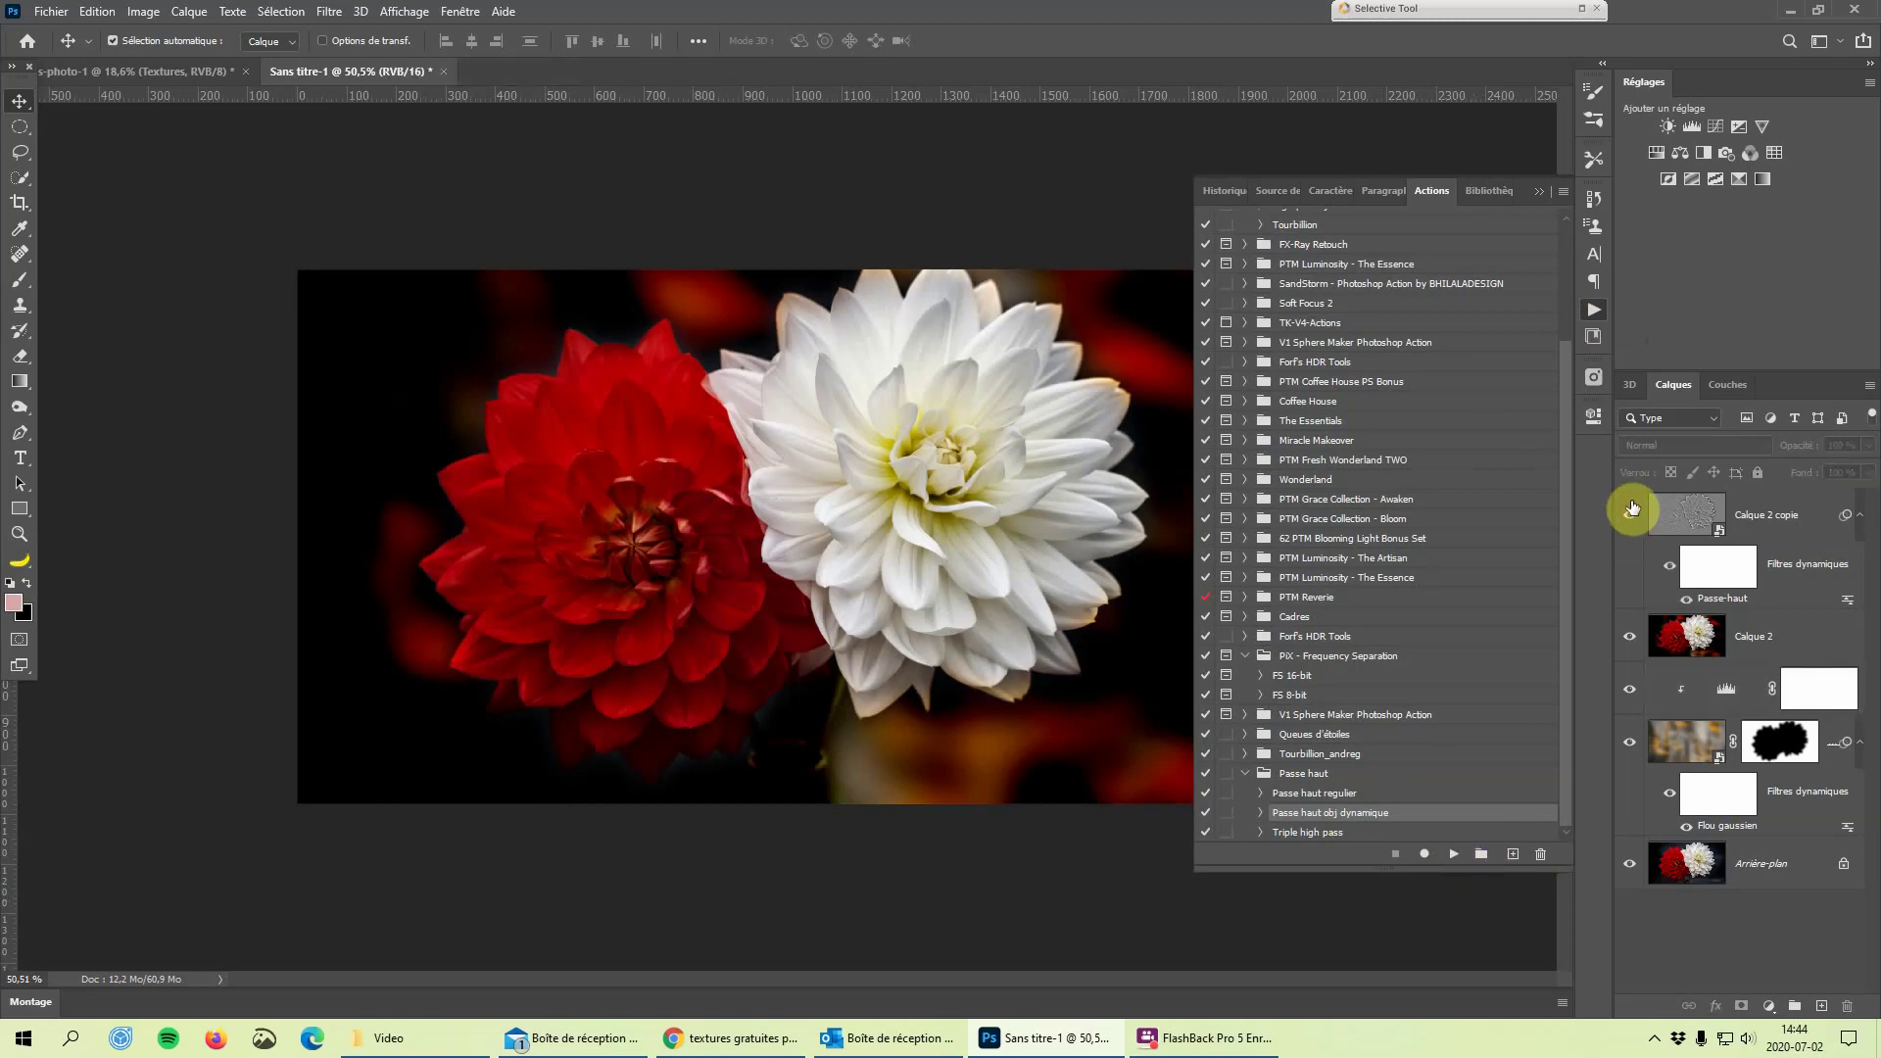
left_click(1539, 192)
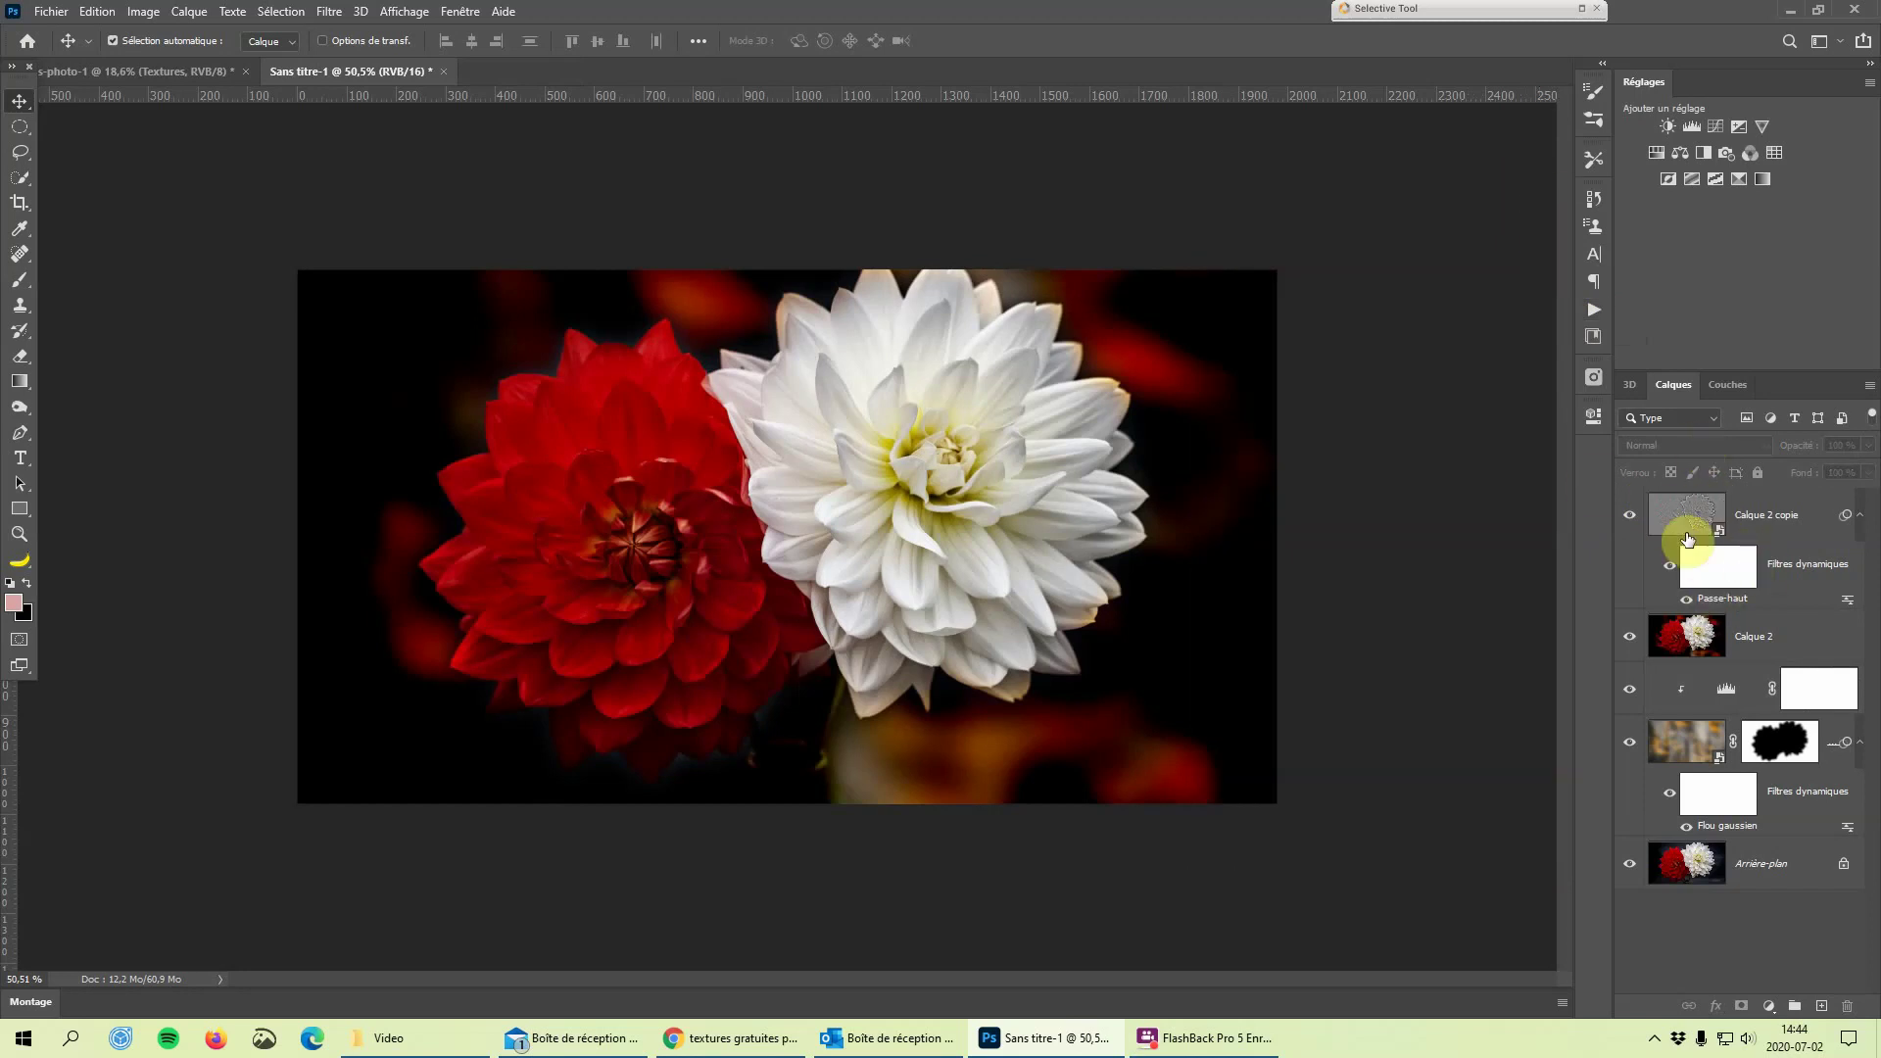
Set the Passe-haut smart filter radius on Calque 2 copie to 27.7 pixels, testing higher and lower values
double_click(1725, 598)
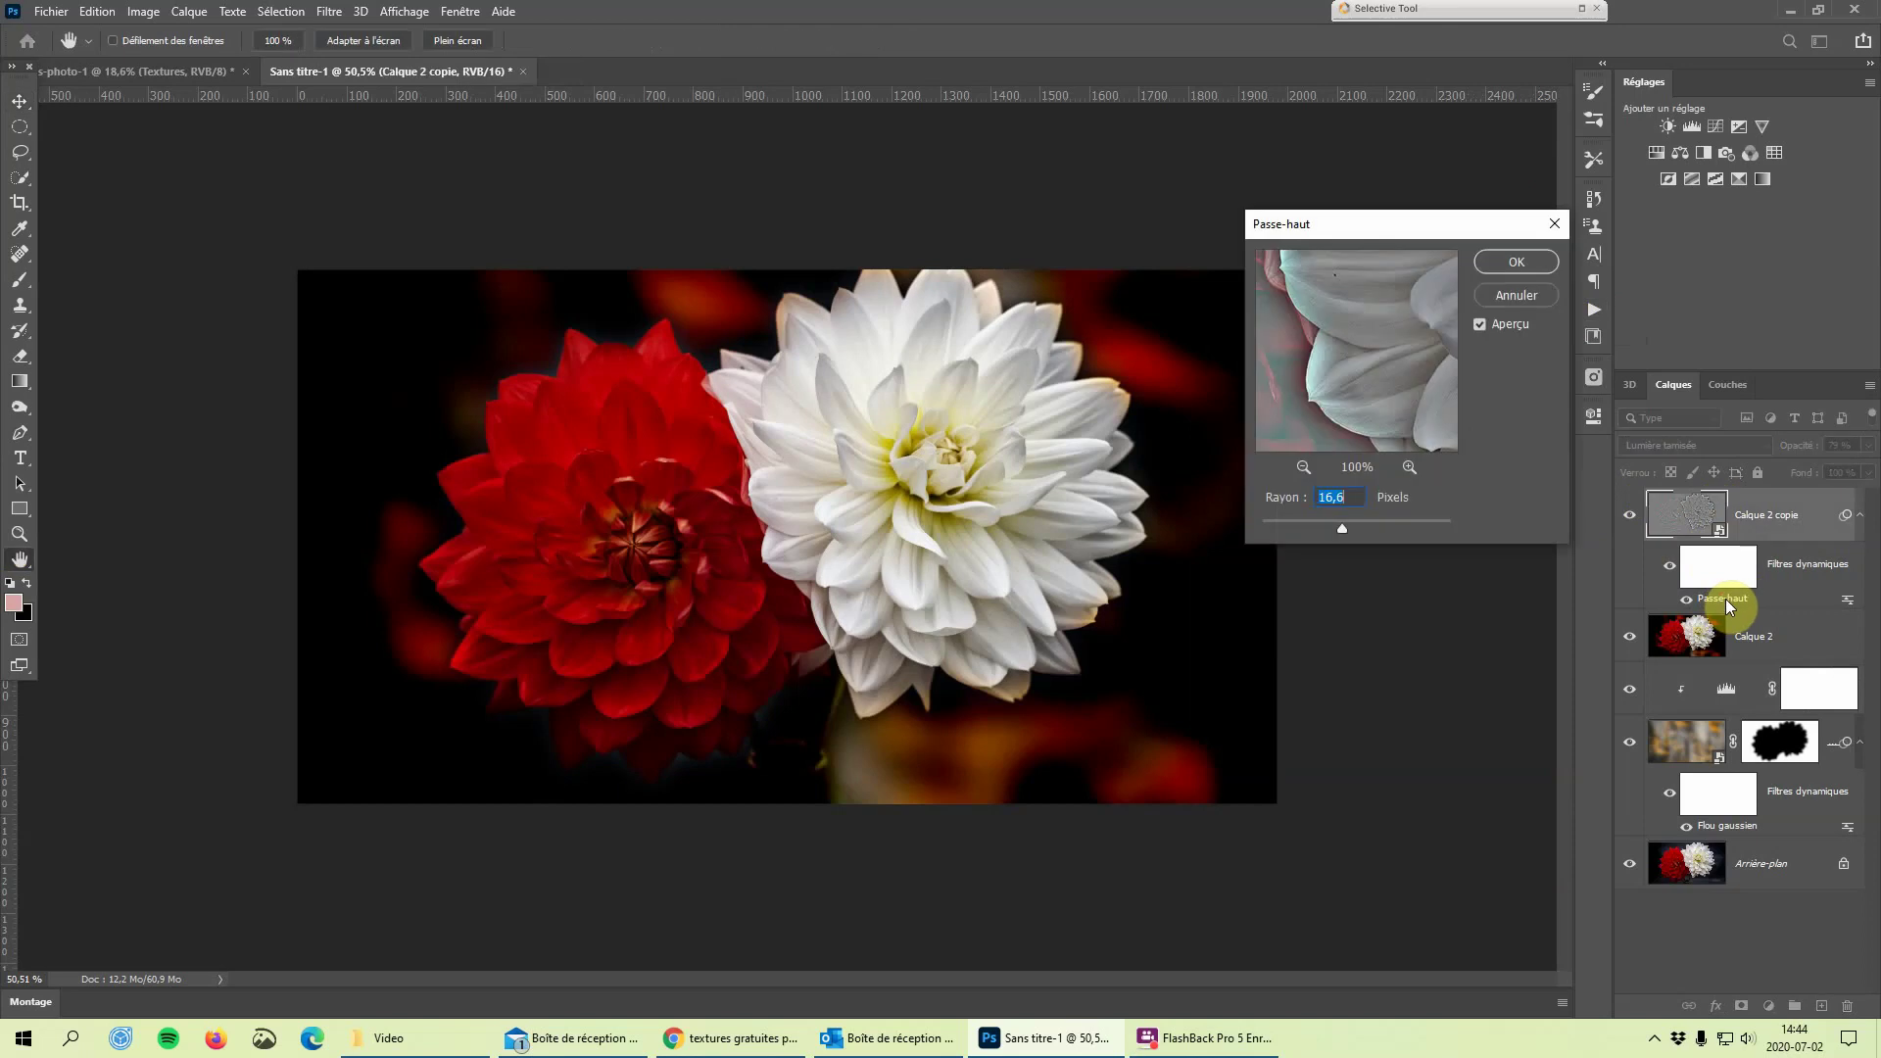
left_click_drag(1342, 529, 1438, 525)
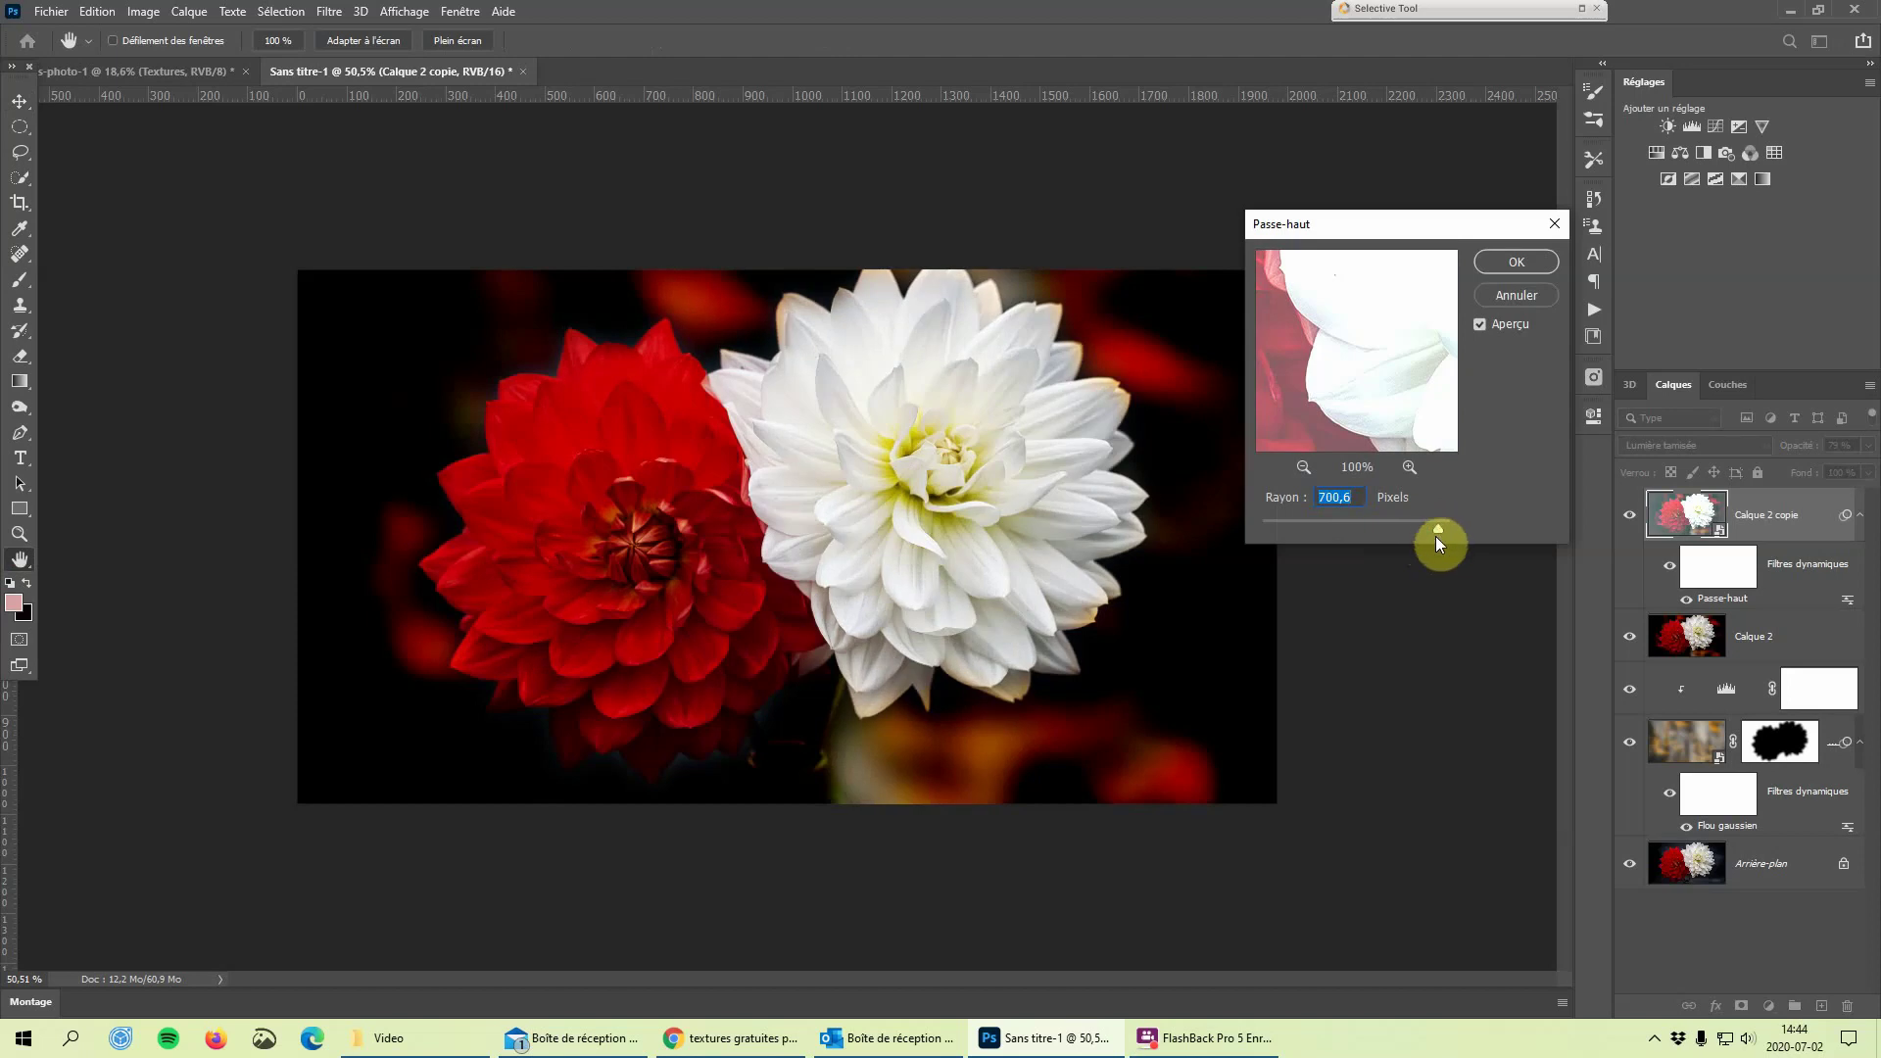
left_click_drag(1439, 530, 1333, 525)
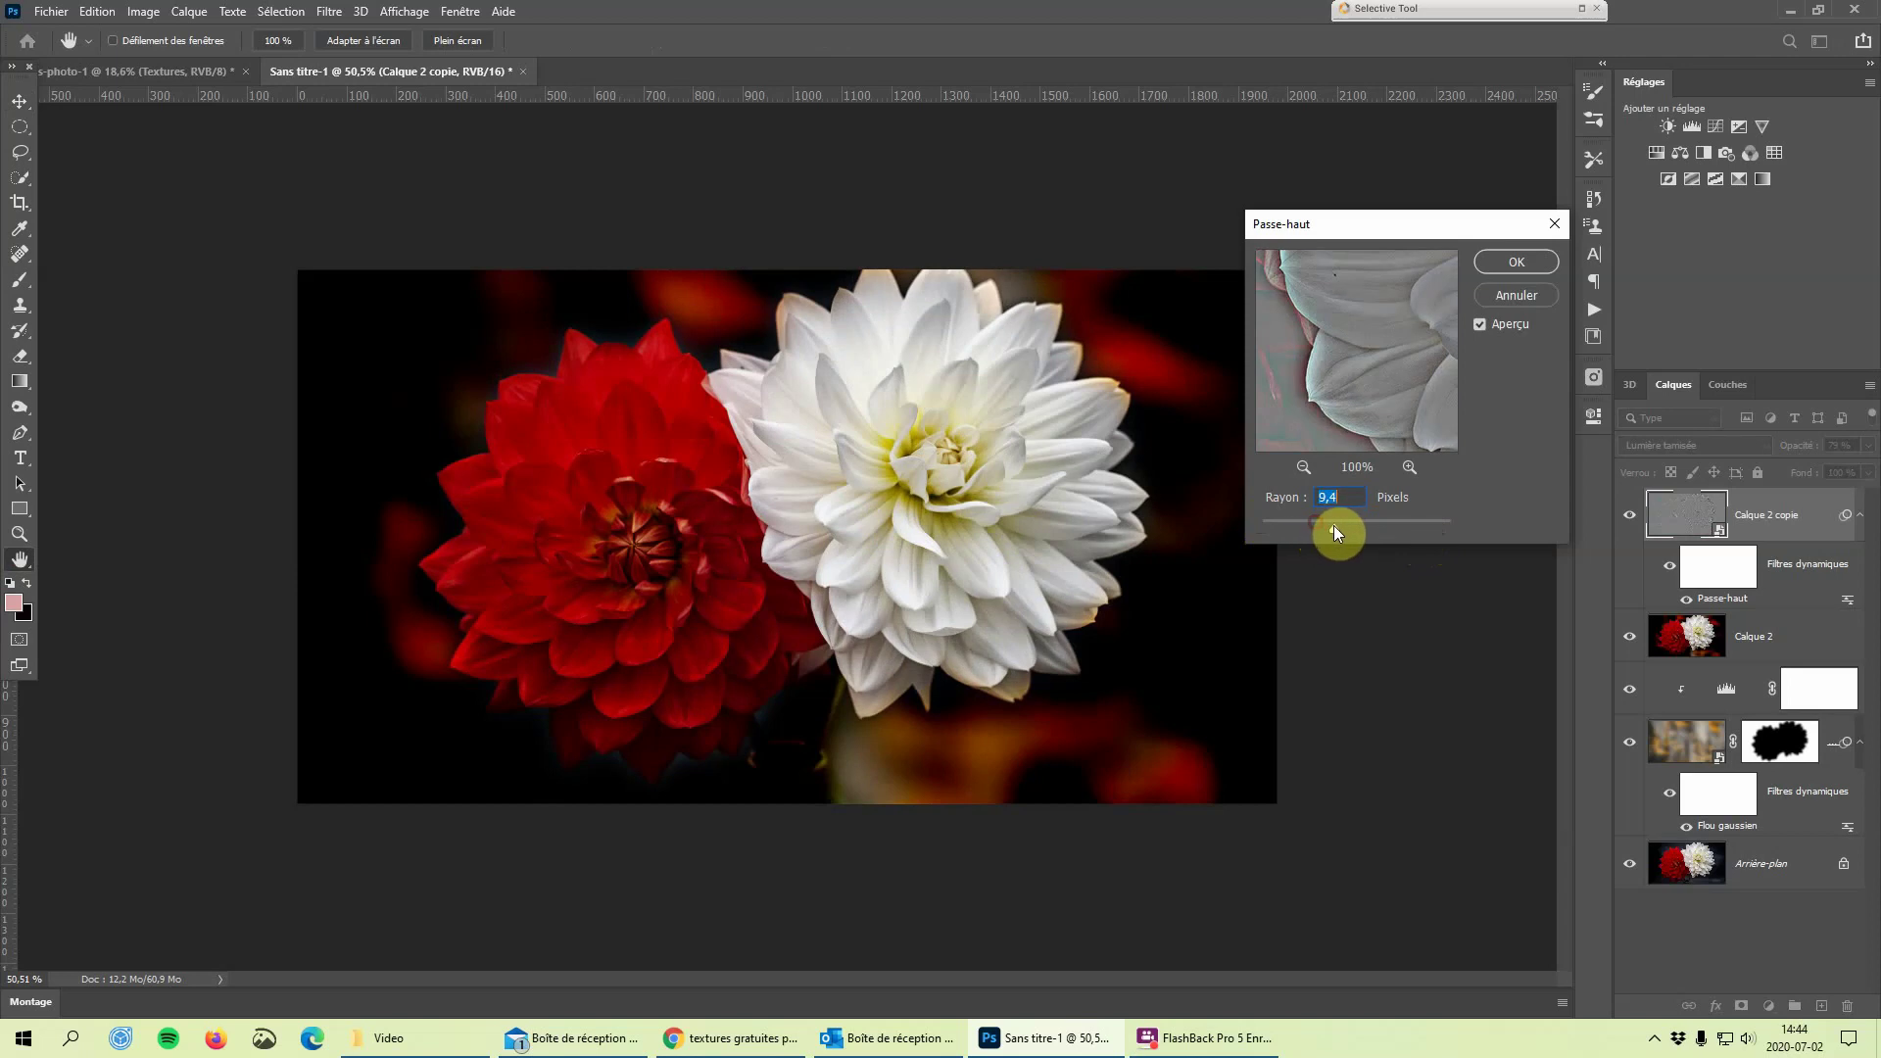
left_click(1344, 525)
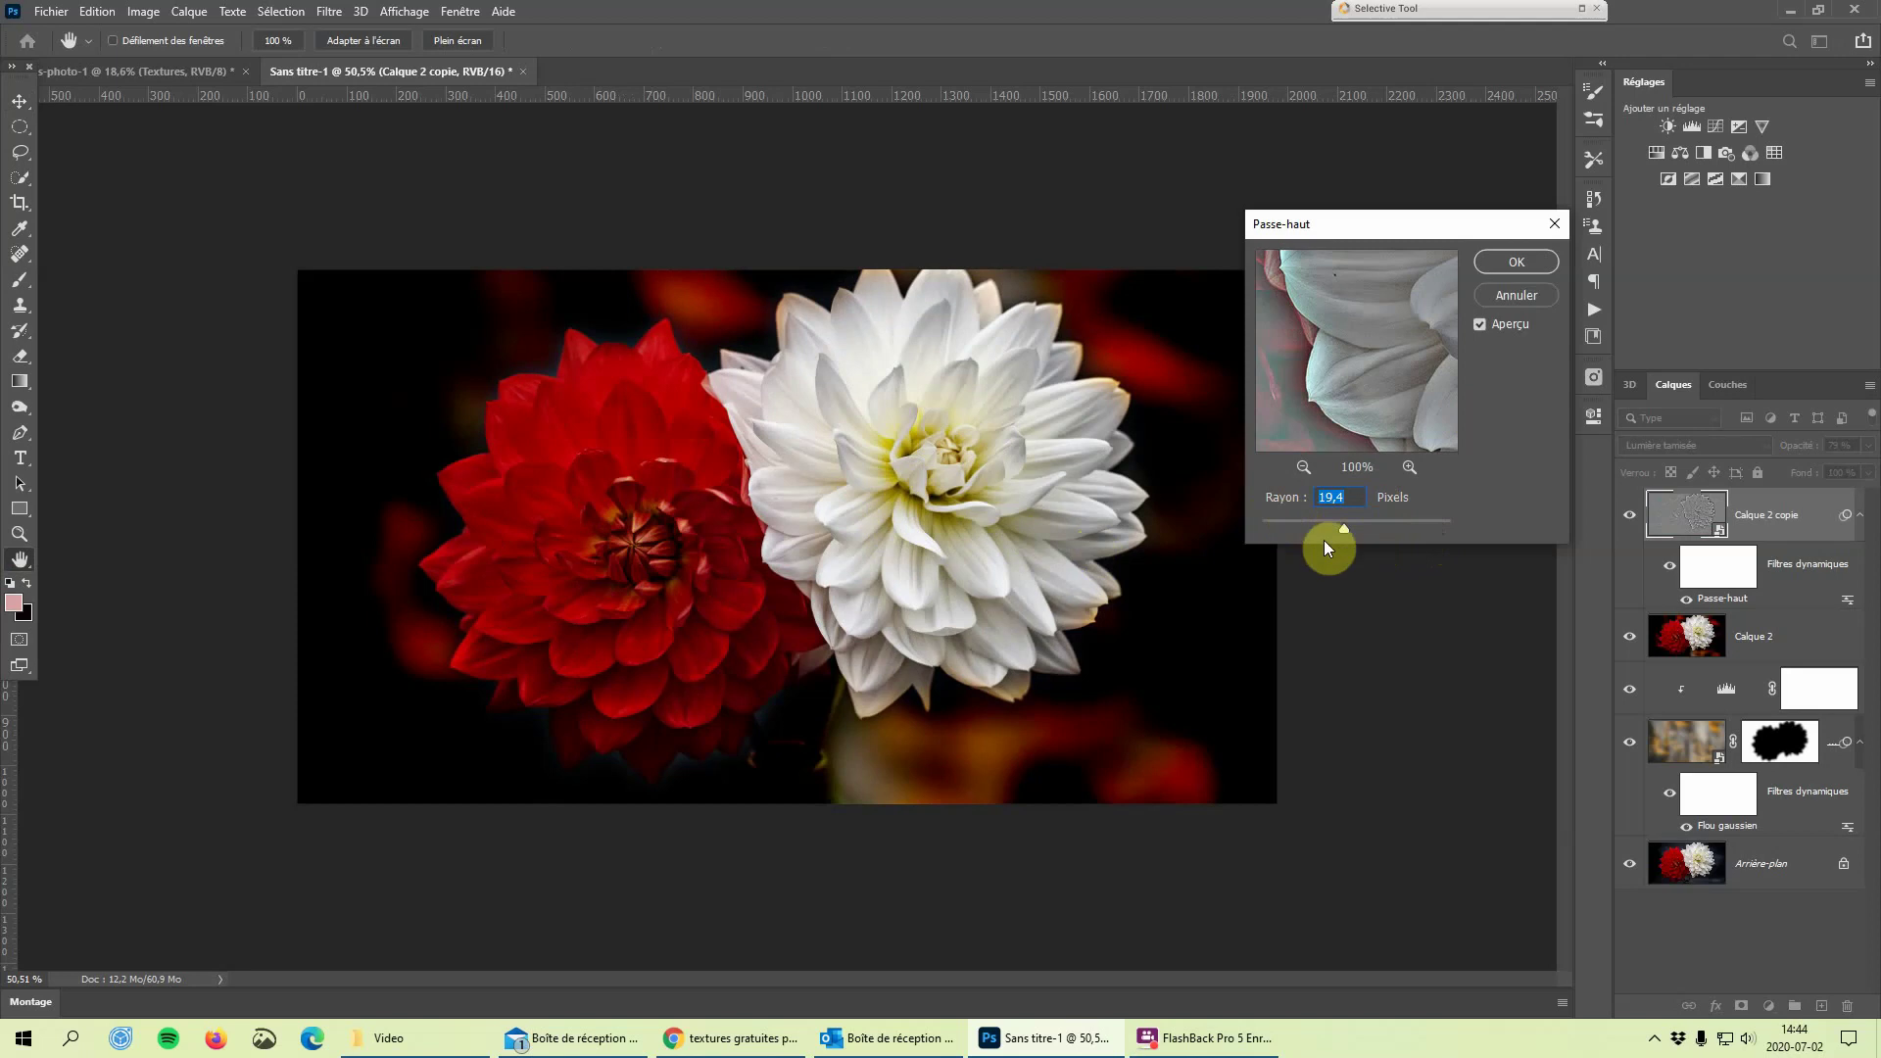
left_click_drag(1358, 529, 1350, 528)
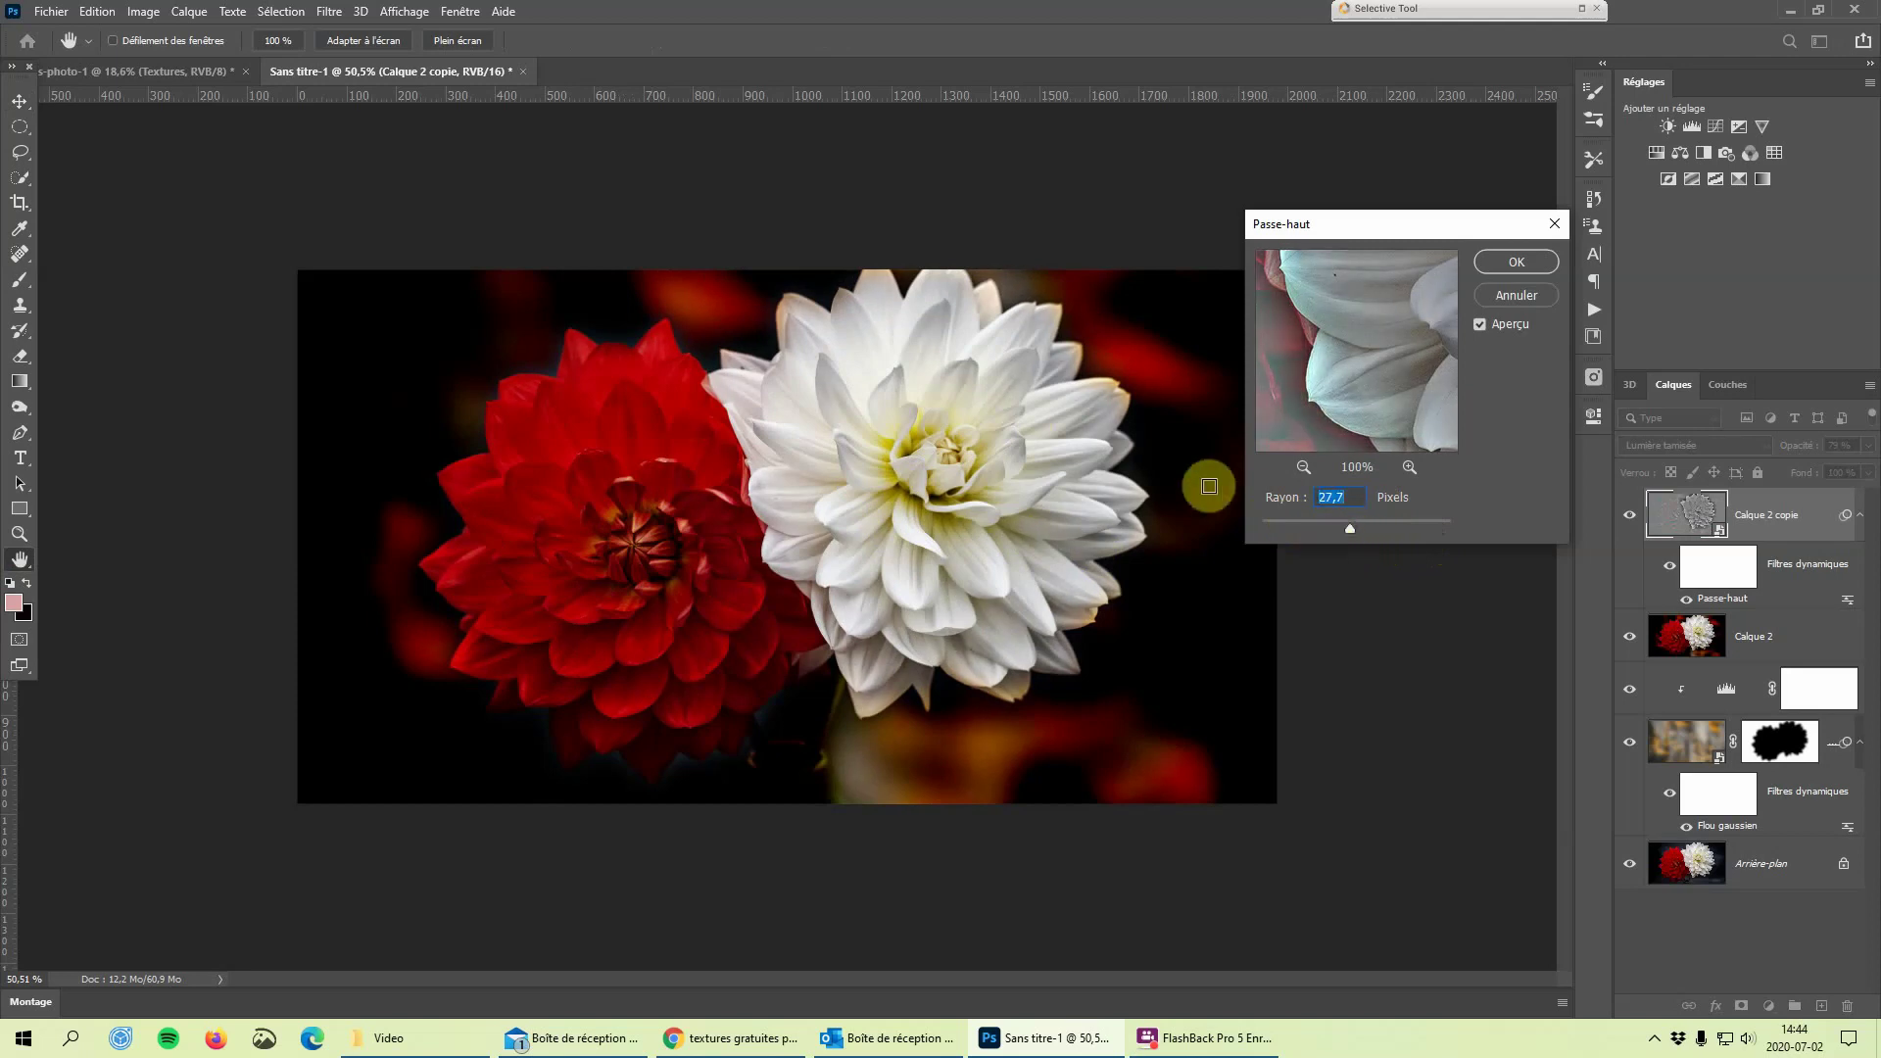
left_click(1530, 267)
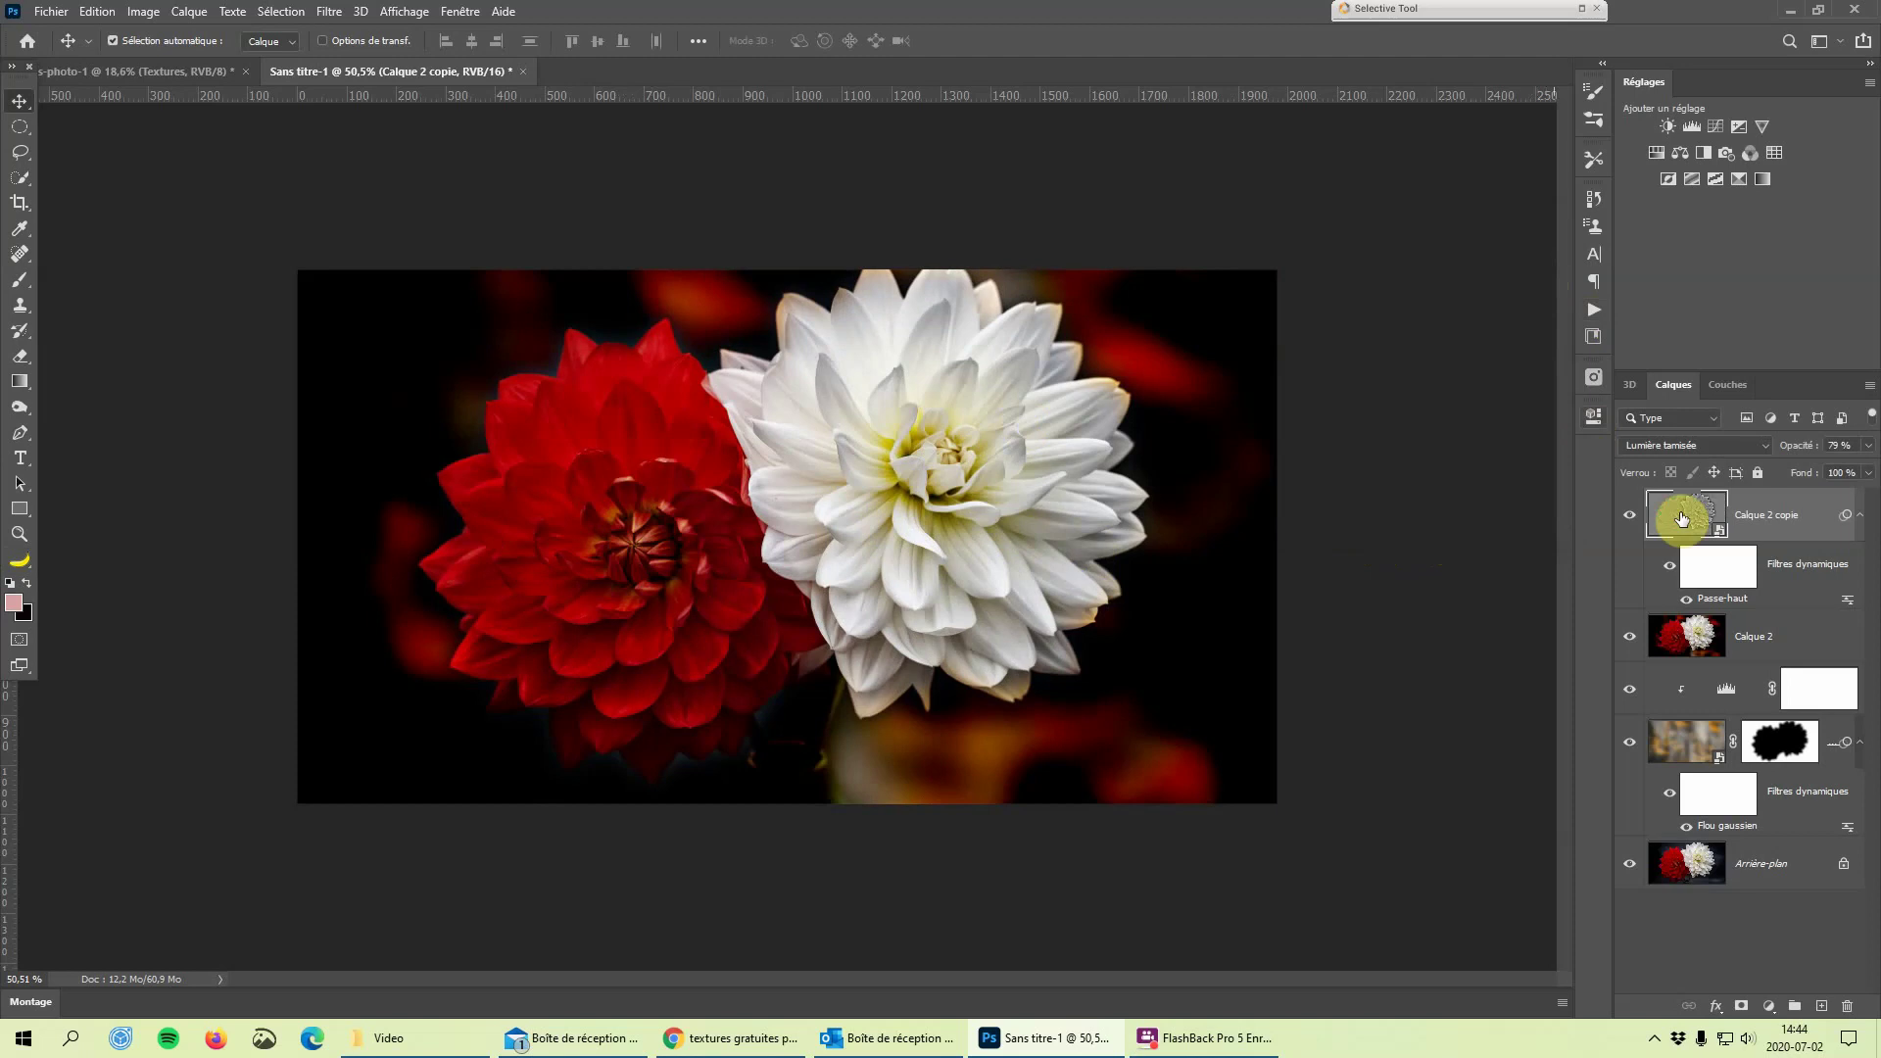
Set the opacity of Calque 2 copie to 70%
left_click(1870, 447)
left_click_drag(1848, 470, 1674, 473)
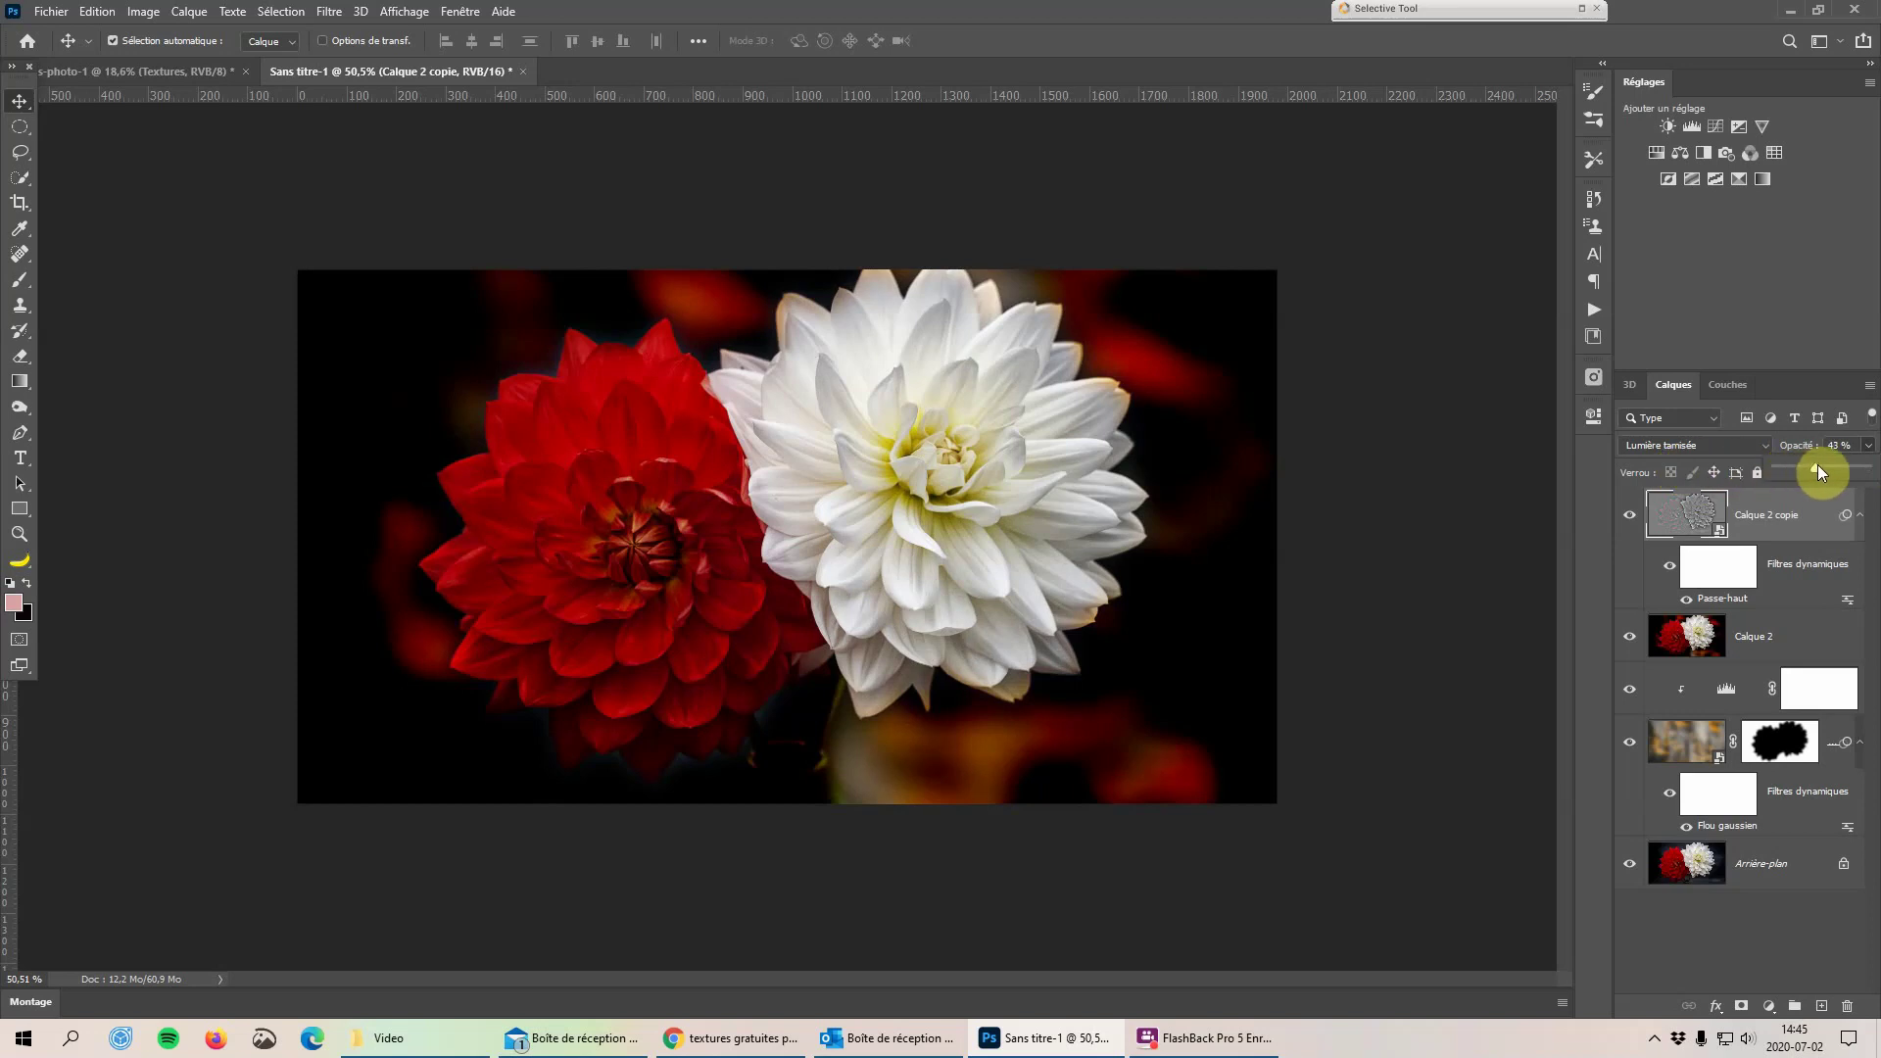
left_click_drag(1851, 472, 1839, 468)
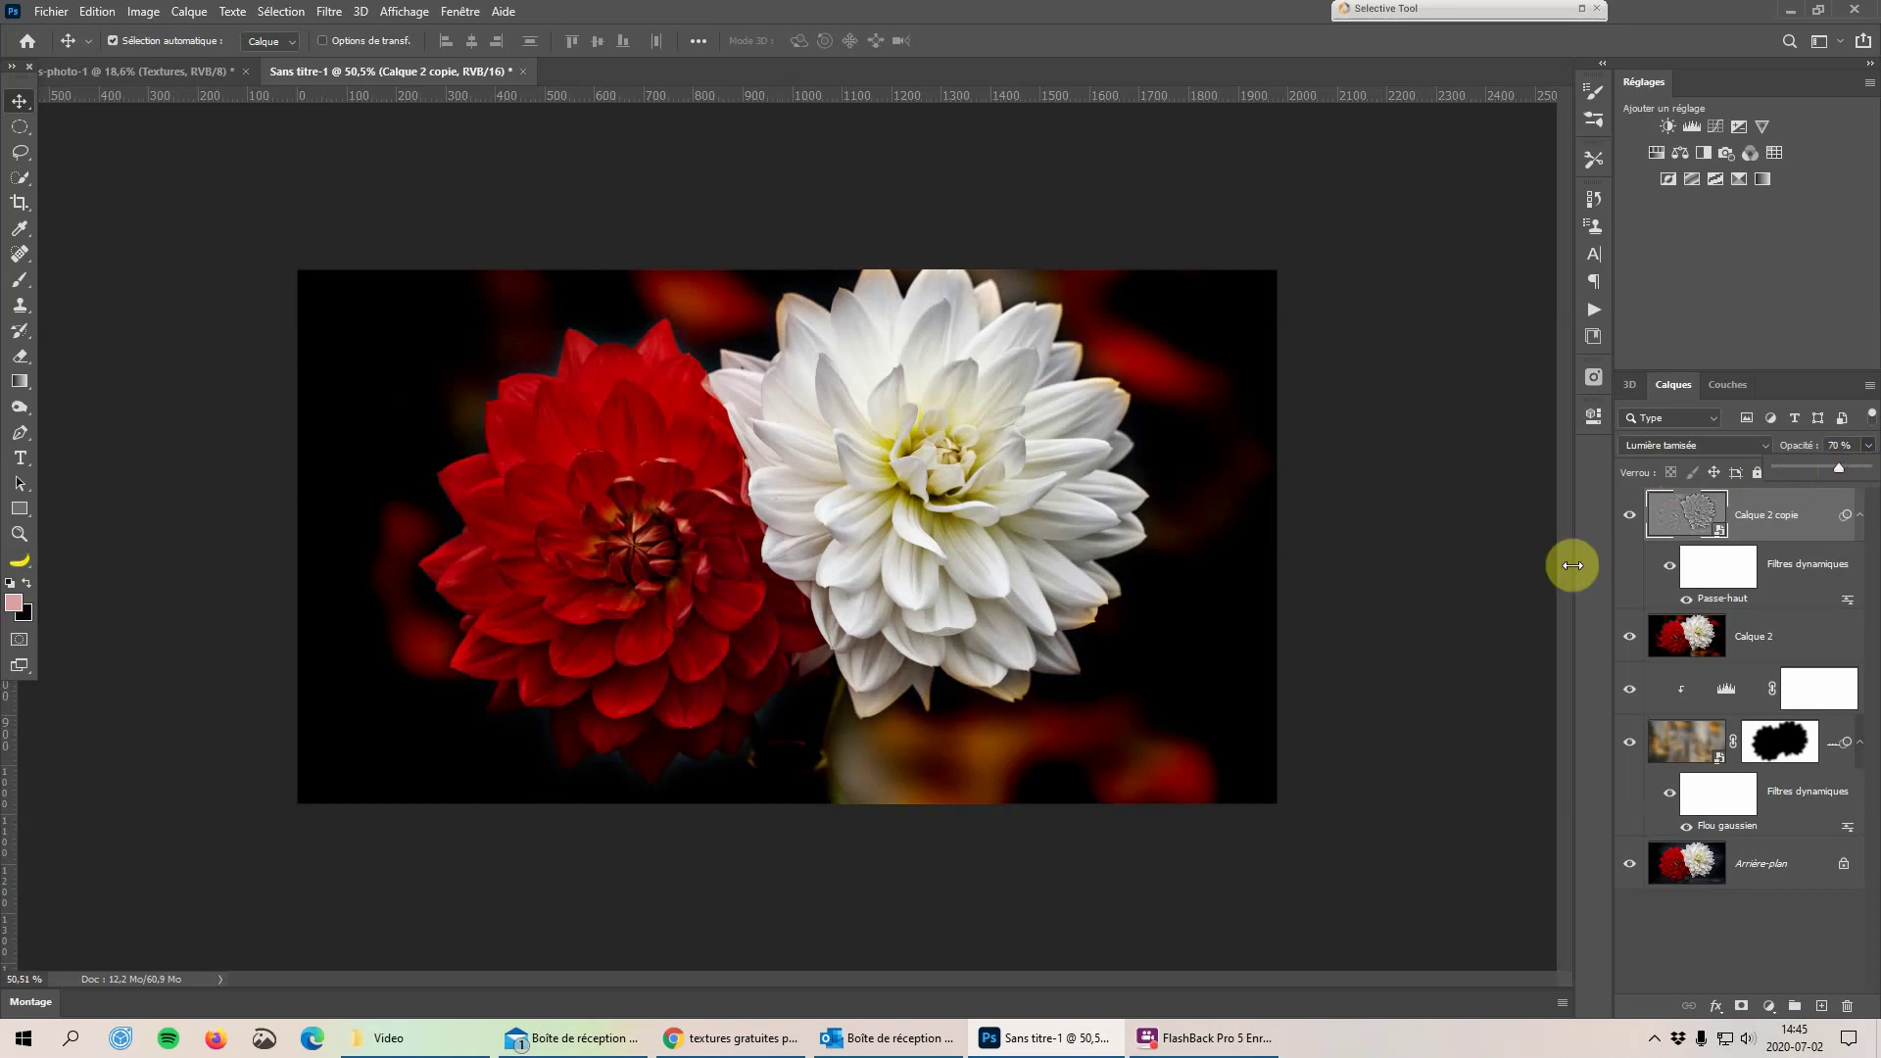